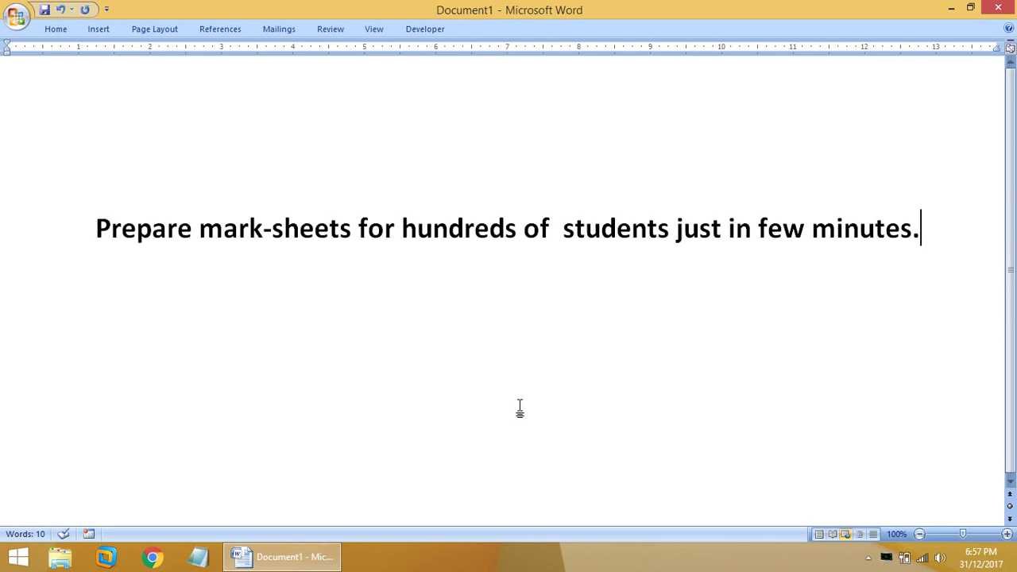
# Step: In File Explorer, open Documents > Marksheet_Prepare_Automatically and widen the Name column
pyautogui.click(71, 552)
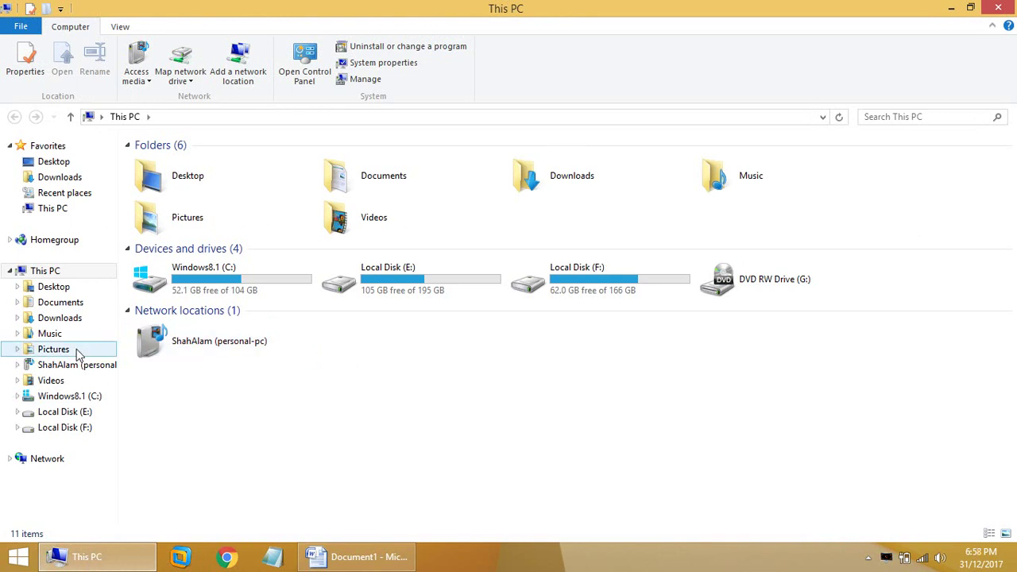
pyautogui.click(59, 318)
pyautogui.click(60, 302)
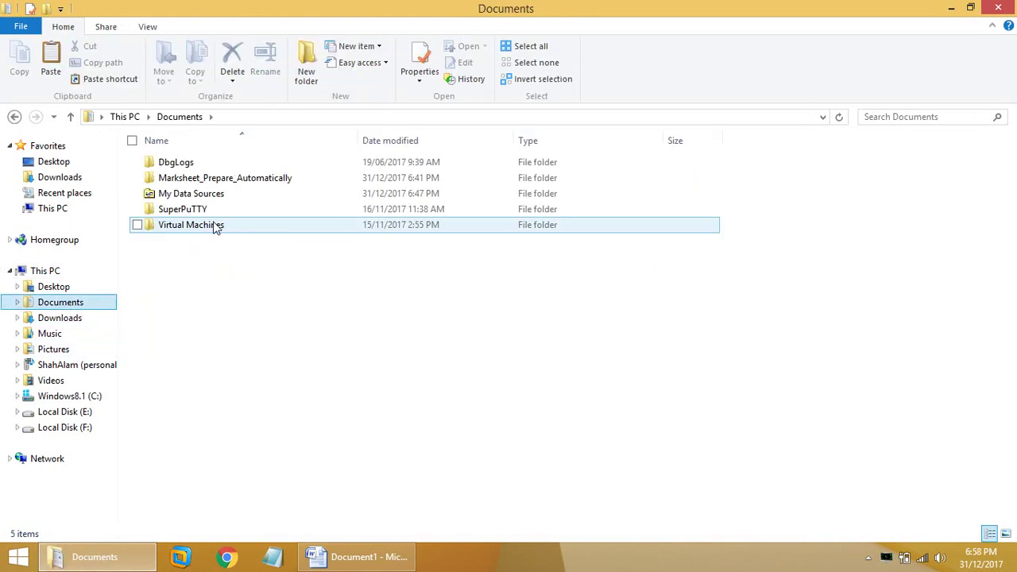
pyautogui.doubleClick(206, 180)
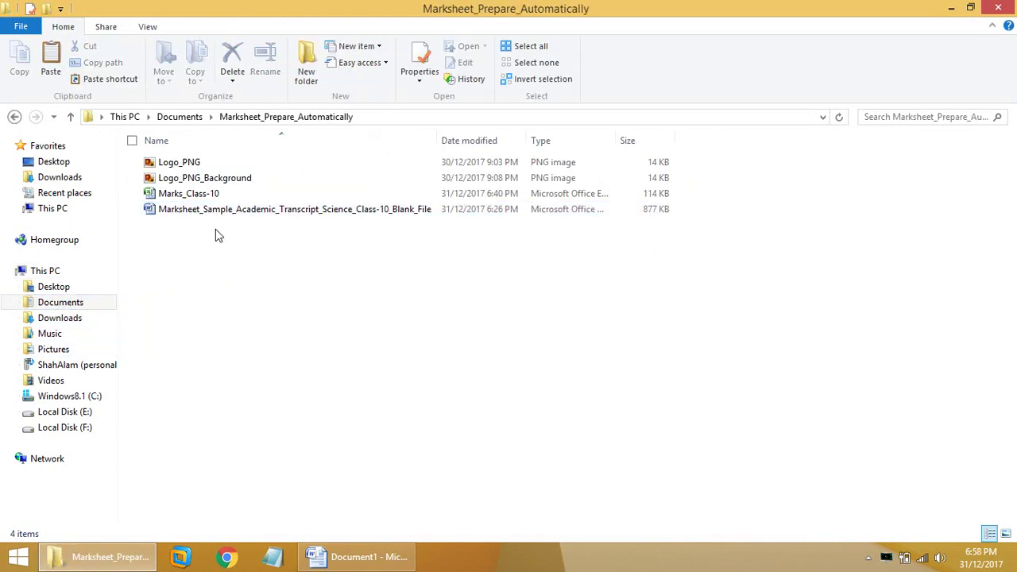
pyautogui.moveTo(440, 140); pyautogui.dragTo(464, 140)
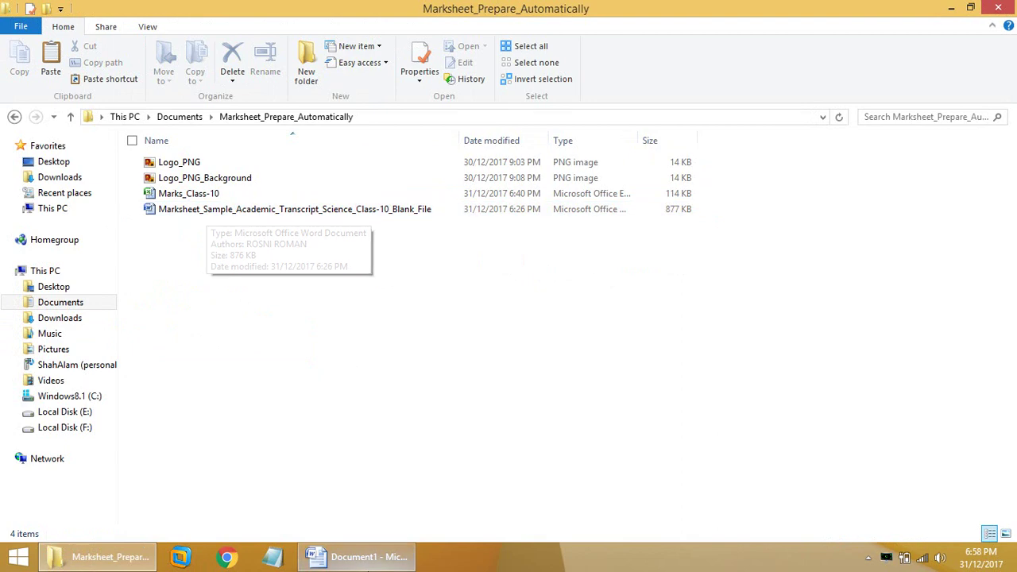
# Step: Close the untitled Document1 in Word without saving
pyautogui.click(365, 557)
pyautogui.click(998, 8)
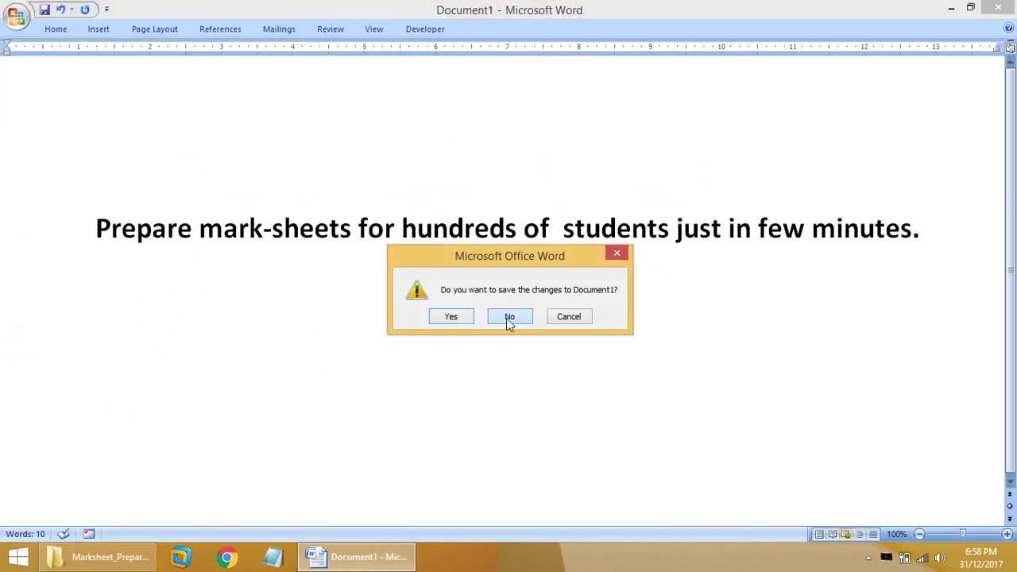
pyautogui.click(508, 317)
# Step: Open the blank Marksheet_Sample transcript template and scroll through the page
pyautogui.doubleClick(256, 208)
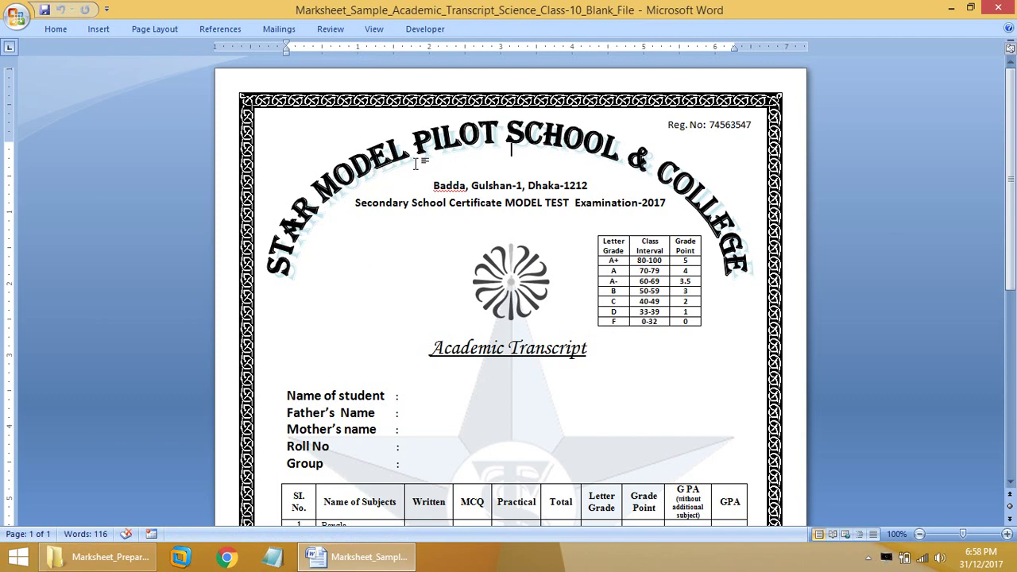
pyautogui.scroll(-3, 415, 163)
pyautogui.scroll(-3, 415, 163)
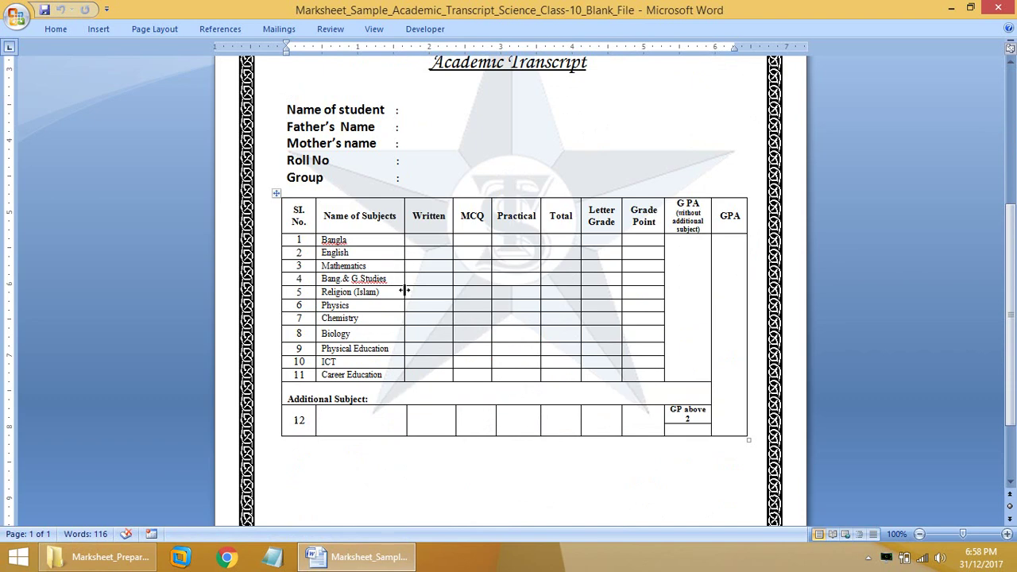
pyautogui.scroll(3, 404, 291)
pyautogui.scroll(1, 406, 290)
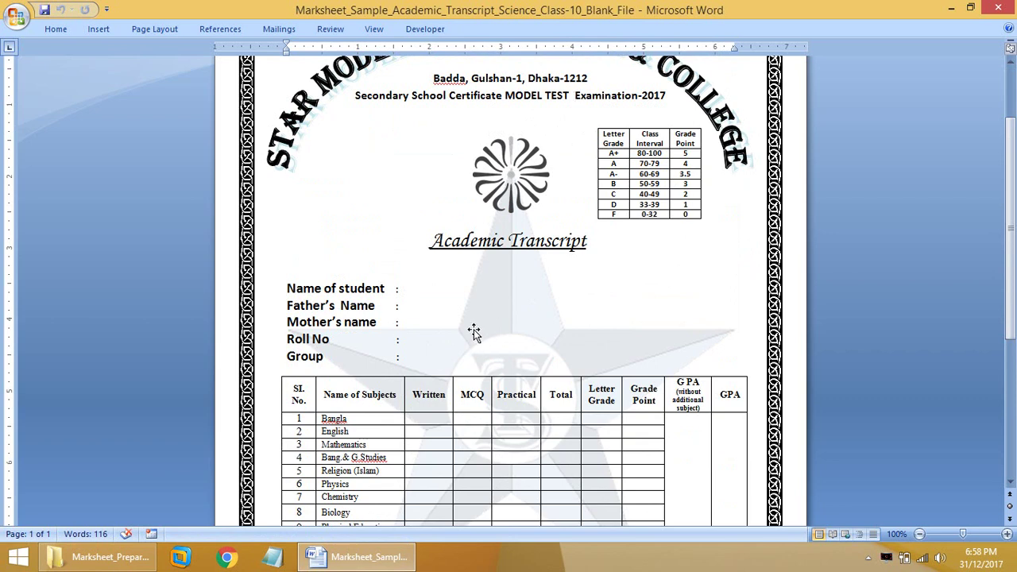
pyautogui.scroll(-3, 474, 328)
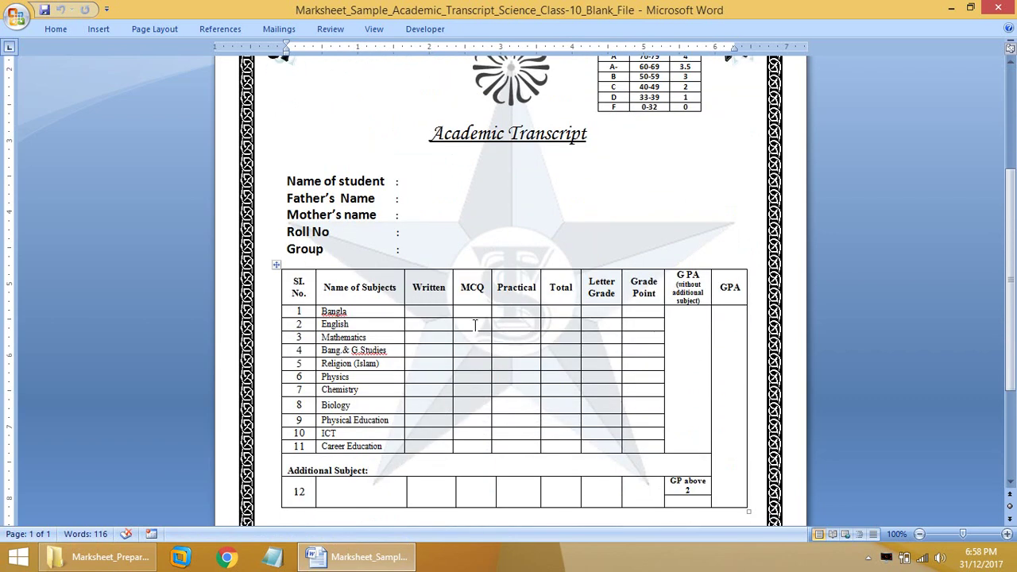
pyautogui.scroll(-4, 473, 326)
pyautogui.scroll(-1, 474, 322)
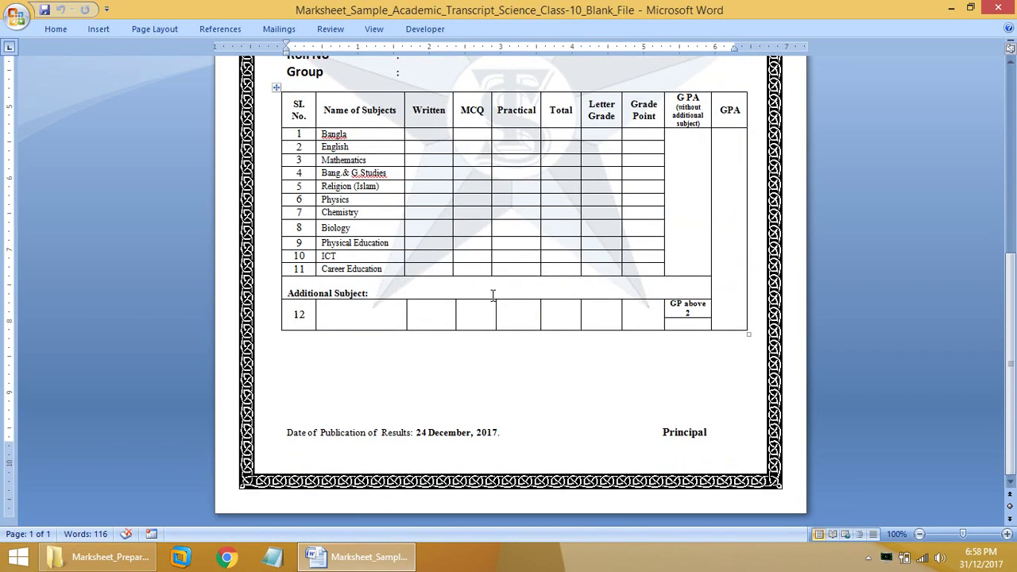
pyautogui.scroll(2, 493, 294)
# Step: Inspect the Bangla row's Written, MCQ and Practical cells, then scroll through the table again
pyautogui.click(433, 205)
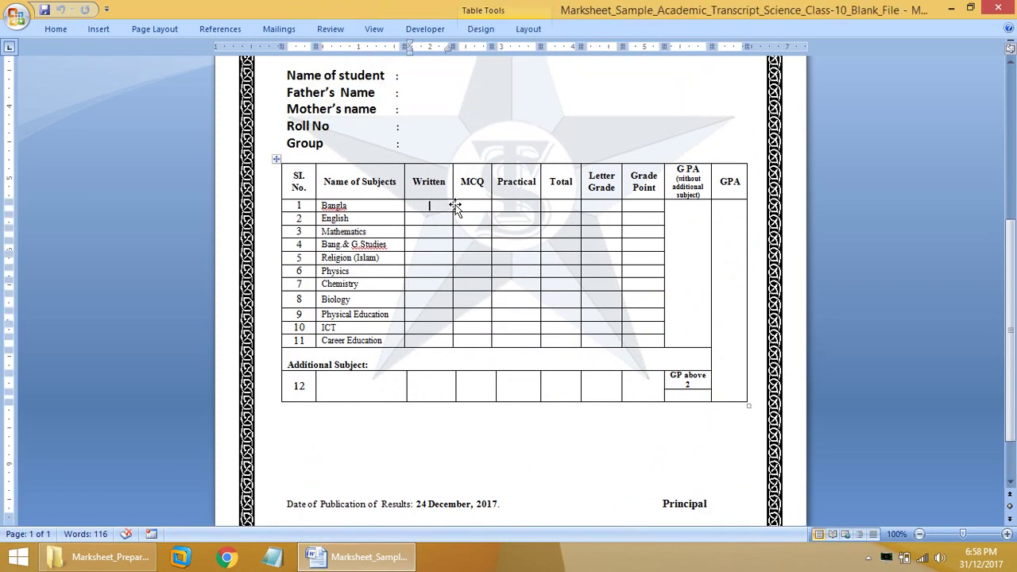
pyautogui.click(472, 205)
pyautogui.click(513, 205)
pyautogui.scroll(3, 529, 324)
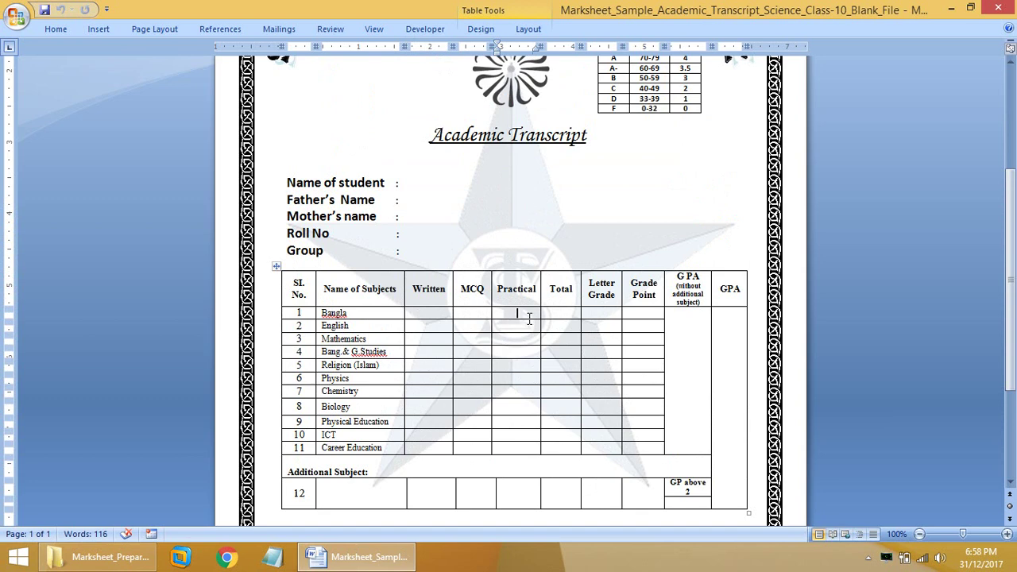
pyautogui.scroll(2, 529, 316)
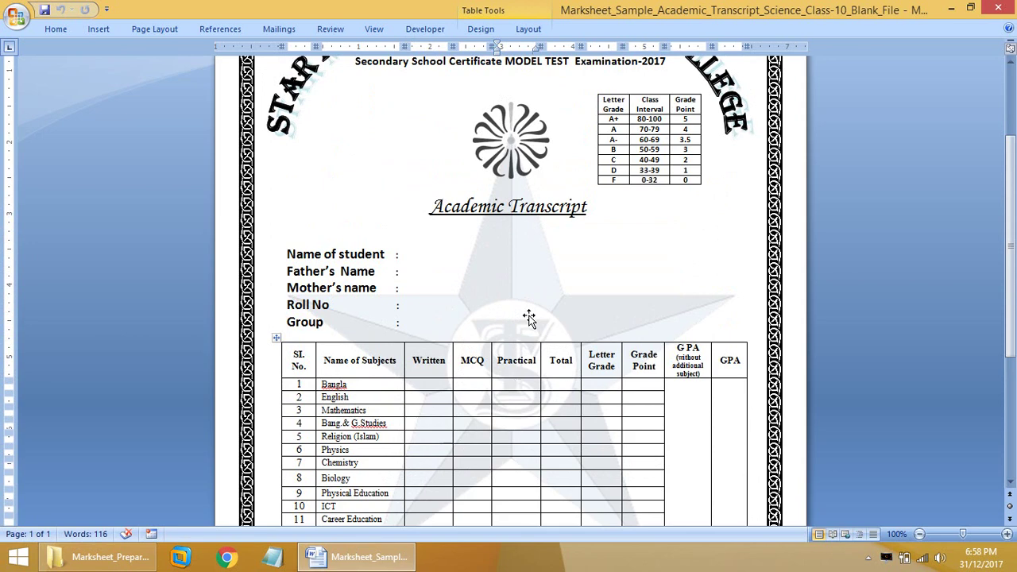
pyautogui.scroll(2, 713, 211)
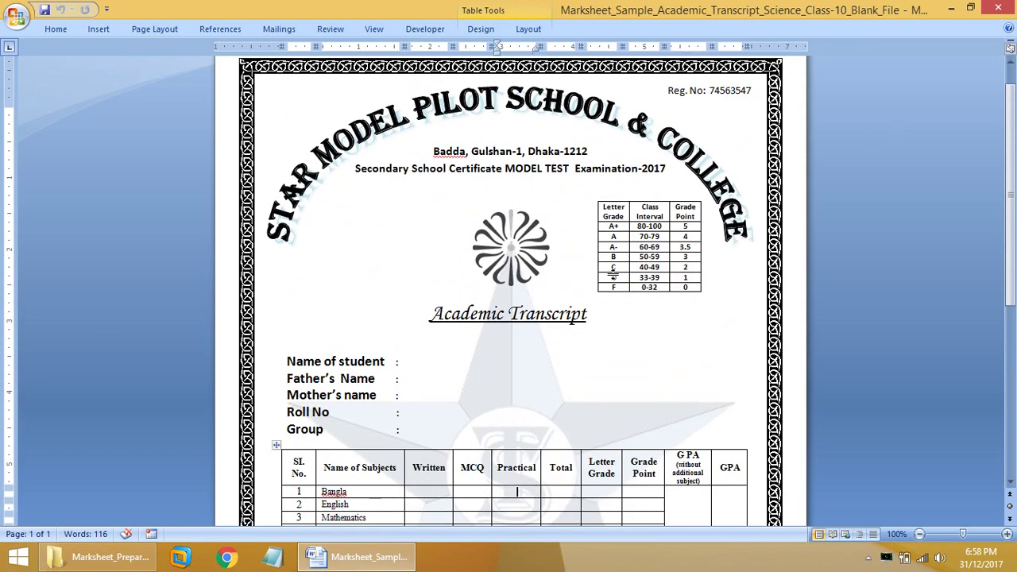
pyautogui.scroll(-2, 614, 268)
pyautogui.scroll(-3, 613, 268)
pyautogui.scroll(-3, 613, 268)
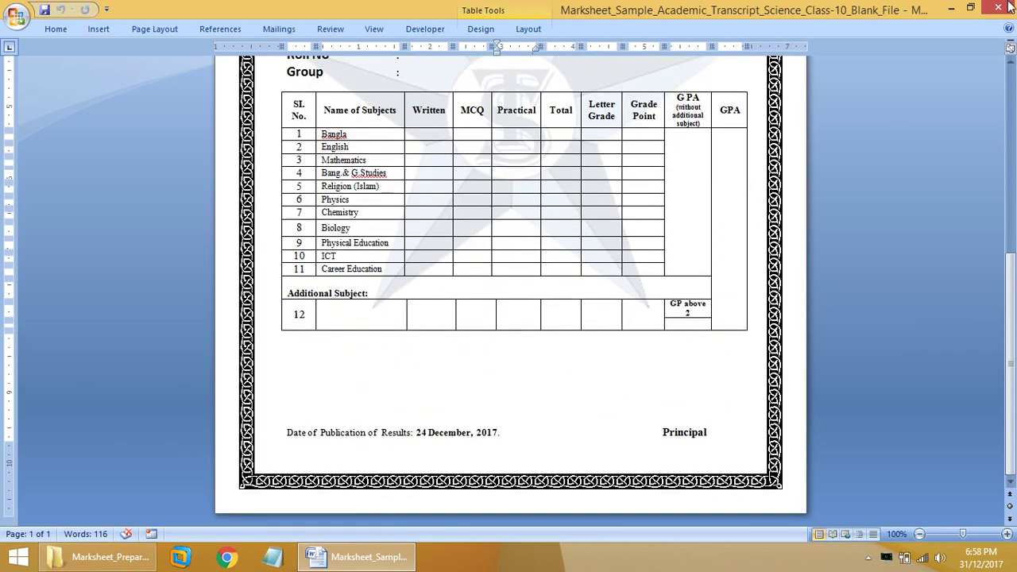
# Step: Close the template, open Marks_Class-10.xlsx, scroll the student rows and view the Bangla sheet
pyautogui.click(998, 8)
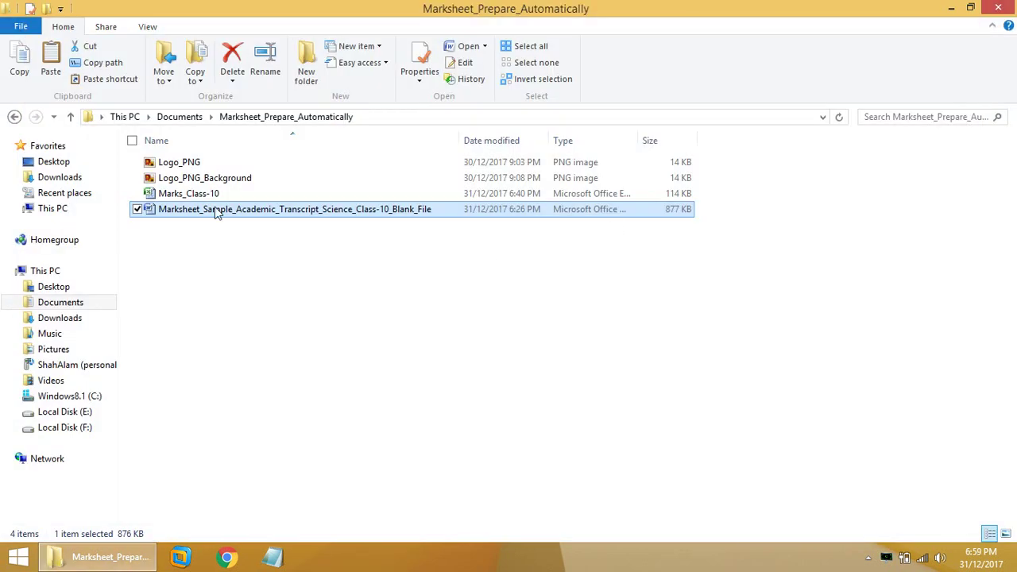
pyautogui.click(187, 194)
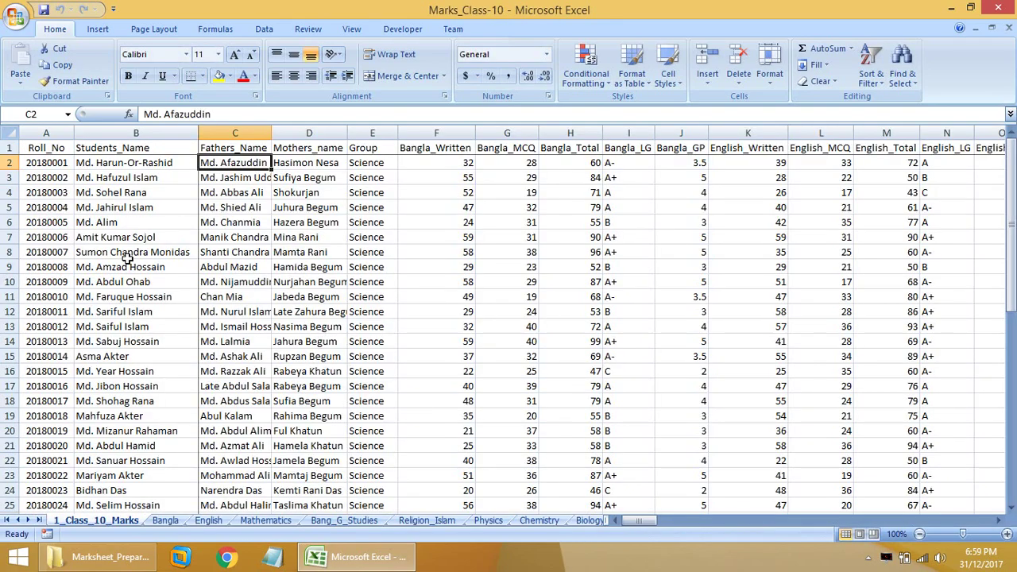
pyautogui.scroll(-4, 138, 280)
pyautogui.scroll(-6, 138, 281)
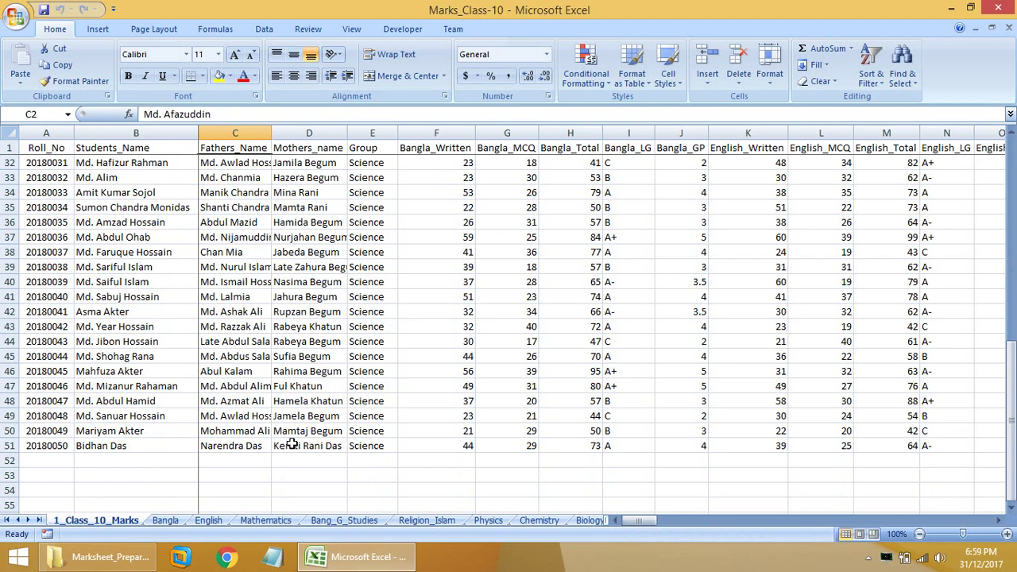
pyautogui.scroll(3, 292, 442)
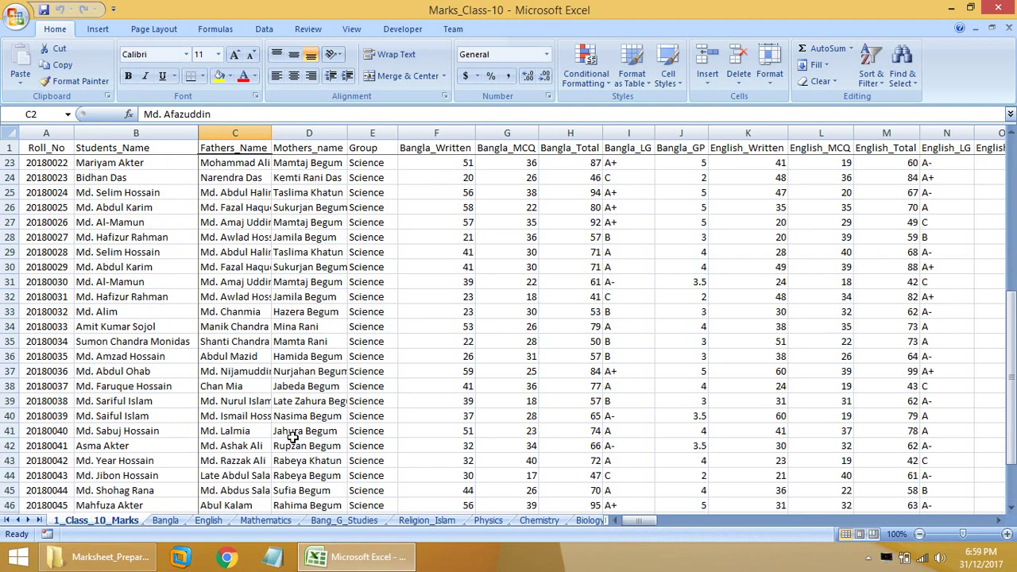
pyautogui.scroll(5, 293, 439)
pyautogui.scroll(2, 294, 433)
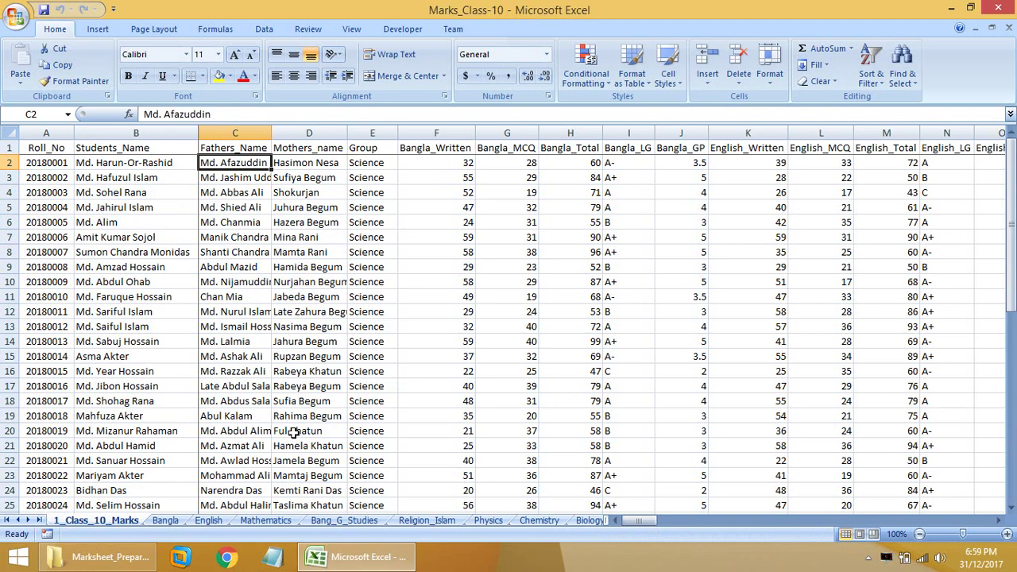
pyautogui.click(174, 520)
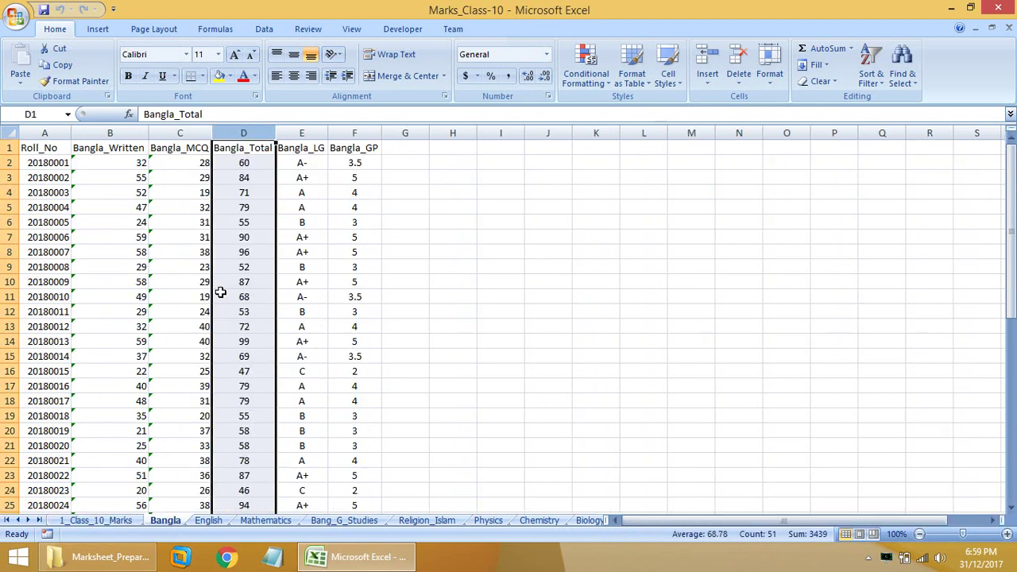
pyautogui.click(117, 162)
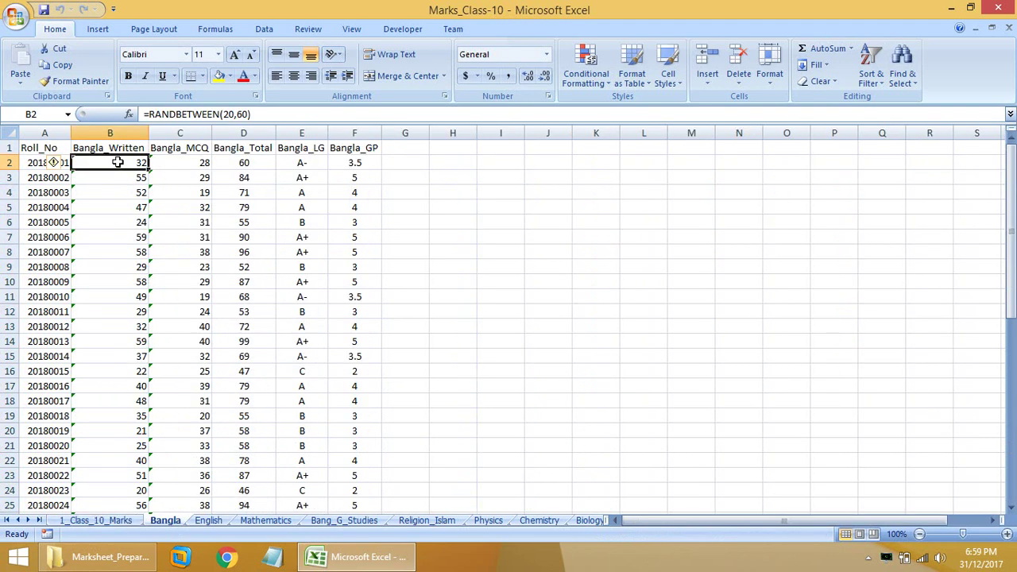
pyautogui.click(181, 164)
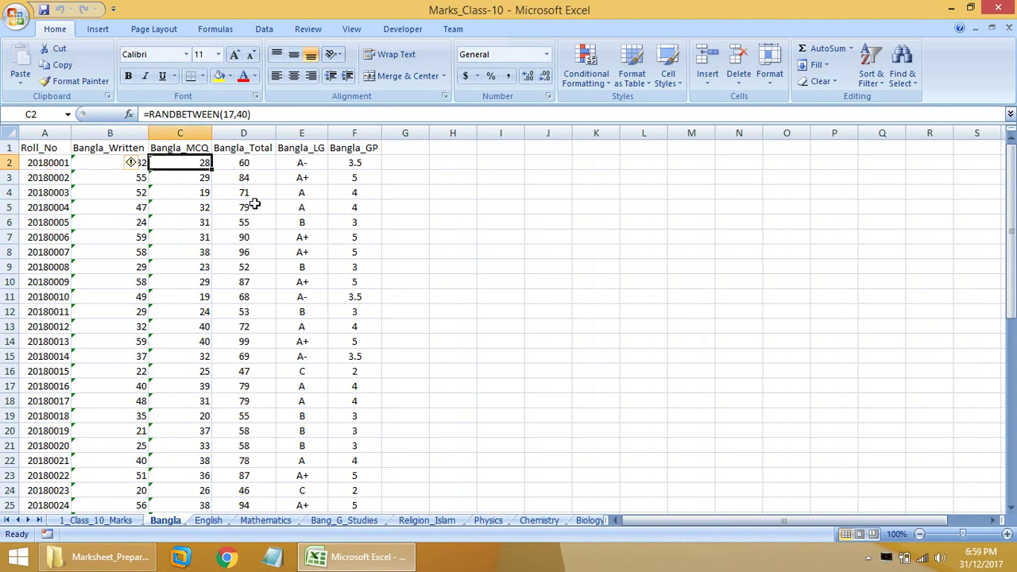
pyautogui.click(245, 162)
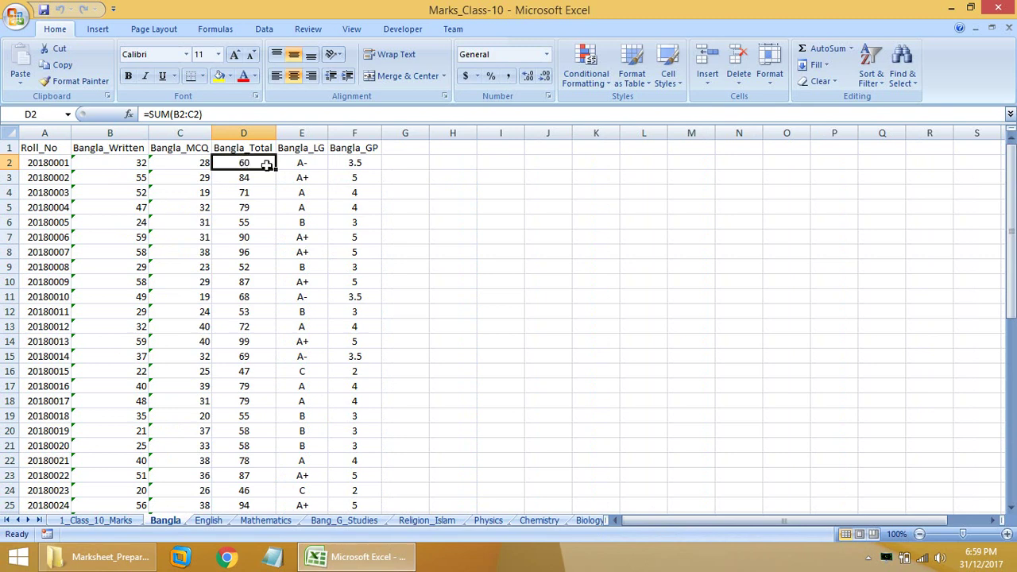
pyautogui.click(297, 163)
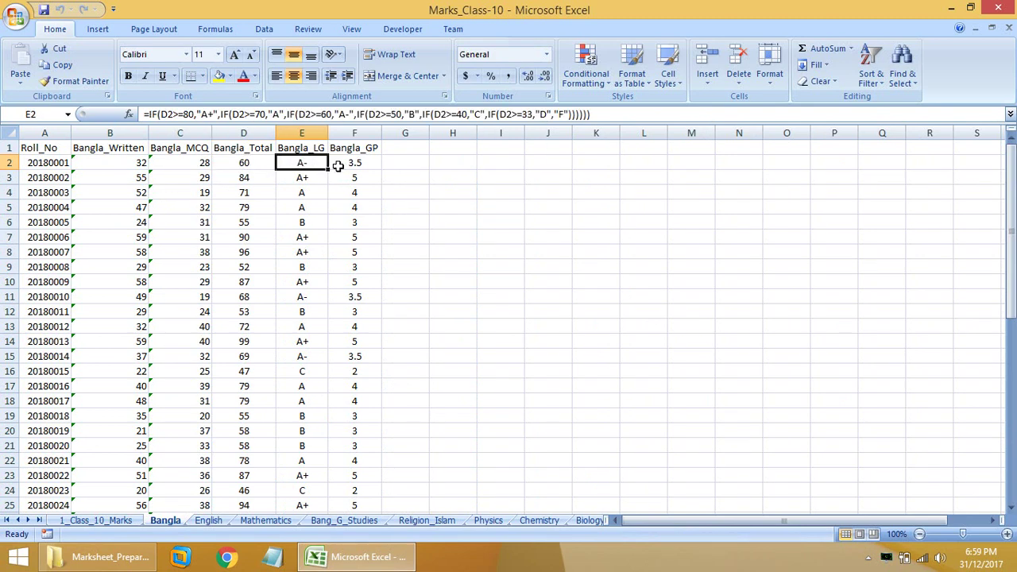
pyautogui.click(355, 162)
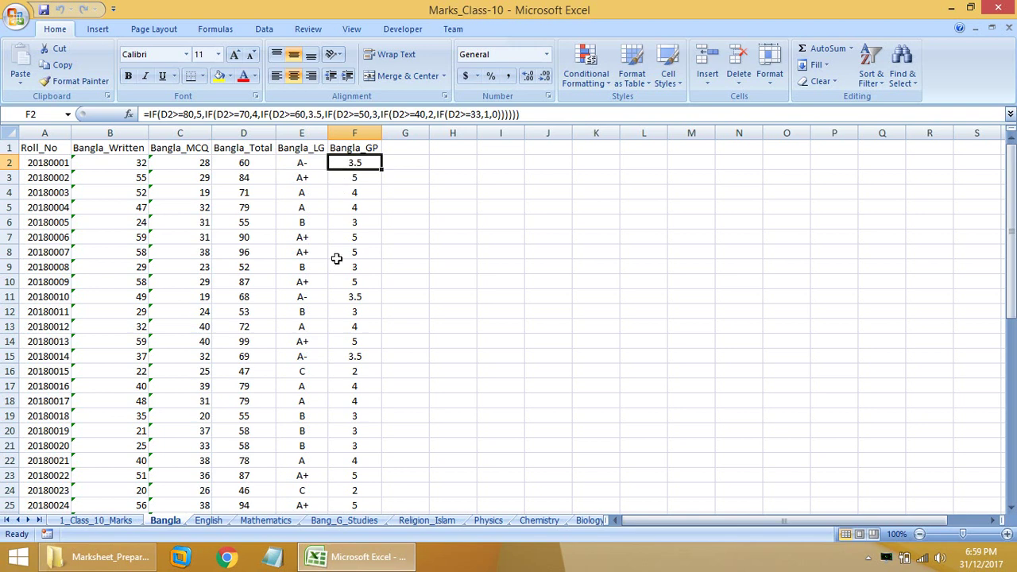
pyautogui.click(123, 162)
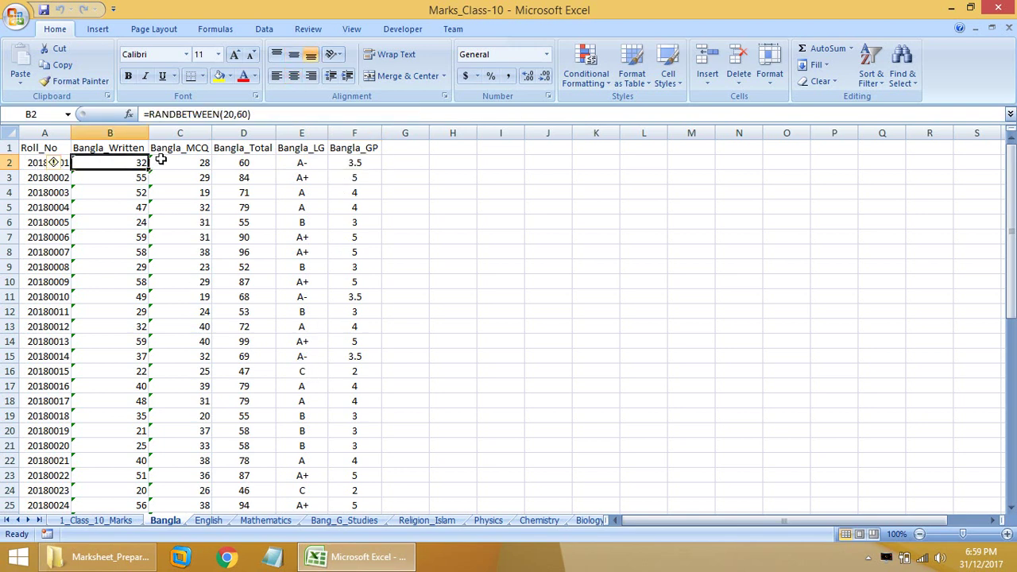
pyautogui.click(176, 160)
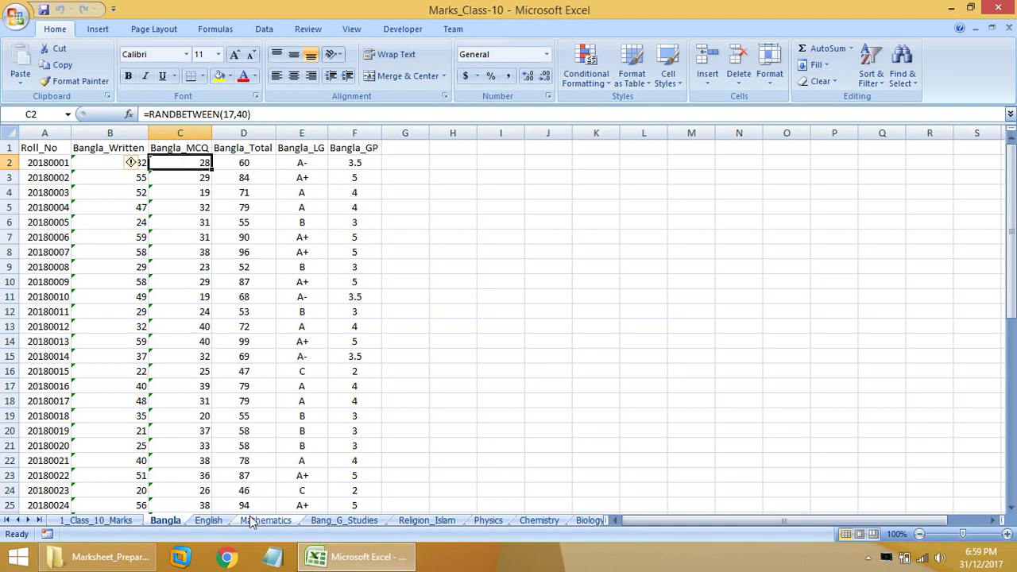
# Step: Read the Physics sheet's written, MCQ, practical, total, grade and GP formulas in row 2
pyautogui.click(486, 522)
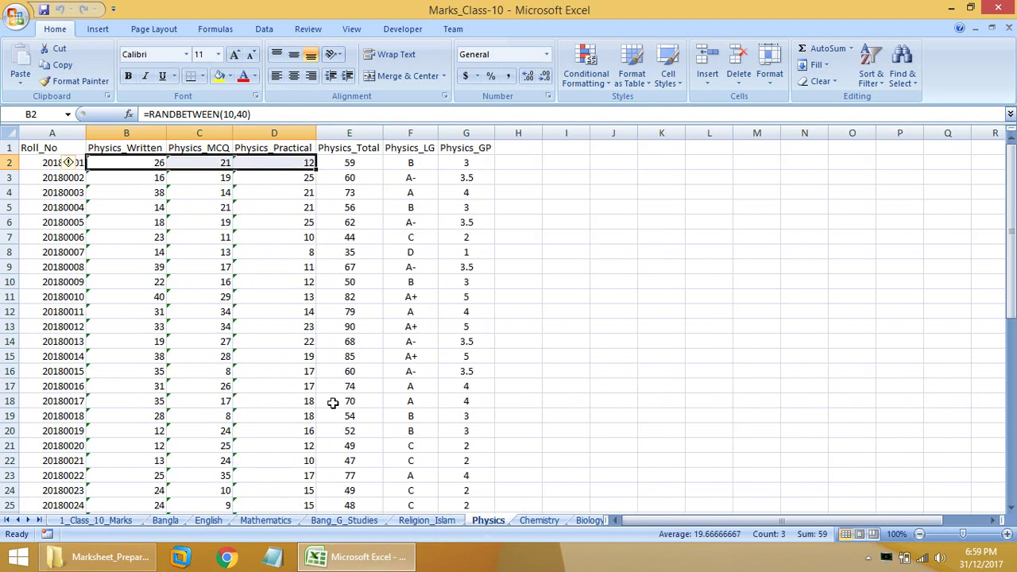
pyautogui.click(142, 164)
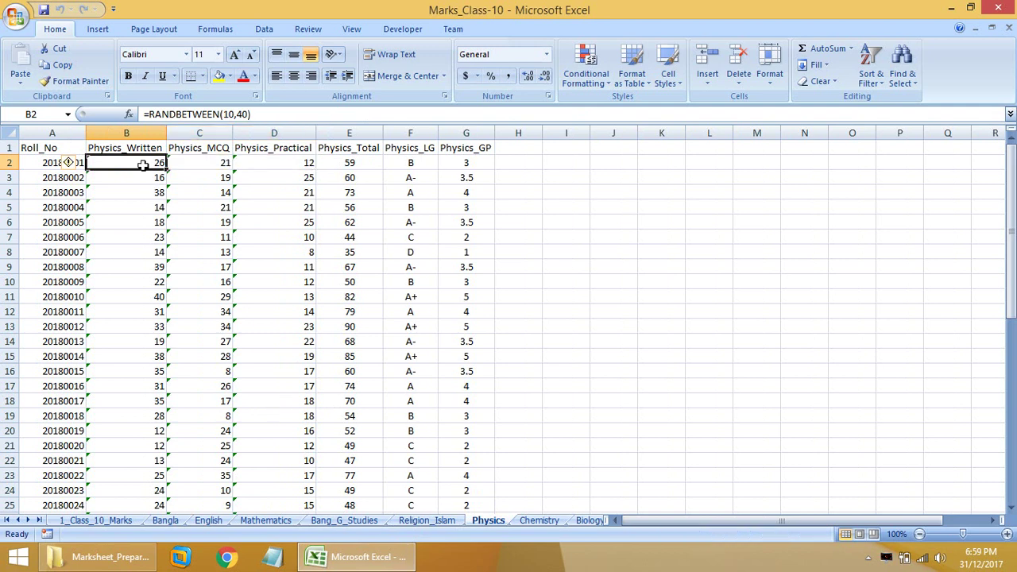
pyautogui.click(198, 163)
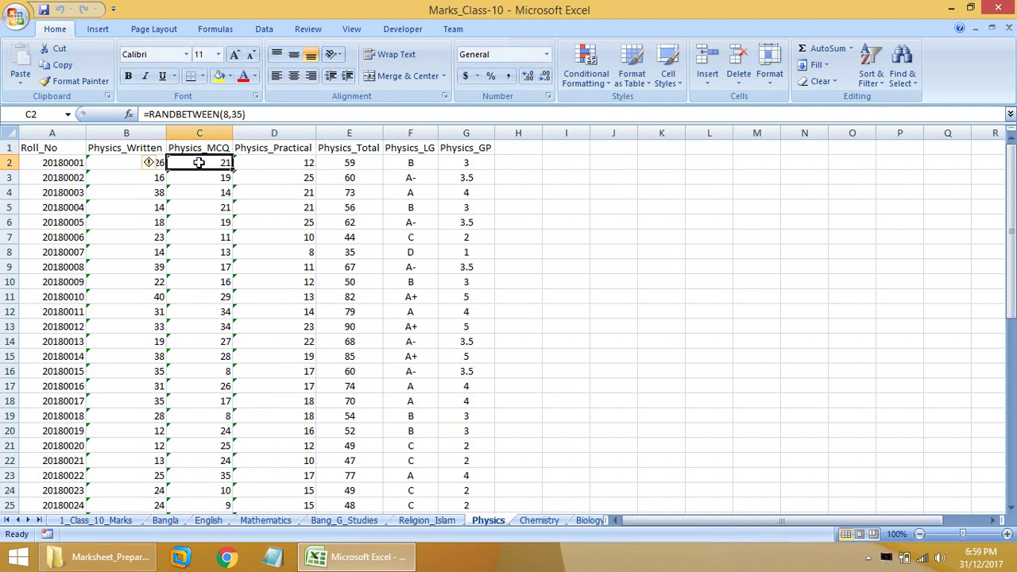
pyautogui.click(277, 163)
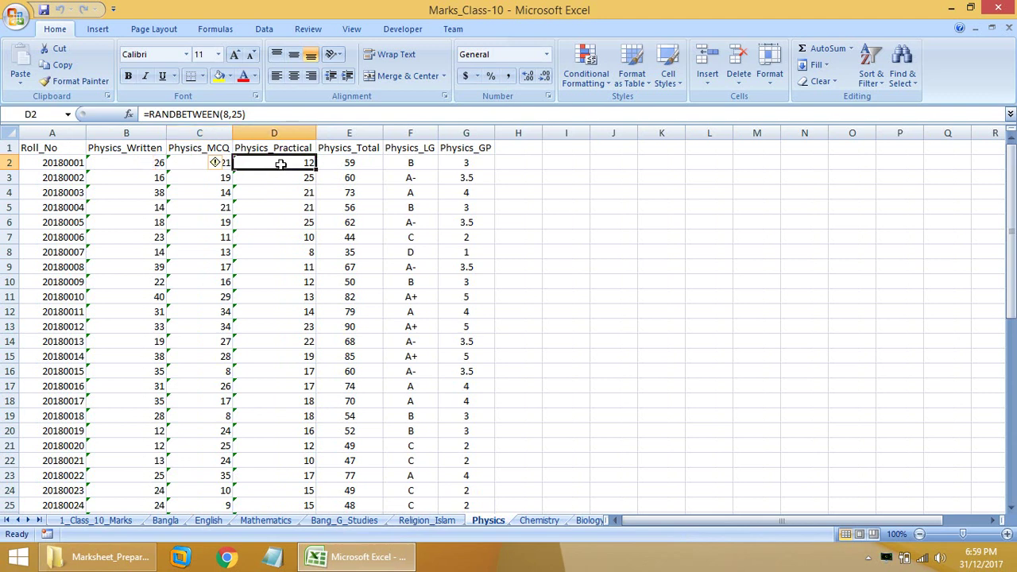
pyautogui.click(358, 163)
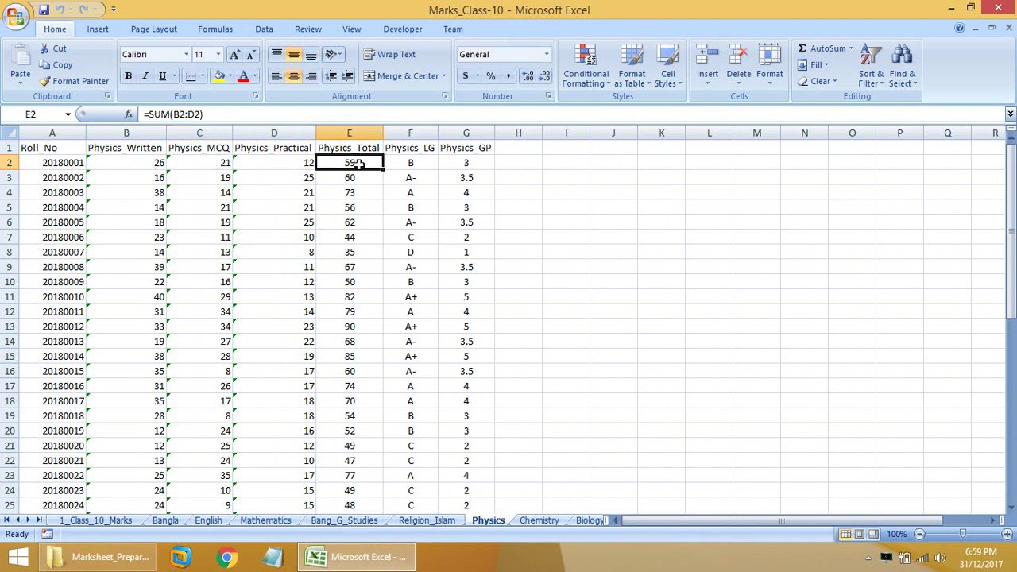
pyautogui.click(412, 162)
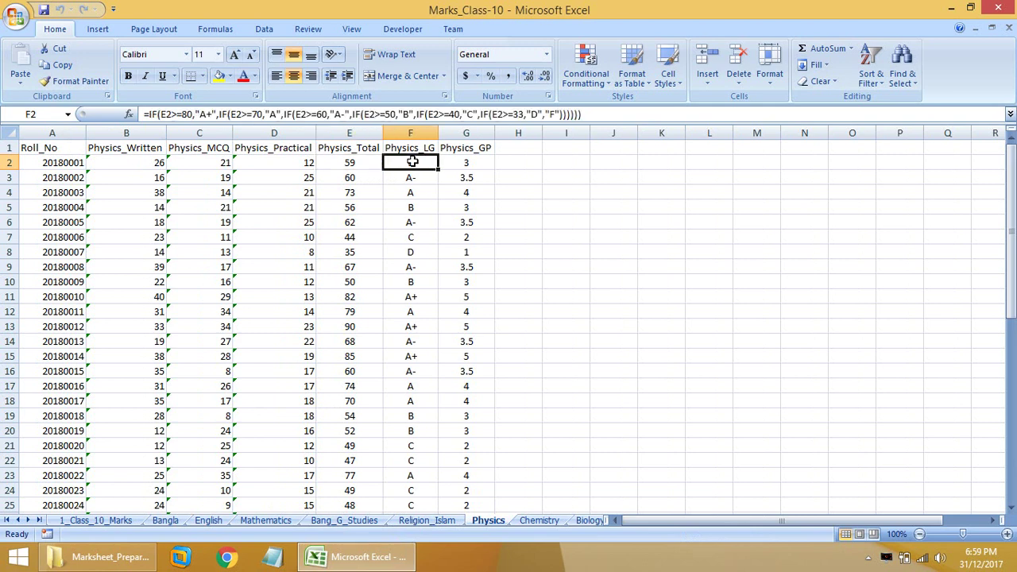
pyautogui.click(465, 164)
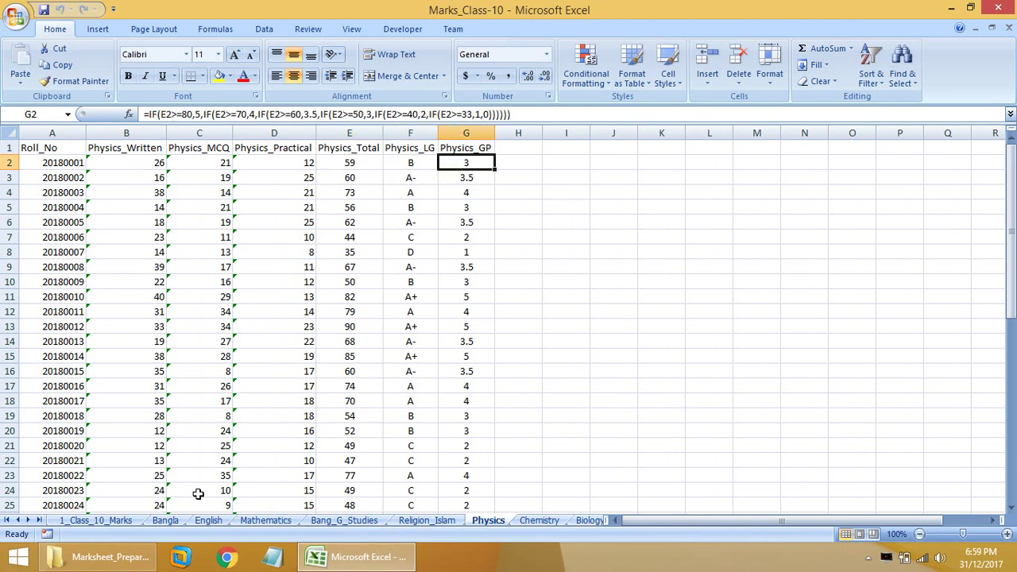
pyautogui.click(114, 520)
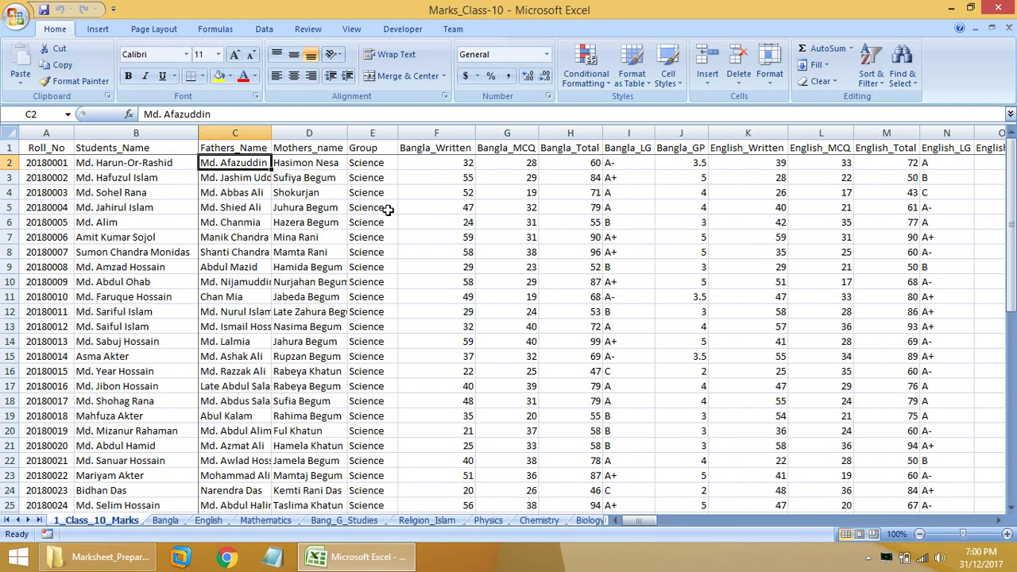
# Step: Check the Bangla written, MCQ and total cells, then browse the Bang_G_Studies, Religion_Islam and Physics sheets
pyautogui.click(445, 163)
pyautogui.click(494, 164)
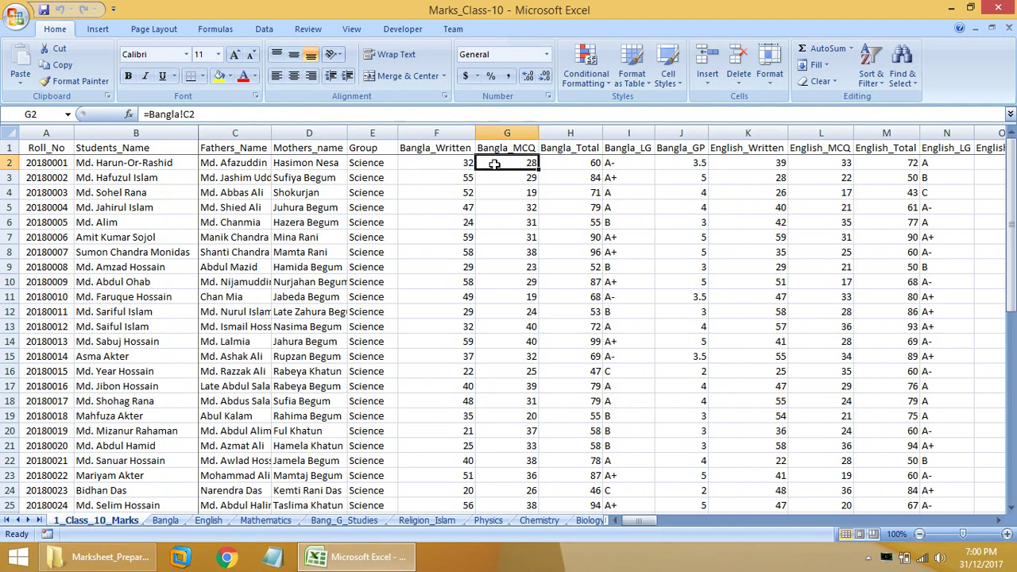
pyautogui.click(560, 162)
pyautogui.click(348, 521)
pyautogui.click(426, 520)
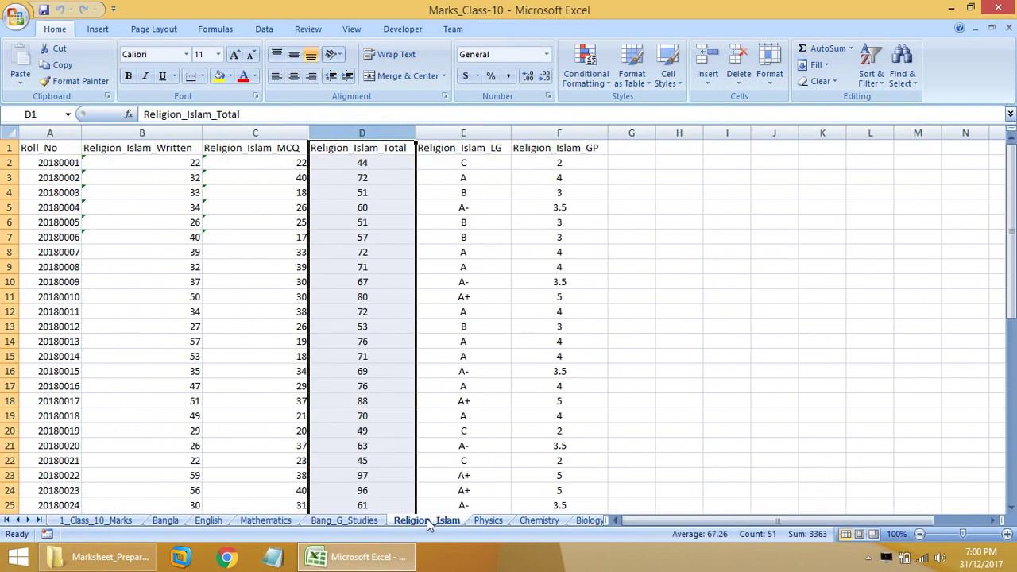
pyautogui.click(488, 521)
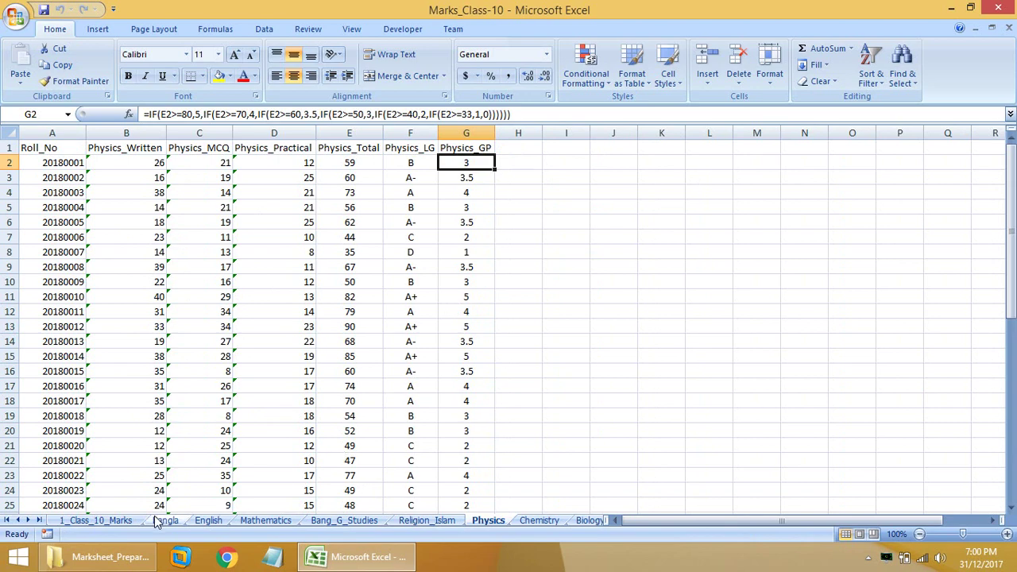
pyautogui.click(128, 522)
# Step: Trace the F2 =Bangla! written reference back to the Bangla sheet's source formula
pyautogui.click(427, 159)
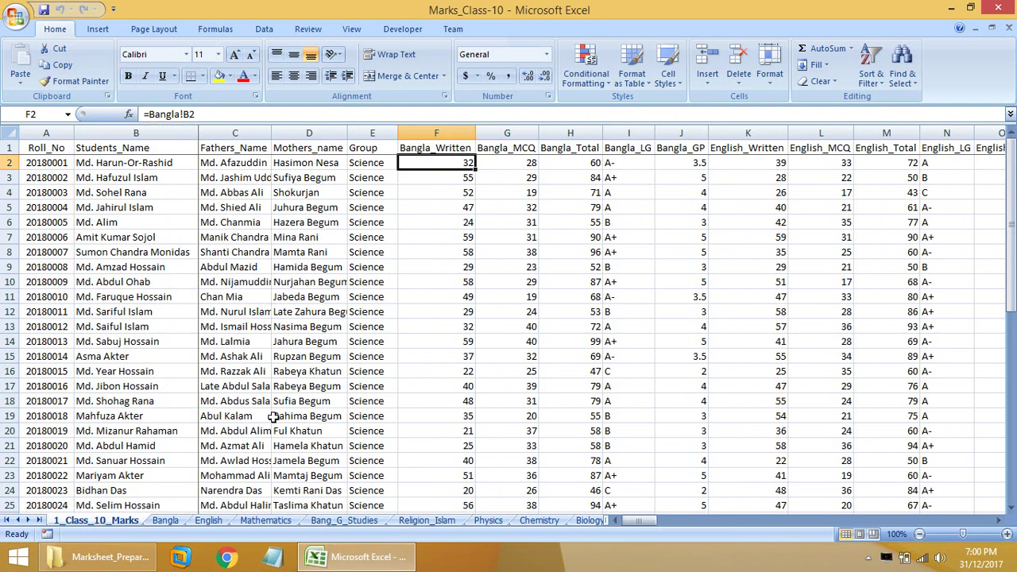
pyautogui.click(168, 520)
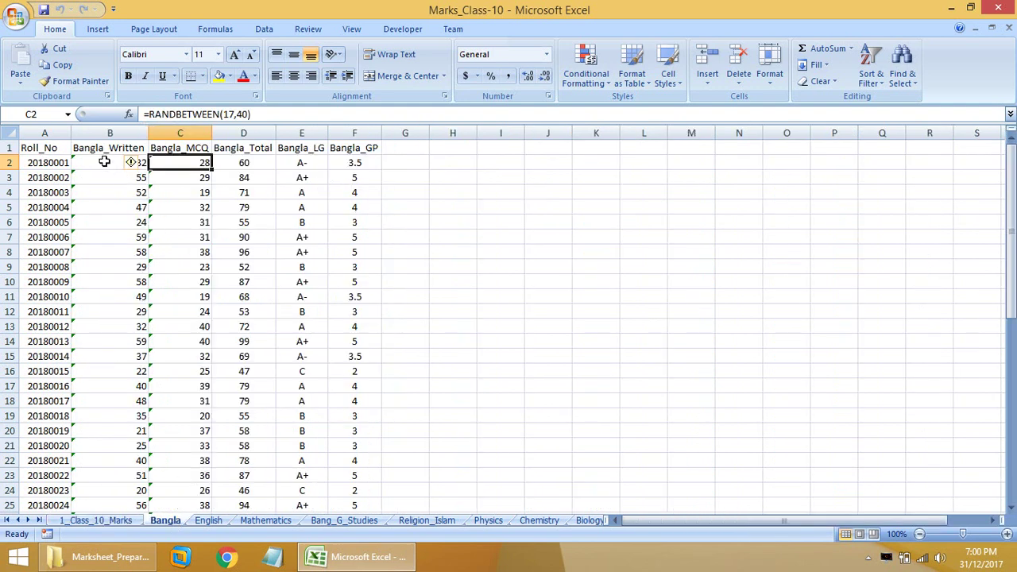
pyautogui.click(105, 162)
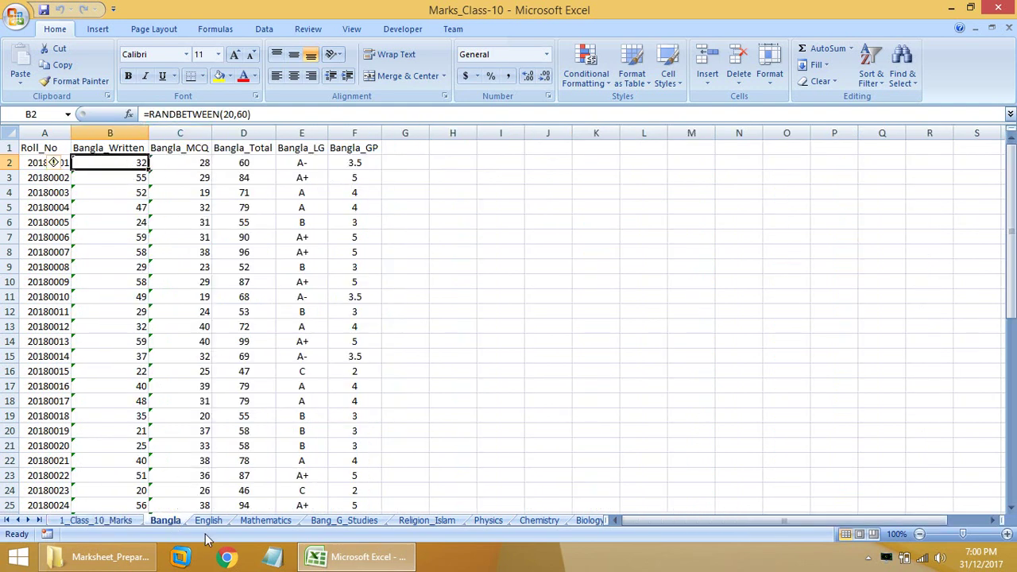
pyautogui.click(121, 520)
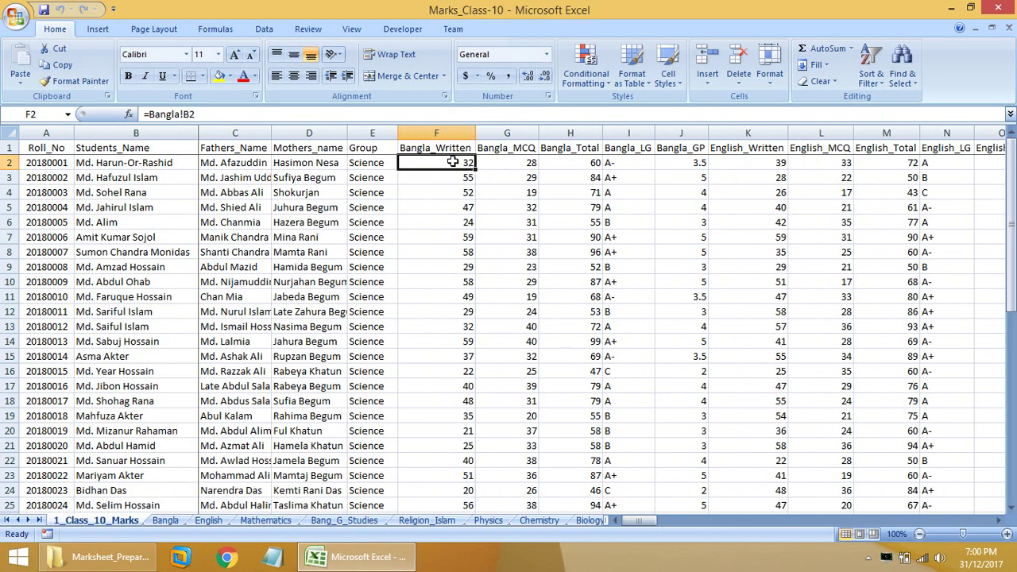
# Step: Scroll across the marks sheet columns, check the Bangla_Written header in F1, and open Bang_G_Studies
pyautogui.click(1000, 520)
pyautogui.click(999, 520)
pyautogui.click(1000, 520)
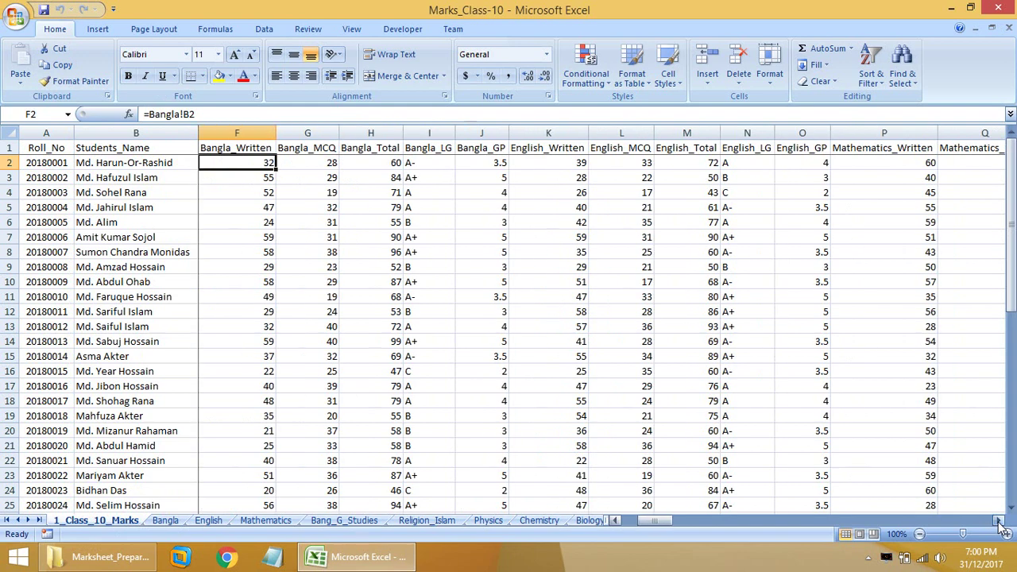
pyautogui.click(1000, 520)
pyautogui.click(1000, 521)
pyautogui.click(999, 521)
pyautogui.click(1000, 521)
pyautogui.click(999, 520)
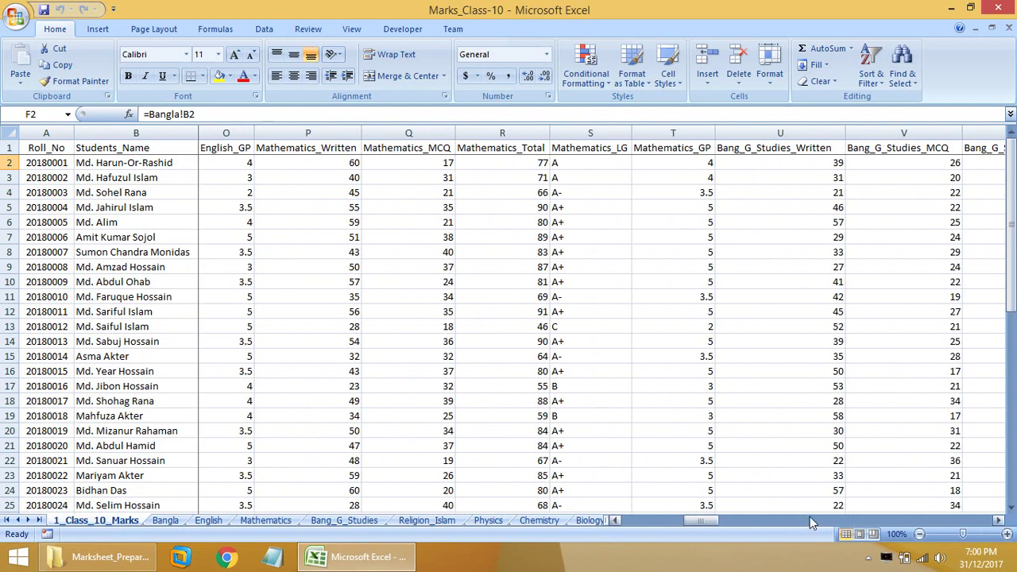
pyautogui.moveTo(706, 523); pyautogui.dragTo(806, 516)
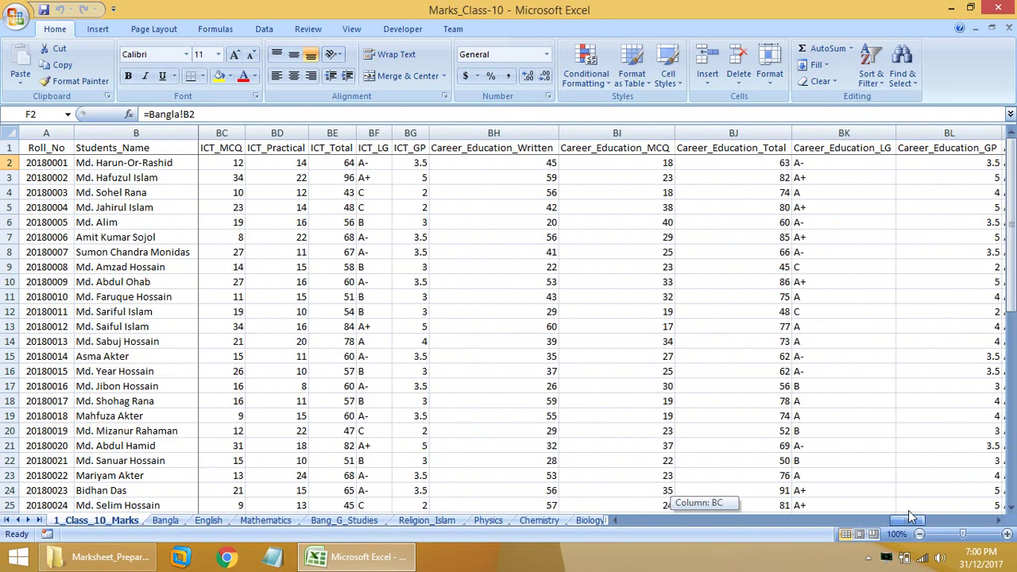
pyautogui.moveTo(807, 510); pyautogui.dragTo(637, 515)
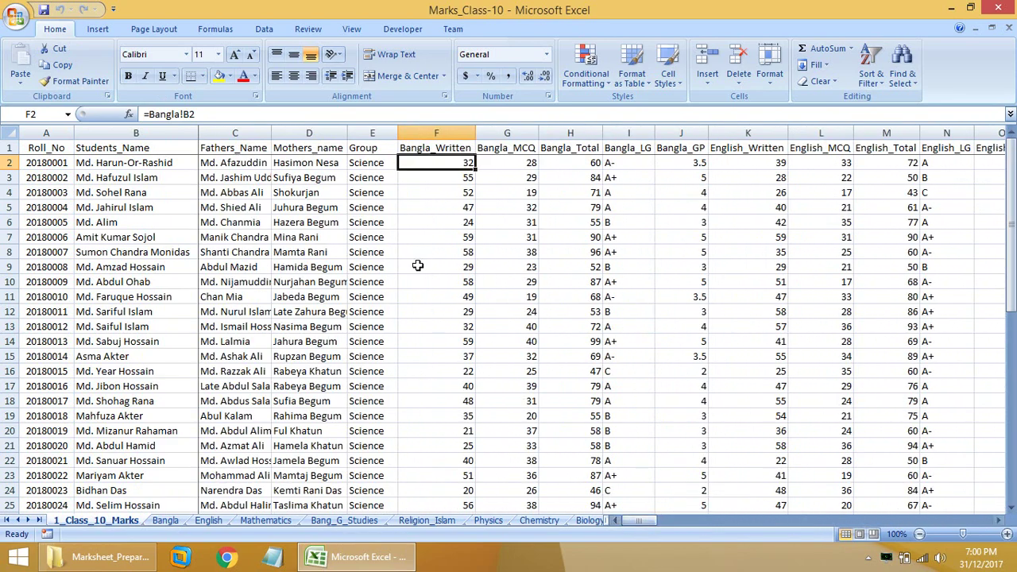
pyautogui.click(433, 149)
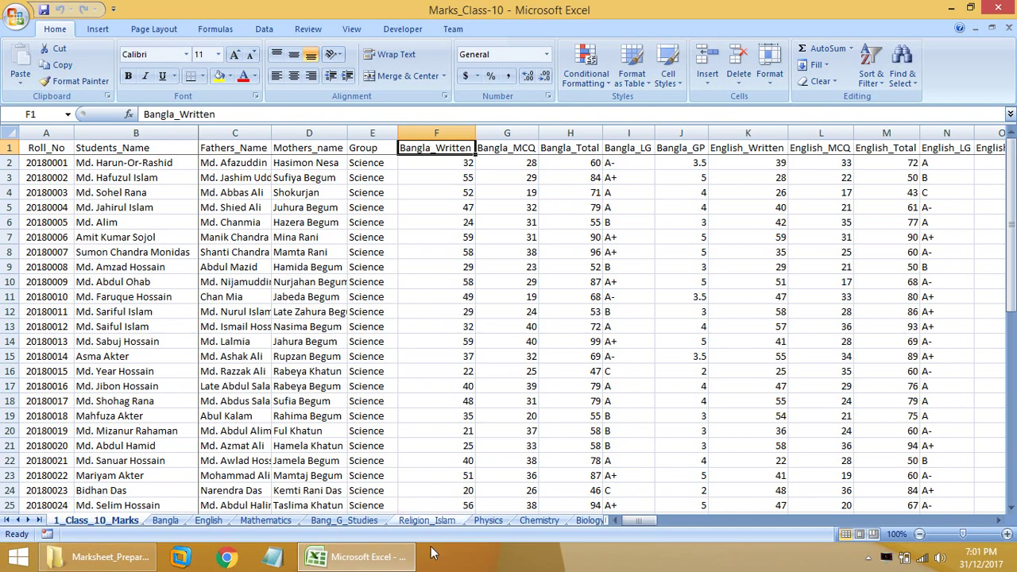
pyautogui.click(357, 521)
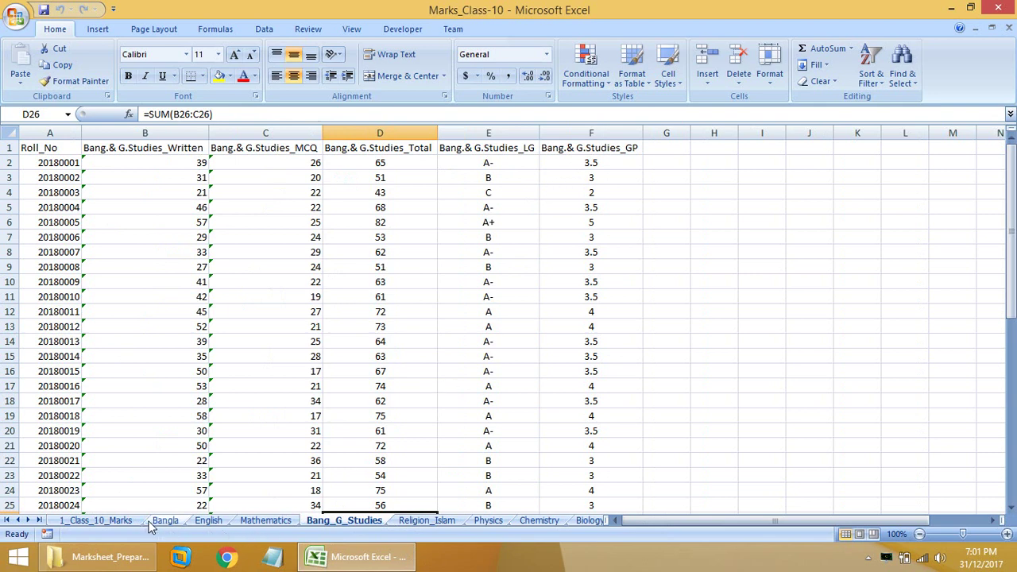
# Step: On 1_Class_10_Marks, inspect the additional subject GP, GP_Above_2, GPA_Without_Aditional_Subject and GPA formulas
pyautogui.click(112, 521)
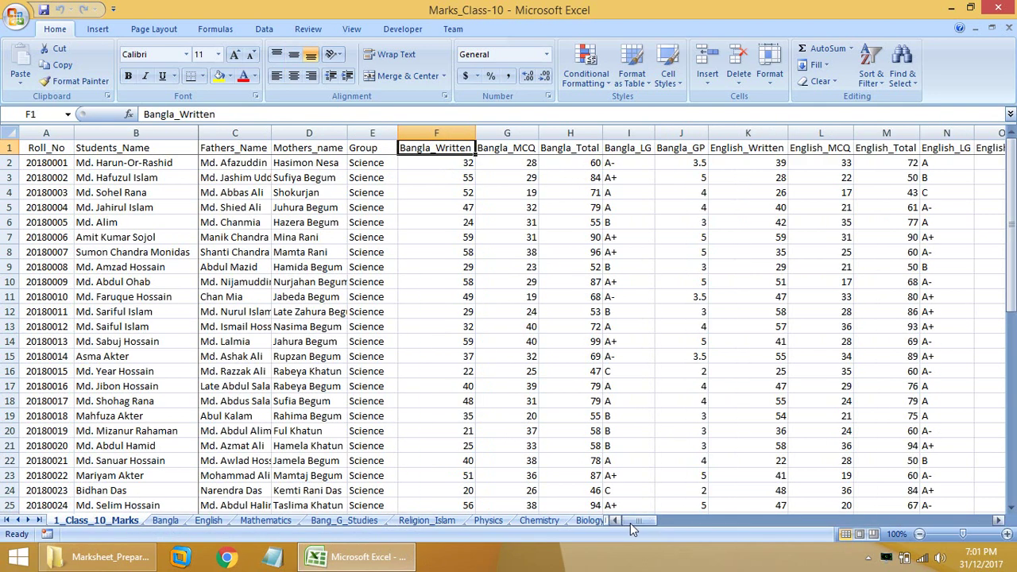
pyautogui.moveTo(630, 521); pyautogui.dragTo(980, 499)
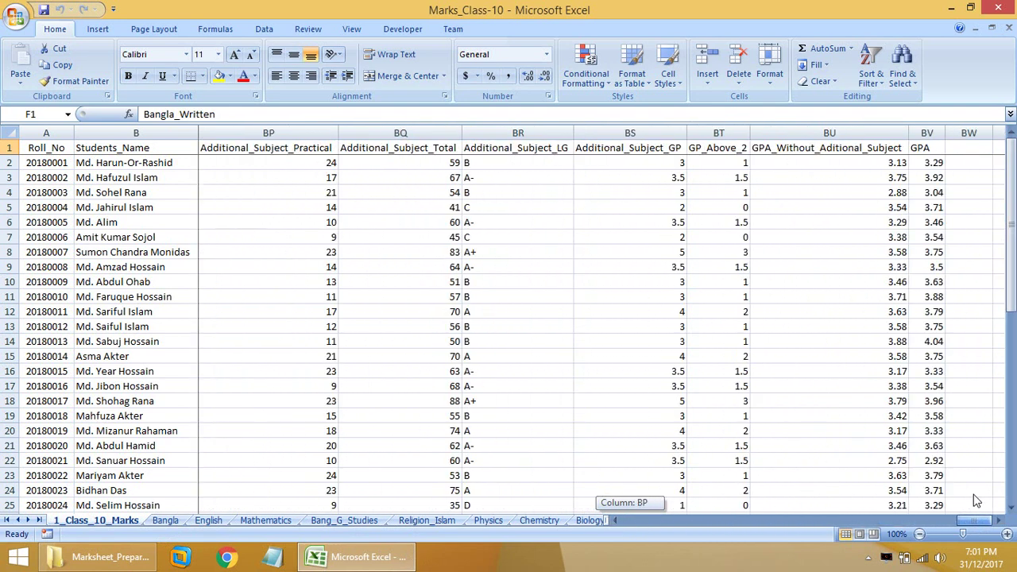
pyautogui.click(645, 163)
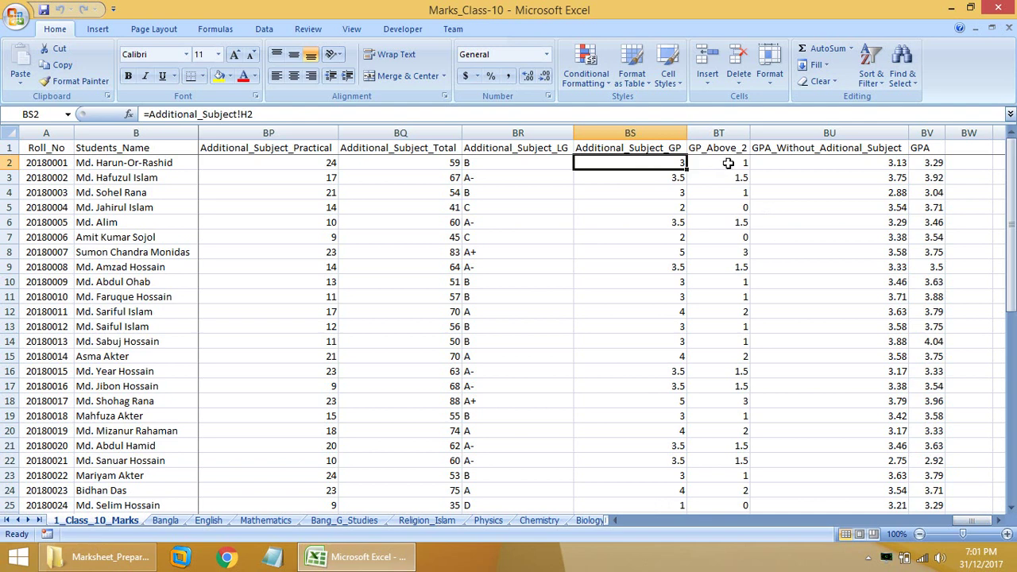
pyautogui.click(728, 163)
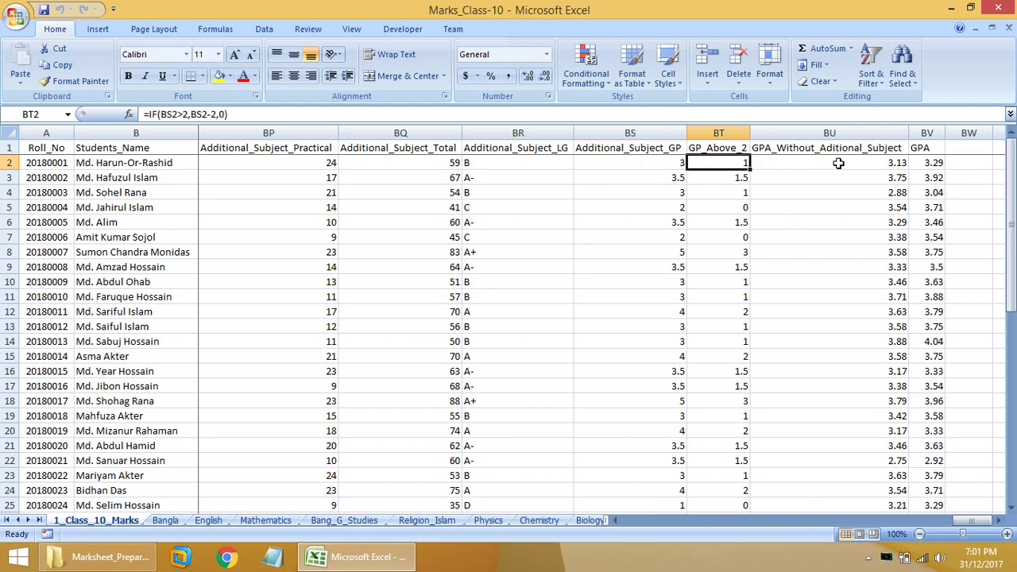
pyautogui.click(838, 162)
pyautogui.click(925, 163)
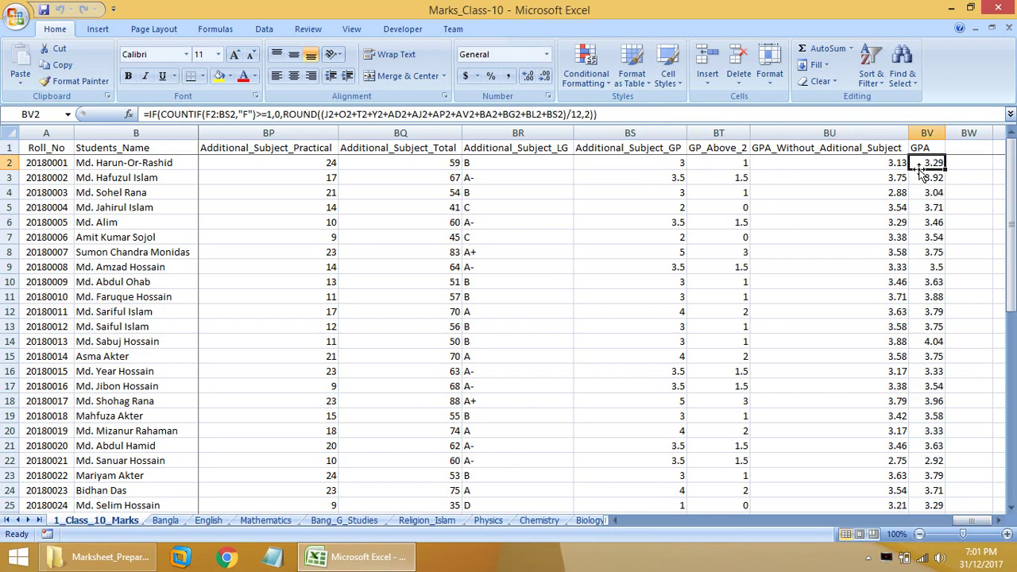
# Step: Check the additional subject name, written and practical mark references, then jump to the GPA cell
pyautogui.click(619, 521)
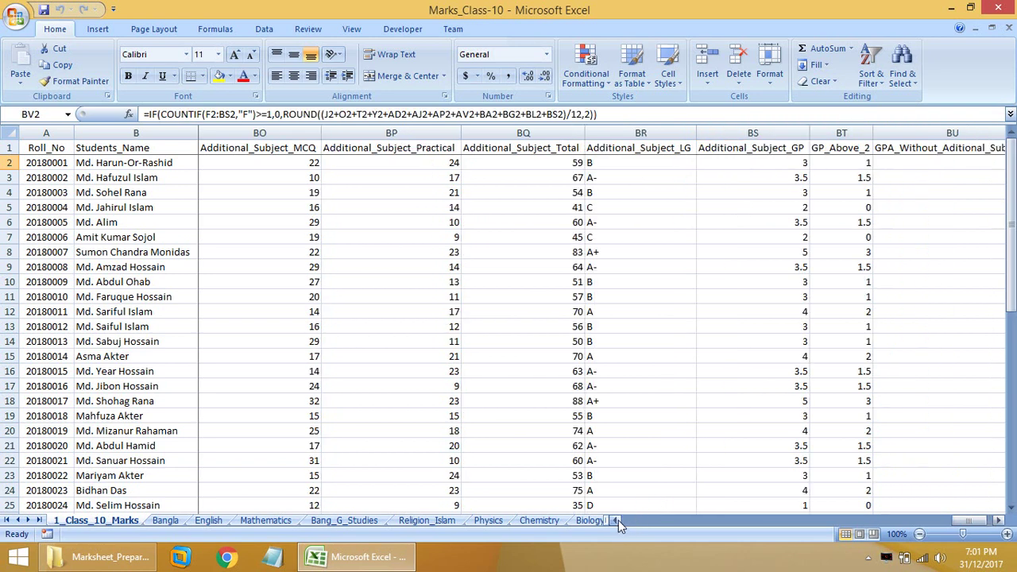
pyautogui.click(618, 520)
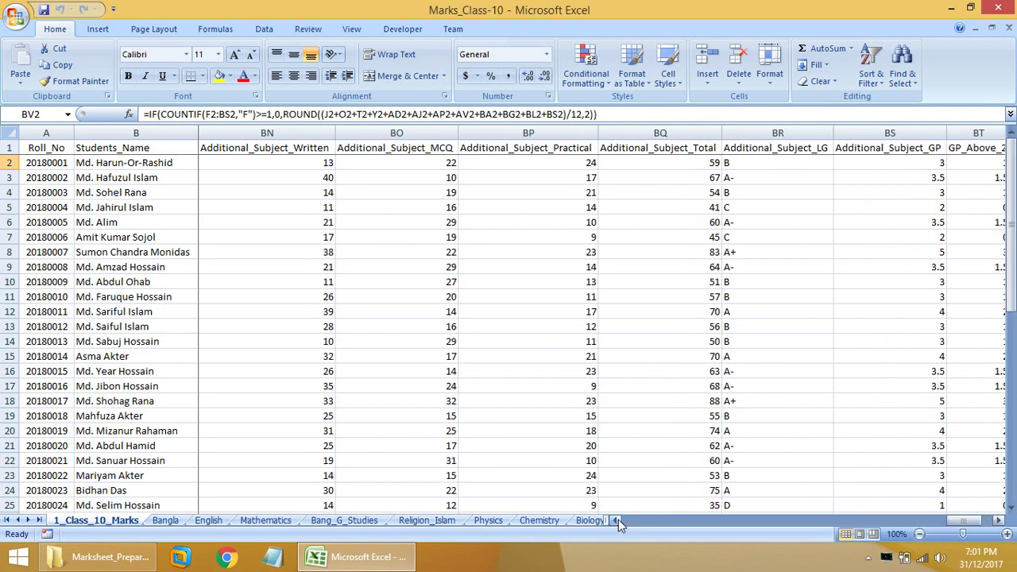
pyautogui.click(619, 520)
pyautogui.click(618, 520)
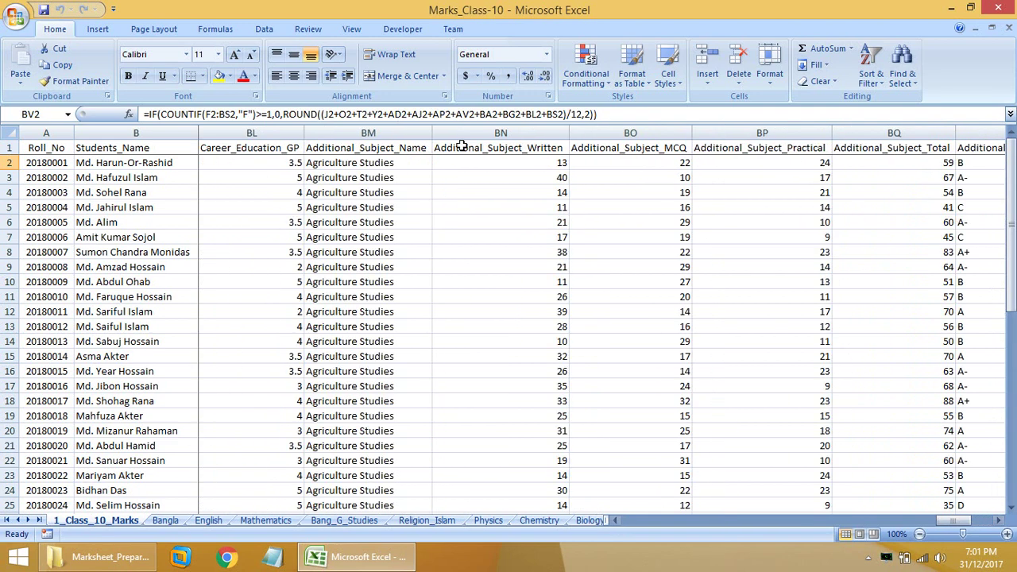
pyautogui.click(403, 163)
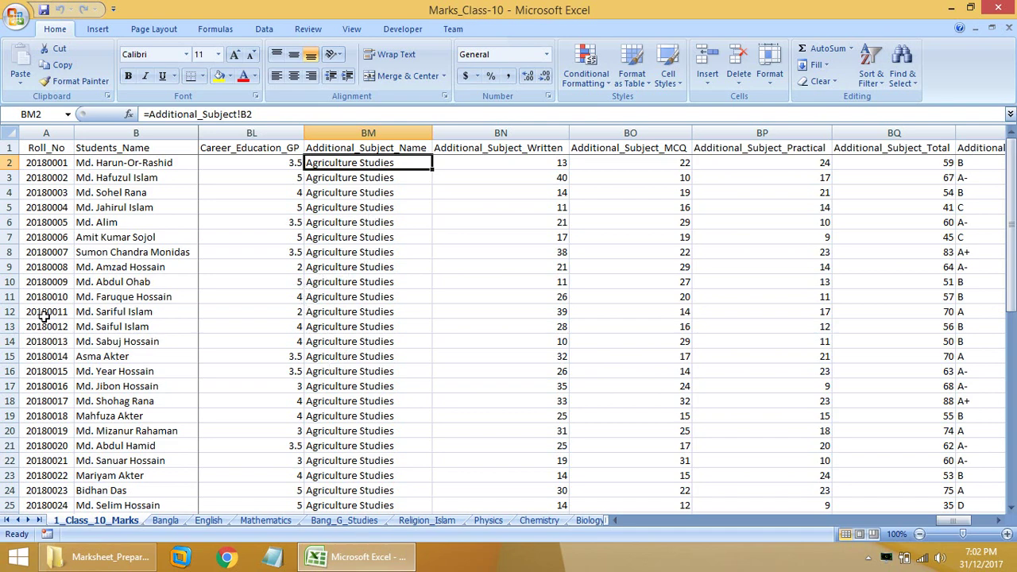
pyautogui.scroll(-3, 357, 412)
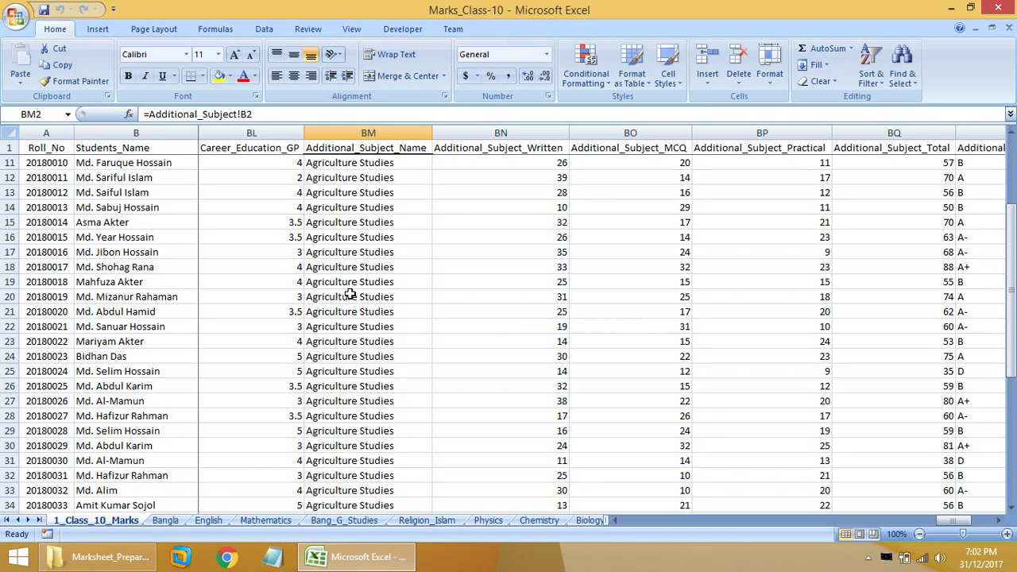
pyautogui.click(550, 162)
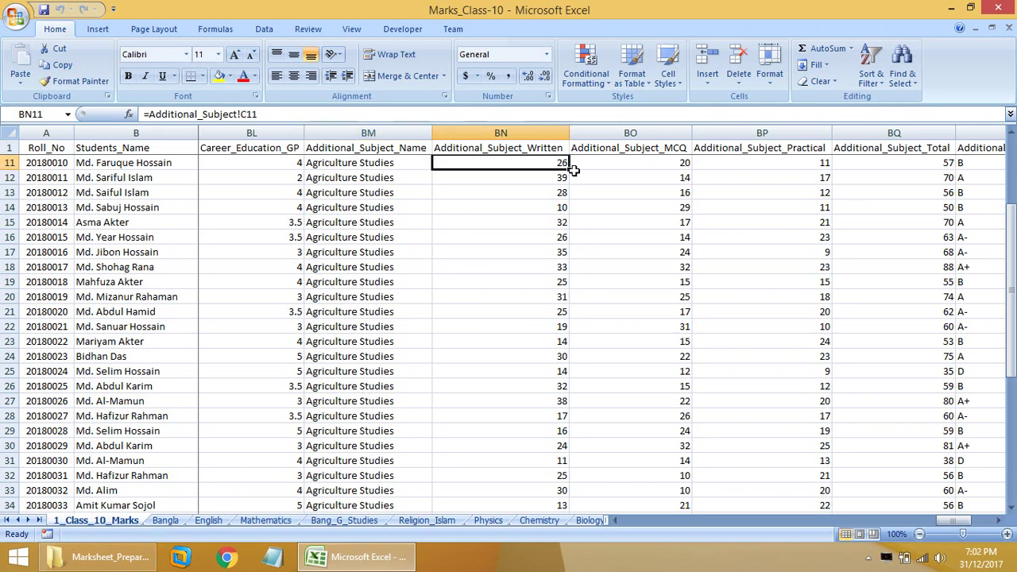
pyautogui.click(808, 162)
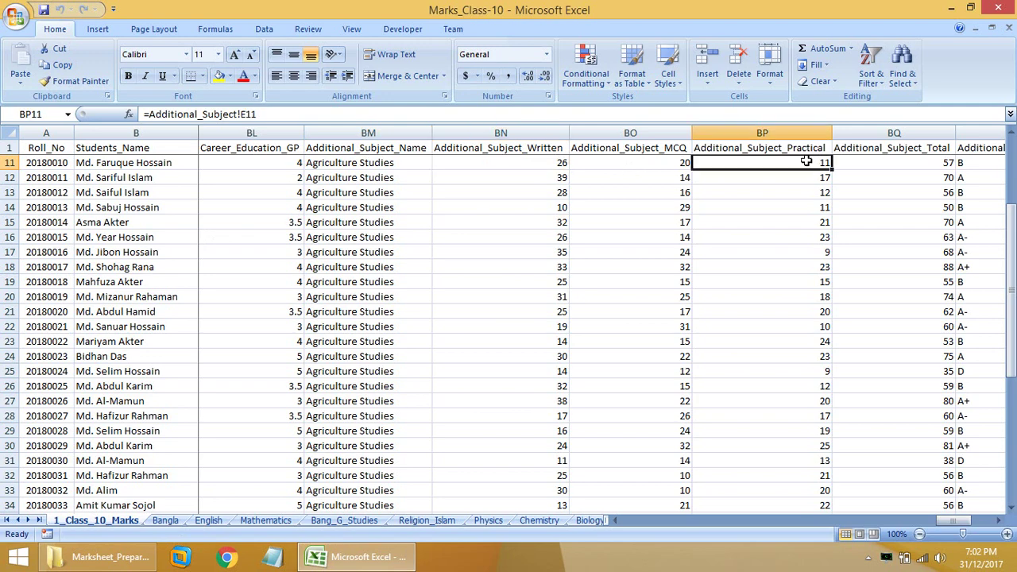
pyautogui.hotkey('ctrl', 'Right')
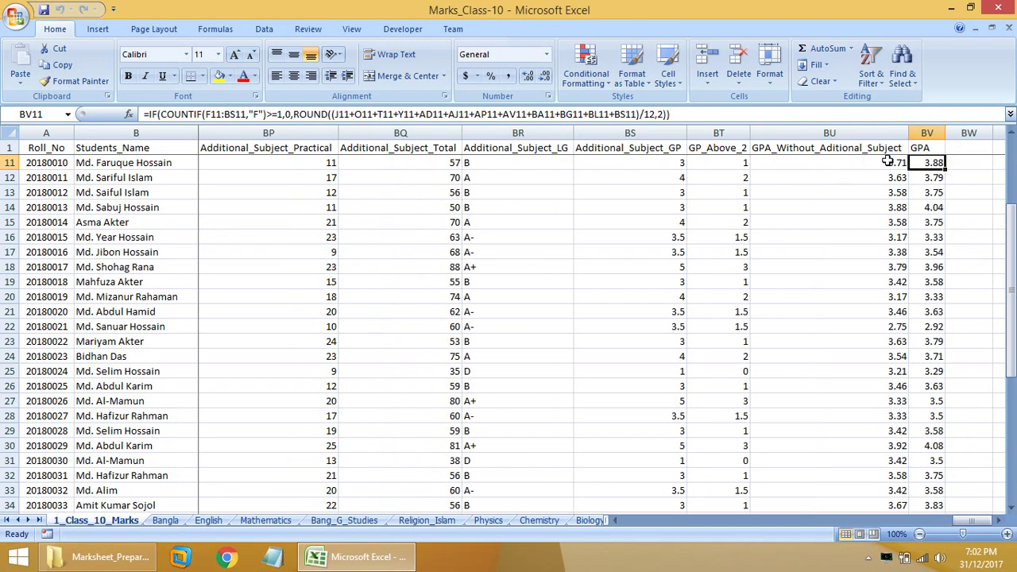
# Step: Review the GPA formula without editing it, then return to the Fathers_Name column
pyautogui.moveTo(672, 114); pyautogui.dragTo(139, 114)
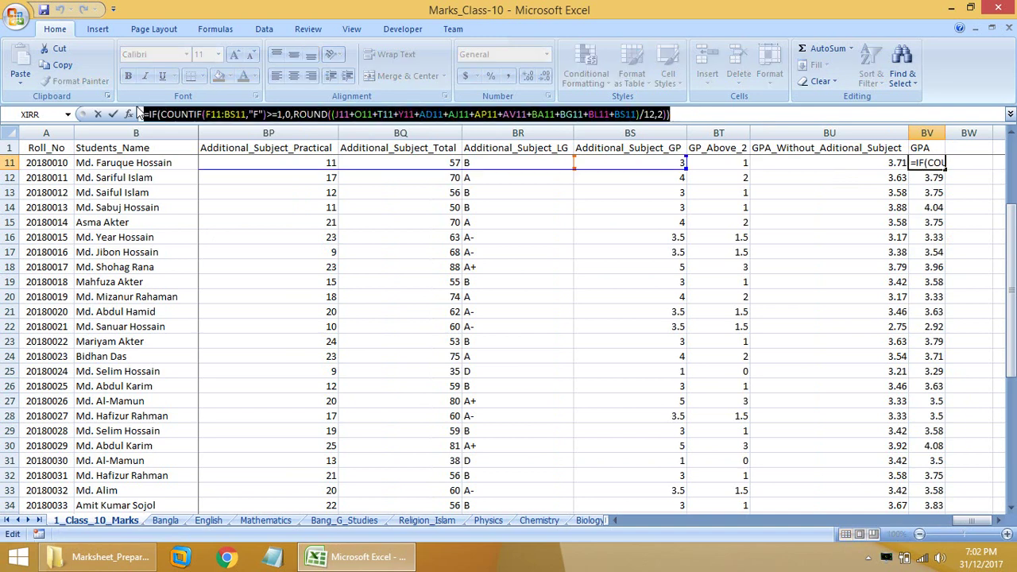
pyautogui.press('Escape')
pyautogui.click(856, 163)
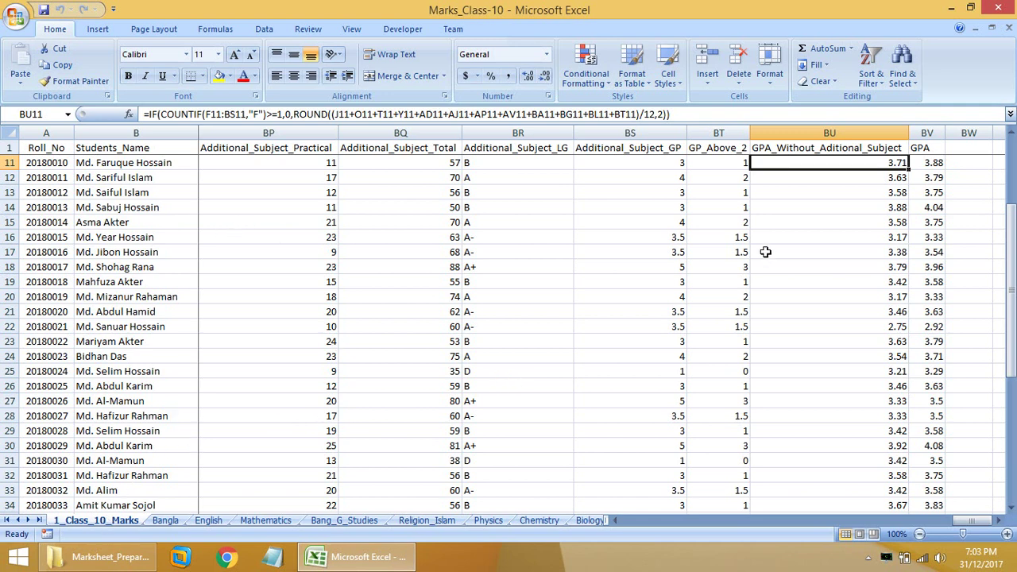
pyautogui.hotkey('ctrl', 'Left')
pyautogui.press('Right')
pyautogui.press('Right')
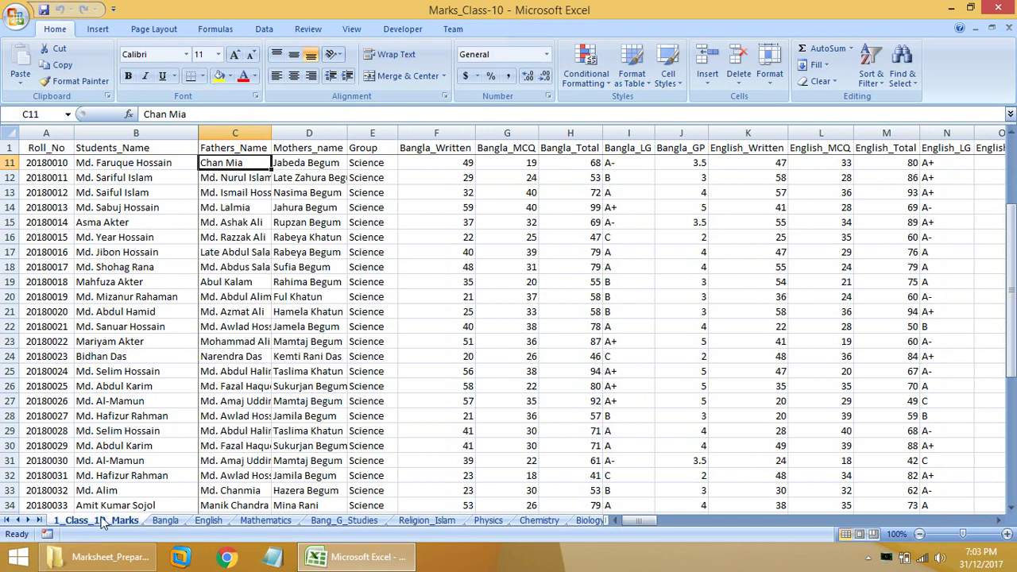
# Step: Save the current sheet as CSV (Comma delimited) Marks_Class-10, then close Excel without saving again
pyautogui.click(18, 21)
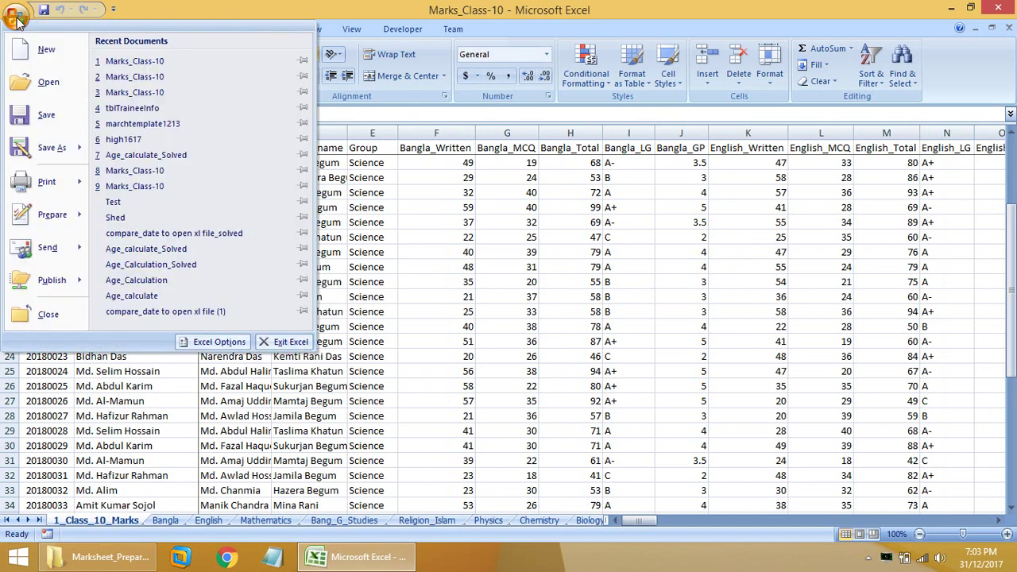
pyautogui.click(67, 146)
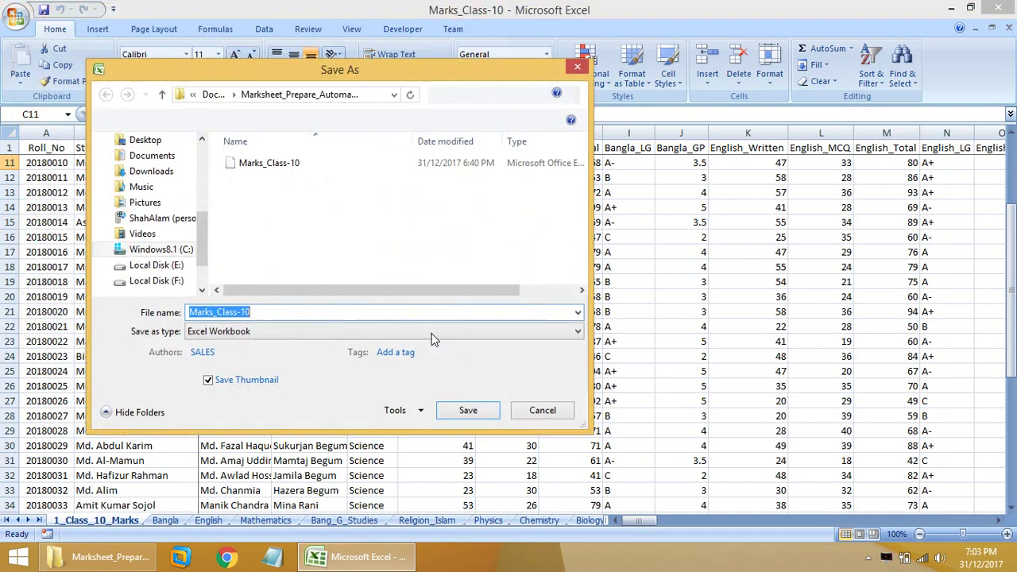
pyautogui.click(288, 334)
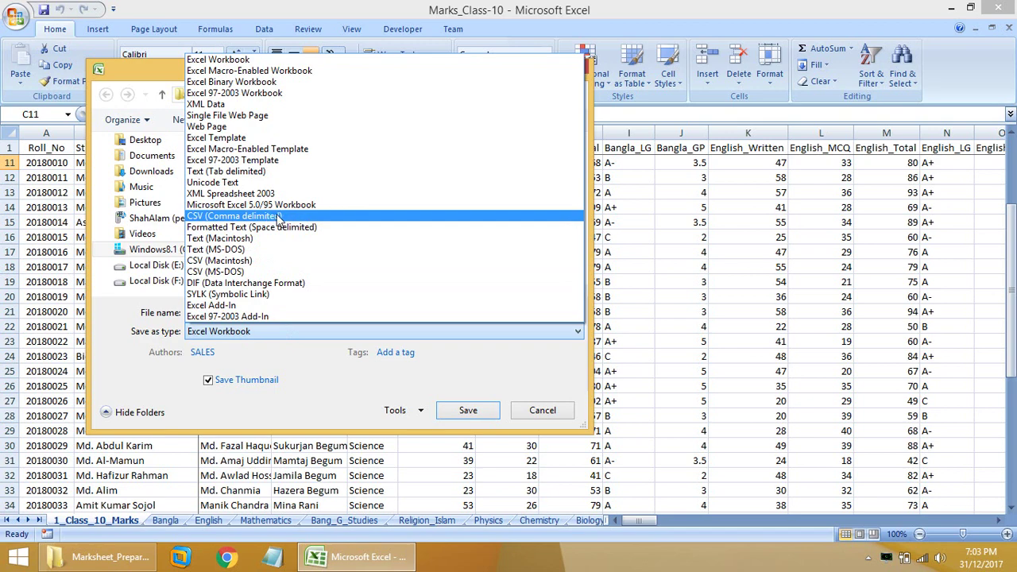
pyautogui.click(268, 217)
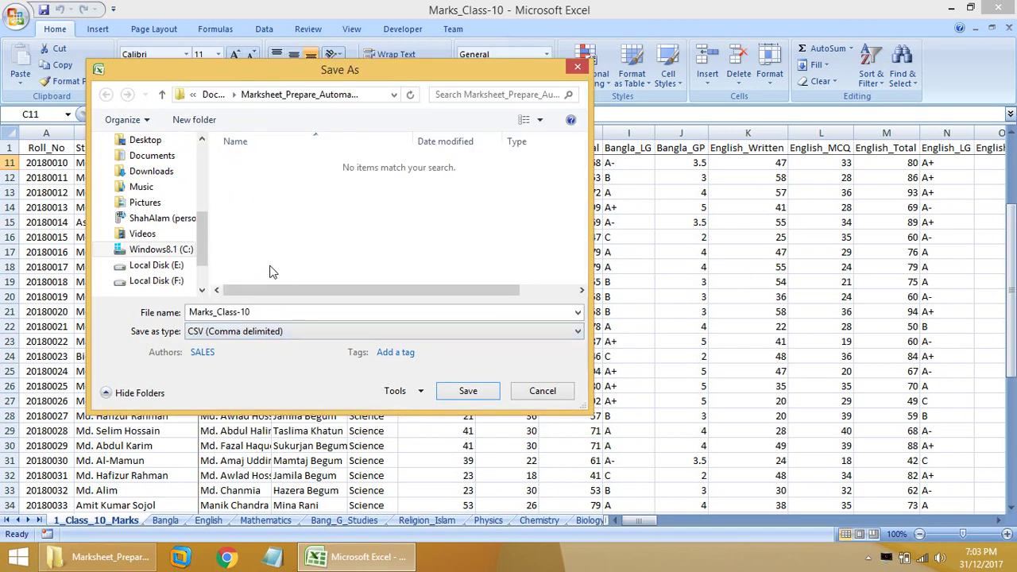
pyautogui.click(466, 391)
pyautogui.click(480, 324)
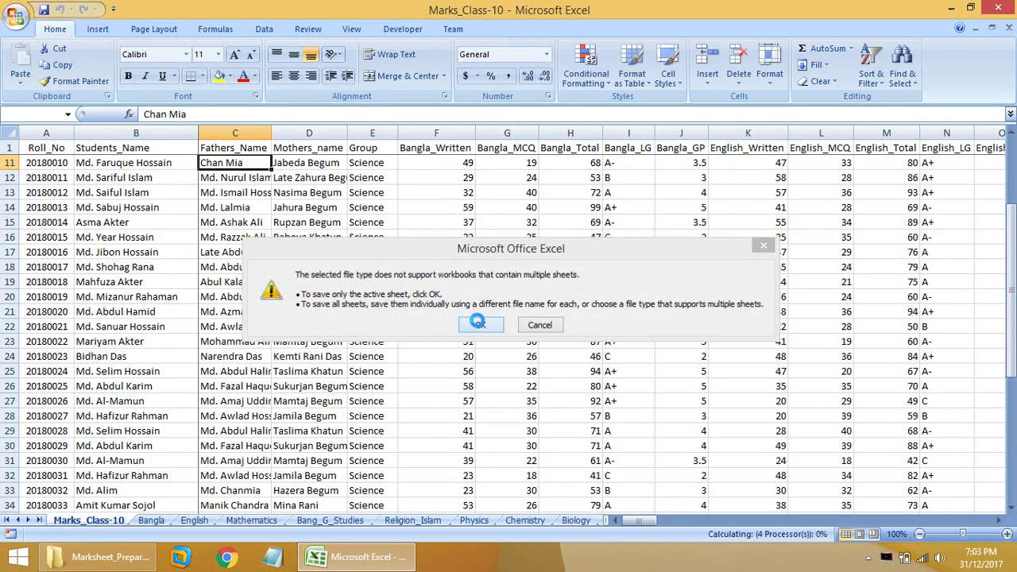
pyautogui.click(451, 330)
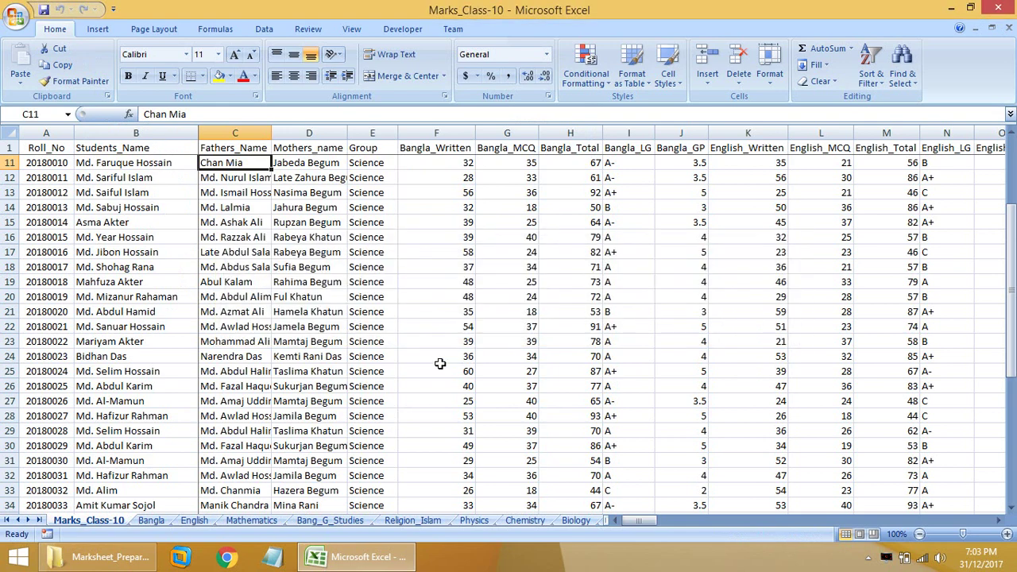
pyautogui.click(1002, 7)
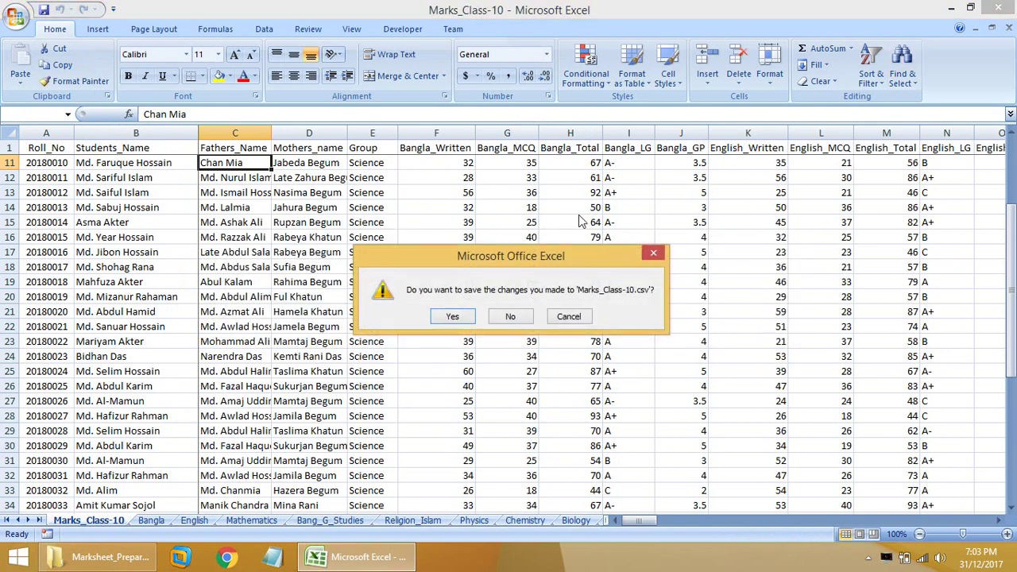
pyautogui.click(521, 318)
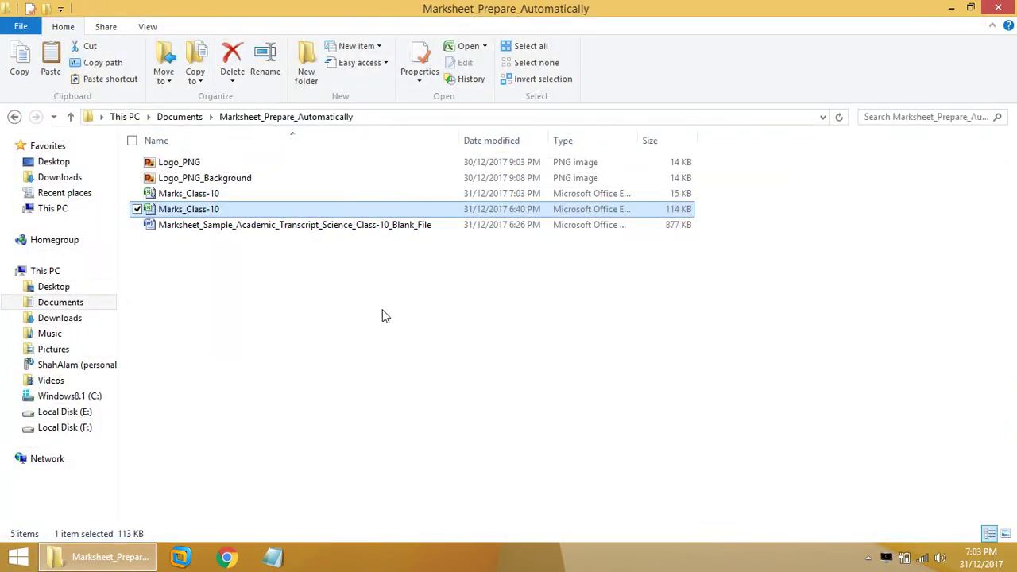
pyautogui.doubleClick(198, 194)
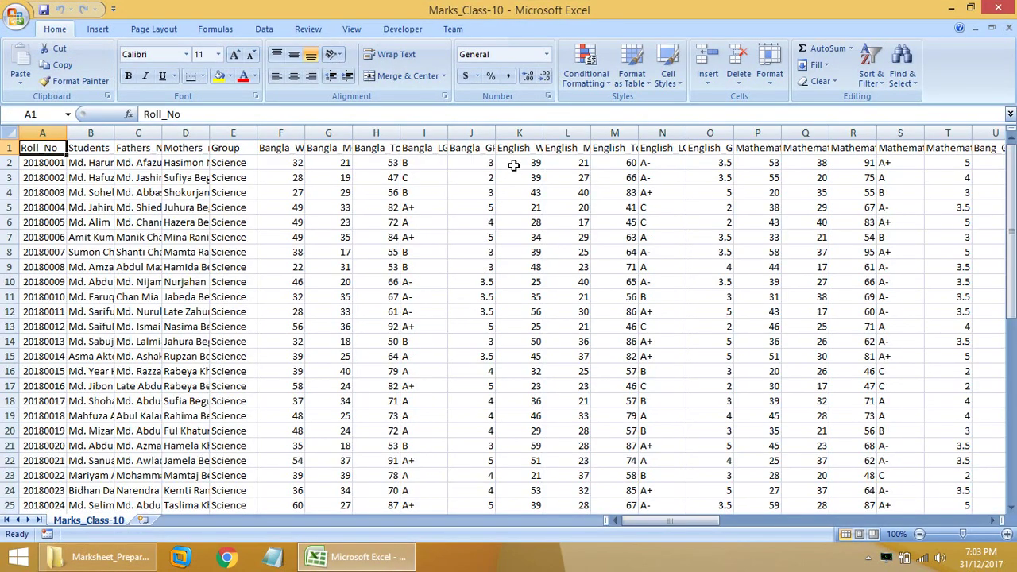
pyautogui.click(514, 164)
pyautogui.hotkey('ctrl', 'Right')
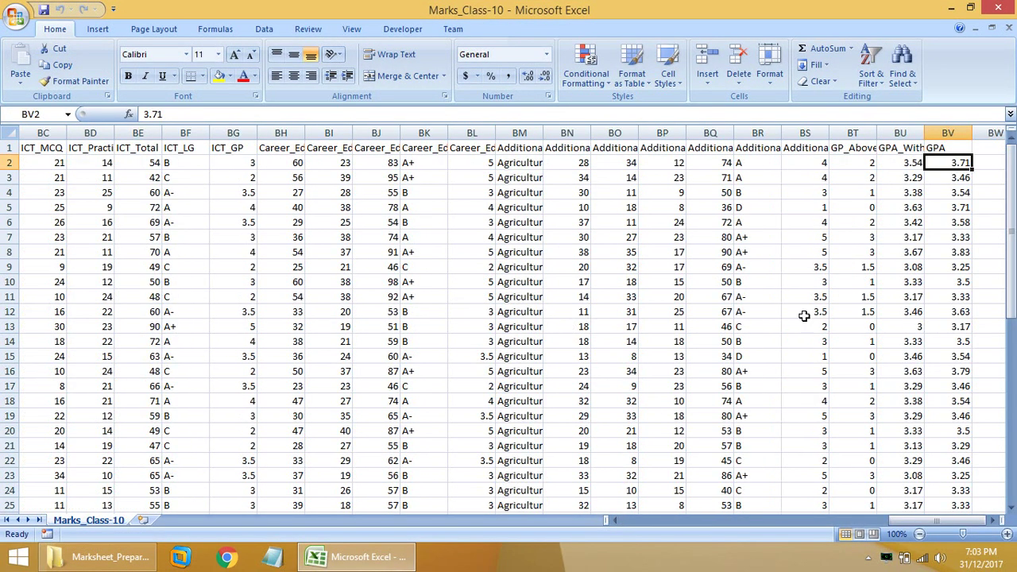
pyautogui.press('Left')
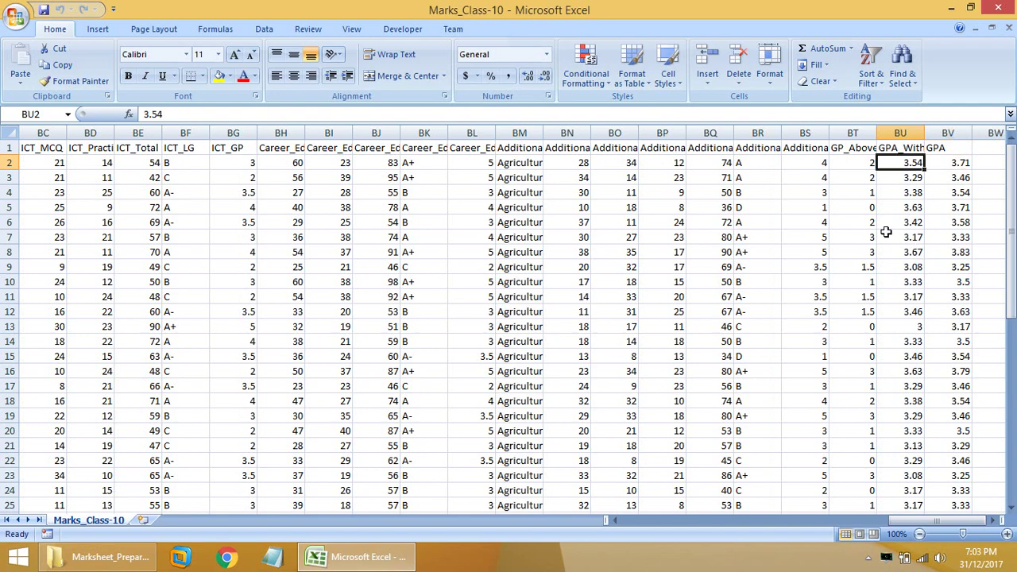
pyautogui.press('Left')
pyautogui.press('Right')
pyautogui.press('Right')
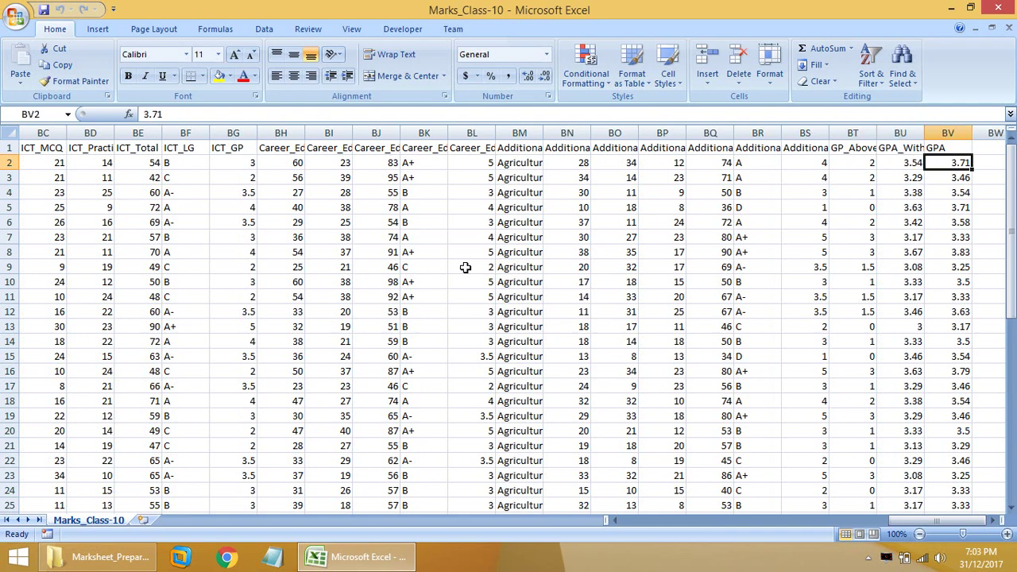
pyautogui.click(989, 8)
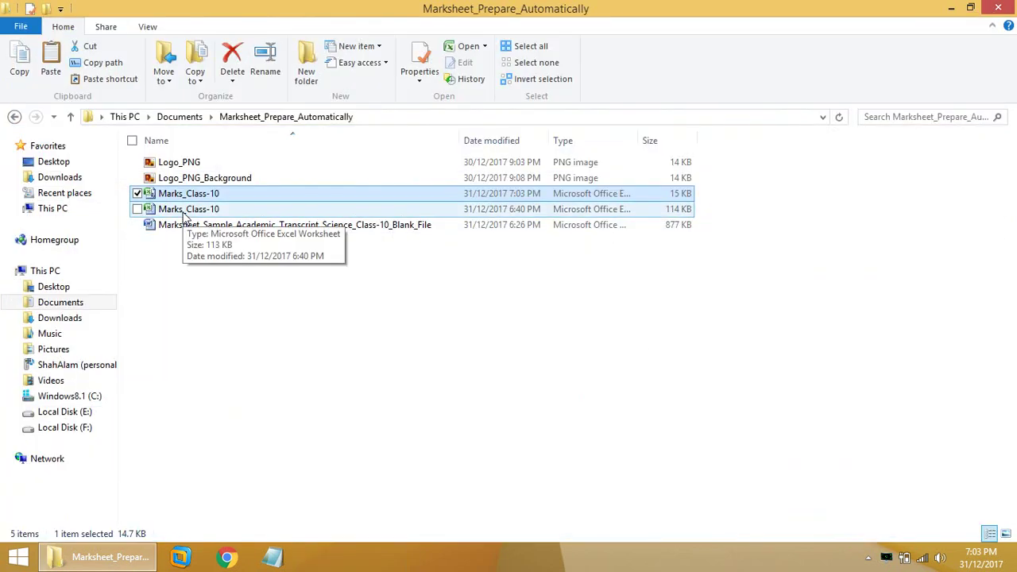
# Step: Widen the Type column and duplicate the blank marksheet Word document in the folder
pyautogui.doubleClick(642, 142)
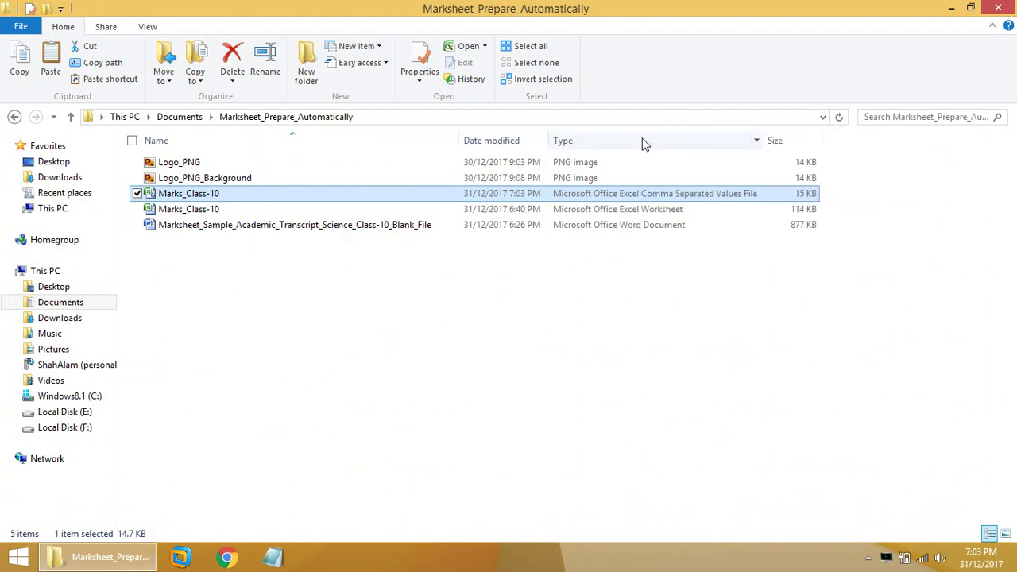
pyautogui.click(326, 232)
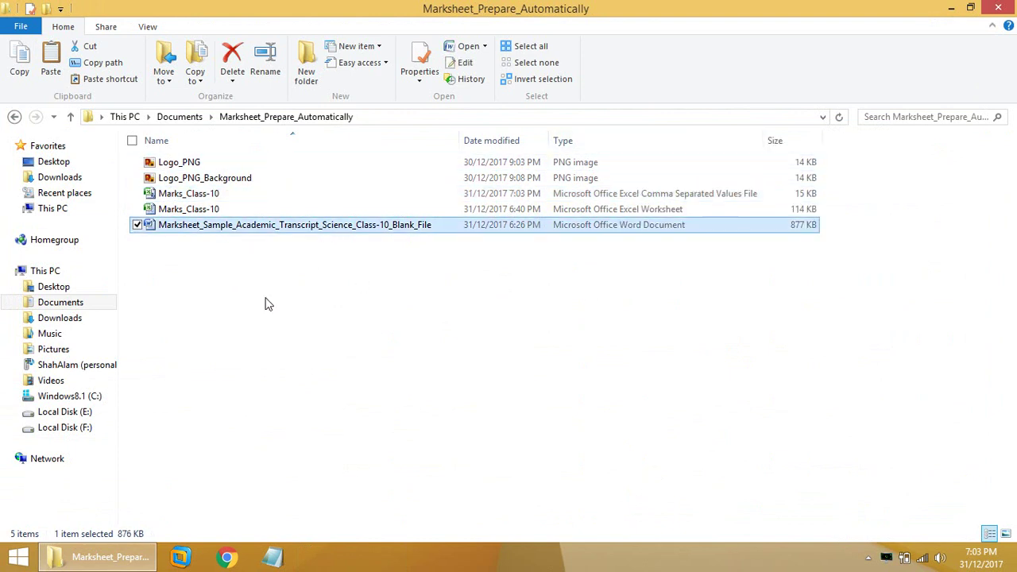
pyautogui.rightClick(268, 232)
pyautogui.click(321, 458)
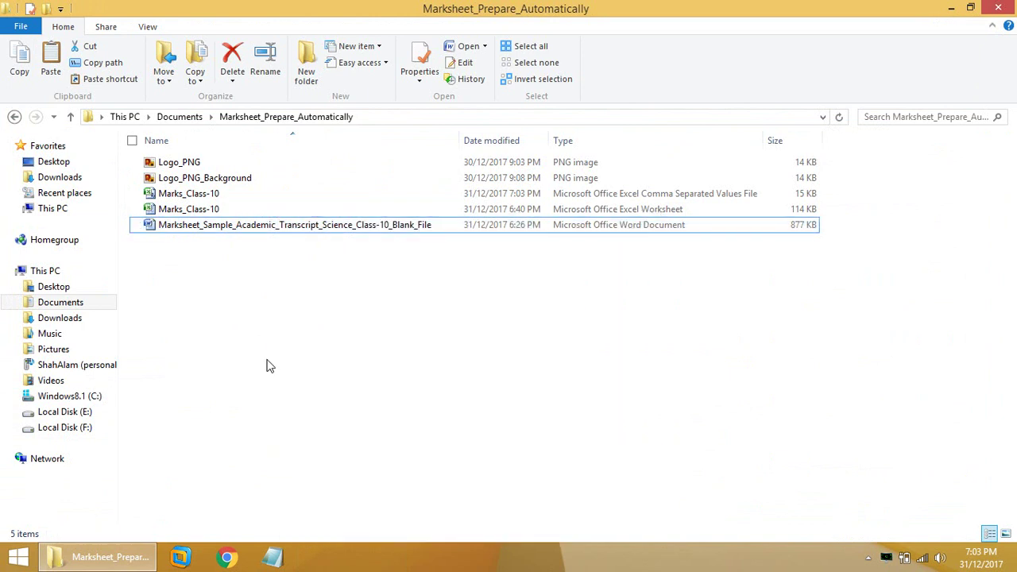
pyautogui.rightClick(268, 363)
pyautogui.click(307, 251)
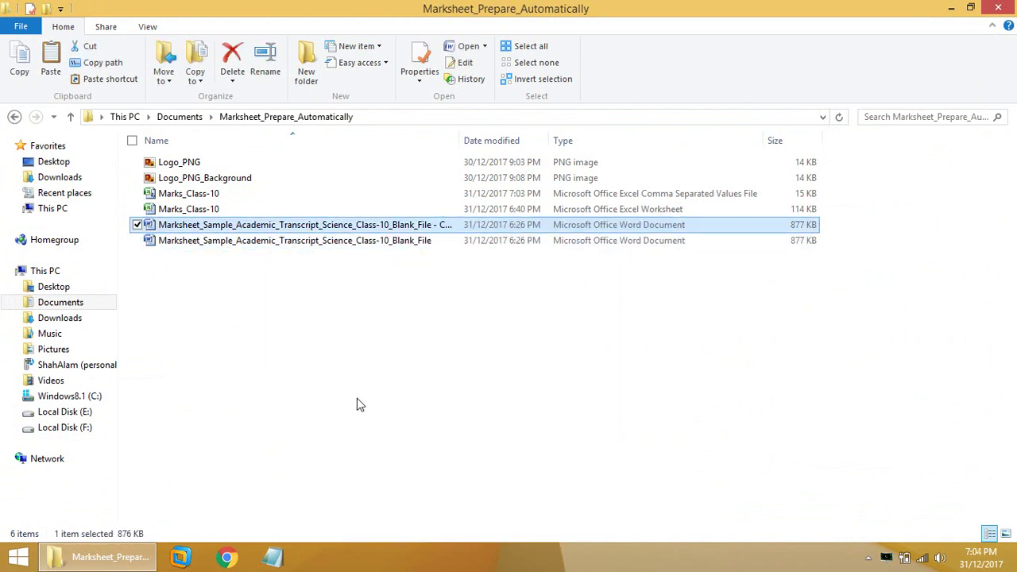
# Step: Rename the duplicate to Marksheet_Sample_Class-10_Science
pyautogui.press('F2')
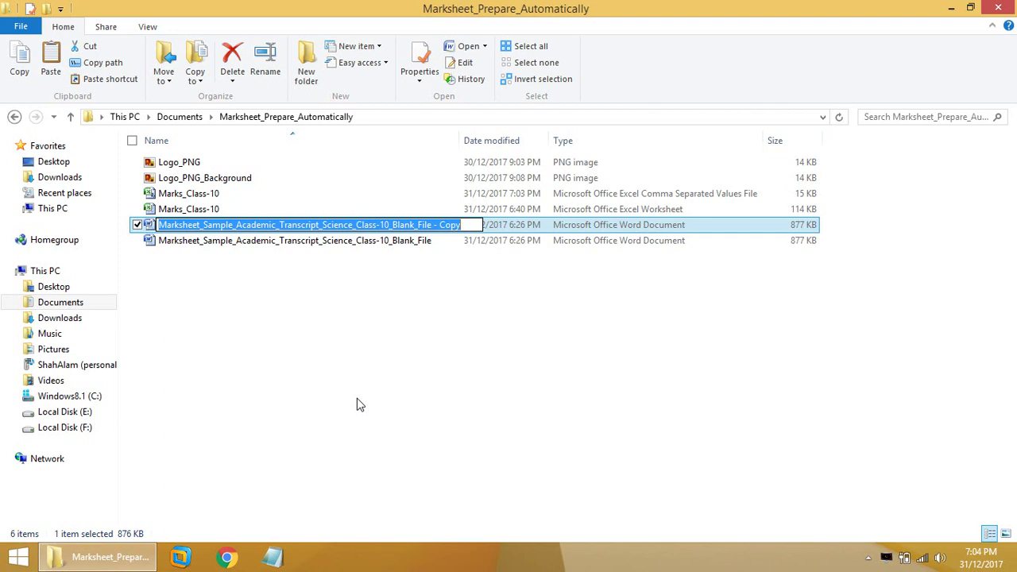
pyautogui.press('End')
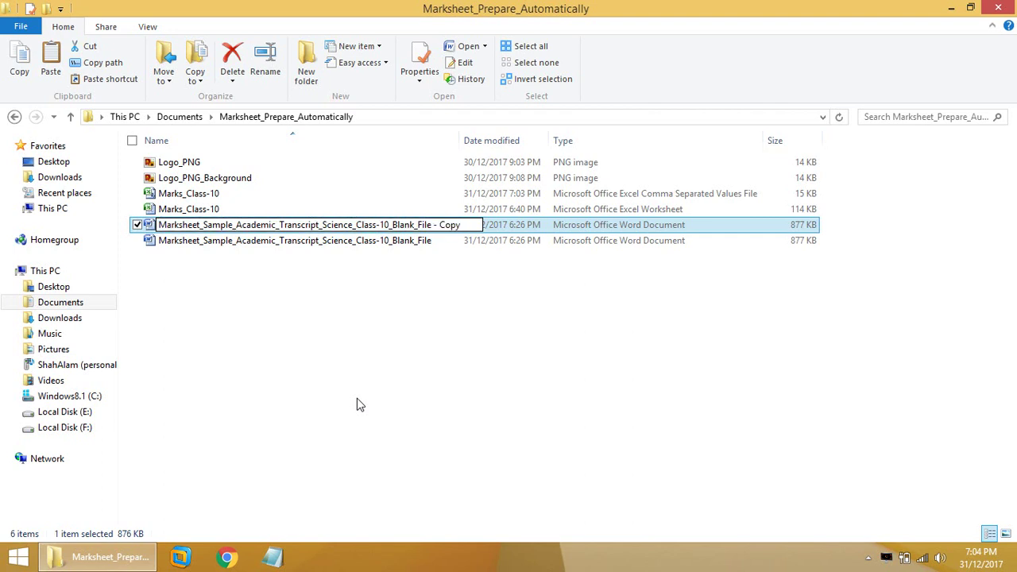
pyautogui.press('BackSpace')
pyautogui.press('BackSpace')
pyautogui.press('BackSpace')
pyautogui.press('BackSpace')
pyautogui.press('BackSpace')
pyautogui.press('BackSpace')
pyautogui.press('BackSpace')
pyautogui.press('BackSpace')
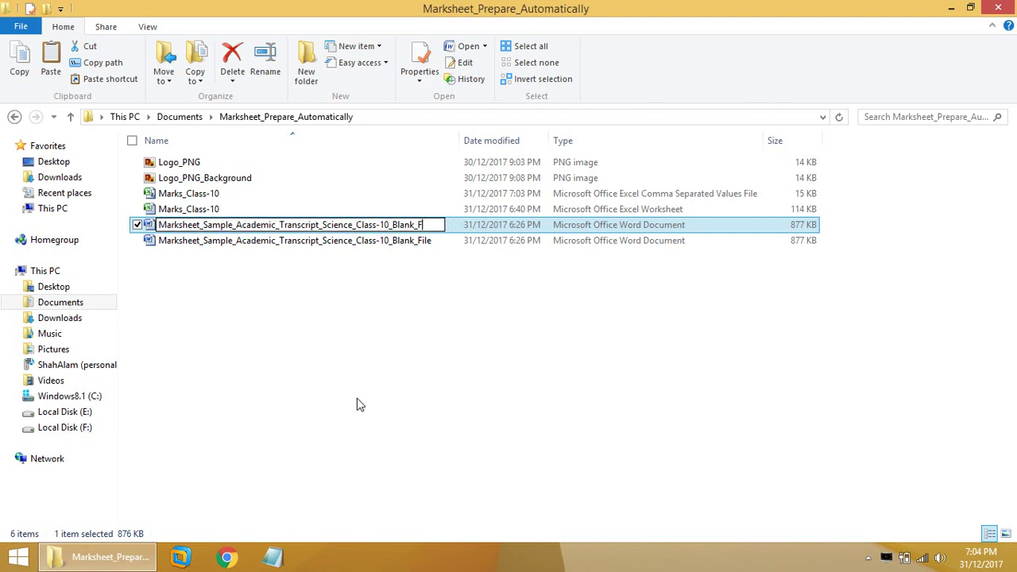
pyautogui.press('BackSpace')
pyautogui.press('BackSpace')
pyautogui.press('BackSpace')
pyautogui.press('BackSpace')
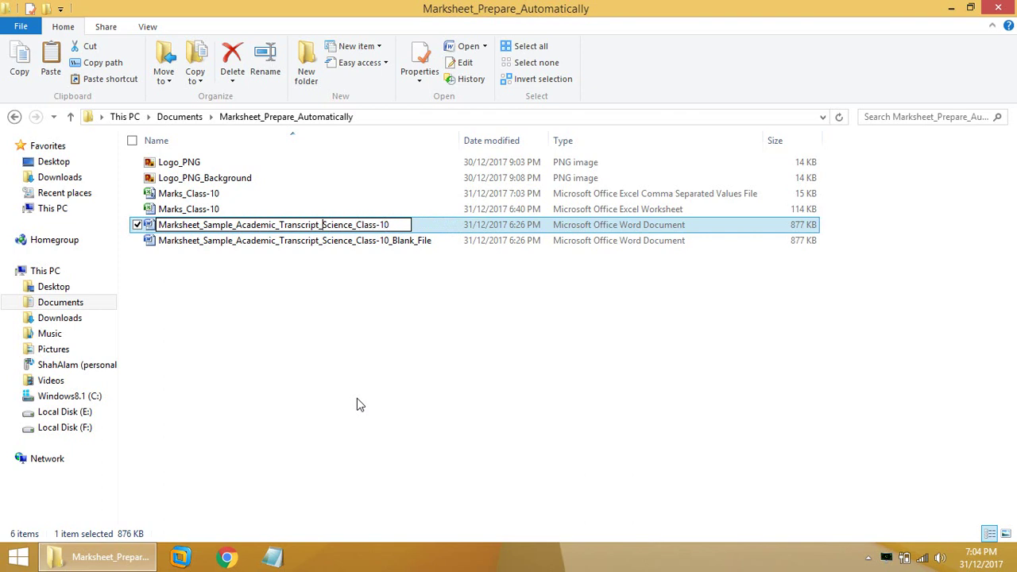
pyautogui.press('Left')
pyautogui.press('Left')
pyautogui.press('Left')
pyautogui.press('BackSpace')
pyautogui.press('BackSpace')
pyautogui.press('BackSpace')
pyautogui.press('BackSpace')
pyautogui.press('BackSpace')
pyautogui.press('BackSpace')
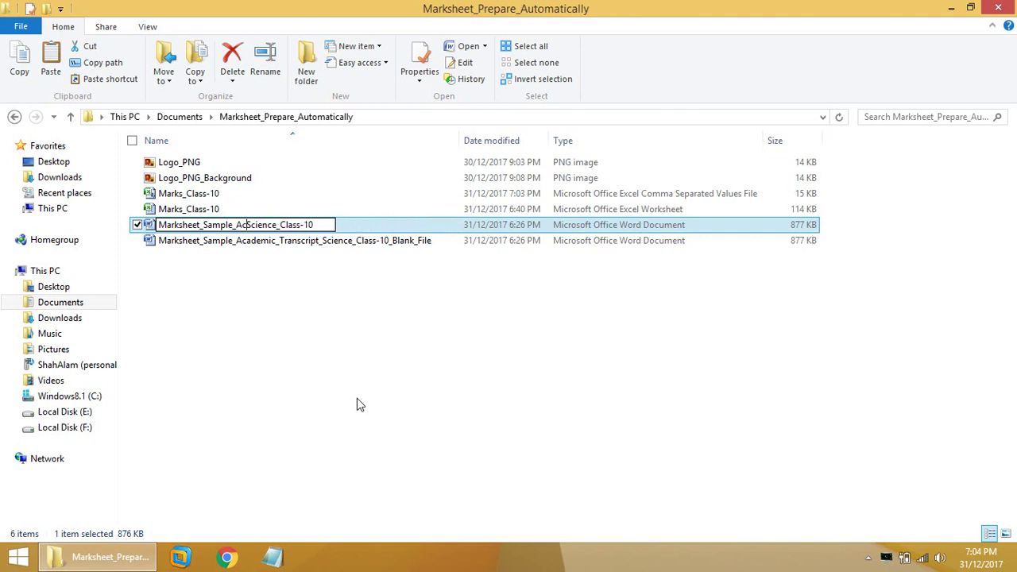
pyautogui.press('BackSpace')
pyautogui.press('BackSpace')
pyautogui.press('BackSpace')
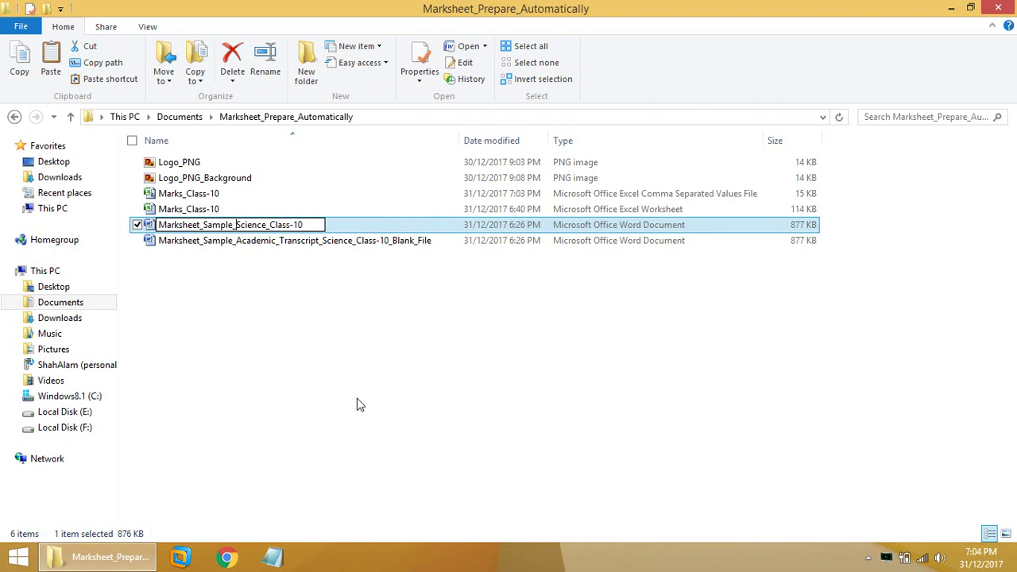
pyautogui.press('Delete')
pyautogui.press('Delete')
pyautogui.press('Delete')
pyautogui.press('Delete')
pyautogui.press('Delete')
pyautogui.press('Delete')
pyautogui.press('Delete')
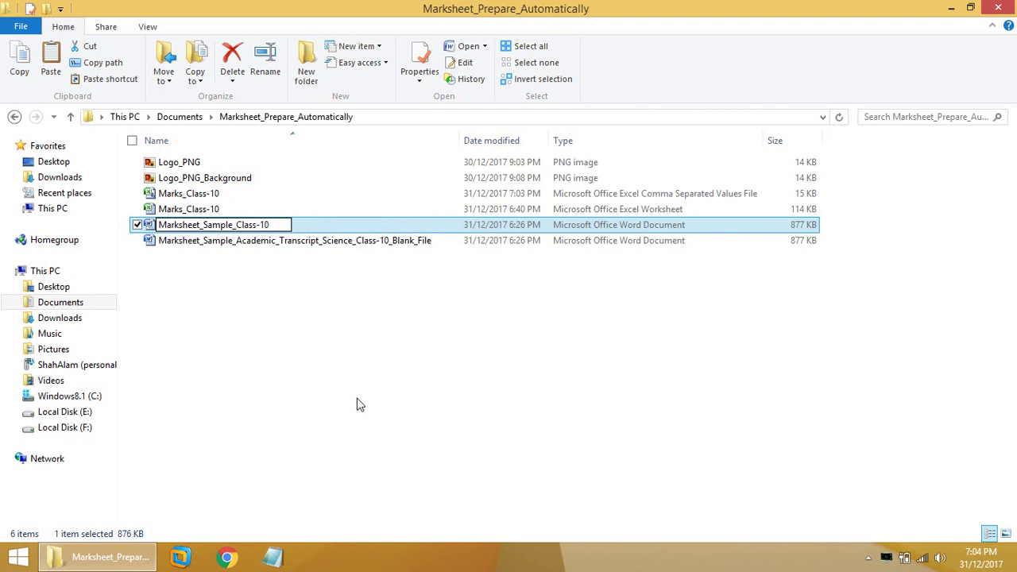
pyautogui.press('Delete')
pyautogui.write('Class-10')
pyautogui.write('_Sci')
pyautogui.write('ence')
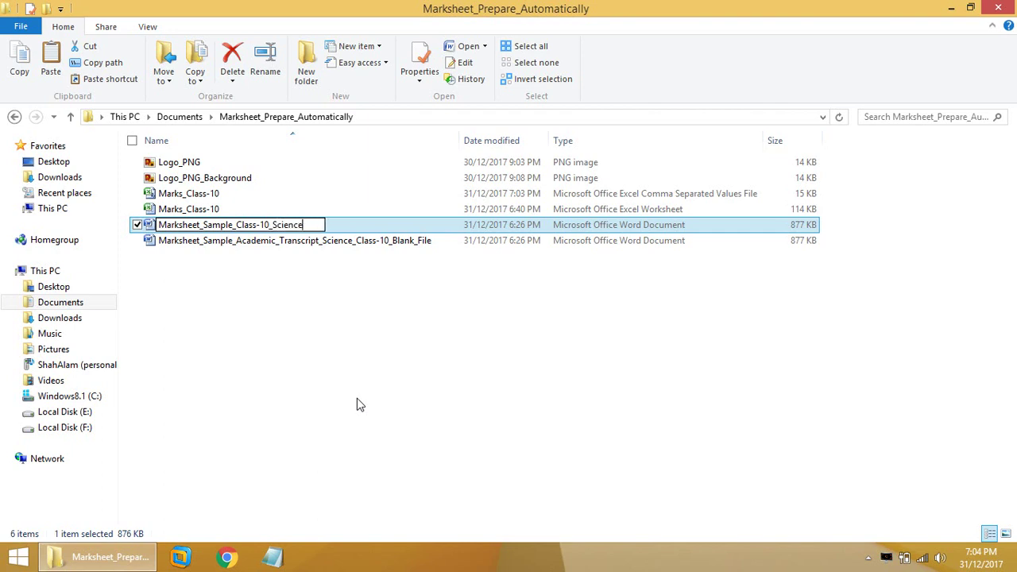
pyautogui.press('Return')
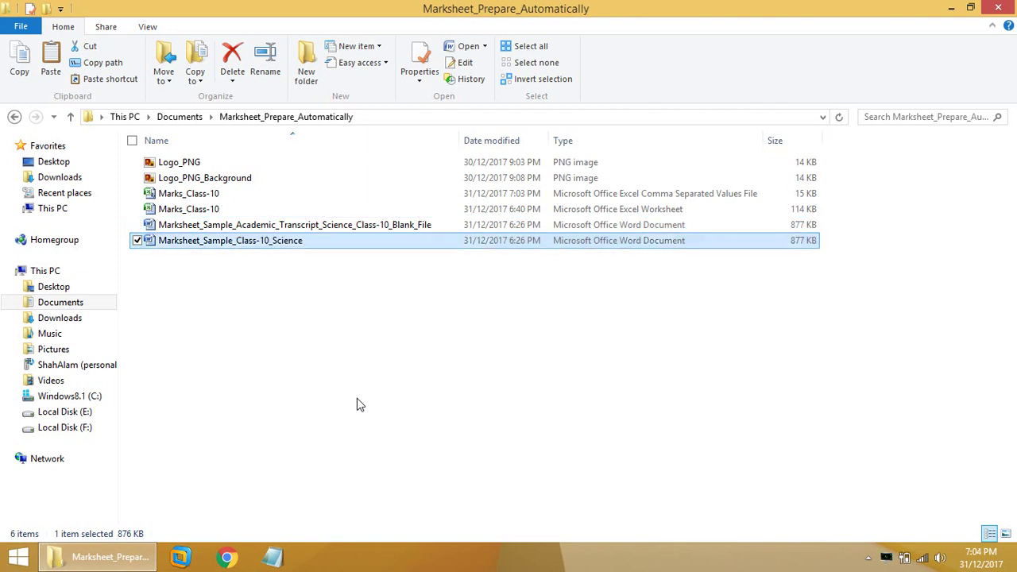
# Step: Open Marksheet_Sample_Class-10_Science in Word and scroll through the transcript page
pyautogui.doubleClick(256, 241)
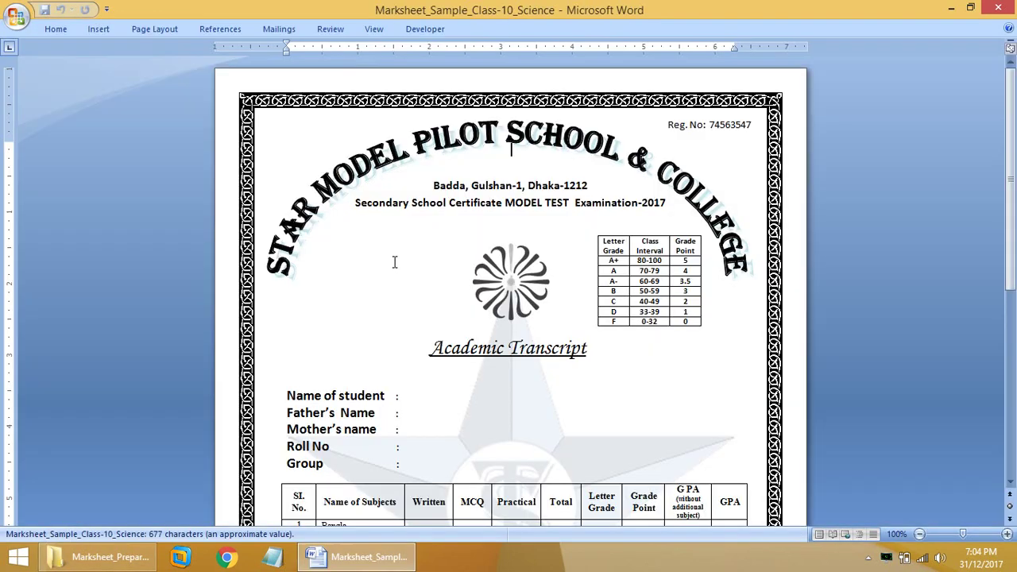
pyautogui.scroll(-6, 403, 258)
pyautogui.scroll(-4, 403, 257)
pyautogui.scroll(5, 404, 255)
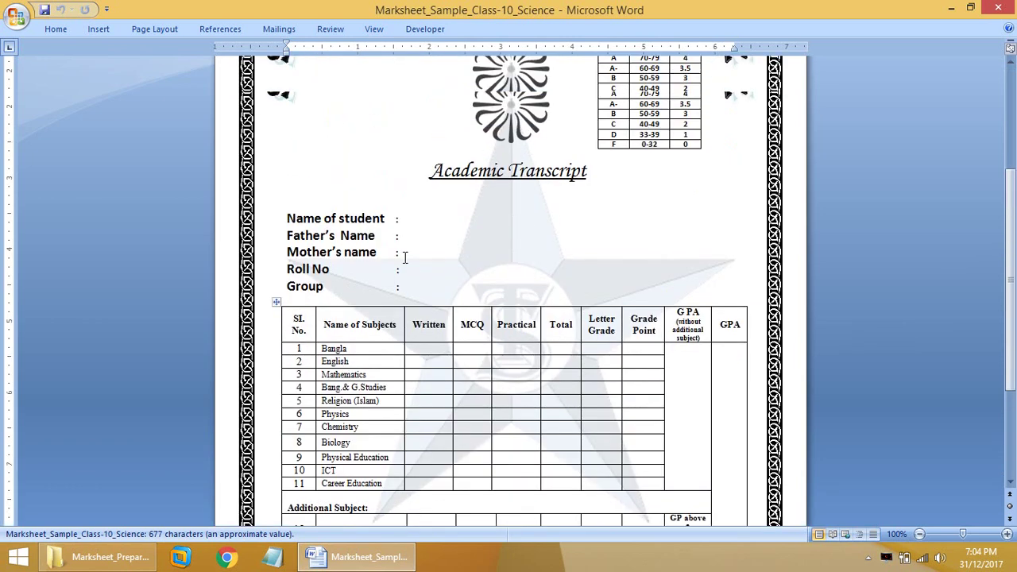
pyautogui.scroll(4, 404, 256)
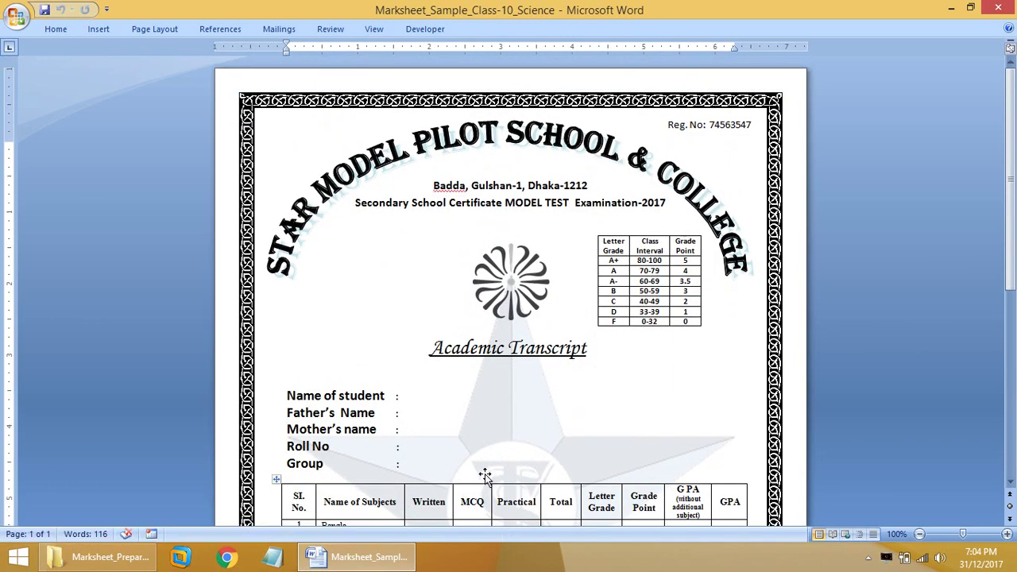
pyautogui.scroll(-4, 484, 475)
pyautogui.scroll(-5, 487, 474)
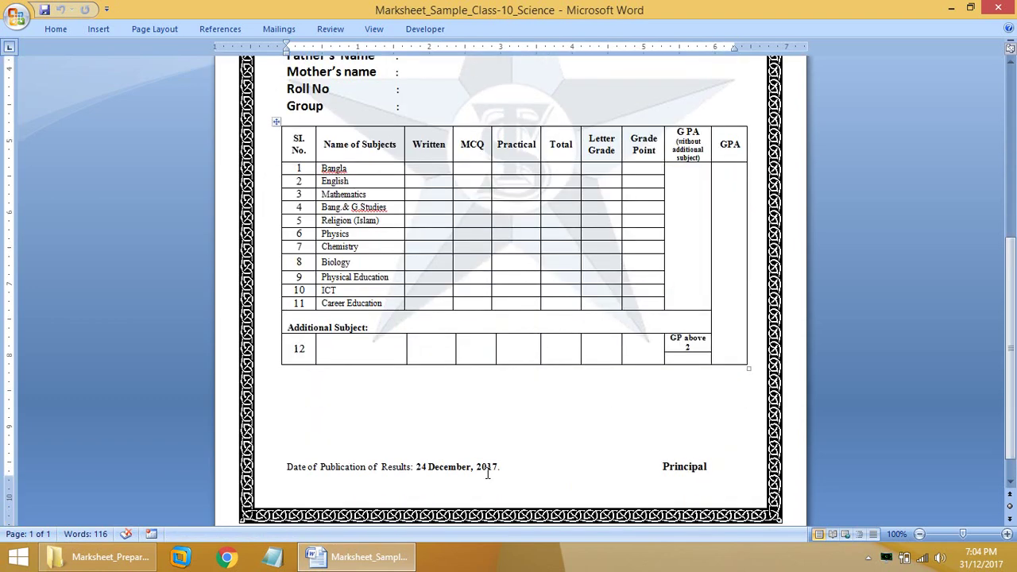
pyautogui.scroll(5, 487, 471)
pyautogui.scroll(3, 488, 471)
pyautogui.scroll(2, 486, 474)
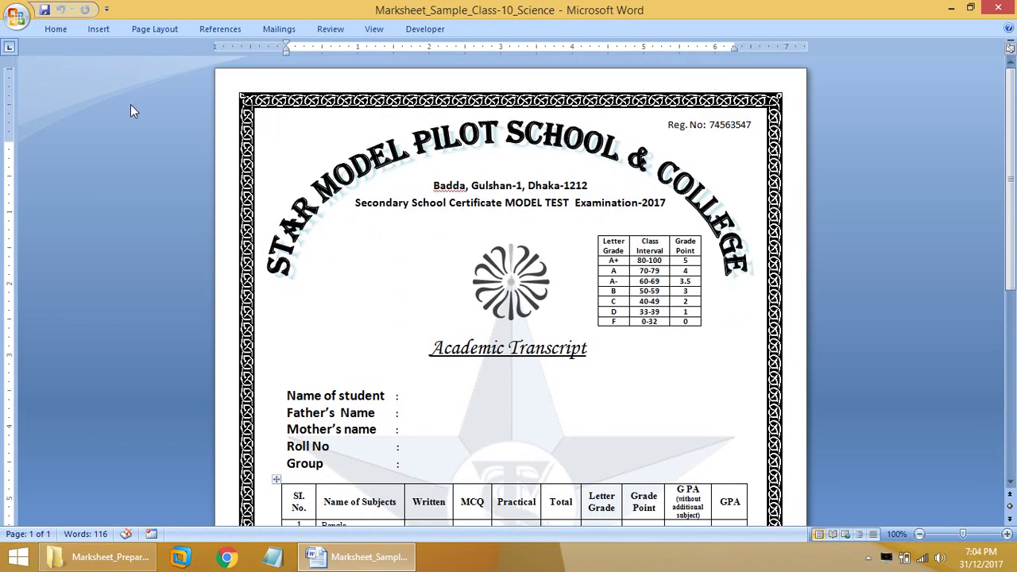
# Step: Pin the ribbon open and switch to the Mailings commands
pyautogui.doubleClick(73, 28)
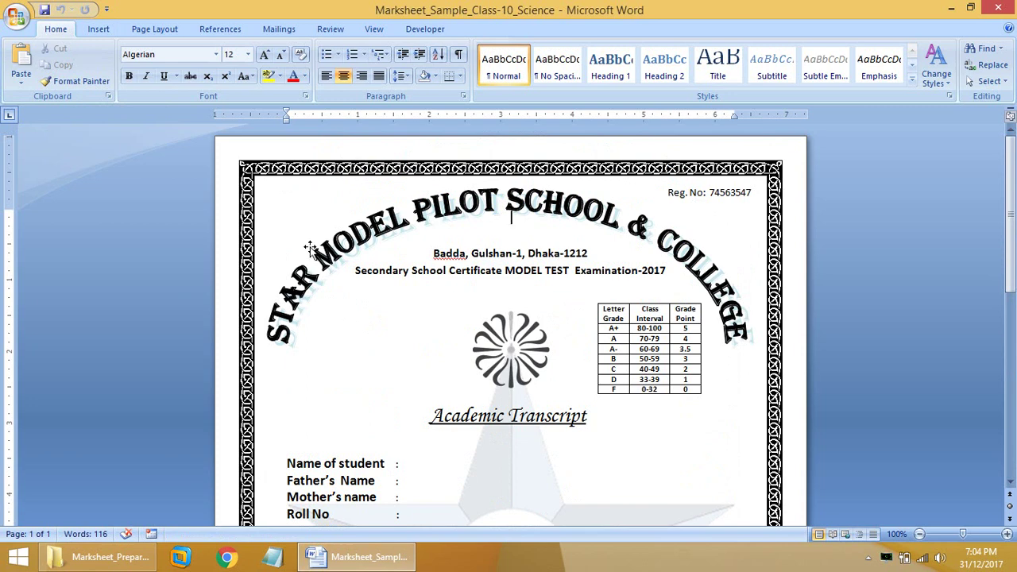
pyautogui.scroll(-1, 316, 244)
pyautogui.scroll(-2, 315, 244)
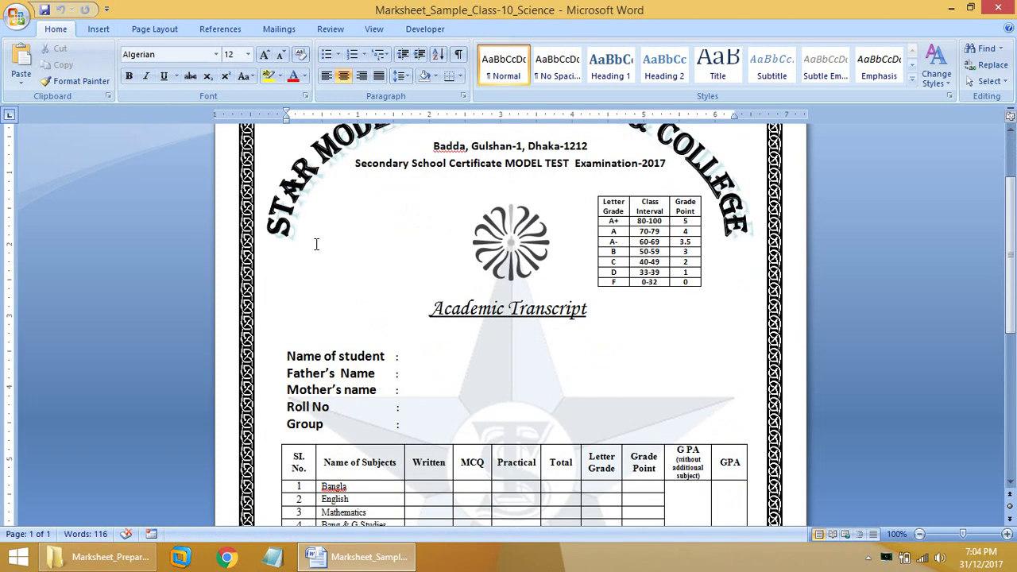
pyautogui.click(278, 32)
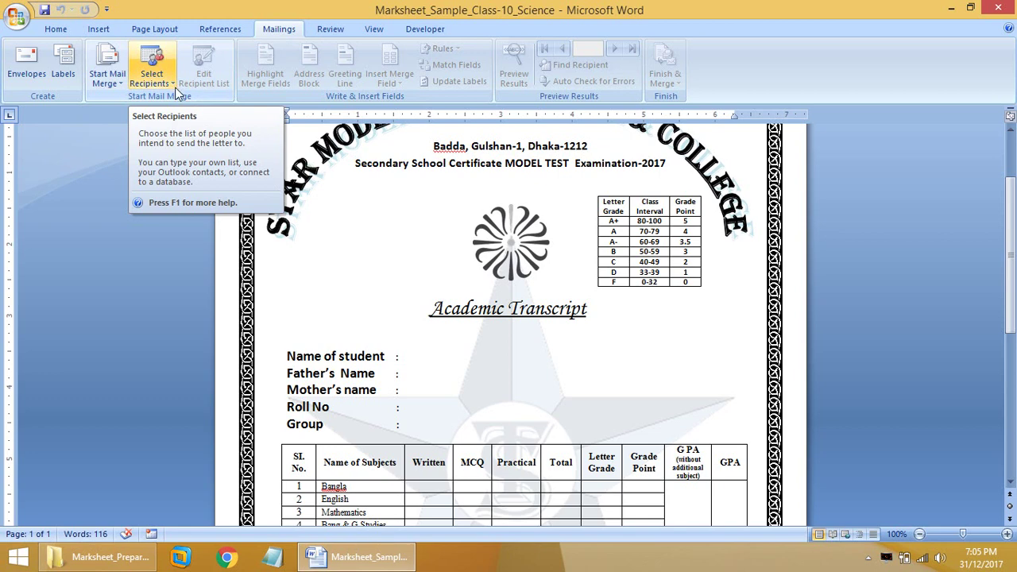
# Step: Attach Marks_Class-10 CSV from Documents\Marksheet_Prepare_Automatically as the existing recipient list
pyautogui.click(173, 86)
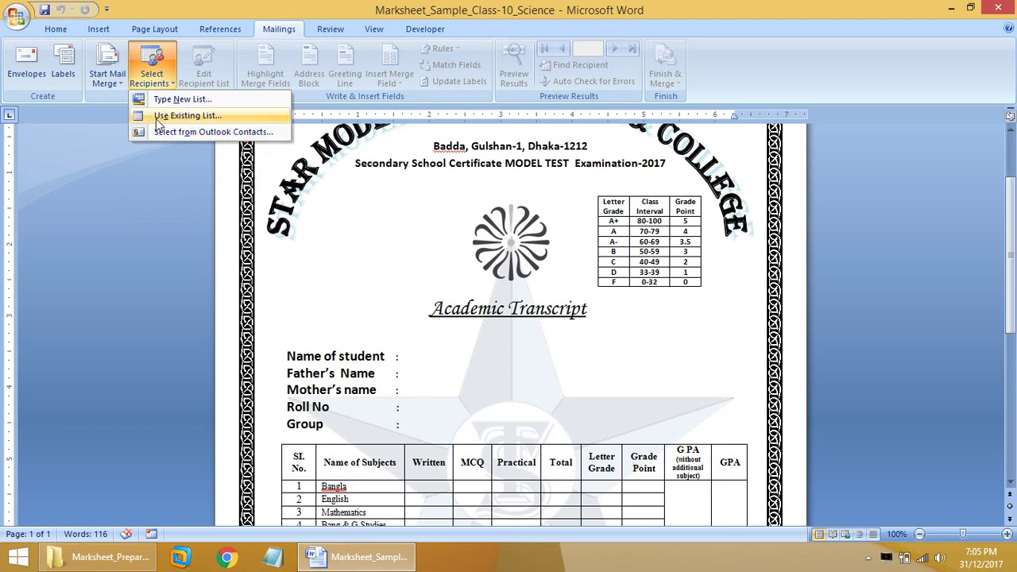
pyautogui.click(212, 120)
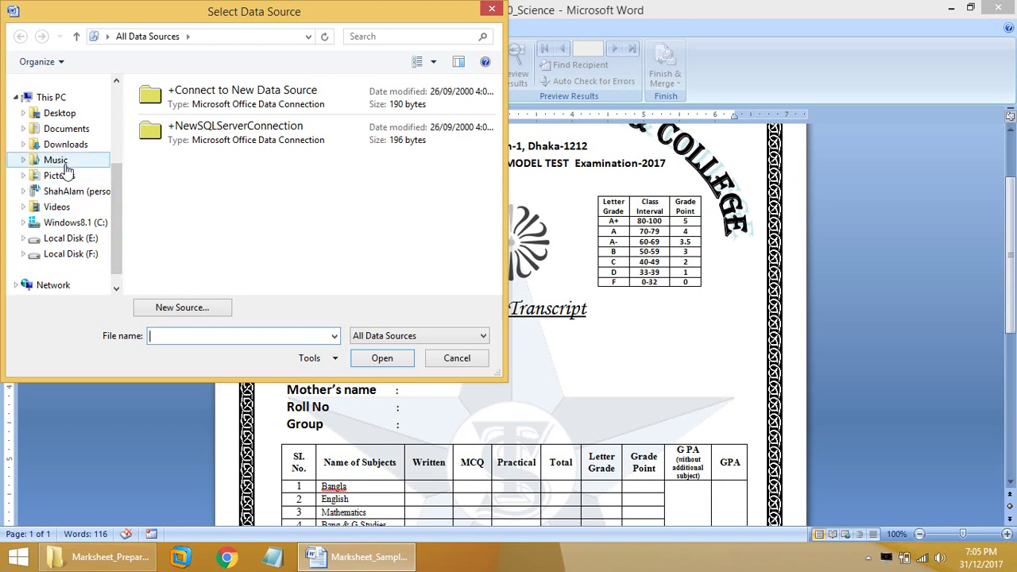
pyautogui.click(66, 129)
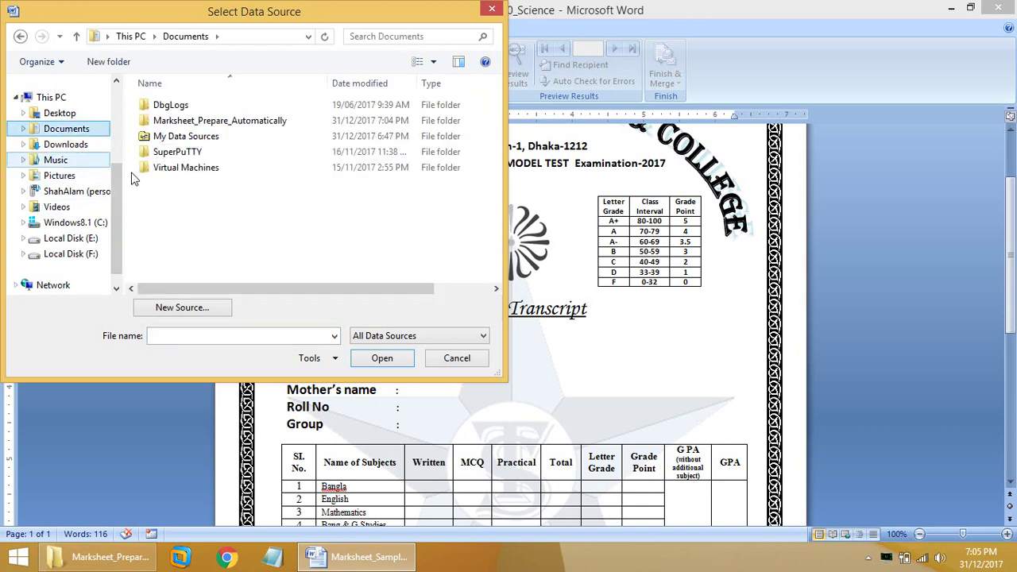
pyautogui.doubleClick(174, 121)
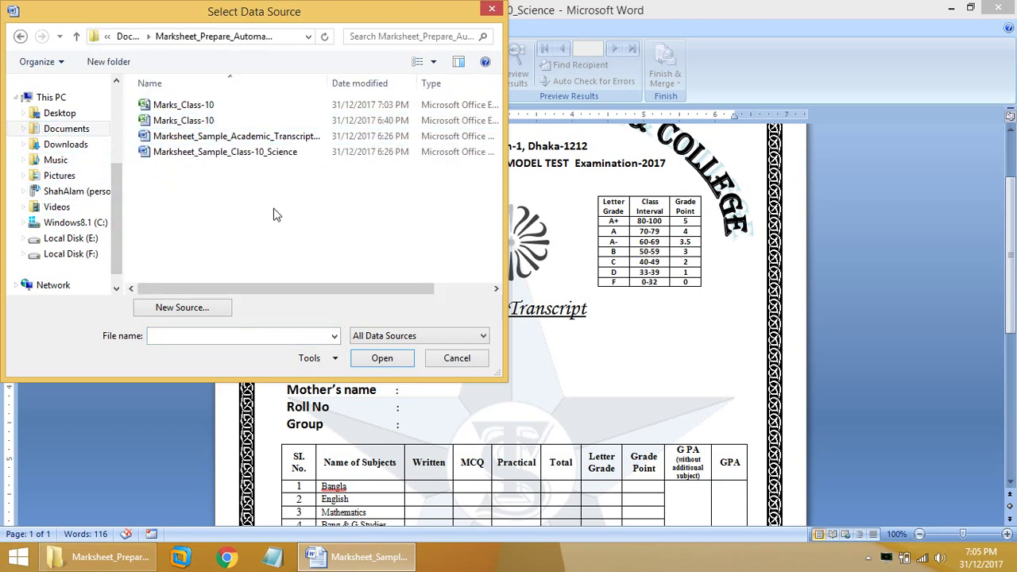
pyautogui.click(175, 109)
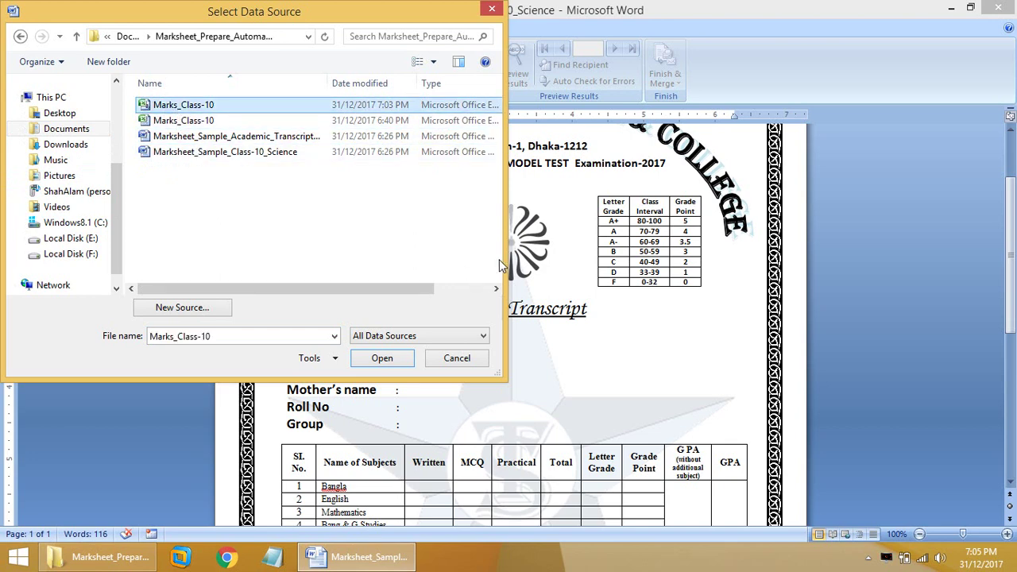
pyautogui.moveTo(503, 258); pyautogui.dragTo(856, 258)
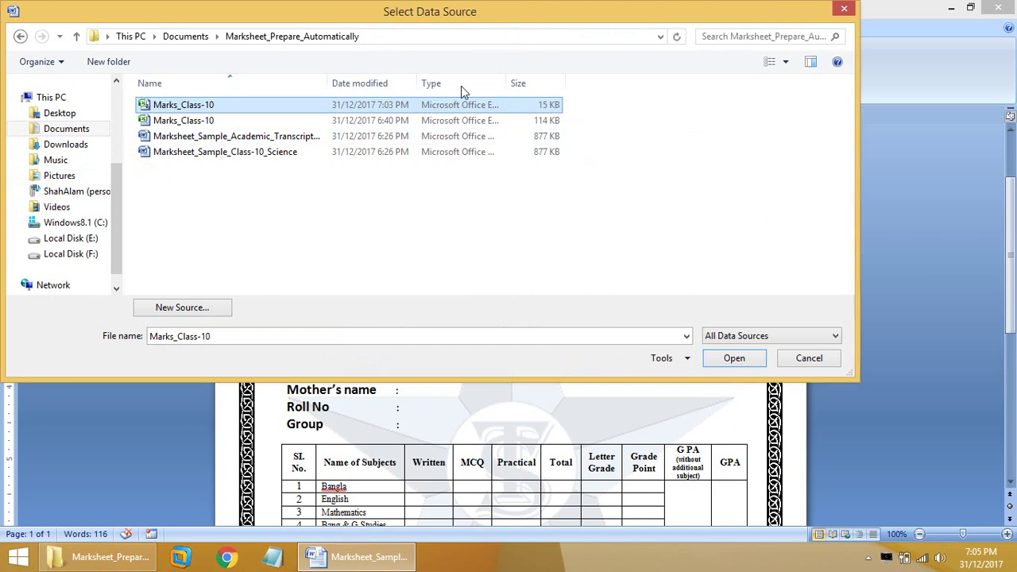
pyautogui.doubleClick(508, 83)
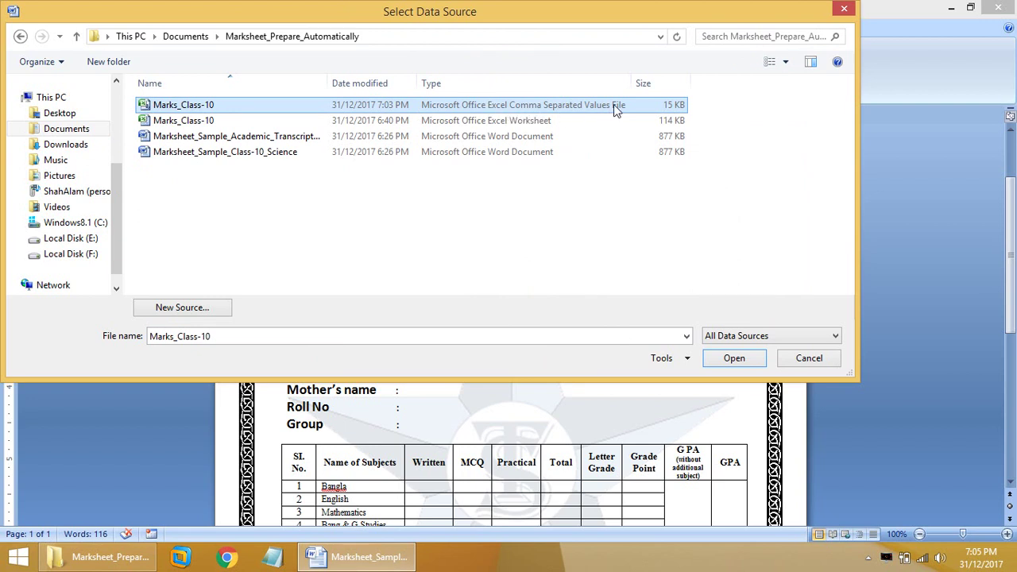
pyautogui.doubleClick(208, 112)
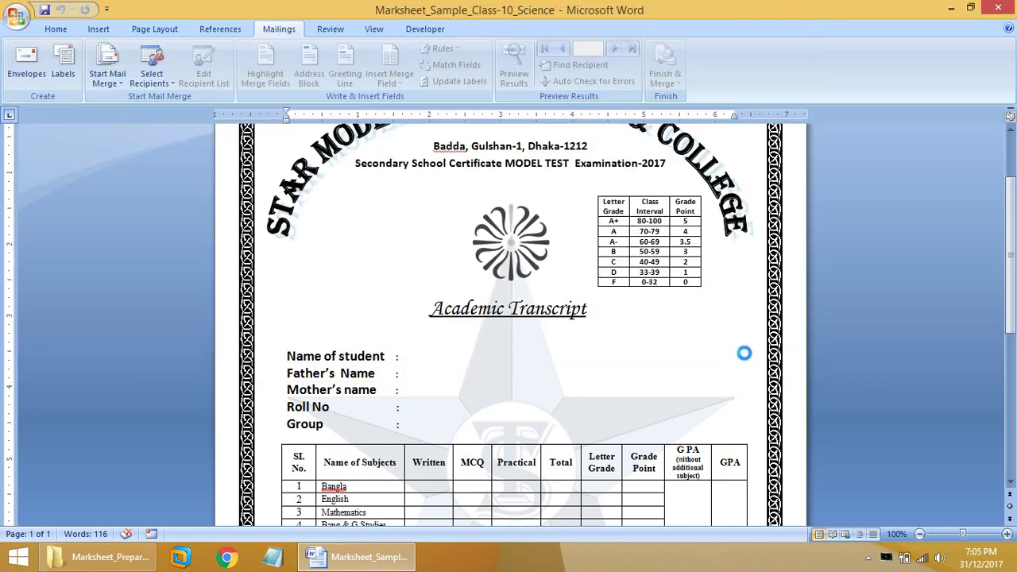
pyautogui.click(730, 357)
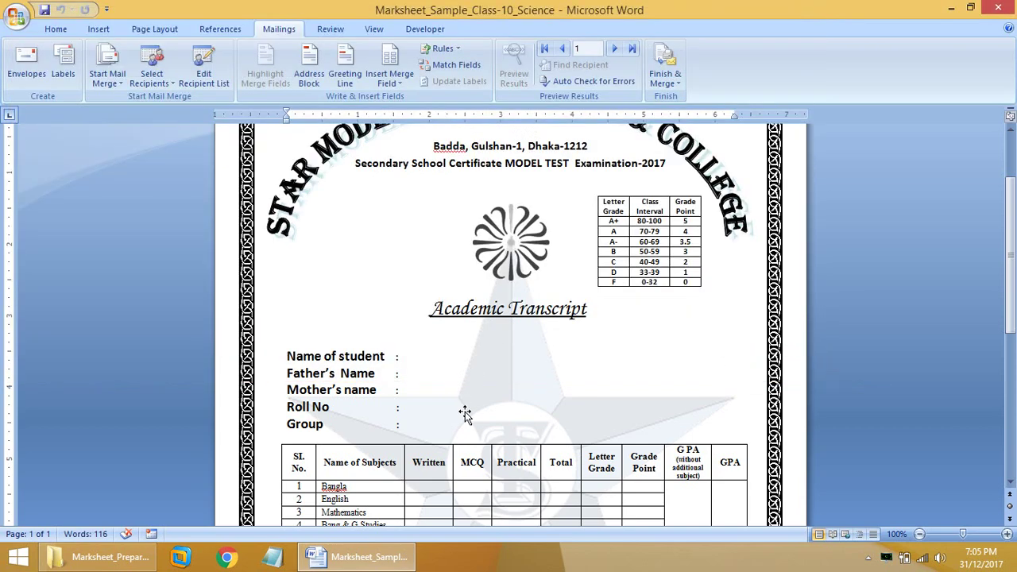
# Step: Insert the Students_Name and Fathers_Name merge fields after their name labels
pyautogui.scroll(-2, 465, 409)
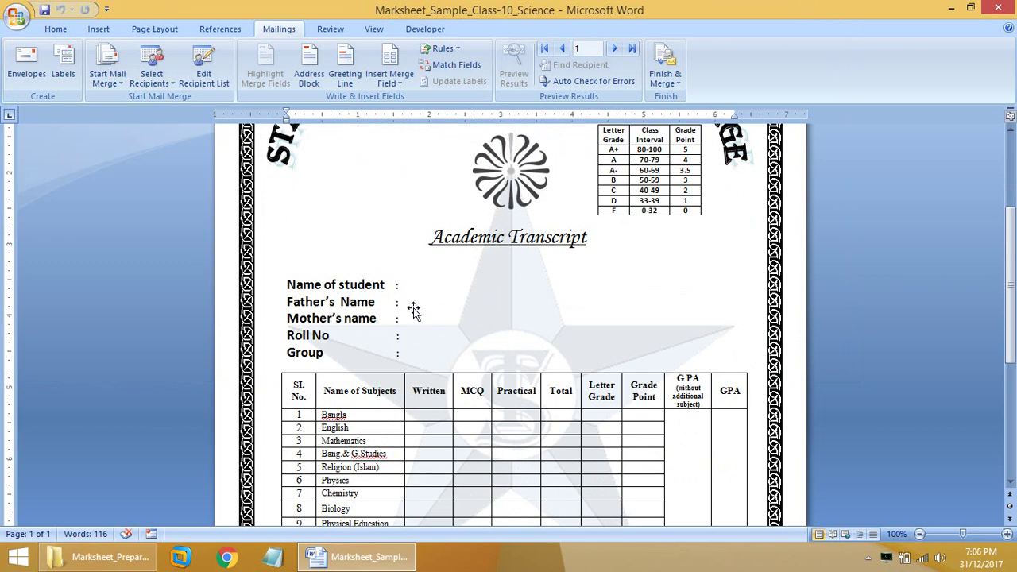
pyautogui.click(401, 83)
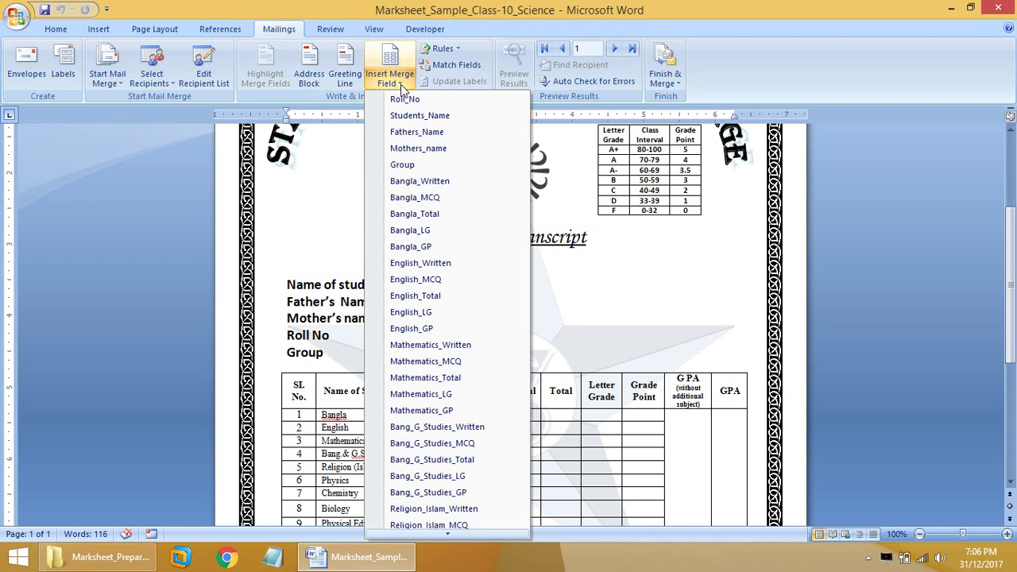
pyautogui.scroll(-4, 447, 358)
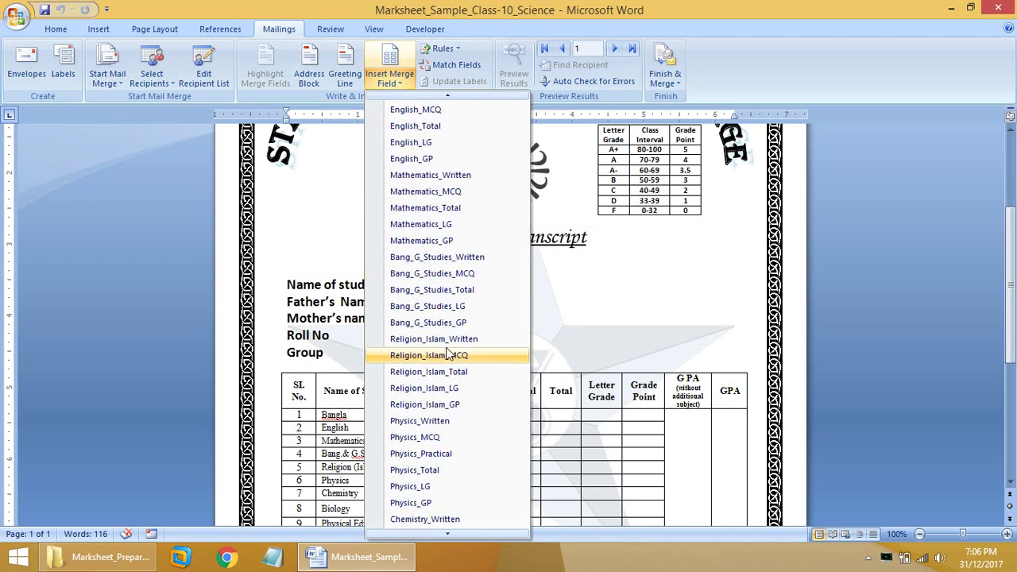
pyautogui.scroll(-5, 447, 352)
pyautogui.scroll(-4, 459, 352)
pyautogui.scroll(-3, 458, 352)
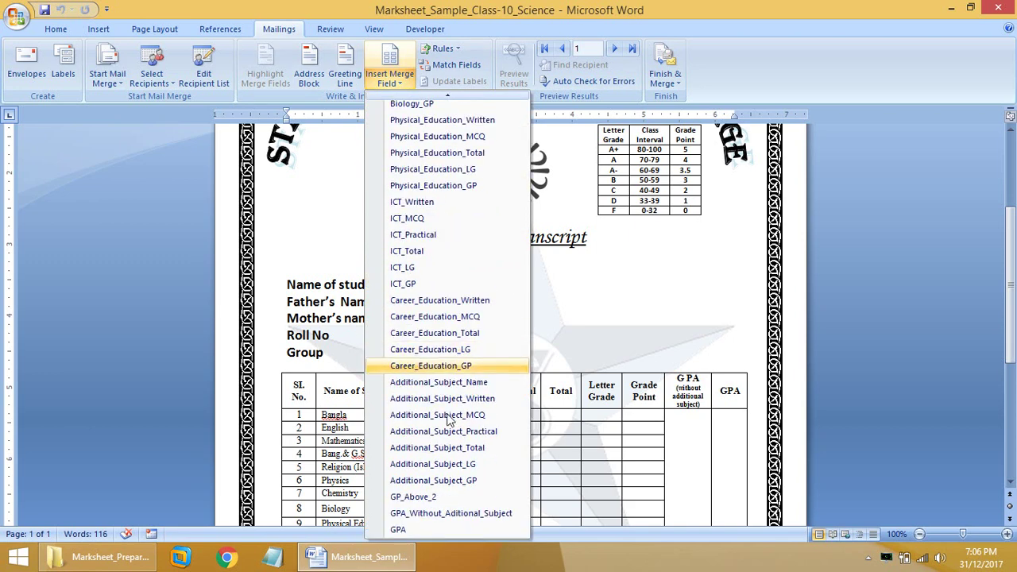
pyautogui.scroll(4, 453, 445)
pyautogui.scroll(7, 451, 445)
pyautogui.scroll(4, 449, 435)
pyautogui.scroll(2, 450, 433)
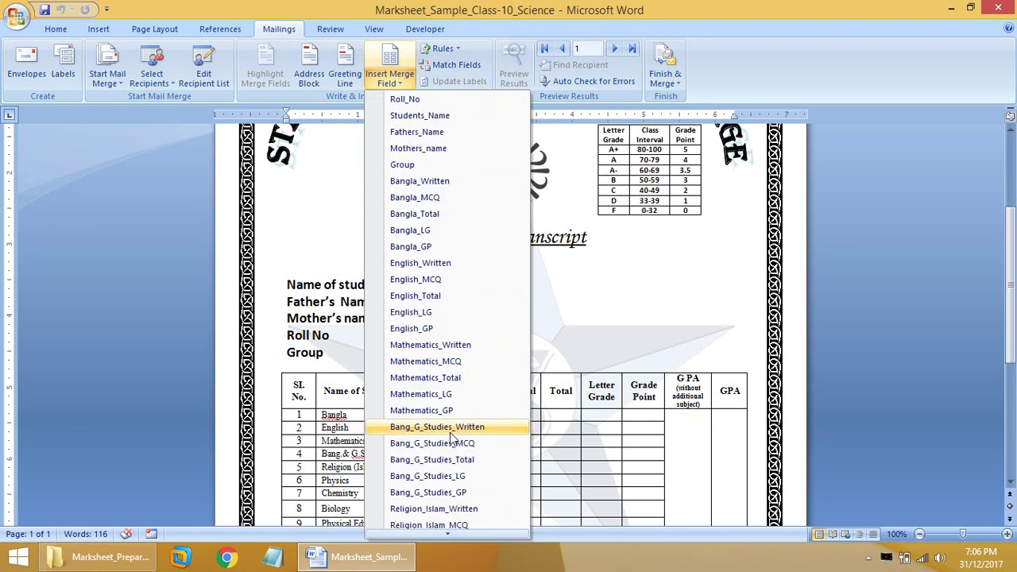
pyautogui.click(418, 117)
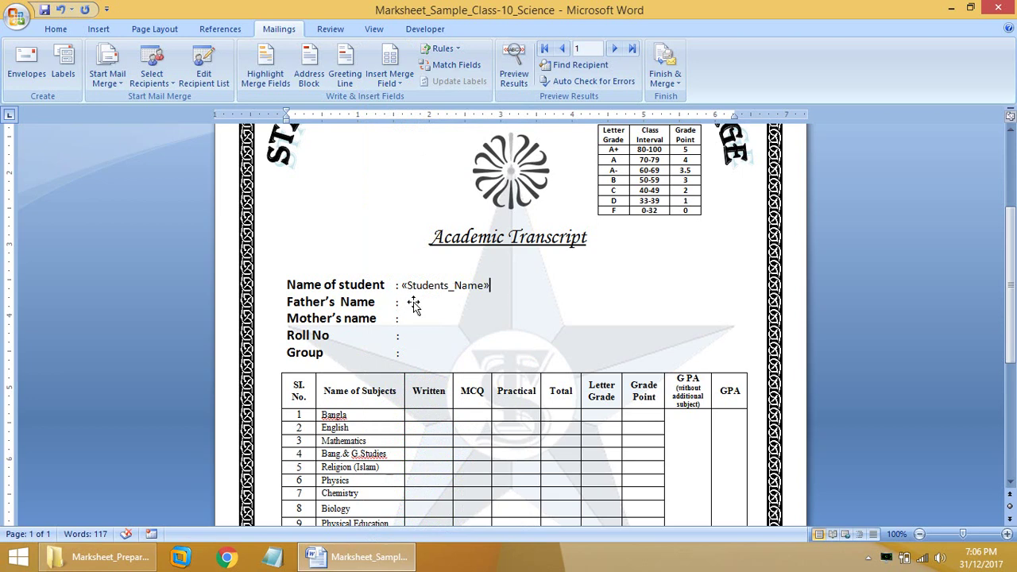
pyautogui.click(400, 86)
pyautogui.click(393, 130)
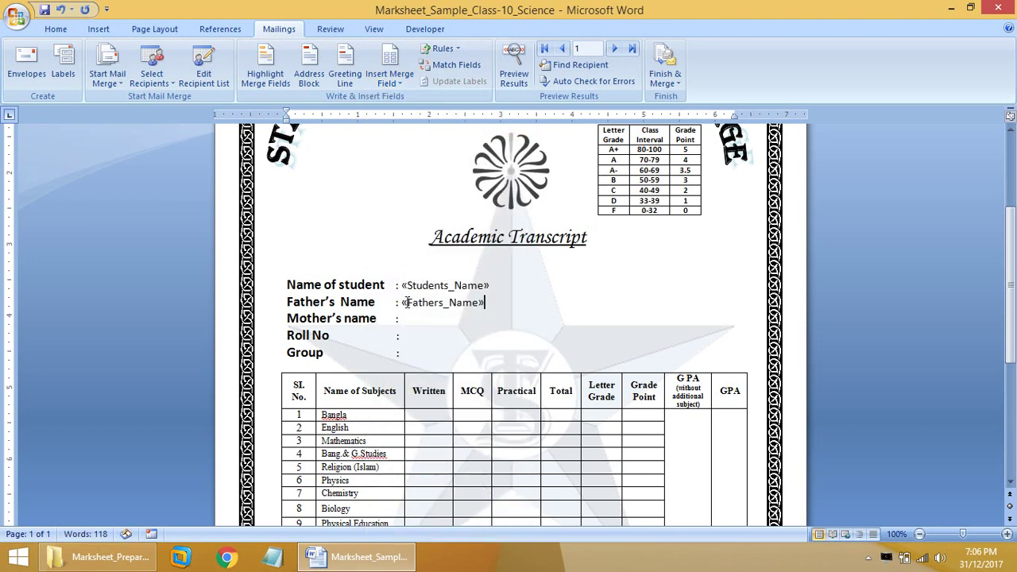
# Step: Insert the Mothers_name, Roll_No and Group merge fields on their info lines
pyautogui.click(403, 318)
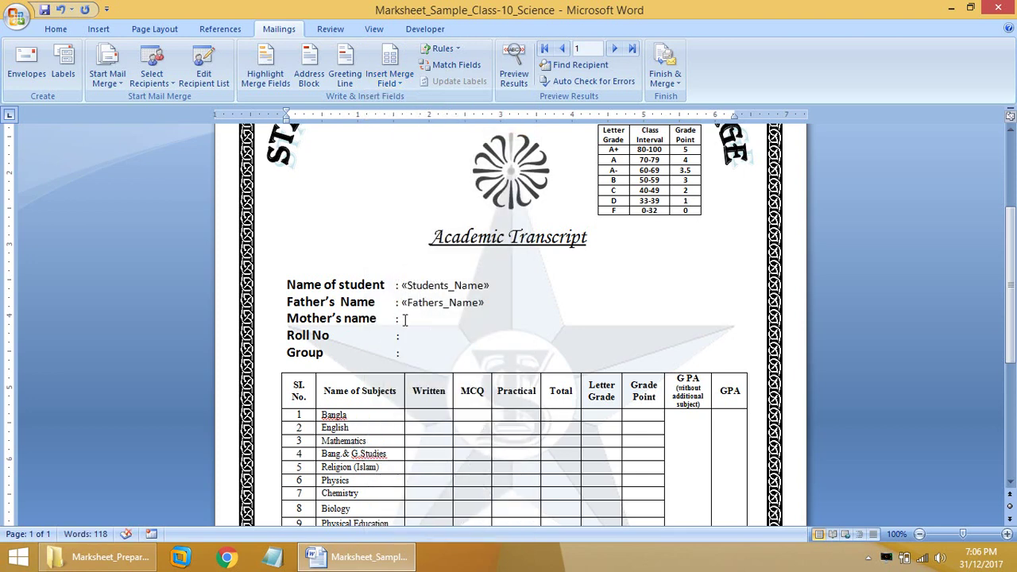
pyautogui.click(406, 86)
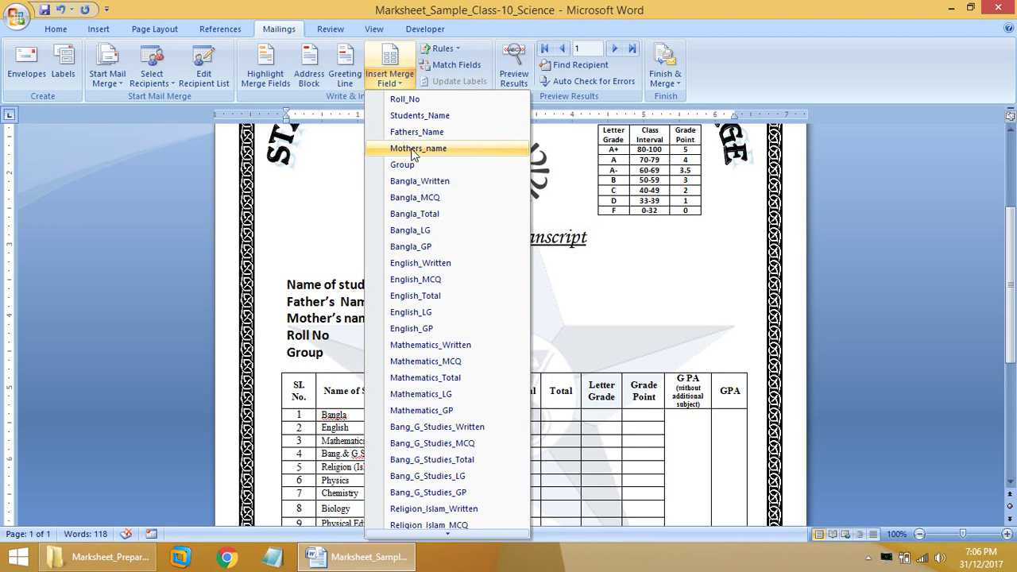
pyautogui.click(414, 153)
pyautogui.click(408, 335)
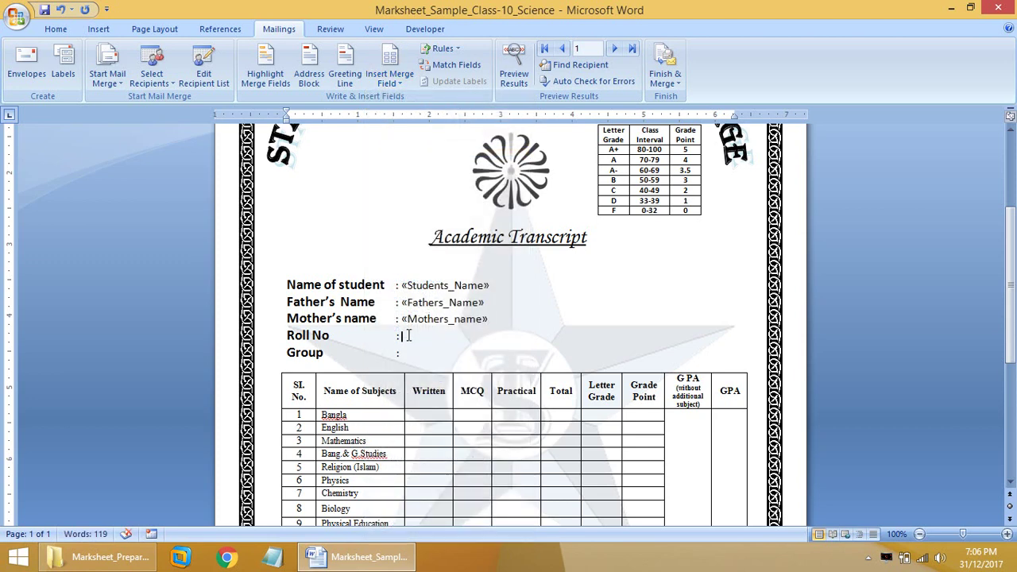
pyautogui.click(401, 83)
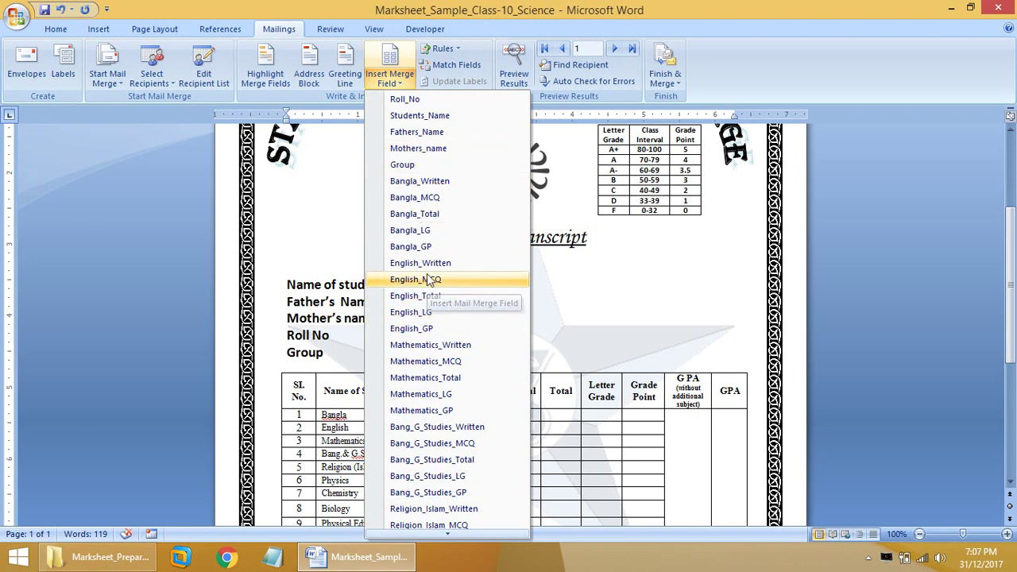
pyautogui.click(421, 100)
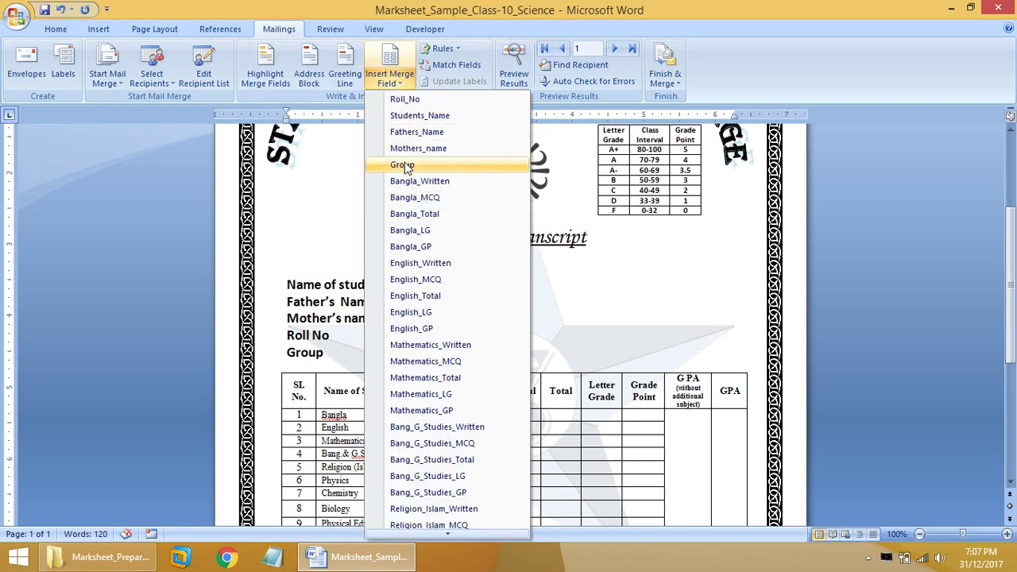
pyautogui.click(413, 164)
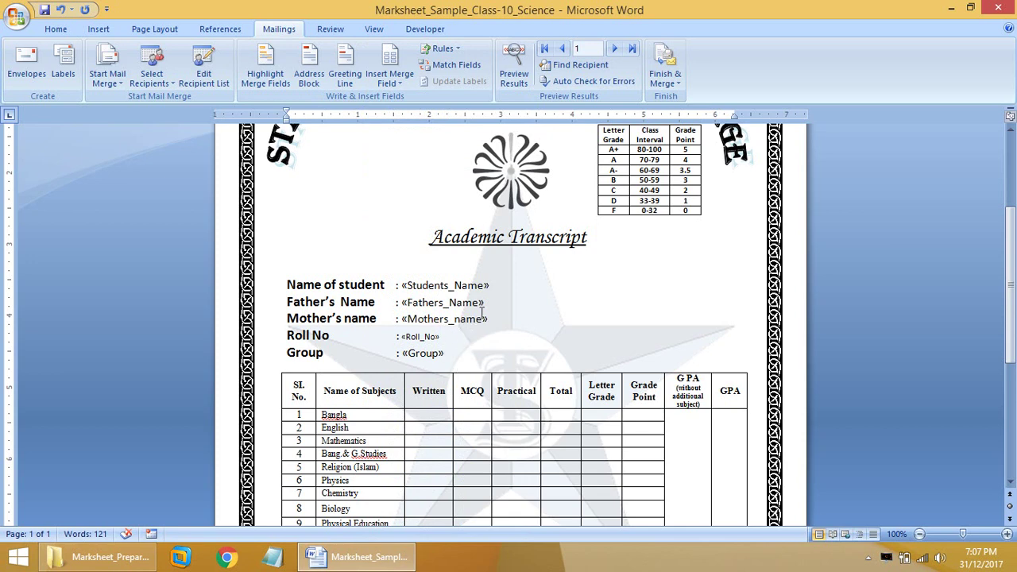
# Step: Insert Bangla_Written and Bangla_MCQ merge fields into the Bangla row
pyautogui.scroll(-3, 472, 314)
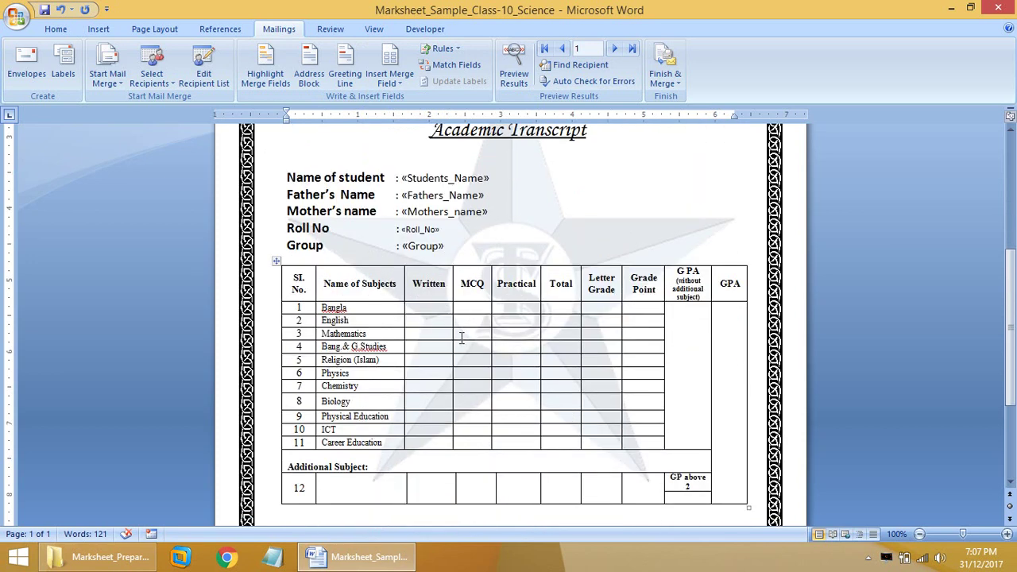
pyautogui.scroll(-2, 456, 306)
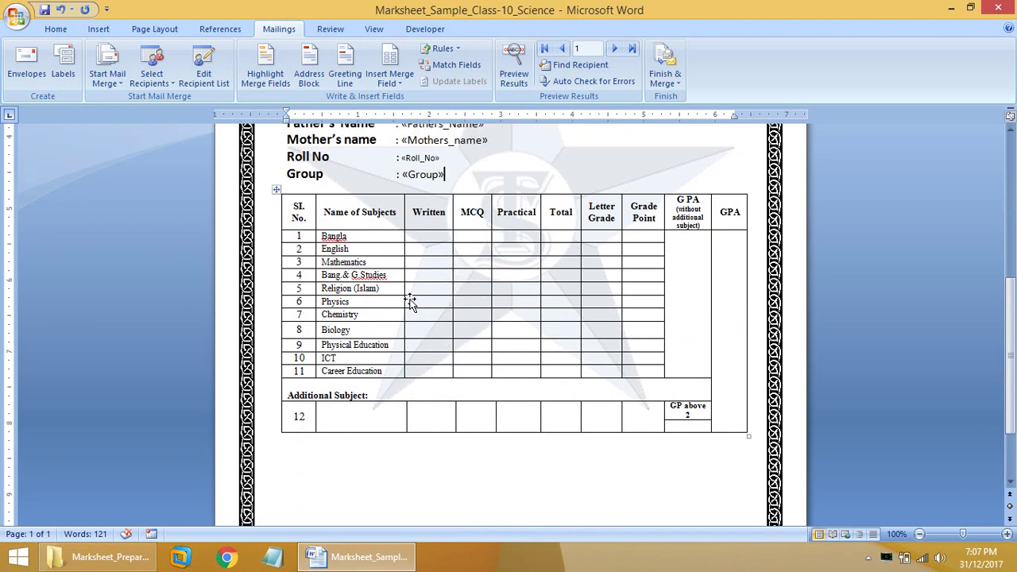
pyautogui.click(430, 235)
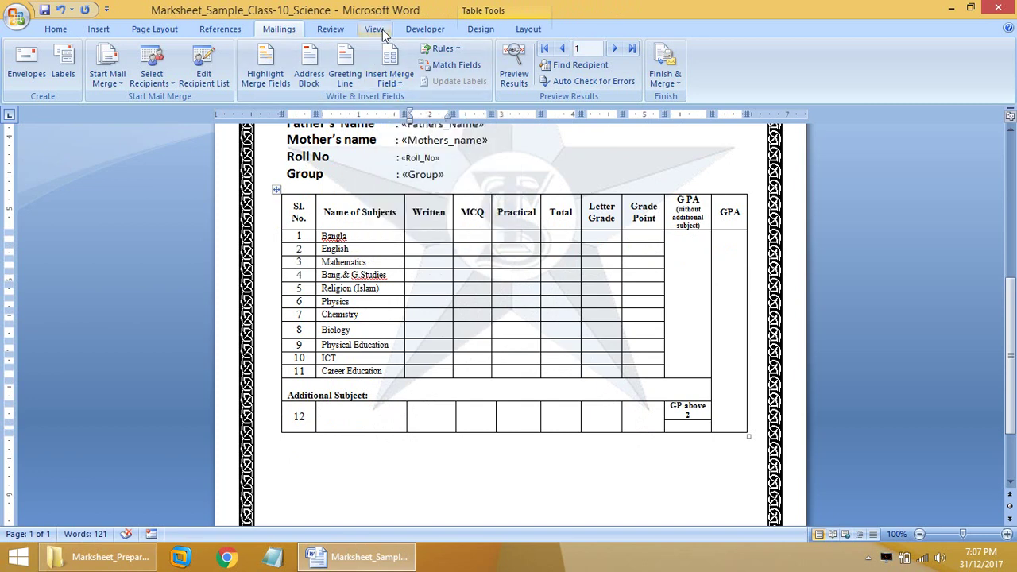
pyautogui.click(385, 88)
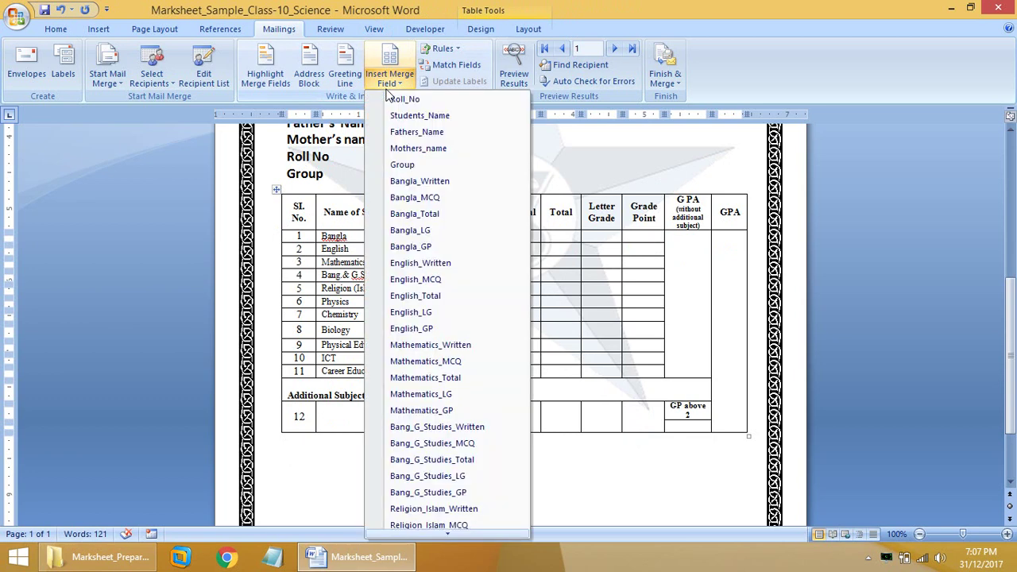
pyautogui.click(449, 183)
pyautogui.click(475, 242)
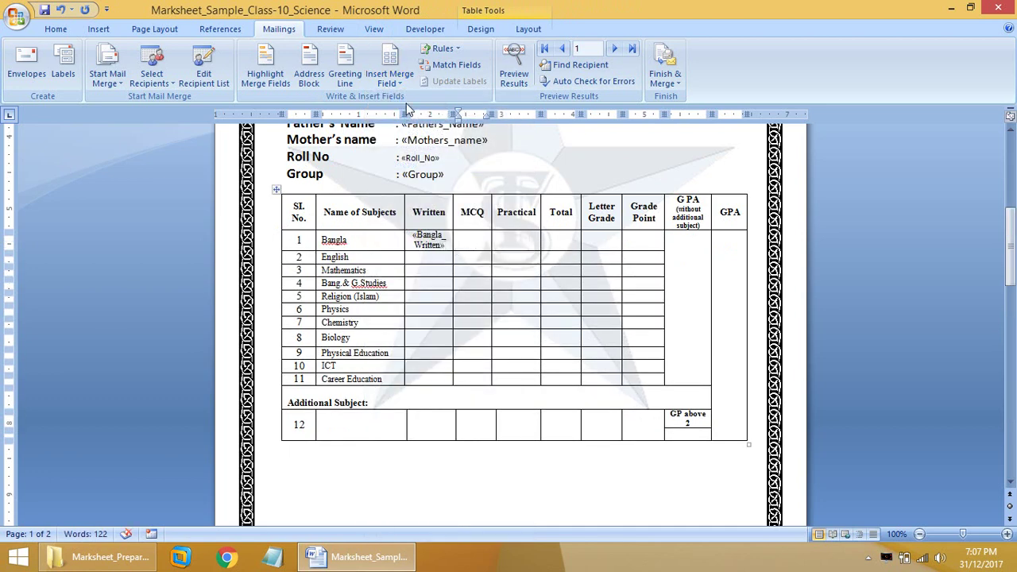
pyautogui.click(389, 73)
pyautogui.click(428, 198)
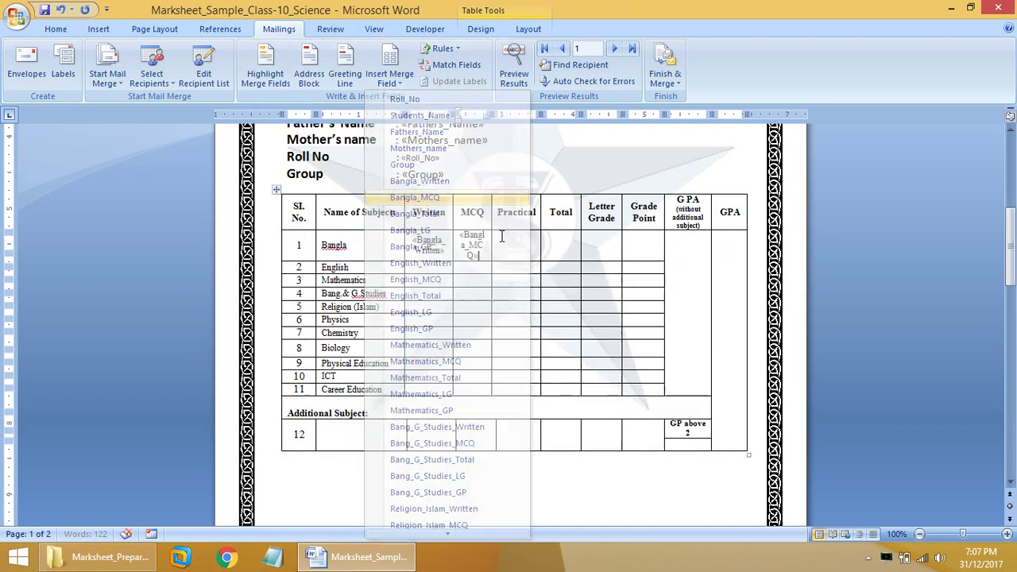
# Step: Enter 0 for Bangla Practical and insert Bangla_Total, Bangla_LG and Bangla_GP fields
pyautogui.click(517, 237)
pyautogui.click(389, 73)
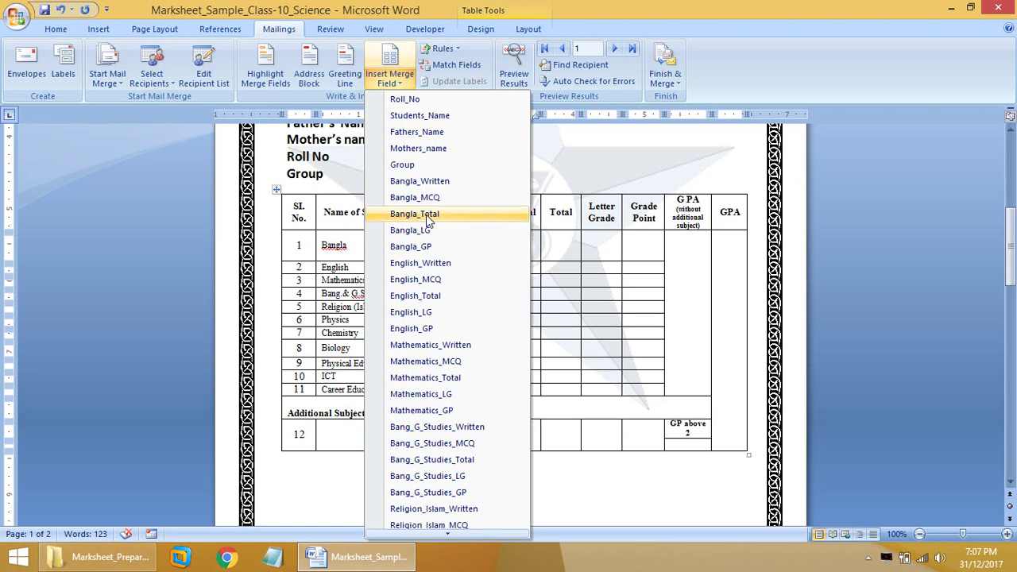
pyautogui.click(521, 244)
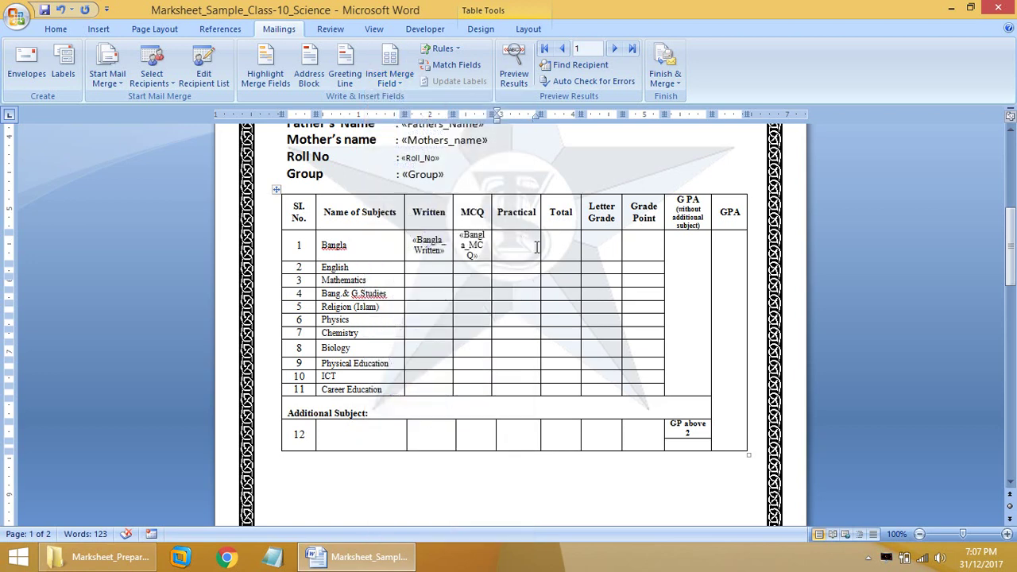
pyautogui.write('0')
pyautogui.click(389, 75)
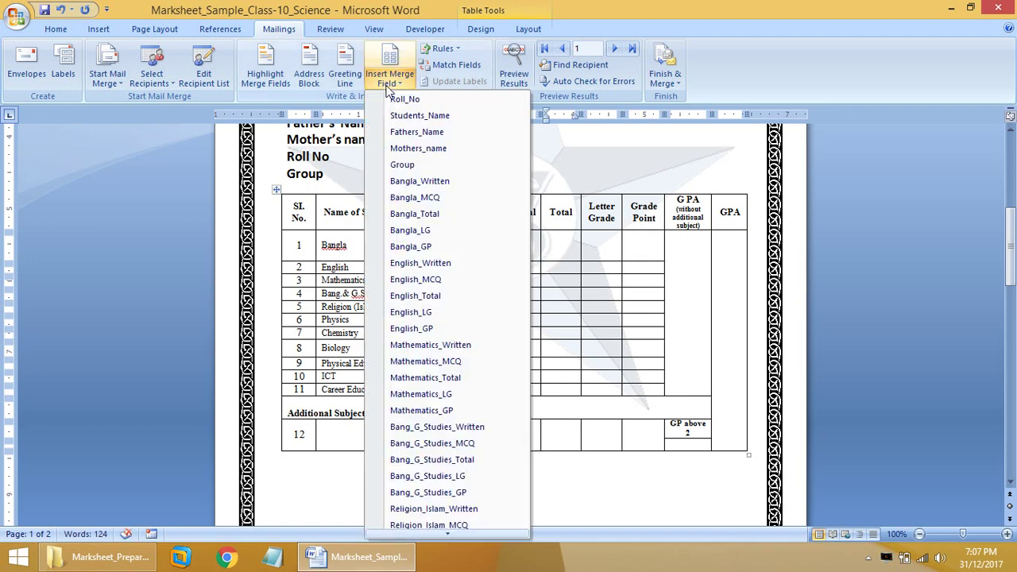
pyautogui.click(427, 214)
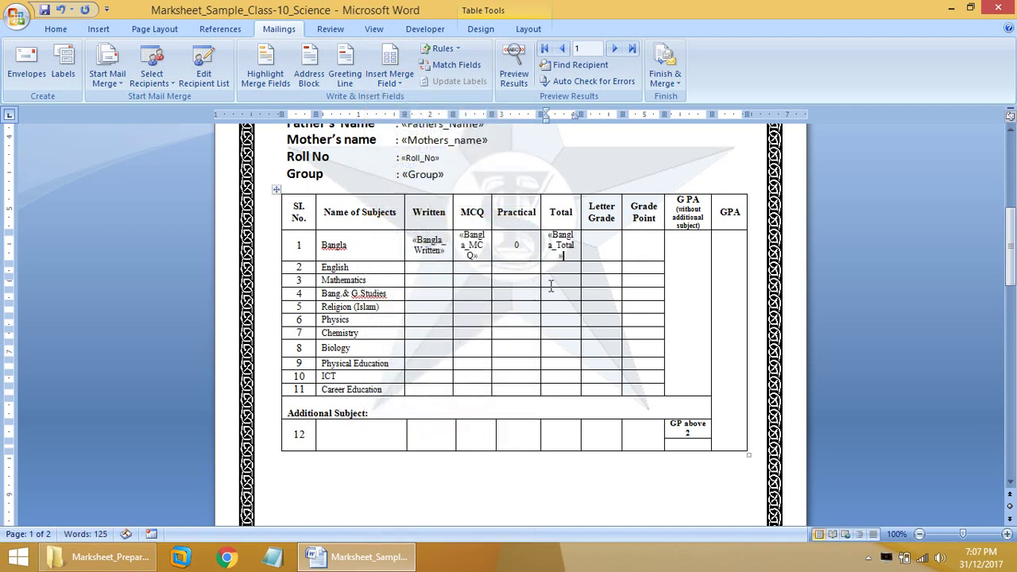
pyautogui.click(601, 246)
pyautogui.click(389, 75)
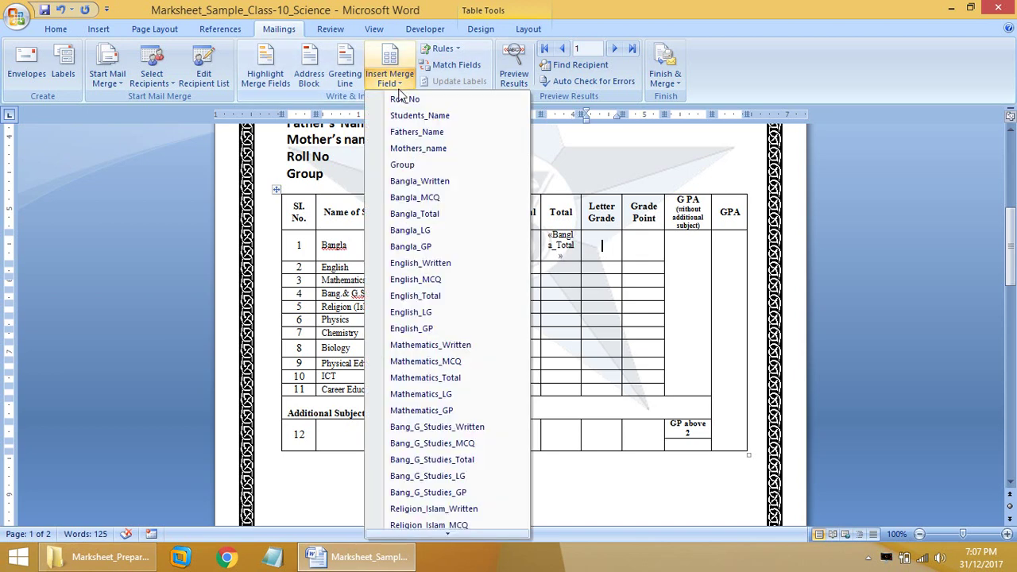
pyautogui.click(417, 230)
pyautogui.click(640, 249)
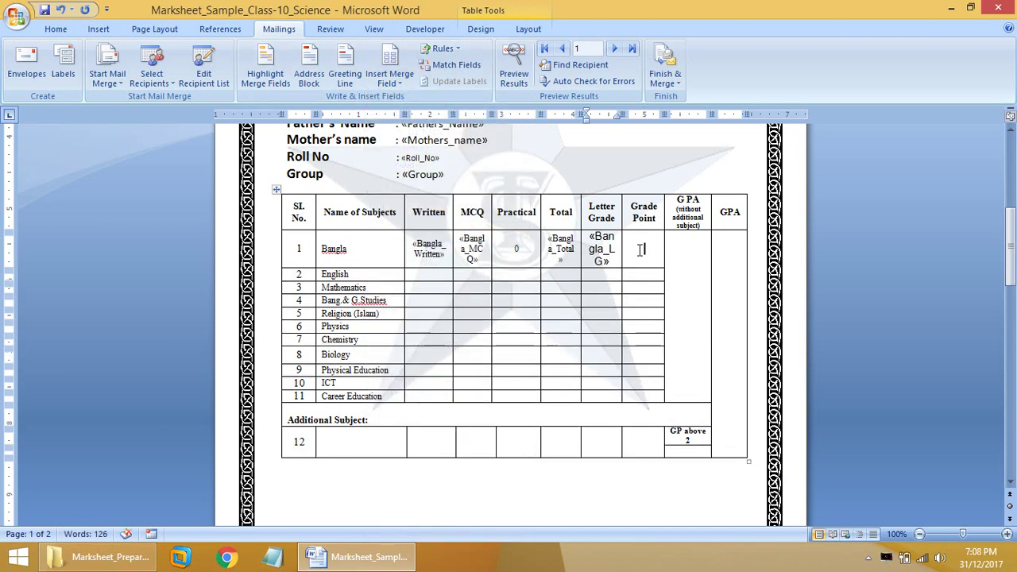
pyautogui.click(397, 83)
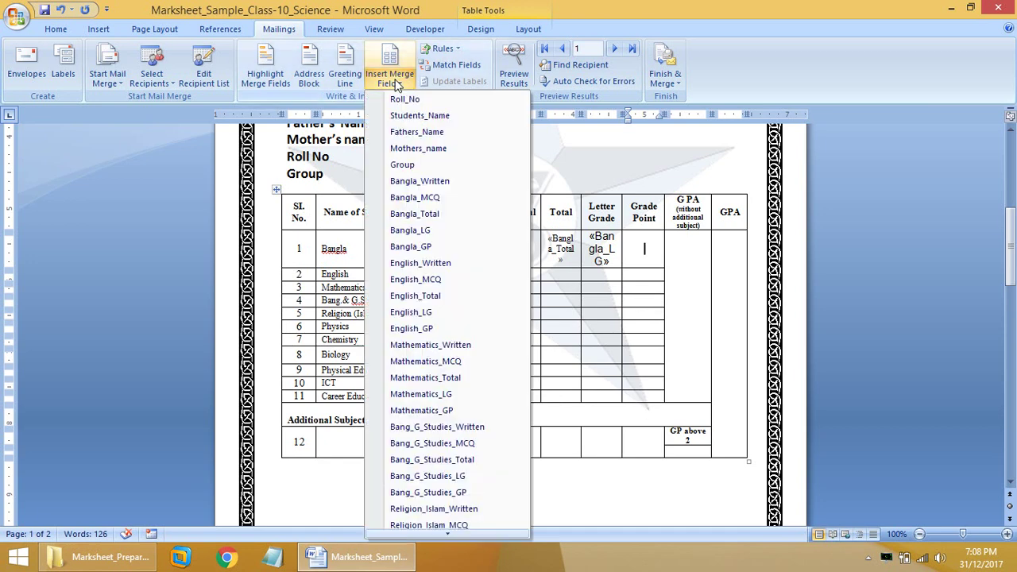
pyautogui.click(427, 247)
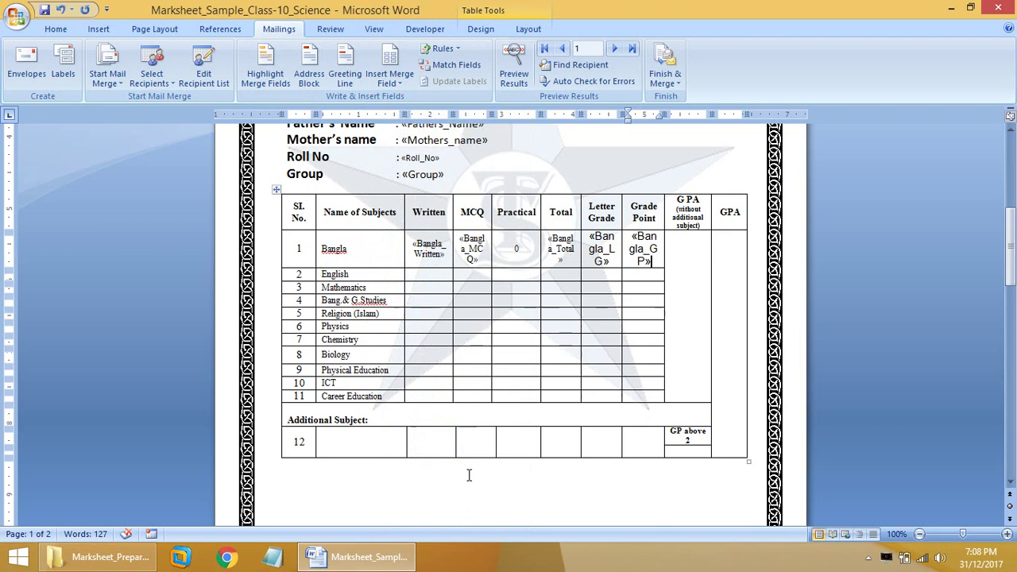
# Step: Insert English_Written and English_MCQ merge fields into the English row
pyautogui.click(430, 276)
pyautogui.click(389, 79)
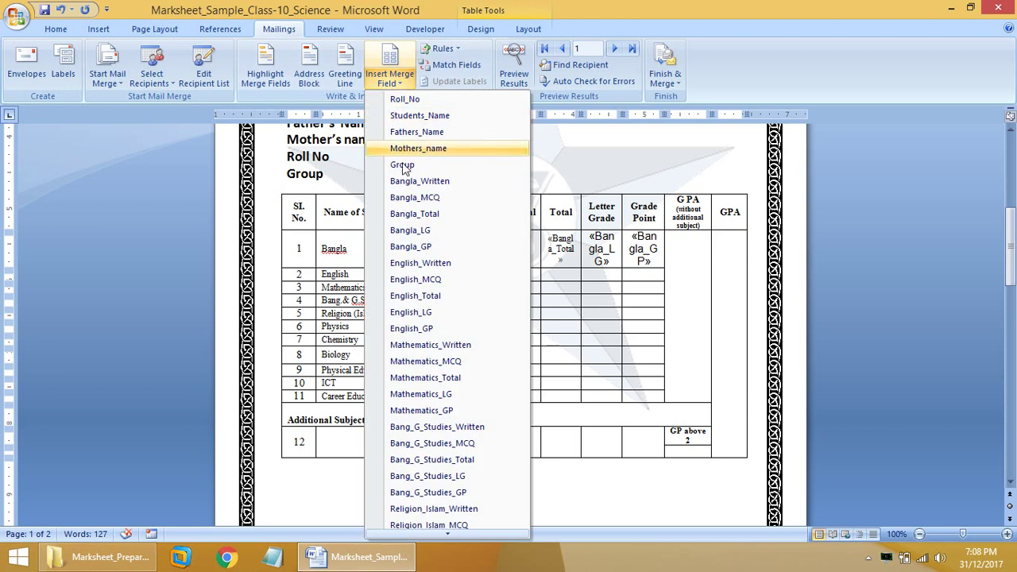
pyautogui.click(420, 263)
pyautogui.click(389, 79)
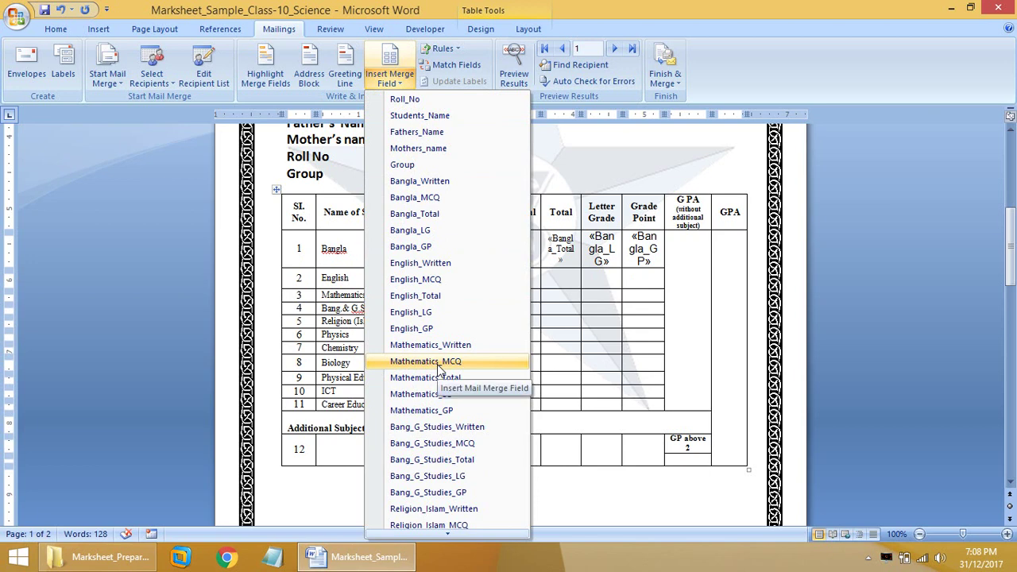
pyautogui.click(415, 279)
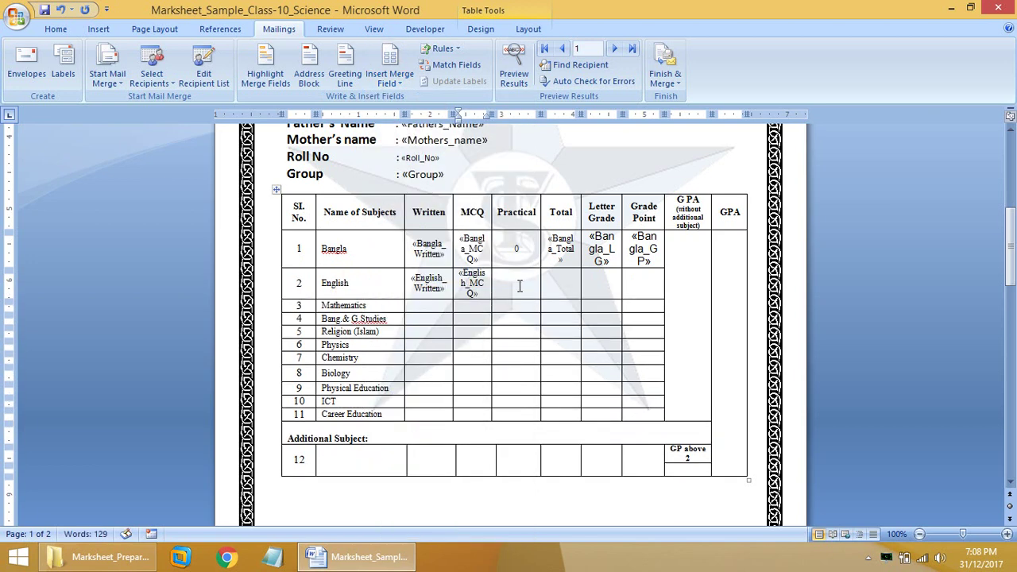
# Step: Enter 0 for English Practical and insert English_Total, English_LG and English_GP fields
pyautogui.click(511, 288)
pyautogui.write('0')
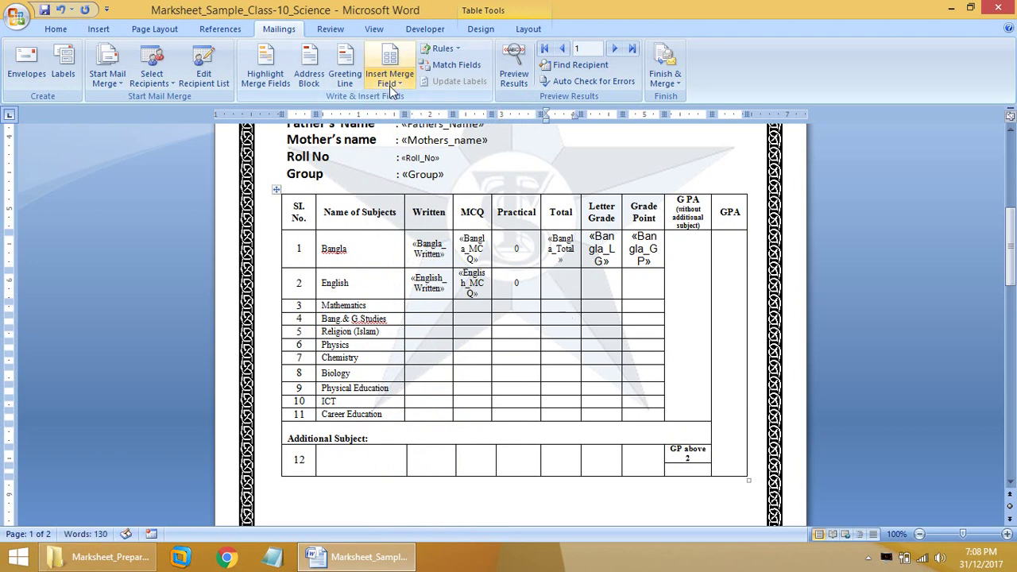
pyautogui.click(391, 85)
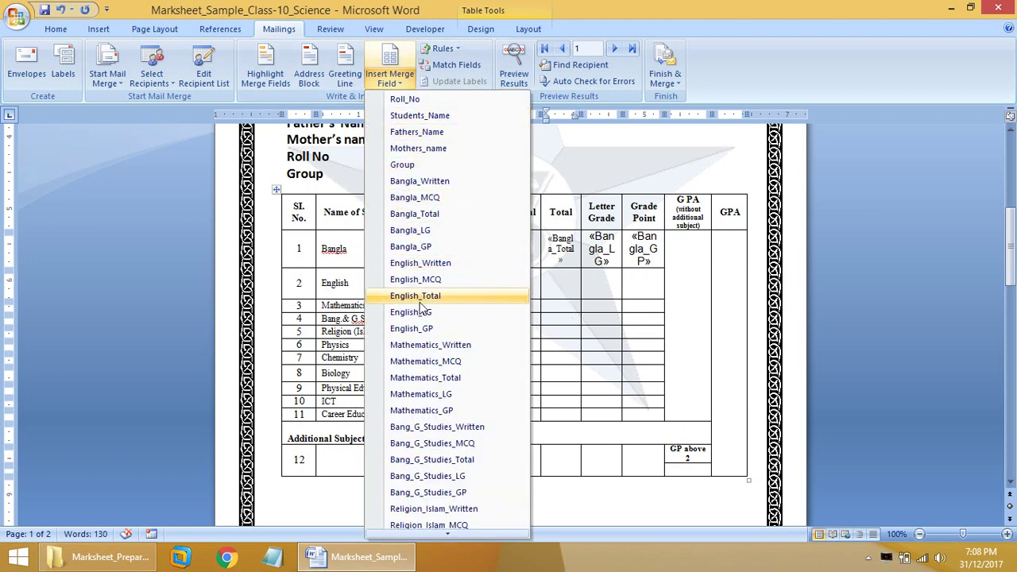
pyautogui.click(418, 297)
pyautogui.click(388, 83)
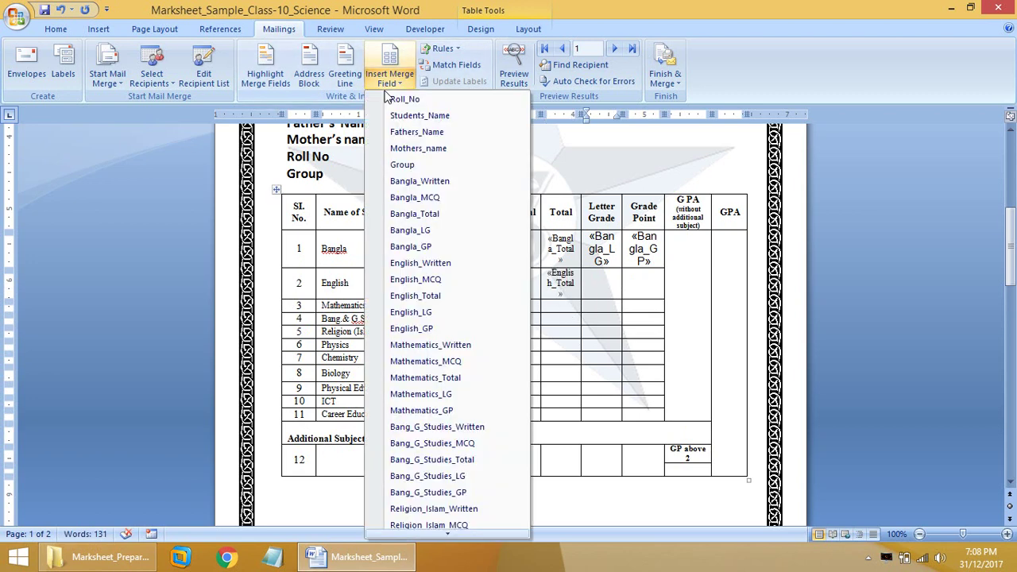
pyautogui.click(421, 312)
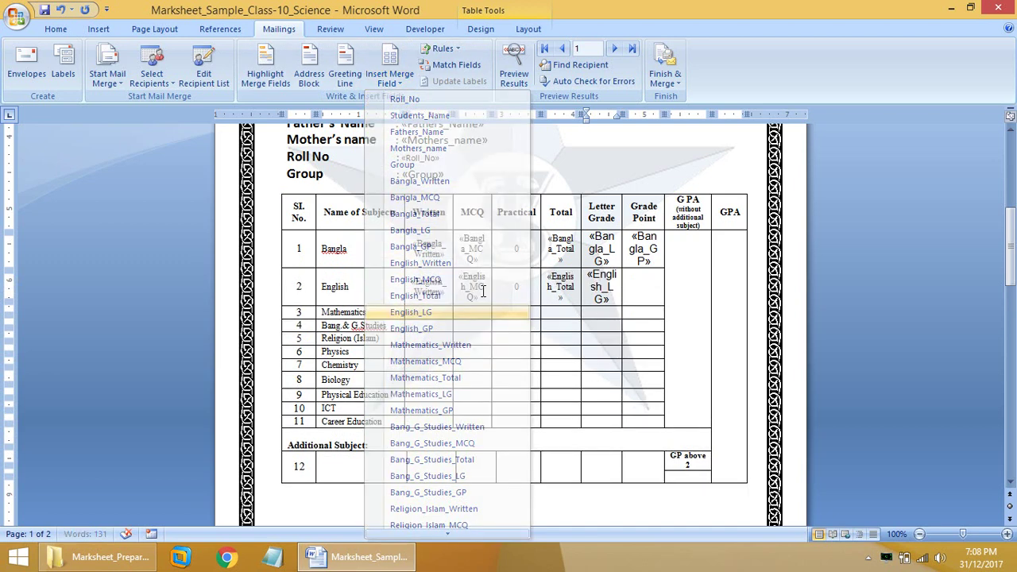
pyautogui.click(641, 286)
pyautogui.click(389, 79)
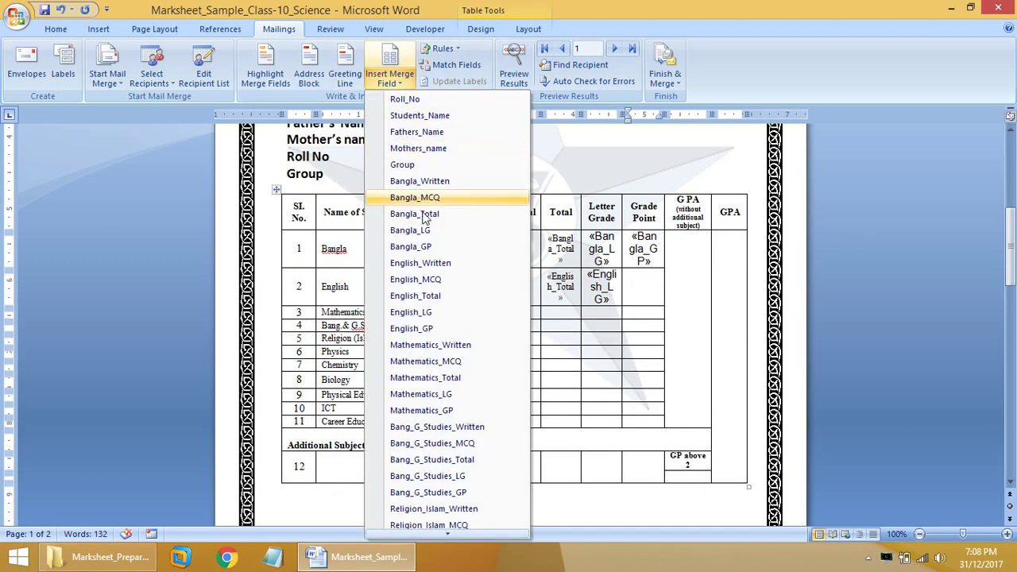
pyautogui.click(427, 329)
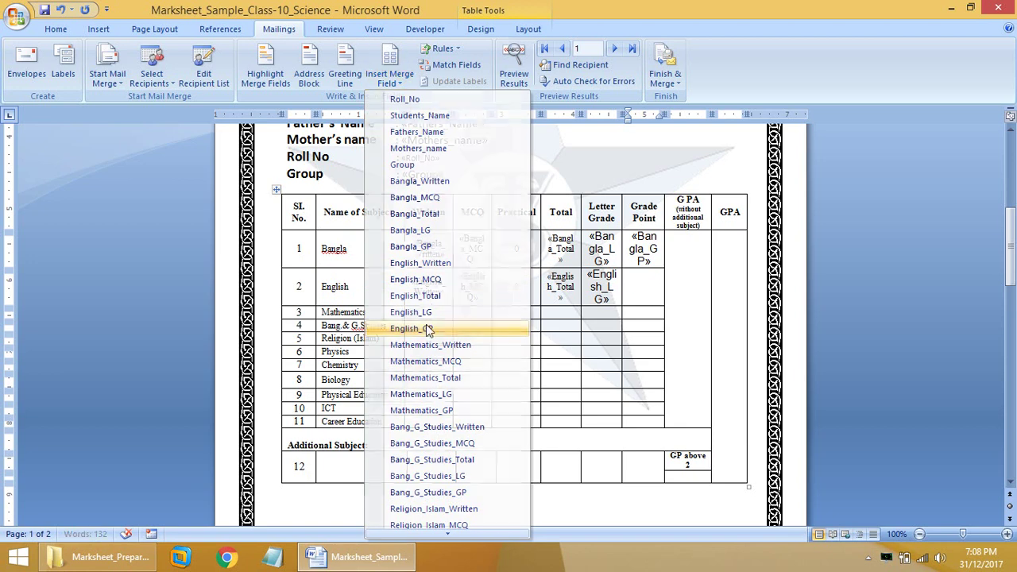
pyautogui.scroll(-2, 450, 287)
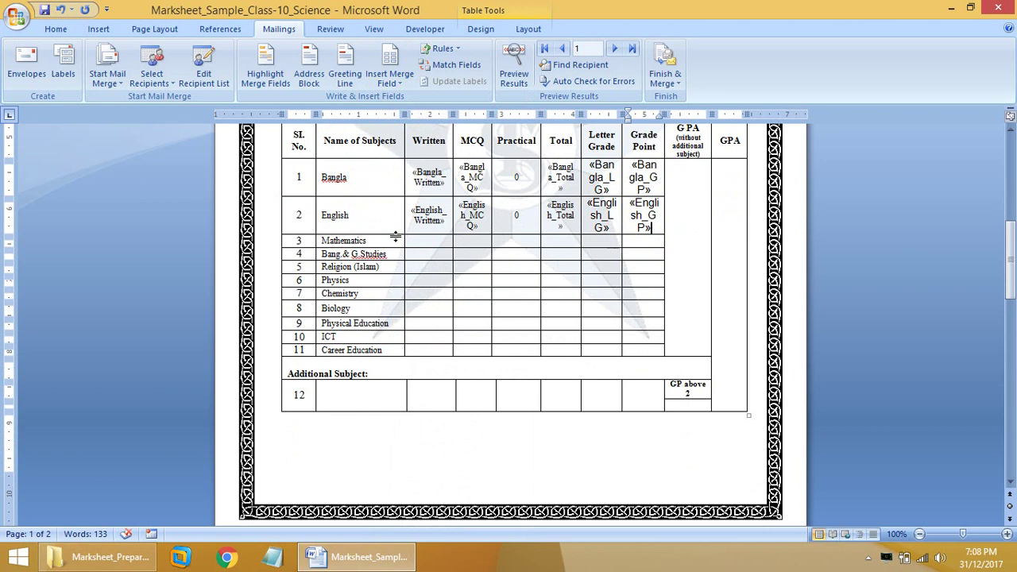
pyautogui.scroll(-4, 443, 316)
pyautogui.scroll(-3, 443, 316)
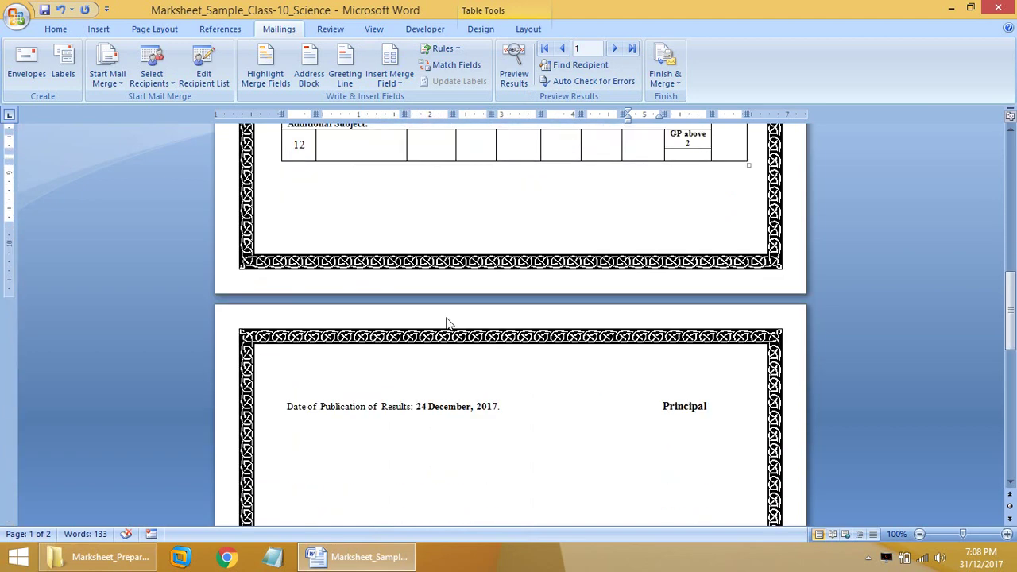
pyautogui.scroll(-4, 467, 352)
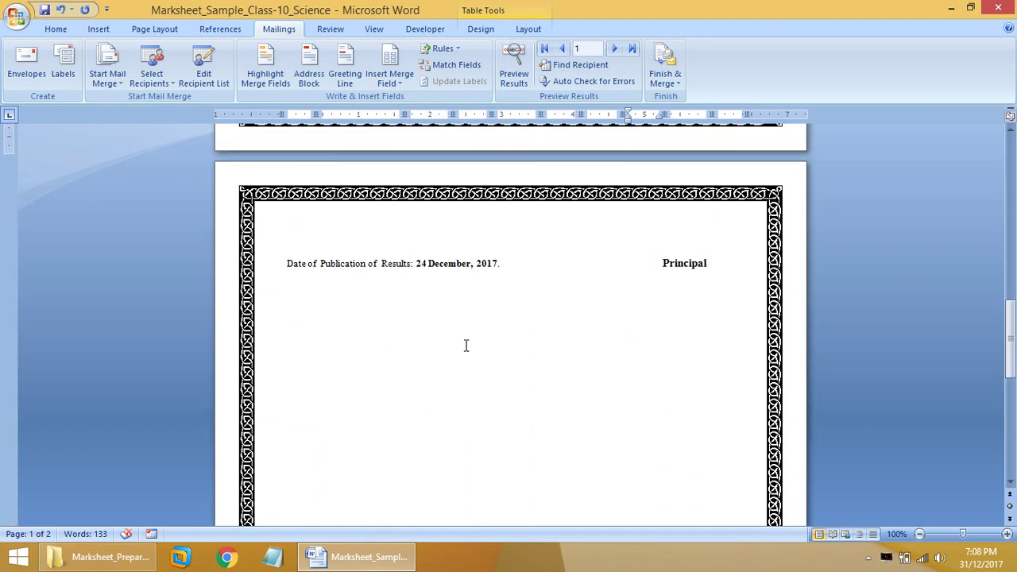
pyautogui.scroll(10, 465, 345)
pyautogui.scroll(3, 465, 342)
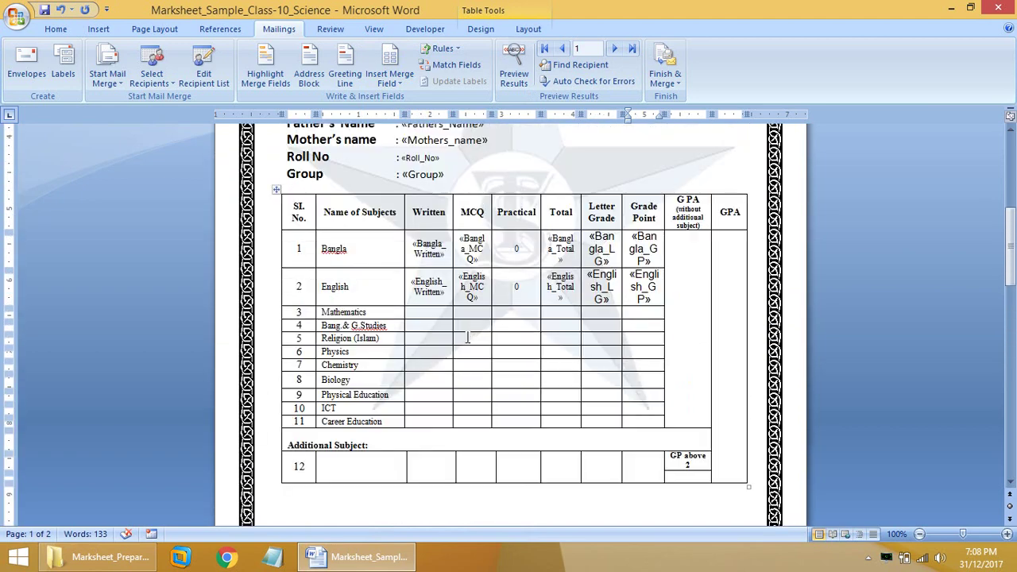
# Step: Insert Mathematics_Written and Mathematics_MCQ fields and enter 0 for Mathematics Practical
pyautogui.click(433, 314)
pyautogui.click(389, 79)
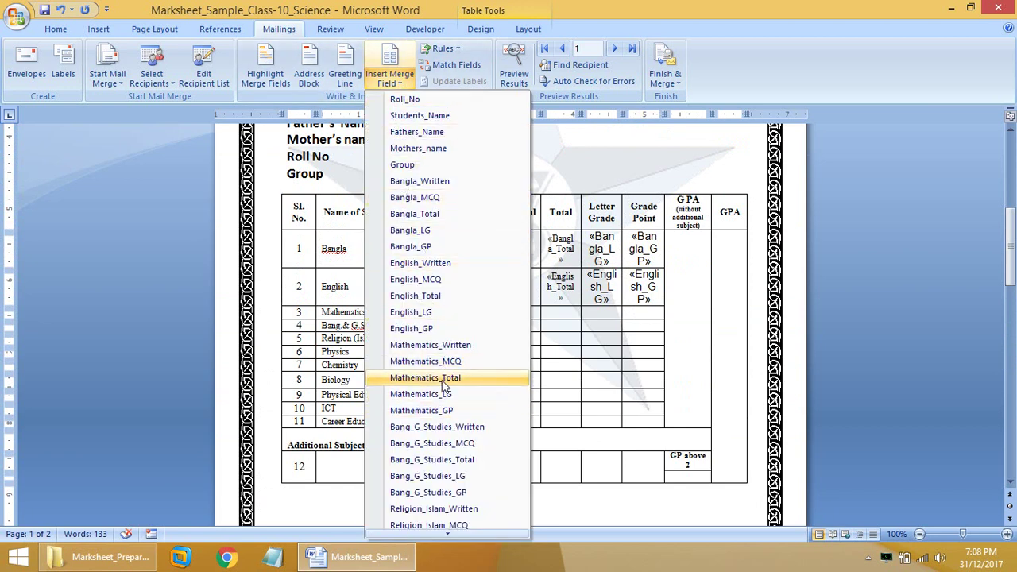
pyautogui.click(438, 347)
pyautogui.click(472, 321)
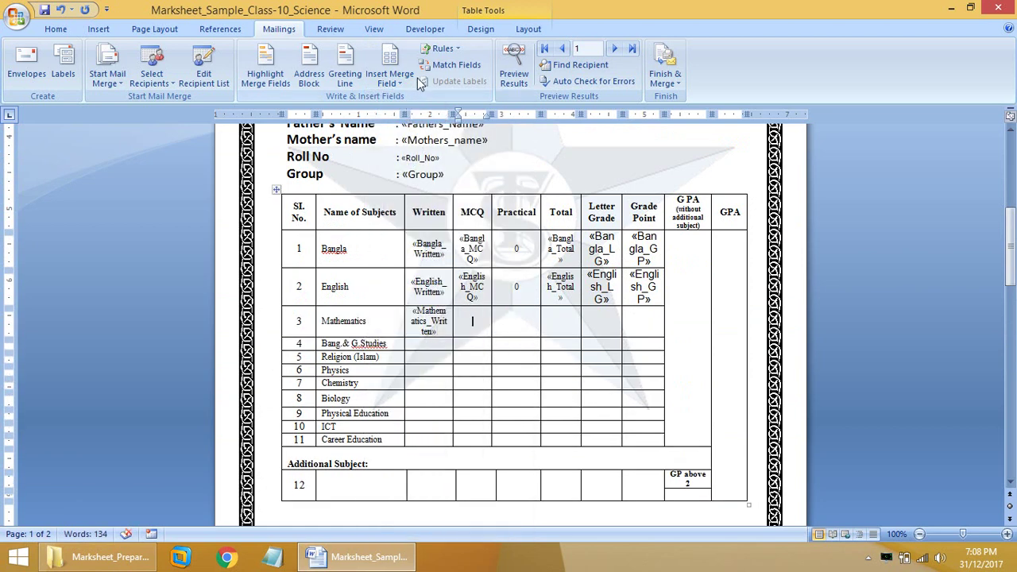
pyautogui.click(393, 79)
pyautogui.click(449, 361)
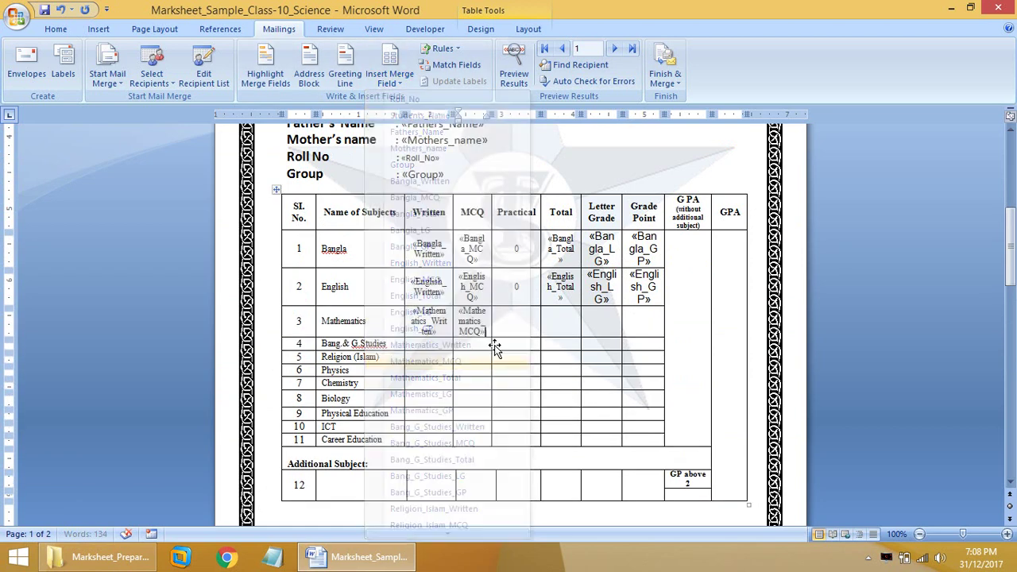
pyautogui.click(528, 321)
pyautogui.write('0')
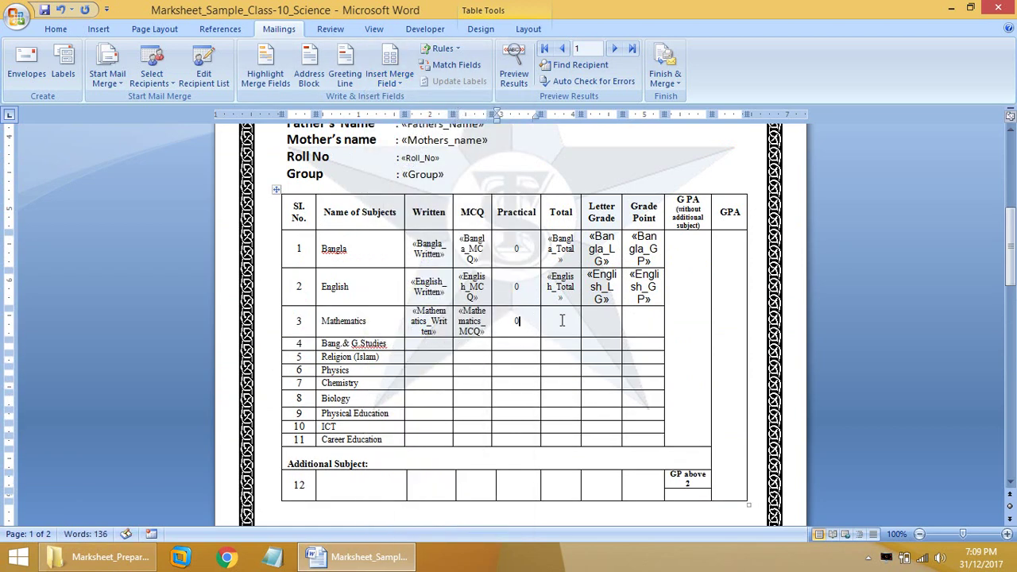
# Step: Insert Mathematics_Total, Mathematics_LG and Mathematics_GP fields into the Mathematics row
pyautogui.click(562, 321)
pyautogui.click(391, 77)
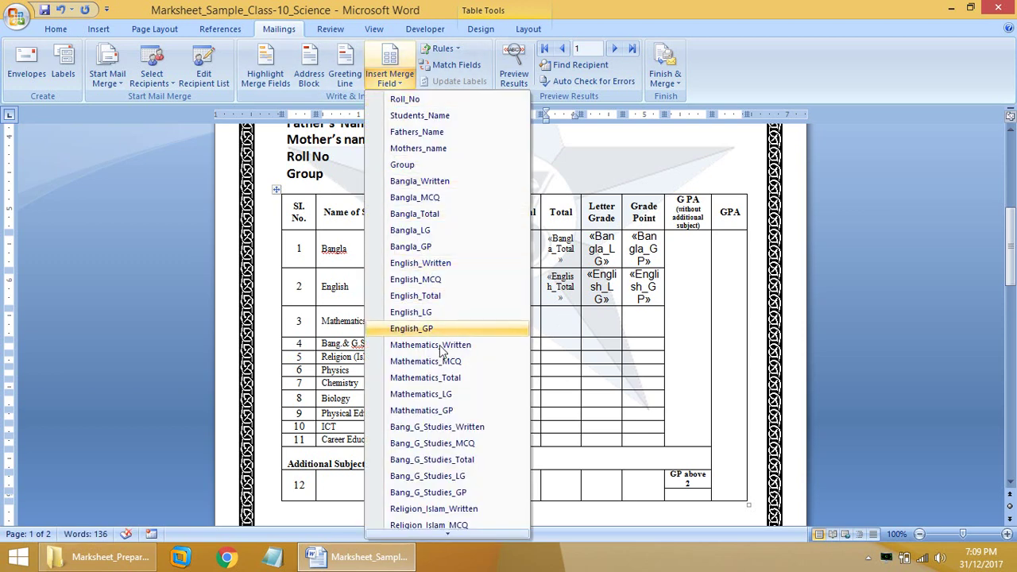
pyautogui.click(439, 378)
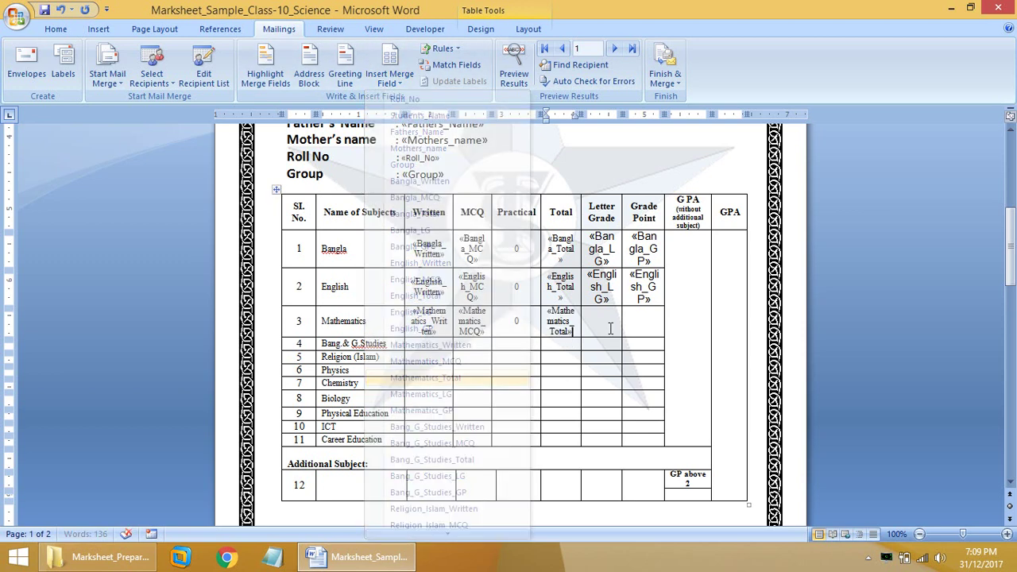
pyautogui.click(610, 328)
pyautogui.click(390, 76)
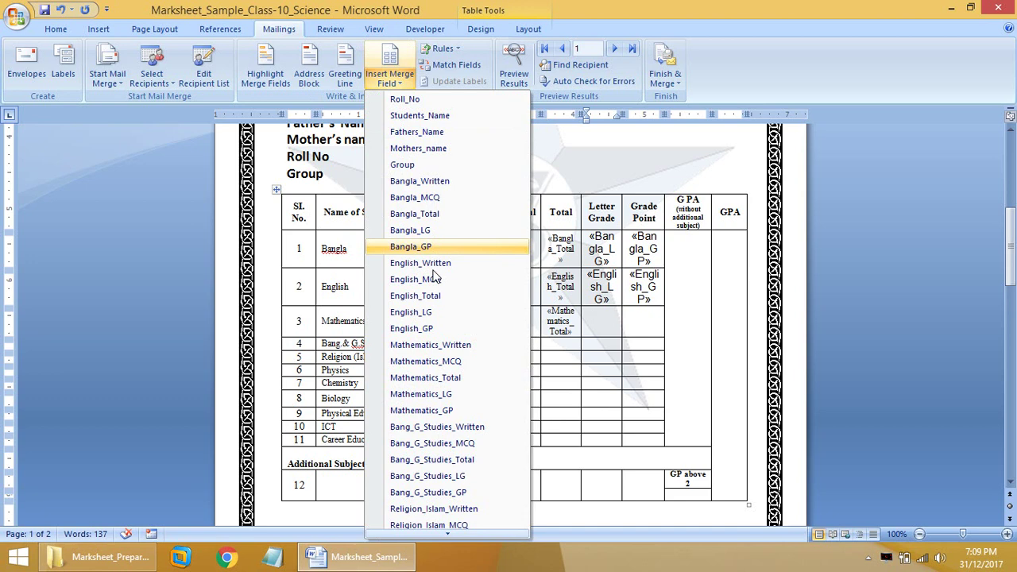
pyautogui.click(453, 396)
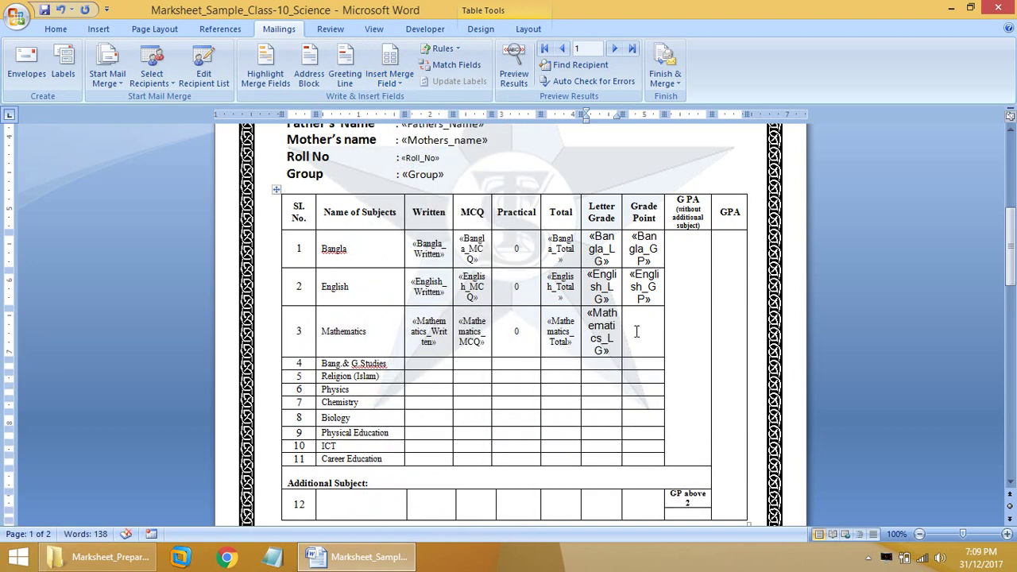
pyautogui.click(640, 329)
pyautogui.click(389, 73)
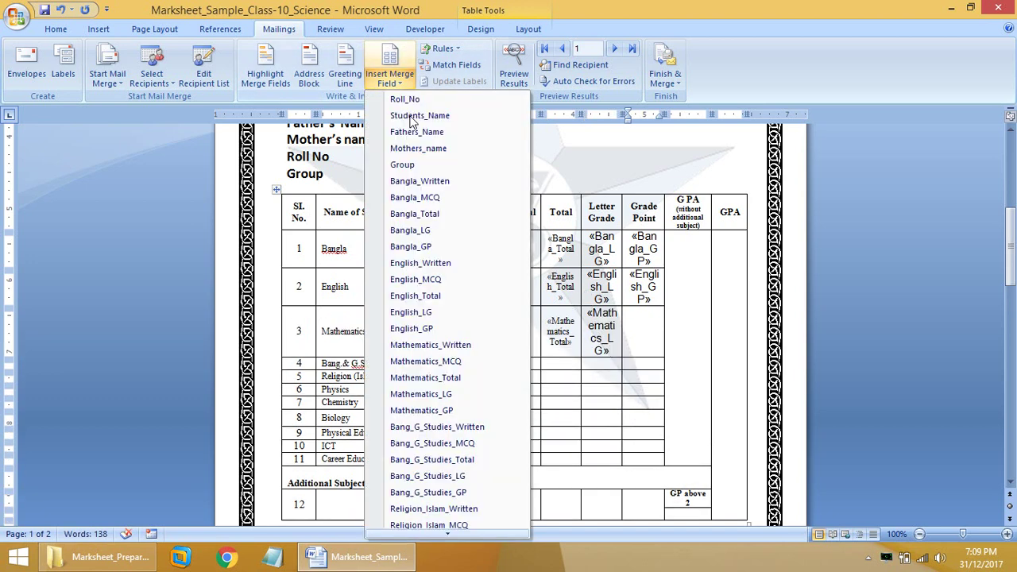
pyautogui.click(438, 412)
pyautogui.scroll(-3, 460, 366)
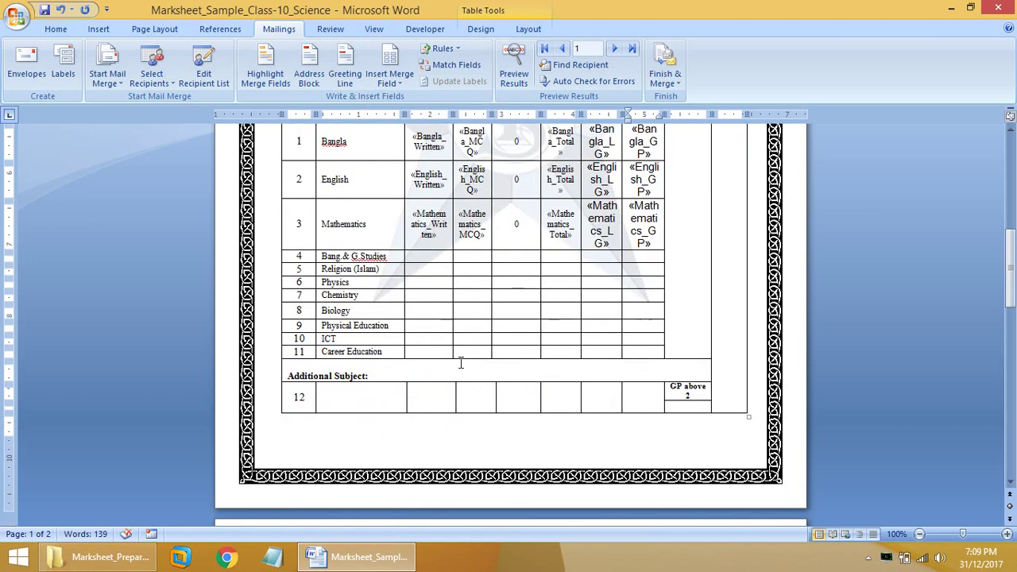
# Step: Insert Bang_G_Studies_Written and Bang_G_Studies_MCQ fields and enter 0 for Practical
pyautogui.click(423, 256)
pyautogui.click(390, 73)
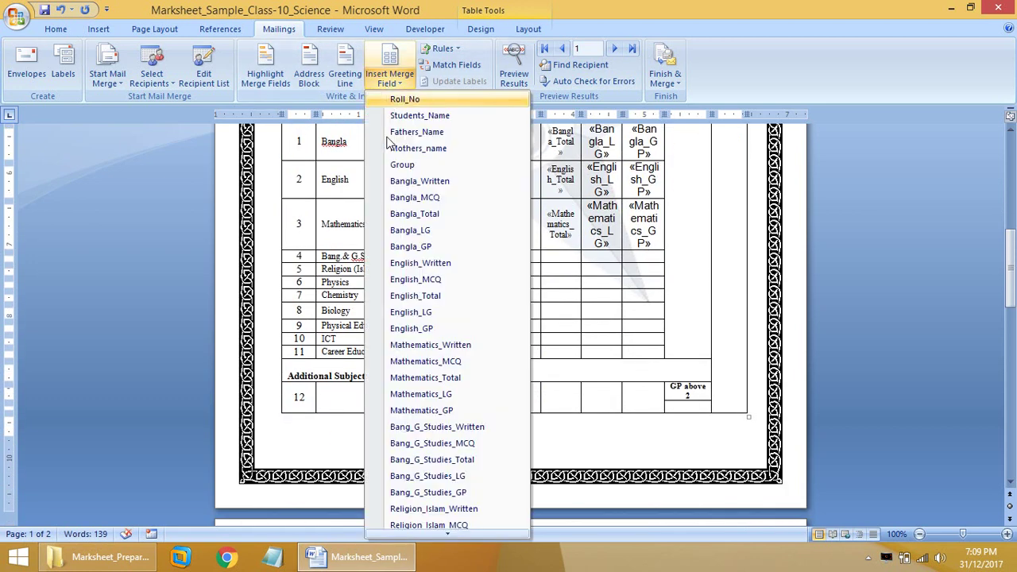
pyautogui.click(437, 427)
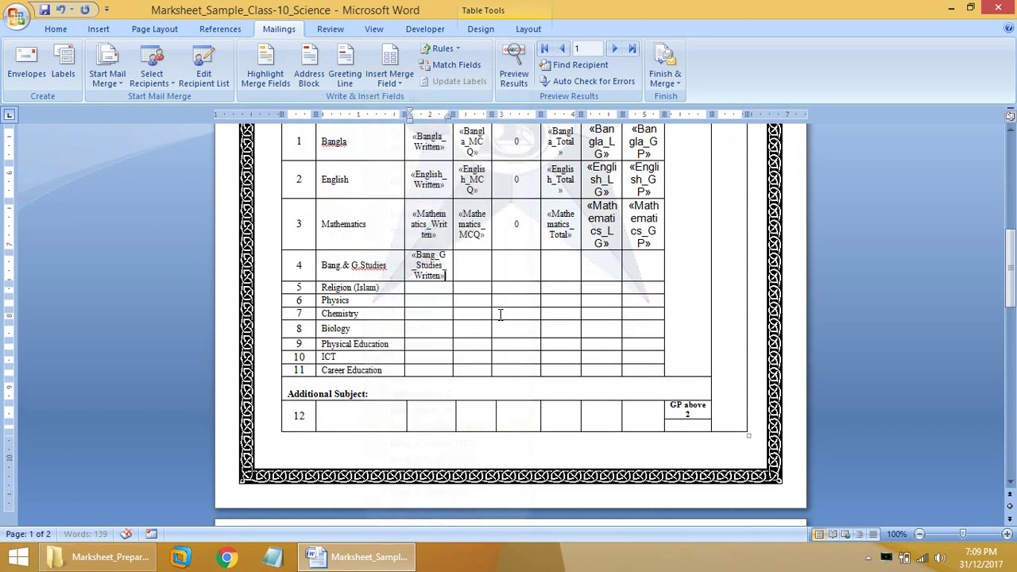
pyautogui.click(397, 84)
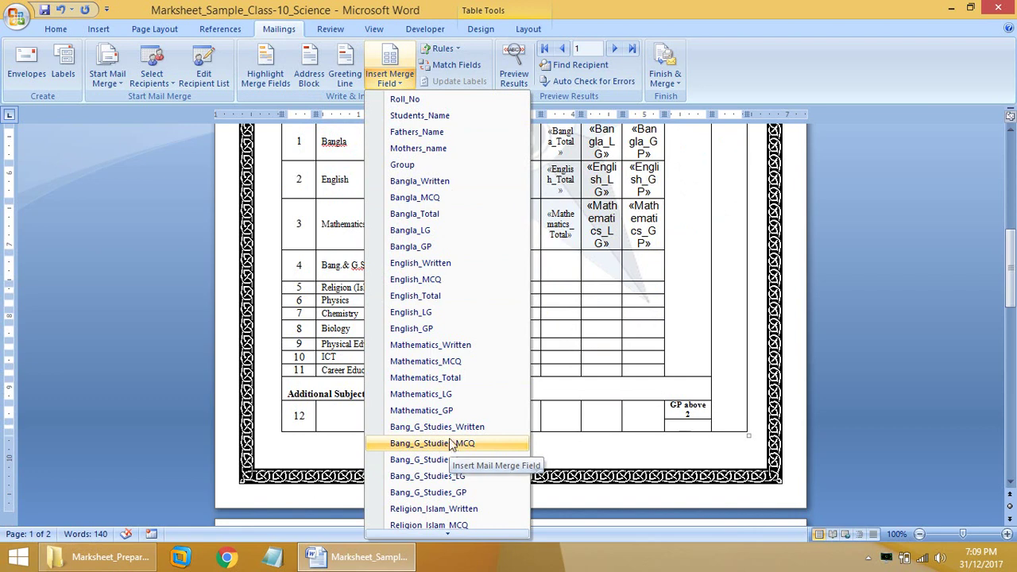
pyautogui.click(448, 443)
pyautogui.write('0')
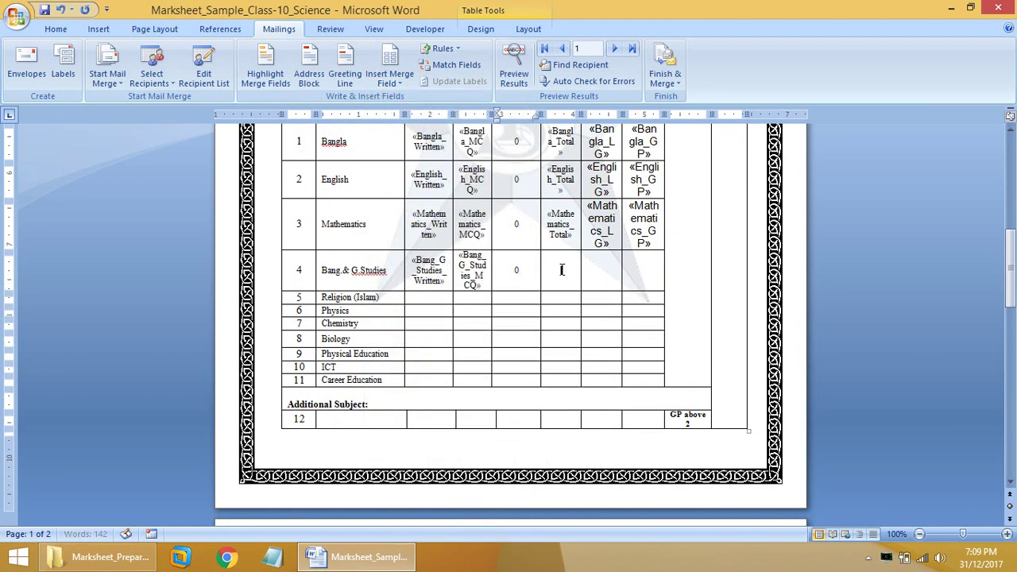
# Step: Insert Bang_G_Studies_Total, Bang_G_Studies_LG and Bang_G_Studies_GP fields into the row
pyautogui.click(385, 84)
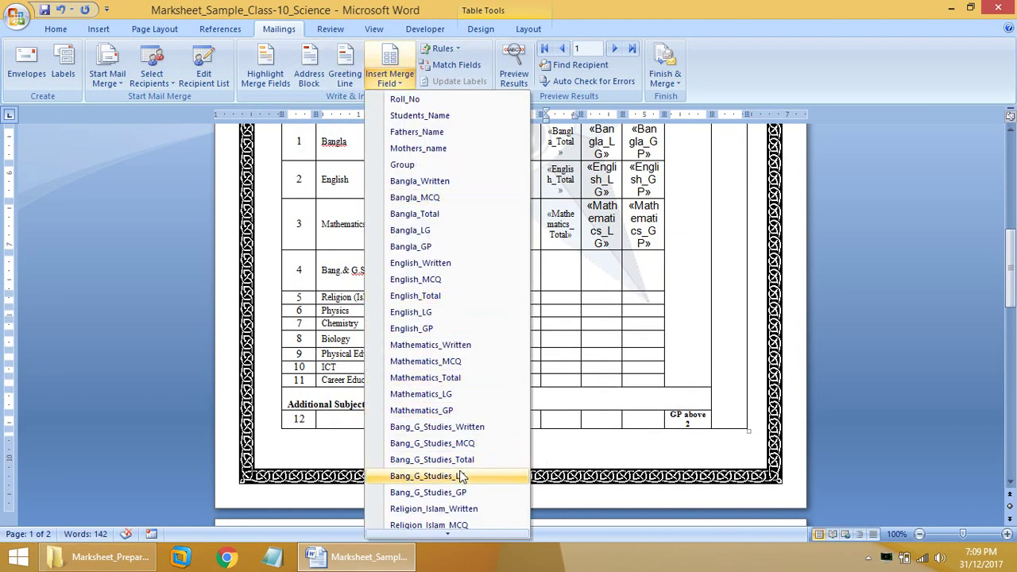
pyautogui.click(429, 459)
pyautogui.click(610, 272)
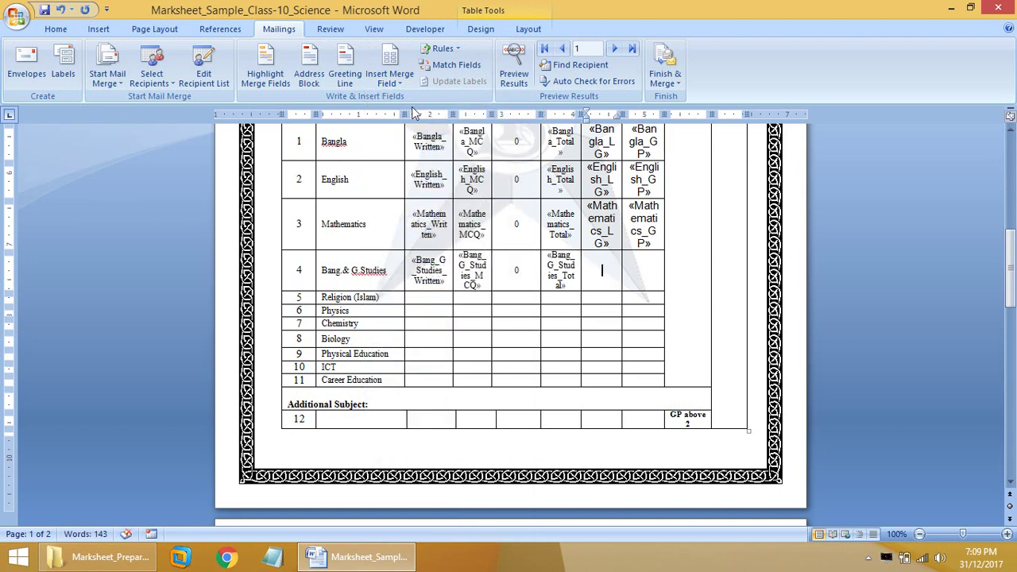
pyautogui.click(392, 84)
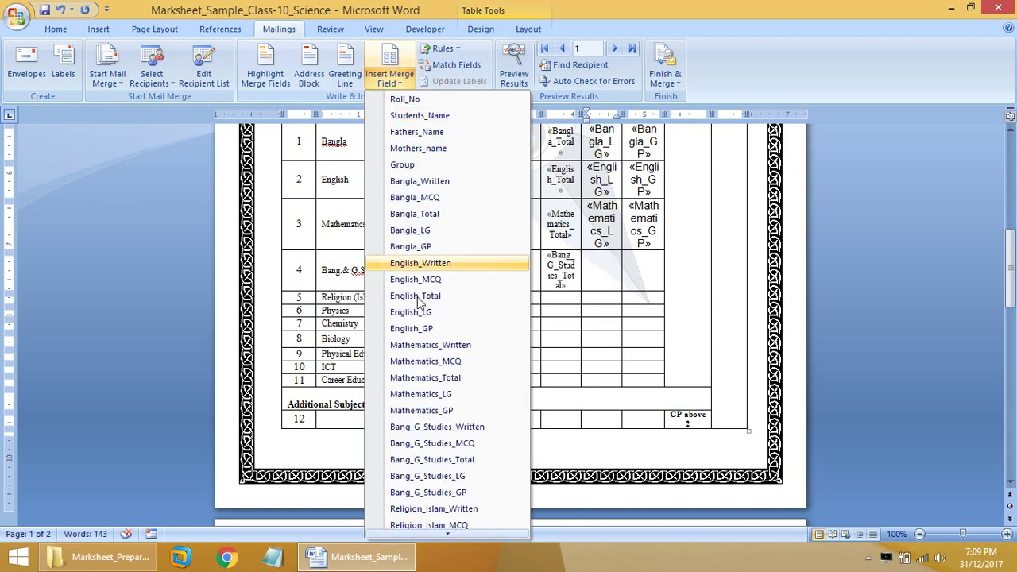
pyautogui.click(445, 476)
pyautogui.click(392, 83)
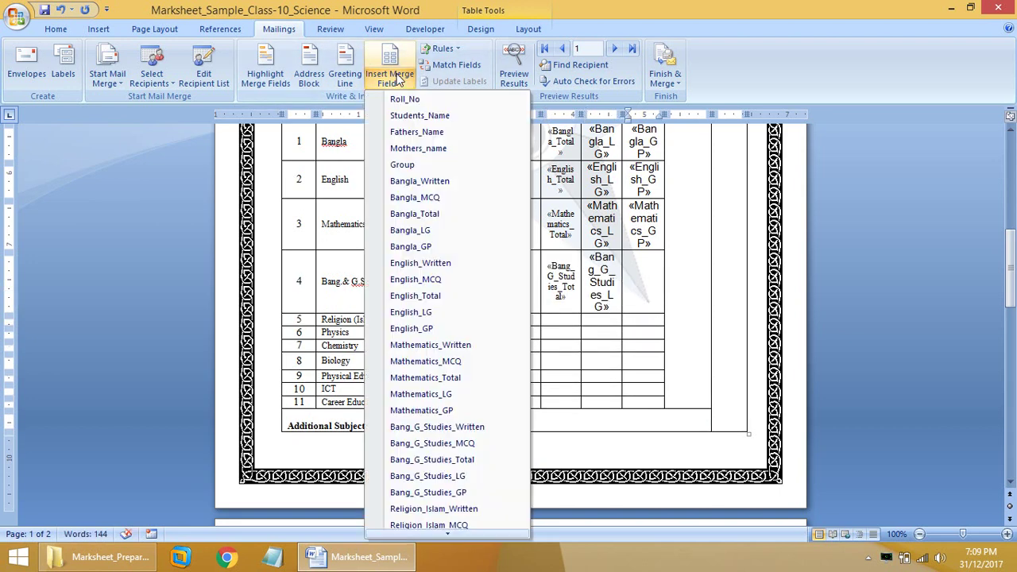
pyautogui.click(461, 493)
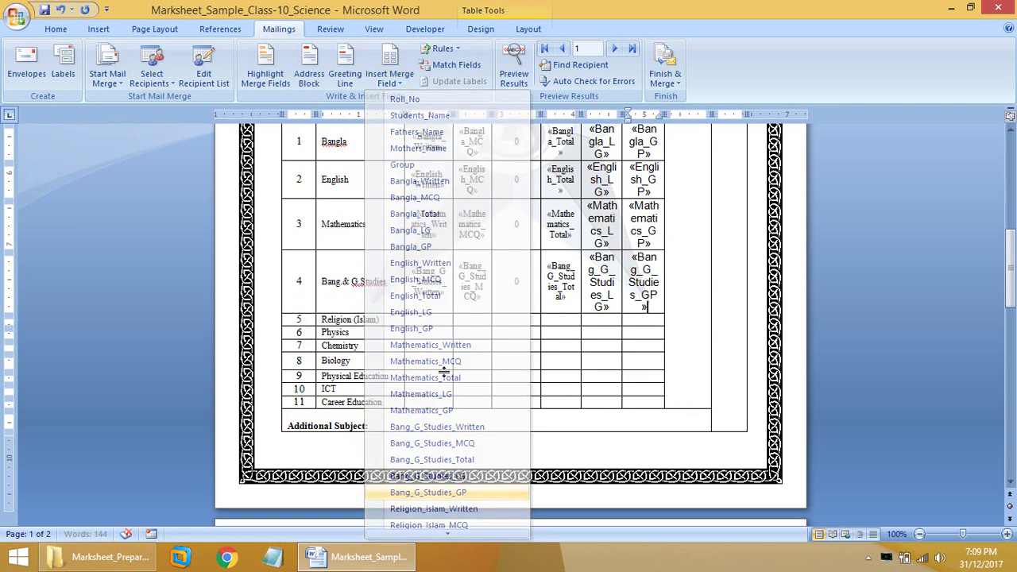
pyautogui.scroll(-2, 430, 259)
# Step: Insert Religion_Islam_Written and Religion_Islam_MCQ fields and enter 0 for Religion Practical
pyautogui.click(429, 249)
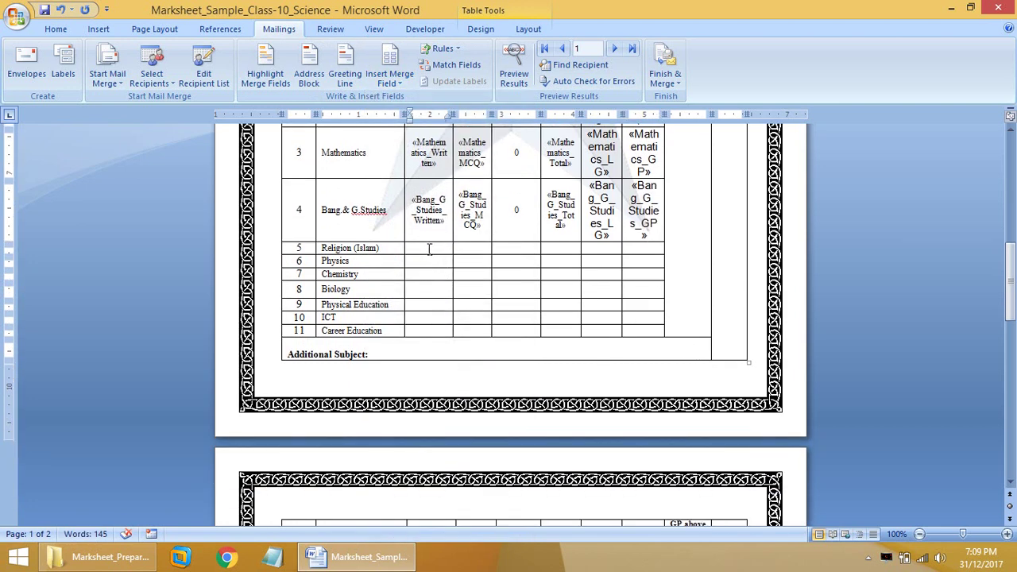
pyautogui.click(389, 80)
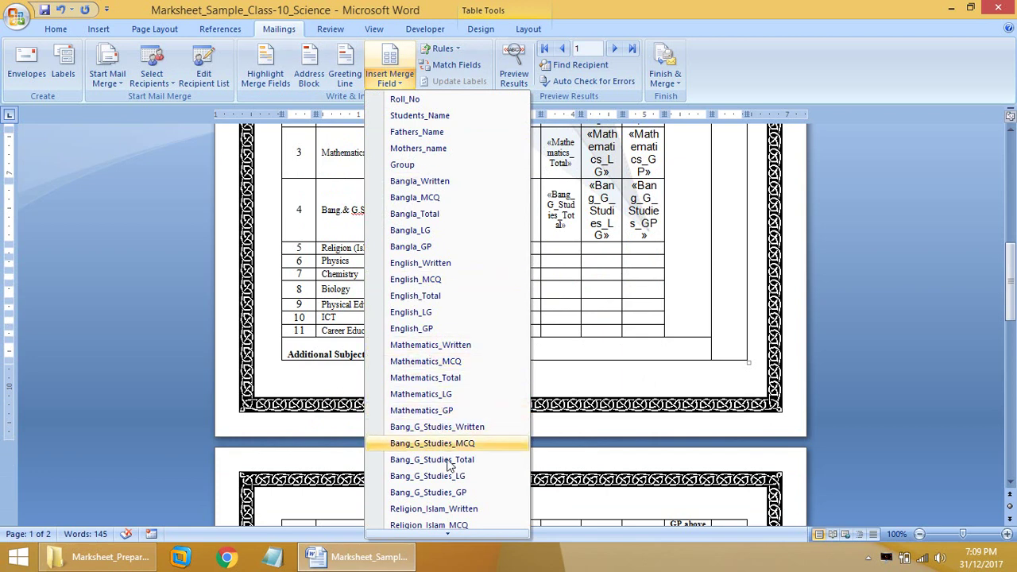
pyautogui.scroll(-1, 451, 450)
pyautogui.scroll(-2, 451, 449)
pyautogui.scroll(-1, 451, 448)
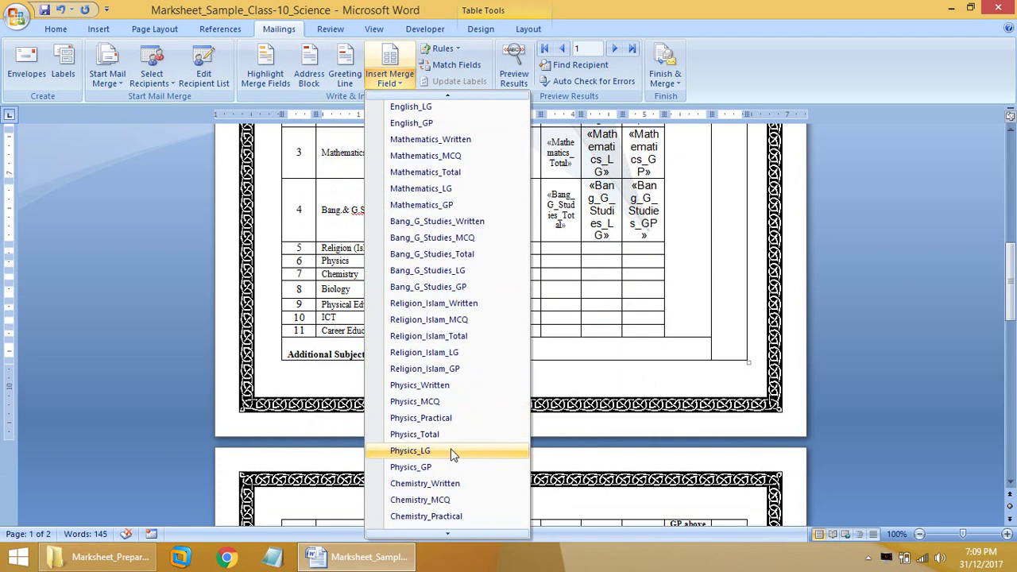
pyautogui.click(434, 306)
pyautogui.press('Tab')
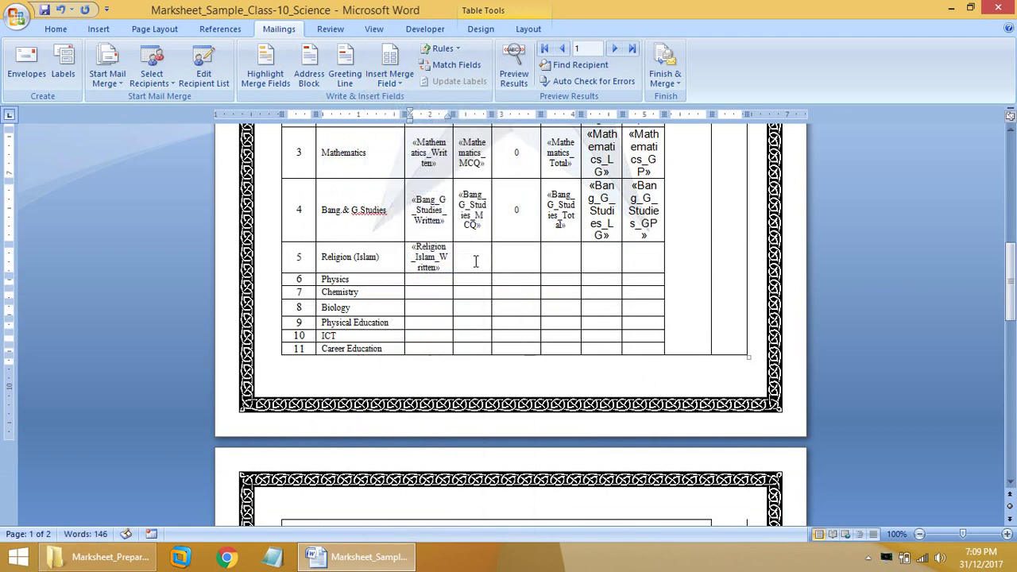
pyautogui.click(391, 80)
pyautogui.scroll(-1, 454, 421)
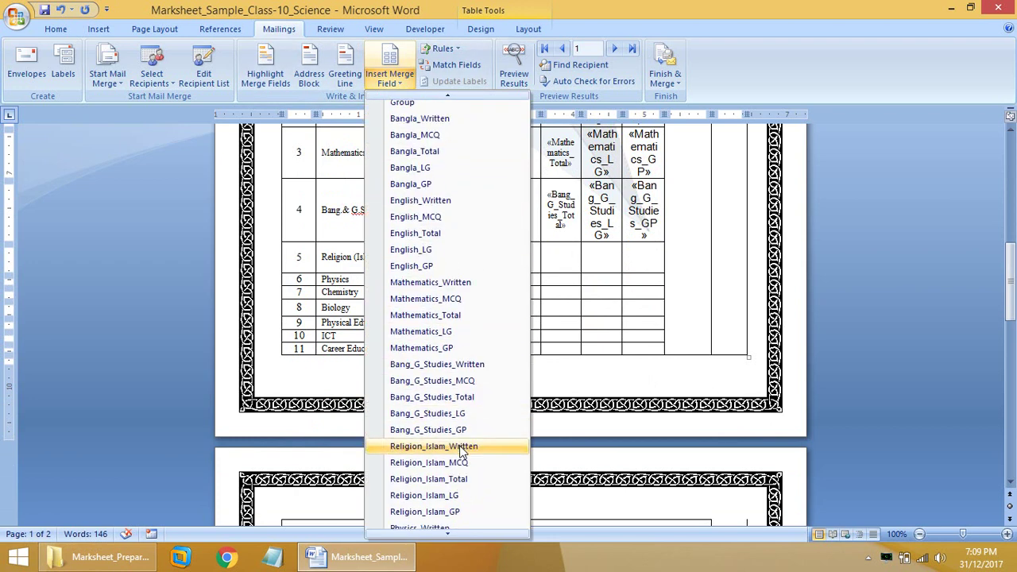
pyautogui.scroll(-1, 456, 459)
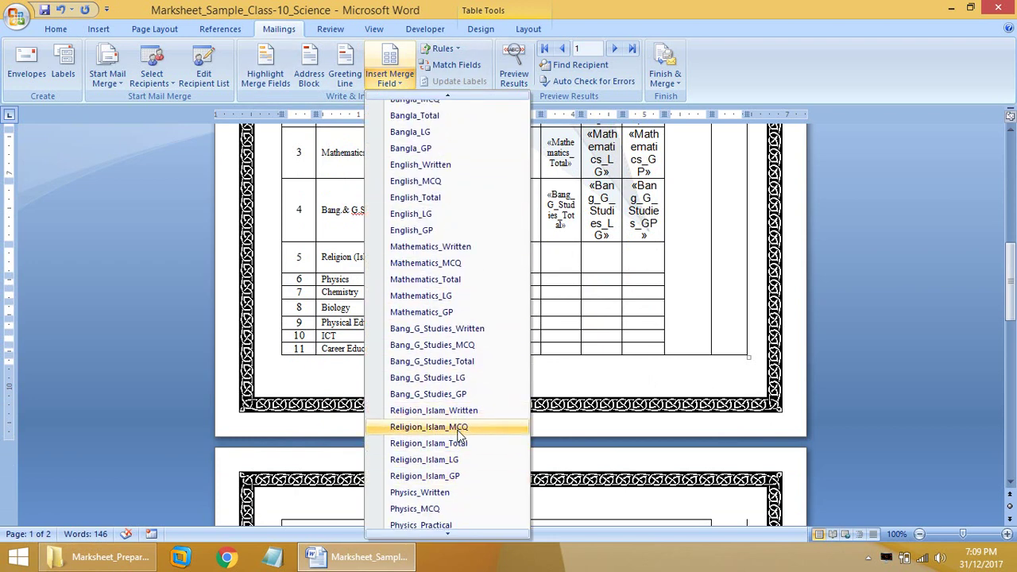
pyautogui.click(460, 429)
pyautogui.click(526, 264)
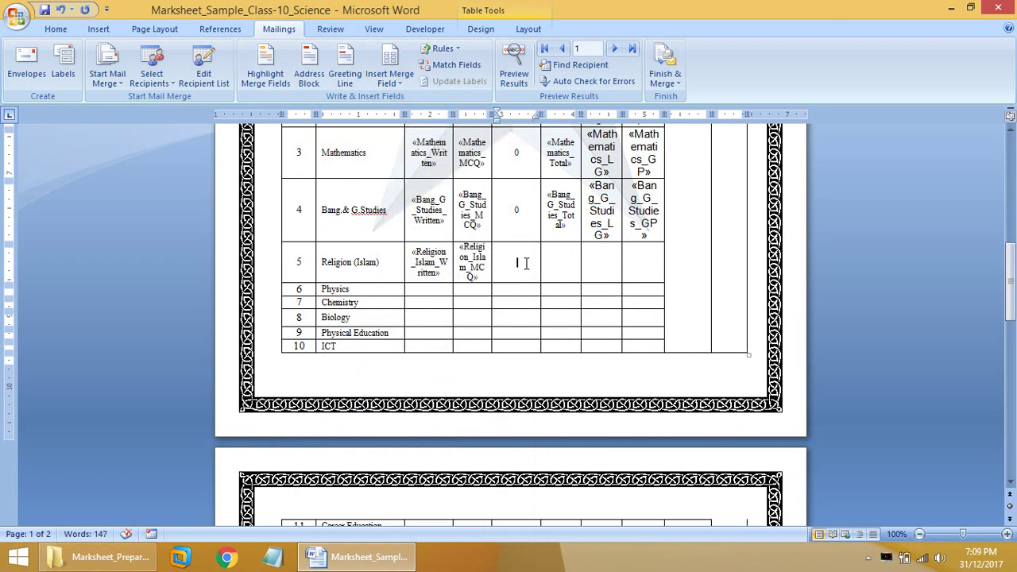
pyautogui.write('0')
# Step: Insert Religion_Islam_Total, Religion_Islam_LG and Religion_Islam_GP fields into the Religion row
pyautogui.click(569, 273)
pyautogui.click(389, 80)
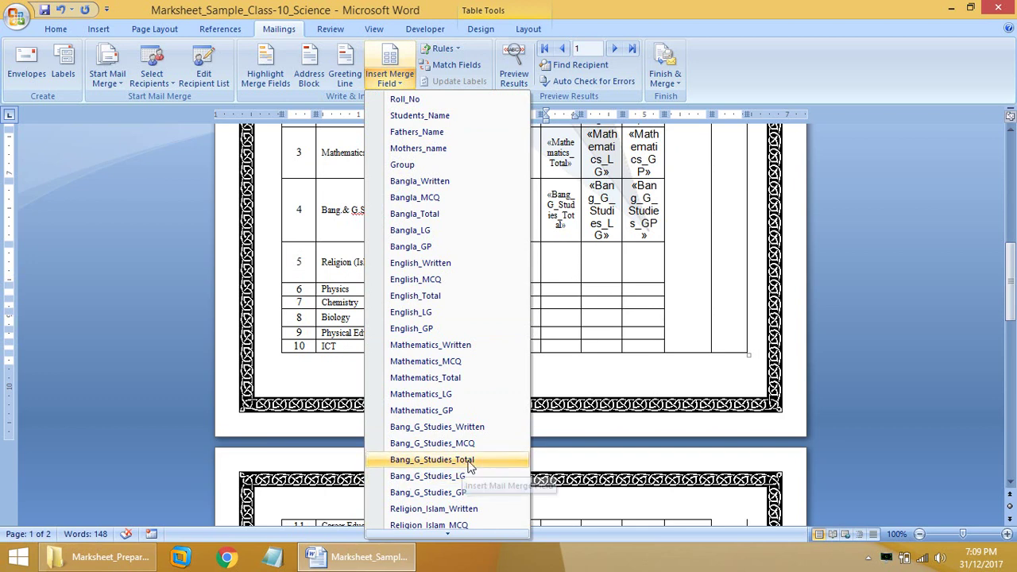
pyautogui.scroll(-2, 465, 468)
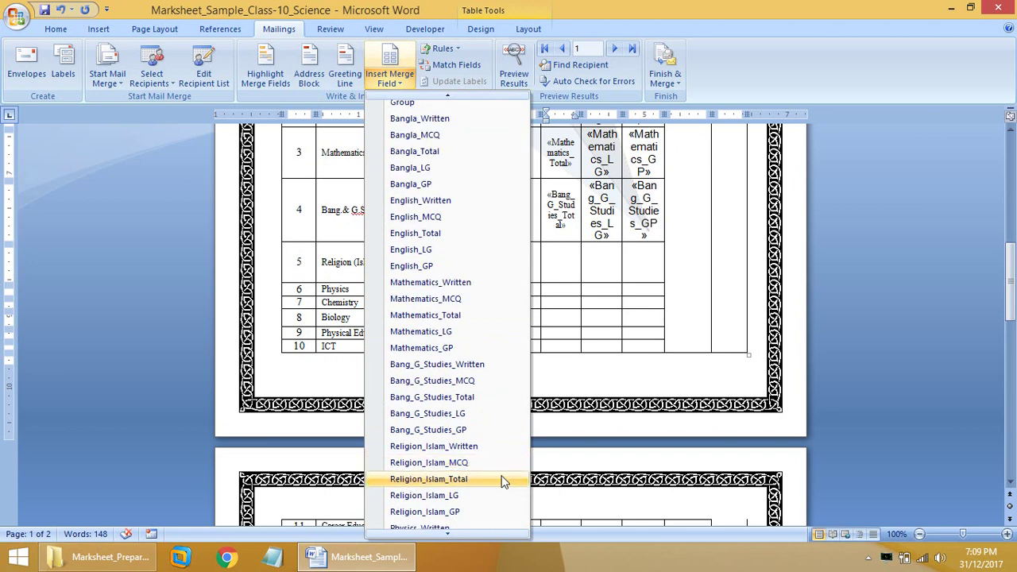
pyautogui.click(459, 480)
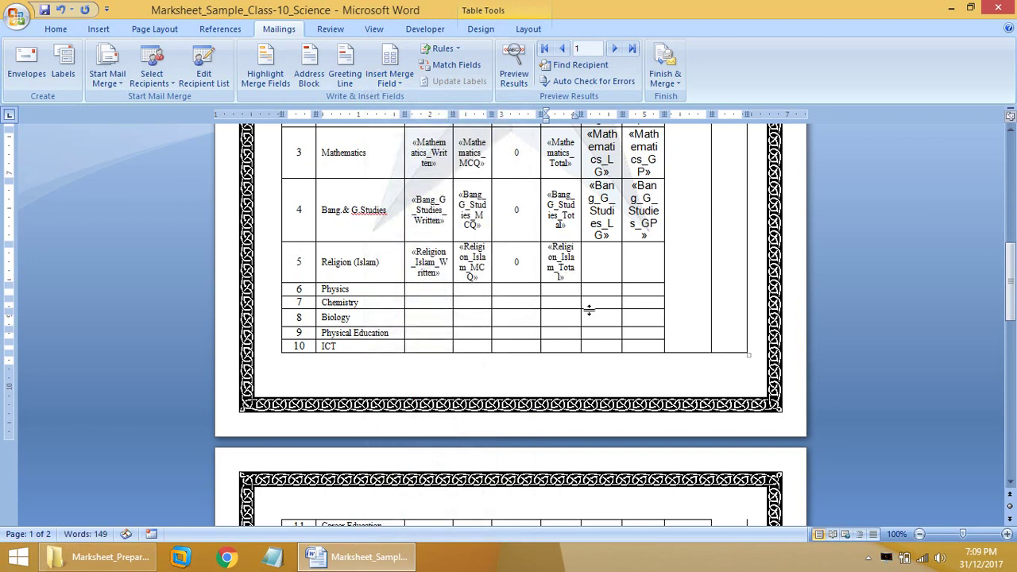
pyautogui.click(605, 256)
pyautogui.click(390, 79)
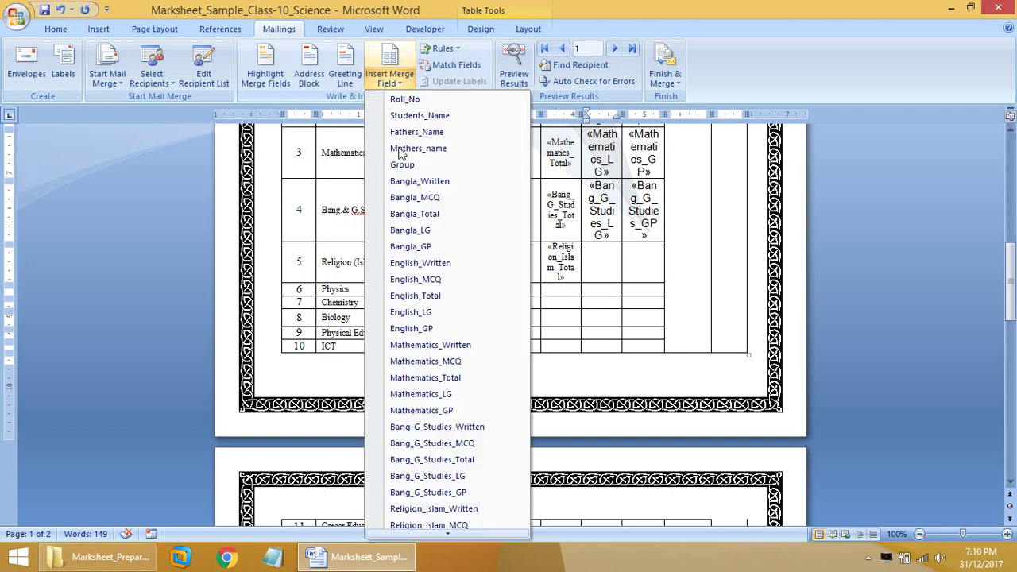
pyautogui.scroll(-2, 465, 480)
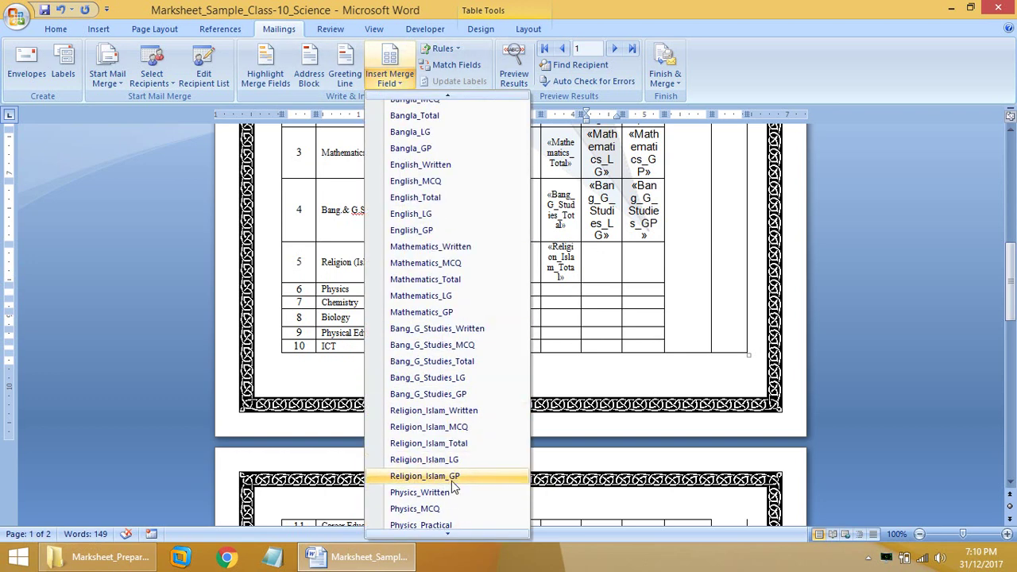
pyautogui.click(447, 460)
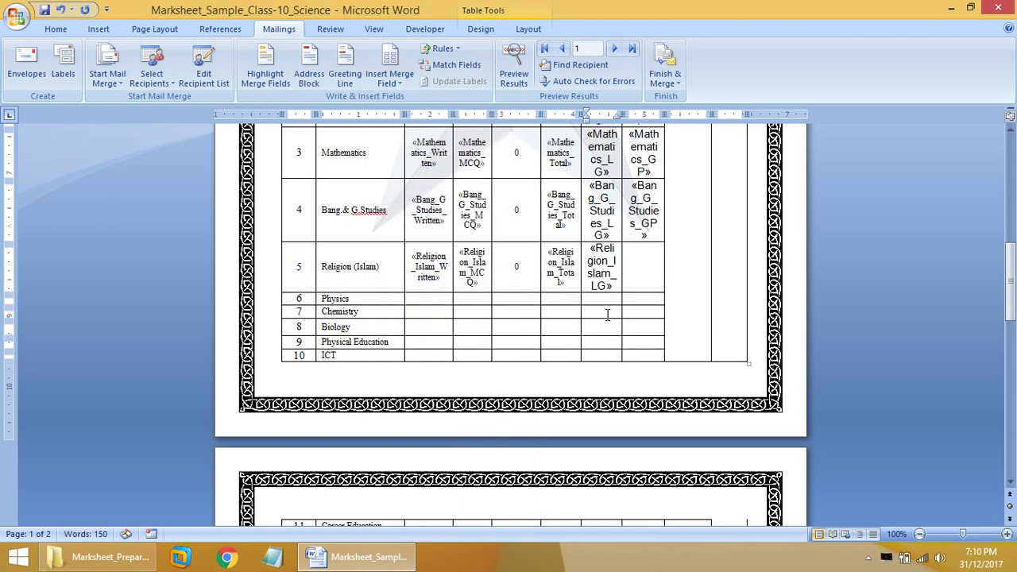
pyautogui.click(624, 266)
pyautogui.click(643, 277)
pyautogui.click(390, 73)
pyautogui.scroll(-3, 429, 373)
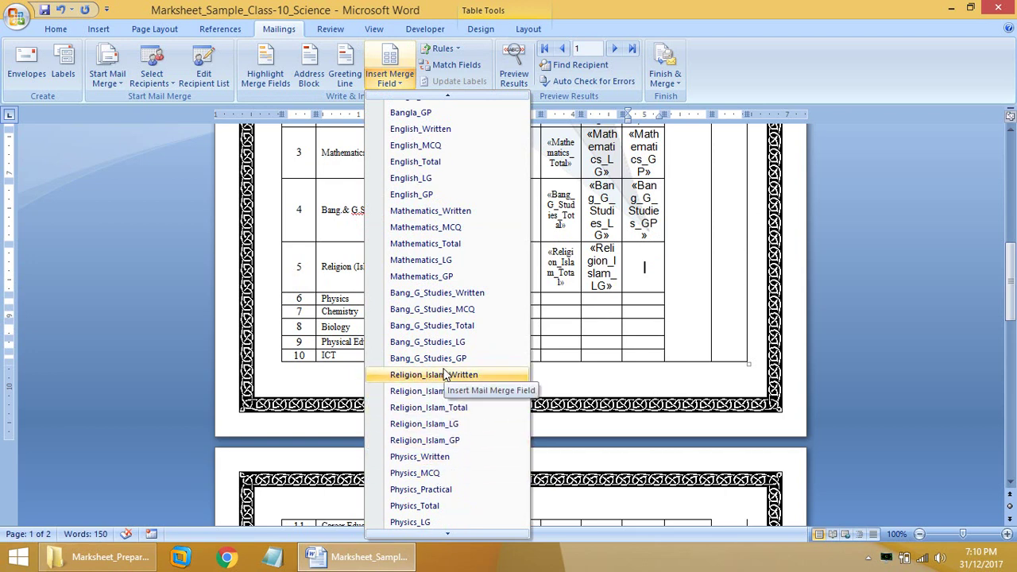
pyautogui.scroll(-2, 448, 377)
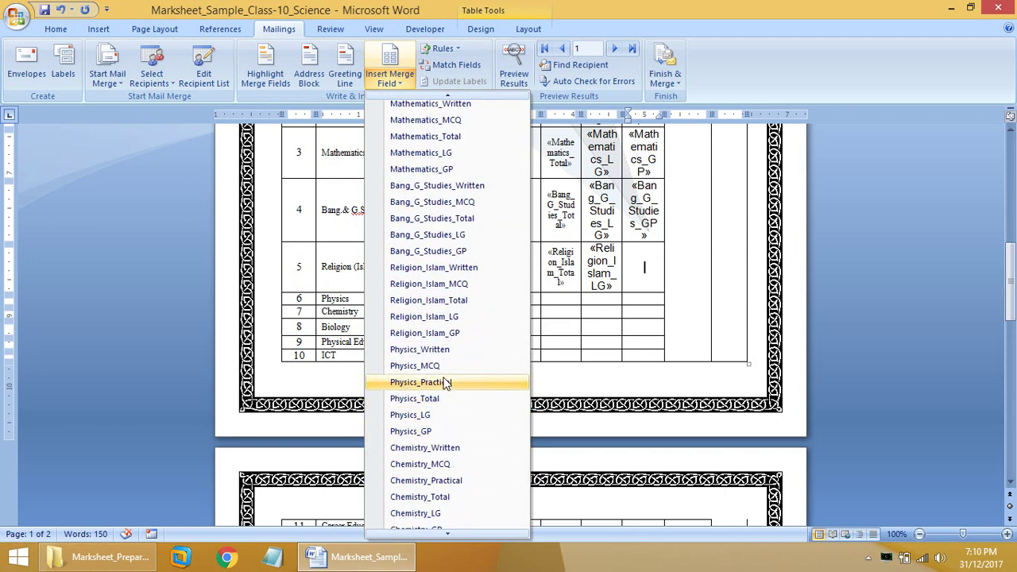
pyautogui.click(439, 334)
pyautogui.scroll(-2, 565, 296)
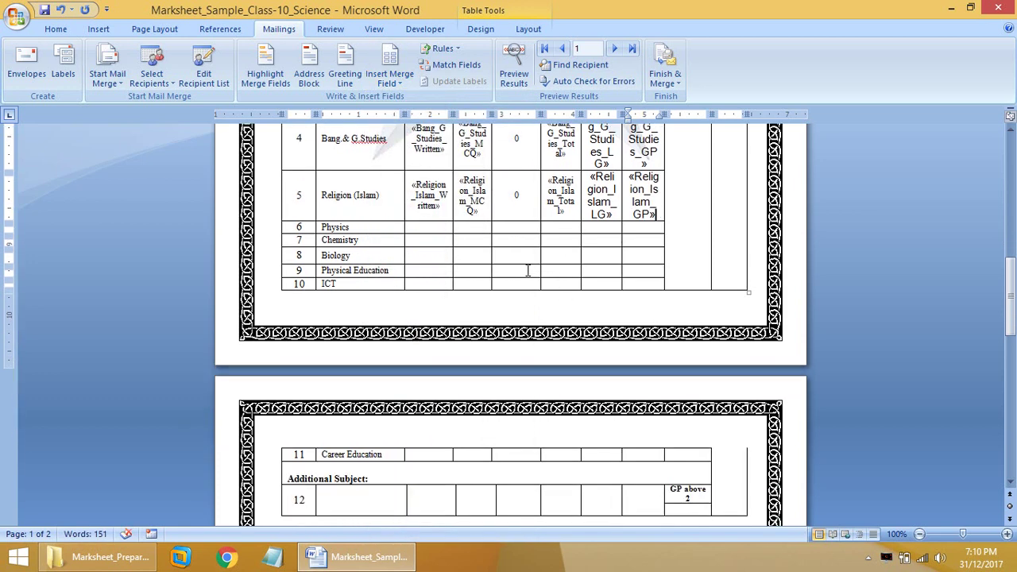
# Step: Insert the Physics_Written, Physics_MCQ and Physics_Practical merge fields into the Physics row
pyautogui.click(441, 228)
pyautogui.click(400, 79)
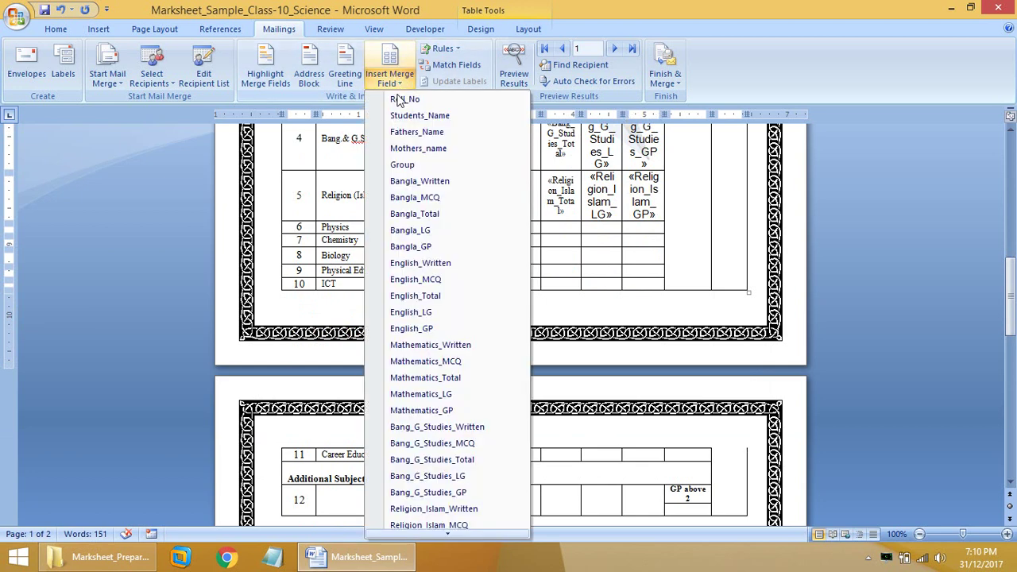
pyautogui.scroll(-2, 445, 346)
pyautogui.scroll(-1, 448, 425)
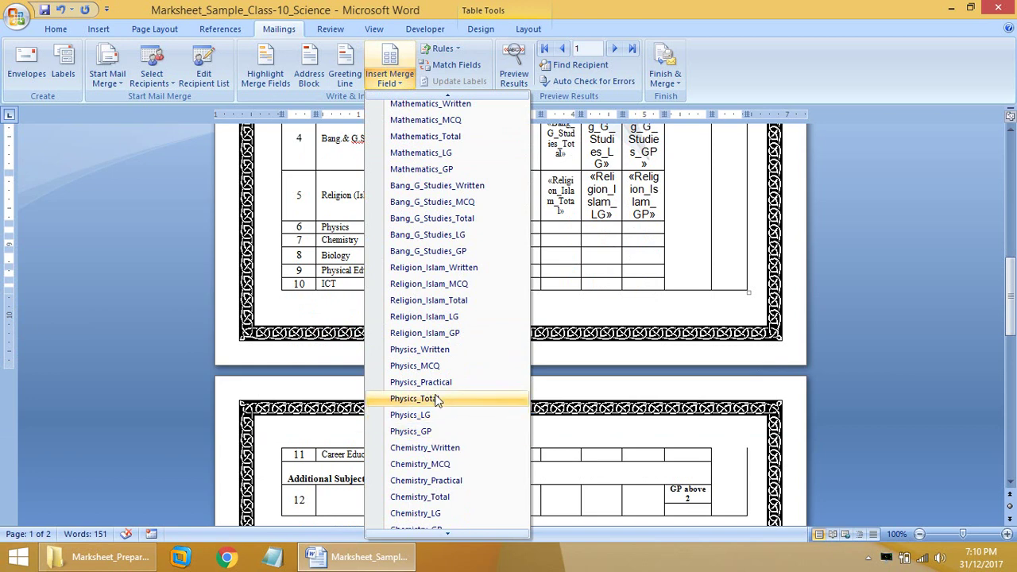
pyautogui.click(421, 349)
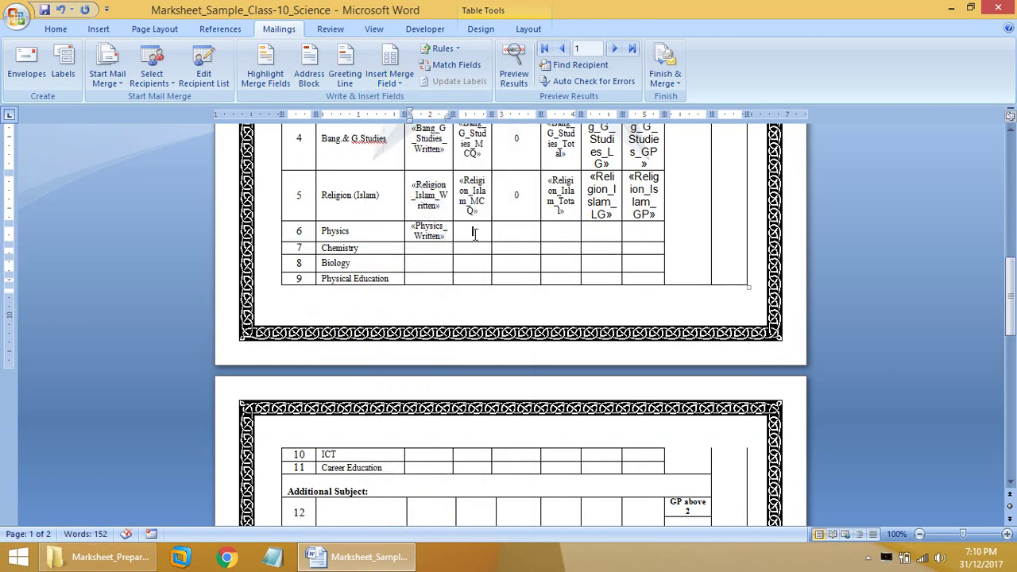
pyautogui.click(473, 233)
pyautogui.click(389, 75)
pyautogui.scroll(-3, 443, 386)
pyautogui.scroll(-2, 443, 401)
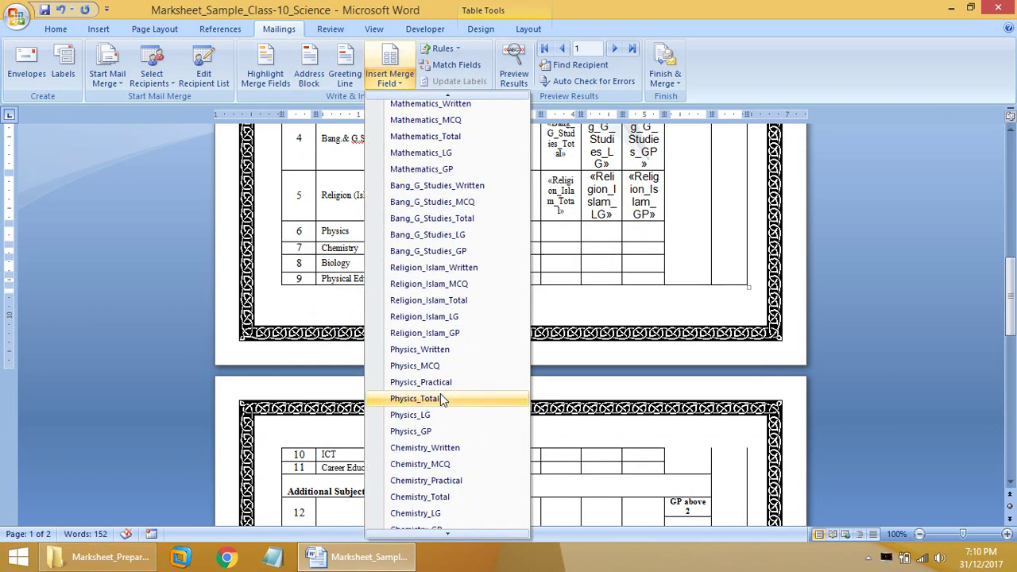
pyautogui.click(417, 366)
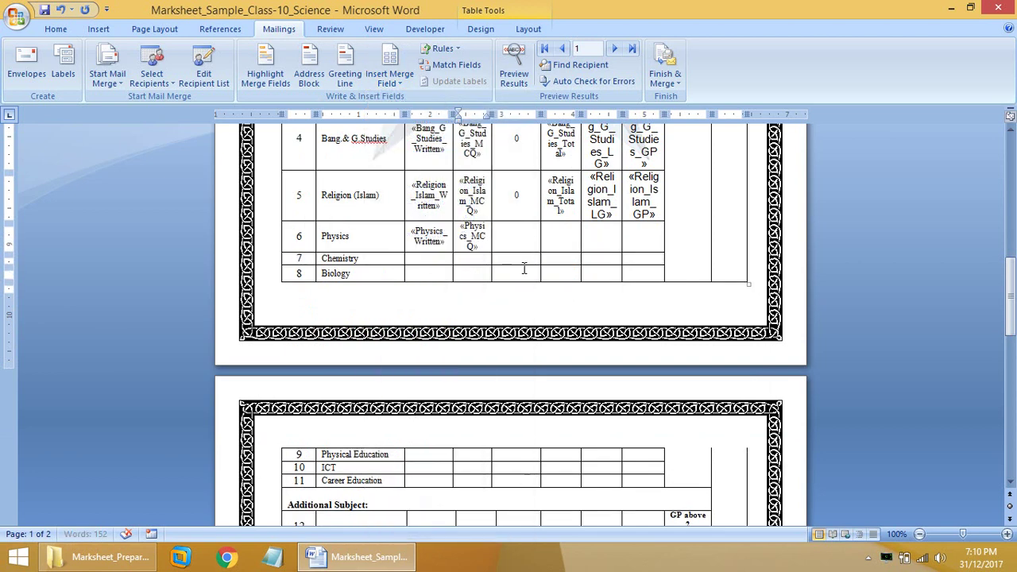
pyautogui.click(389, 76)
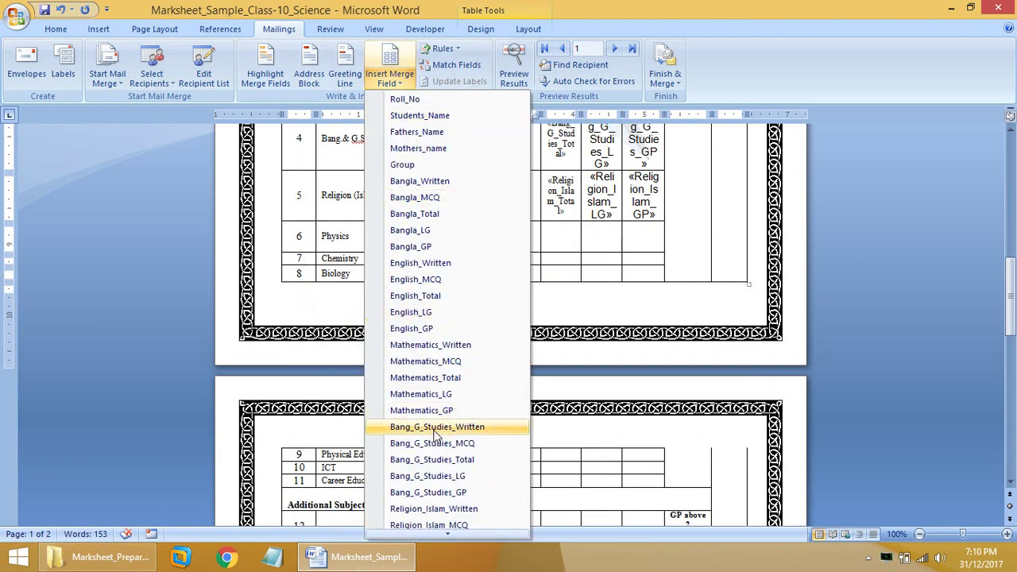
pyautogui.scroll(-3, 440, 425)
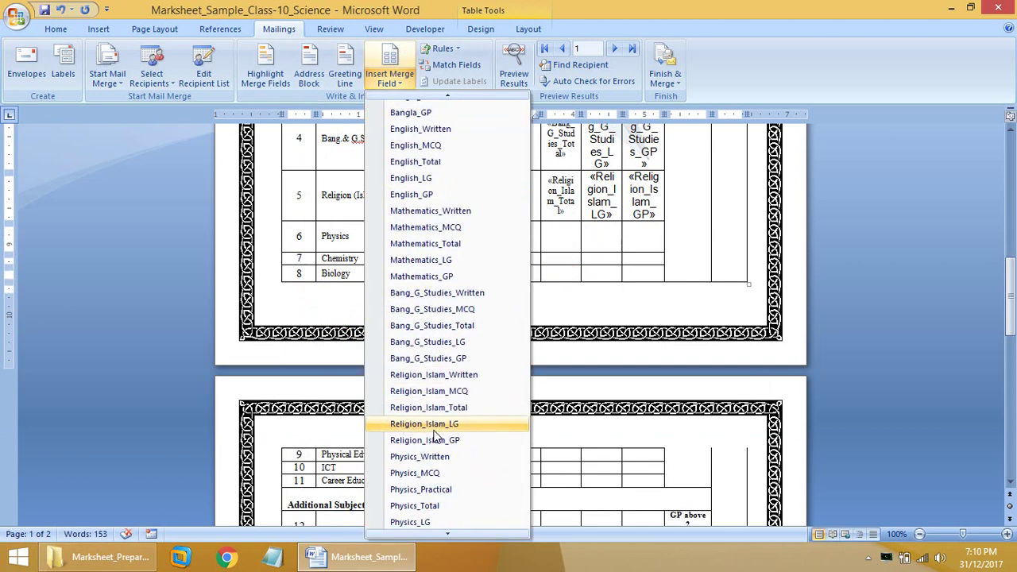
pyautogui.click(425, 490)
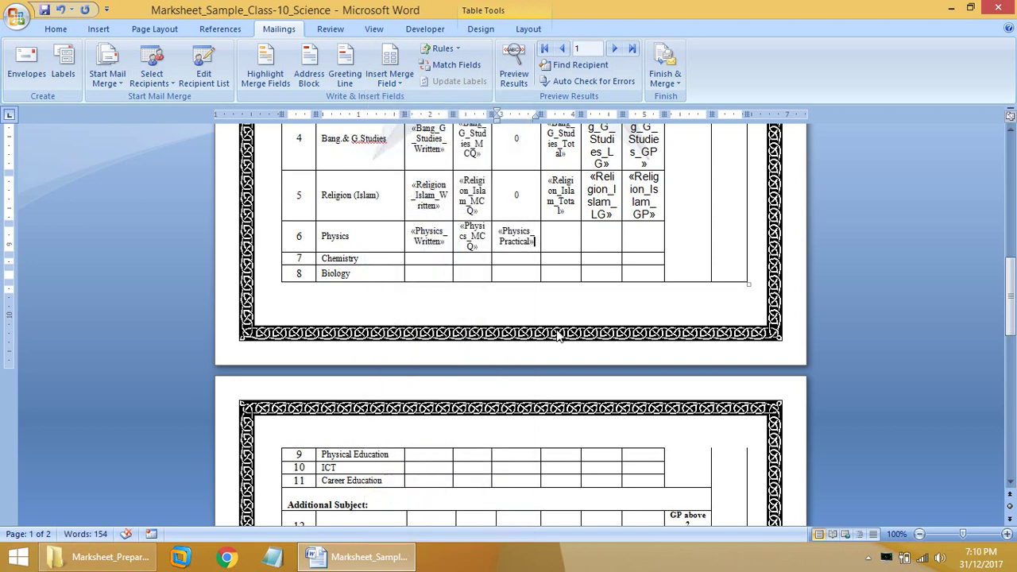
# Step: Insert the Physics_Total, Physics_LG and Physics_GP merge fields into the remaining Physics cells
pyautogui.click(561, 235)
pyautogui.click(389, 76)
pyautogui.scroll(-4, 445, 437)
pyautogui.scroll(-3, 437, 444)
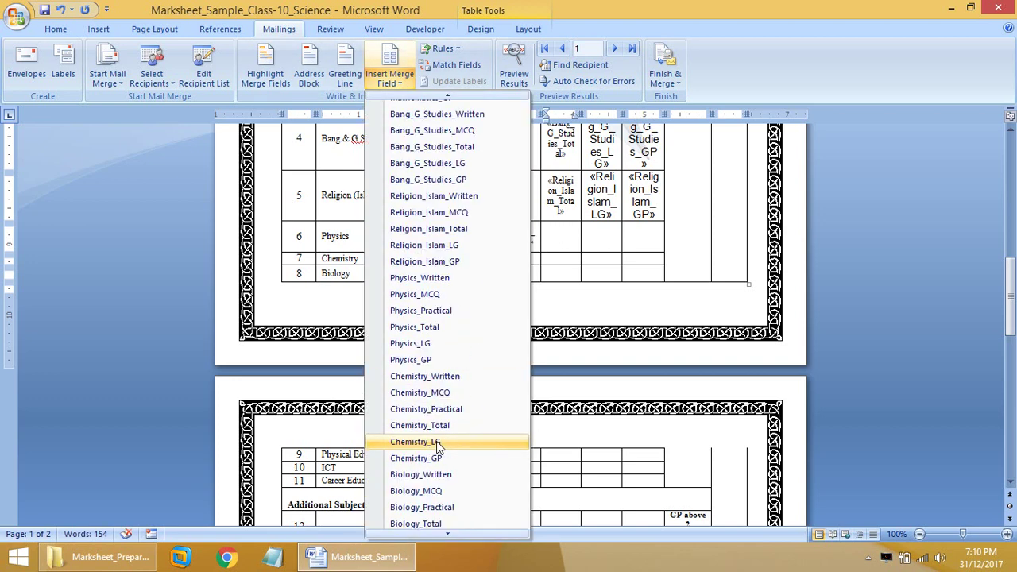
pyautogui.click(429, 329)
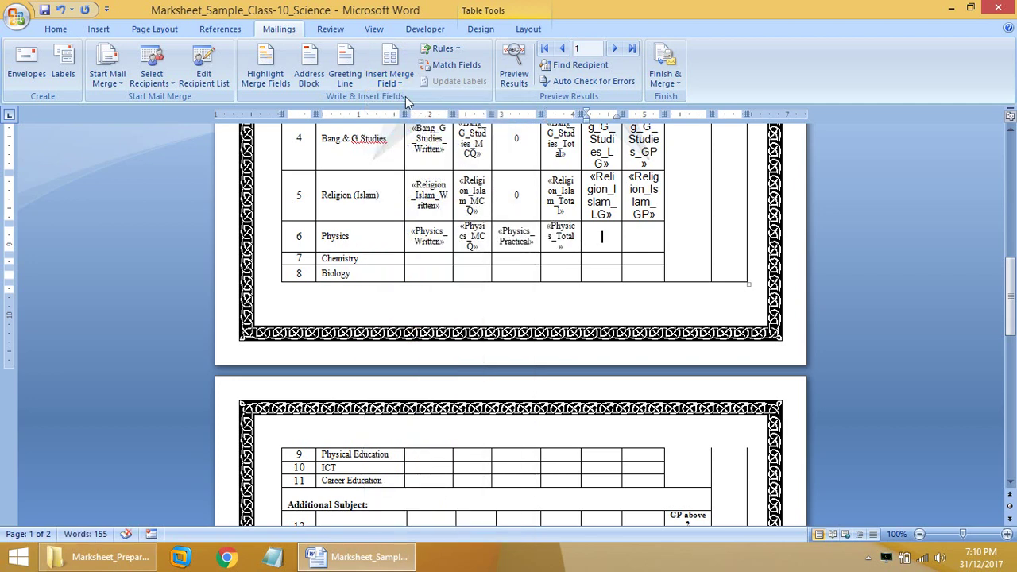
pyautogui.click(389, 73)
pyautogui.scroll(-2, 447, 393)
pyautogui.scroll(-2, 445, 409)
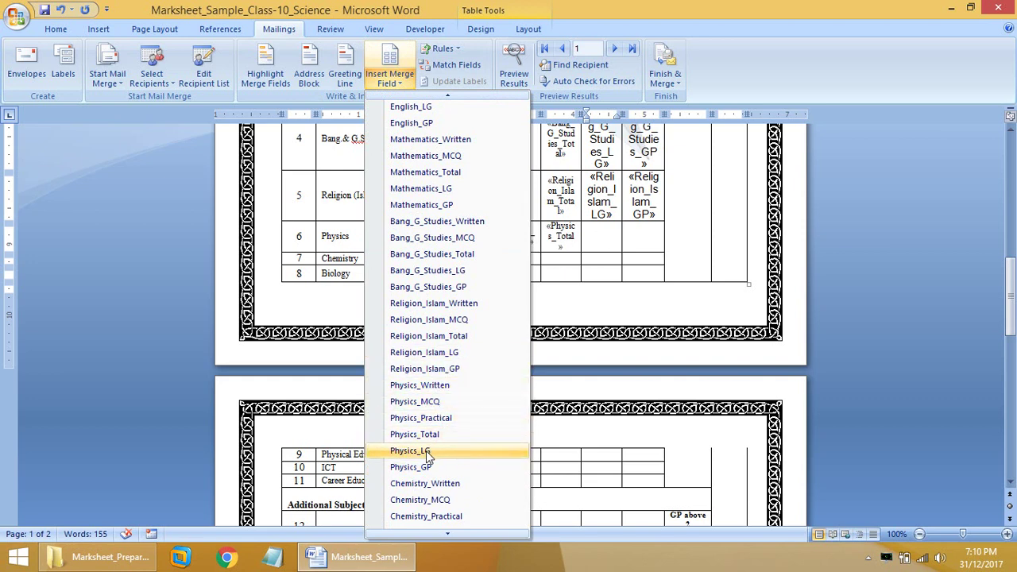
pyautogui.click(426, 451)
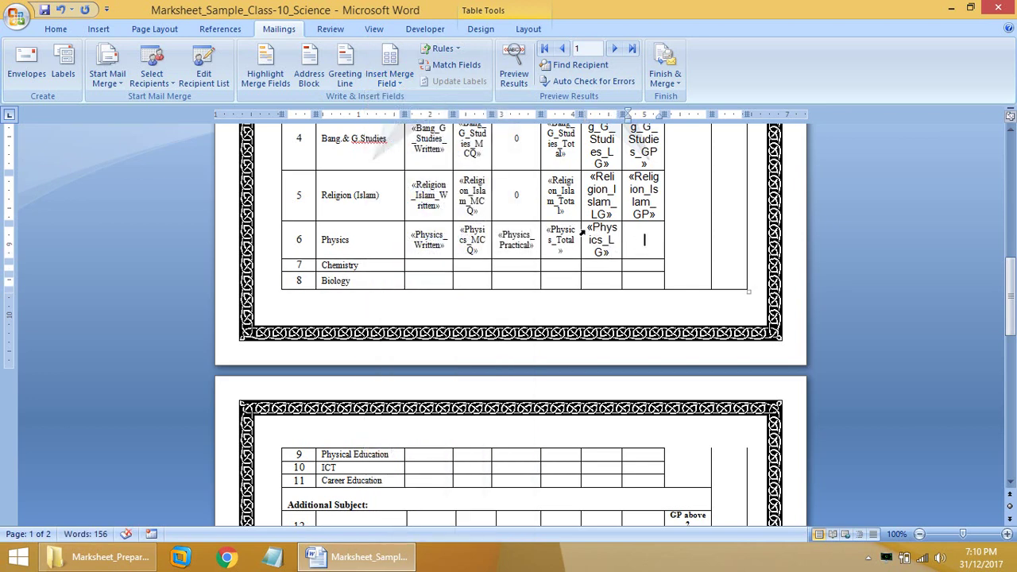
pyautogui.scroll(-1, 359, 244)
pyautogui.click(389, 76)
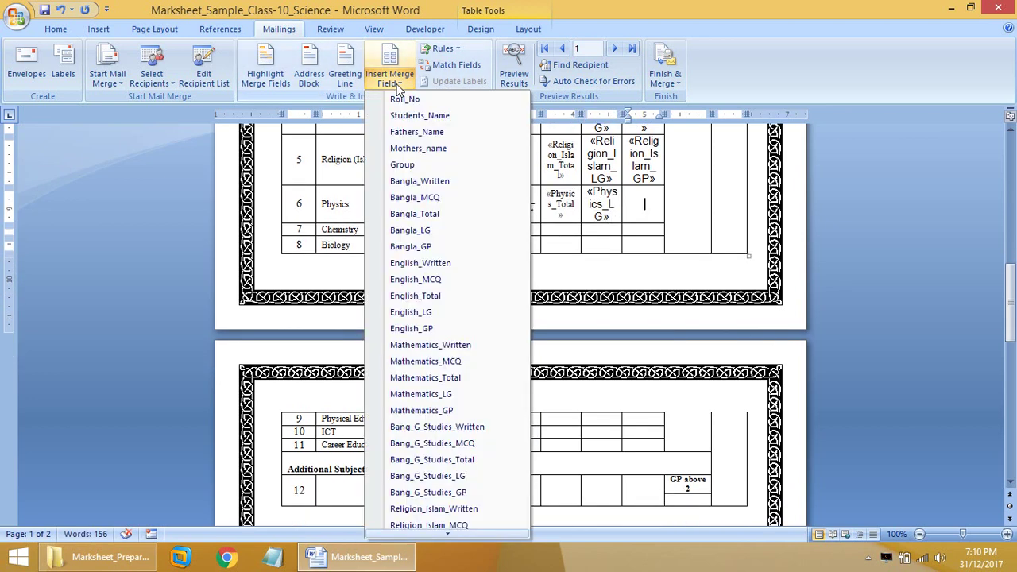
pyautogui.scroll(-4, 472, 359)
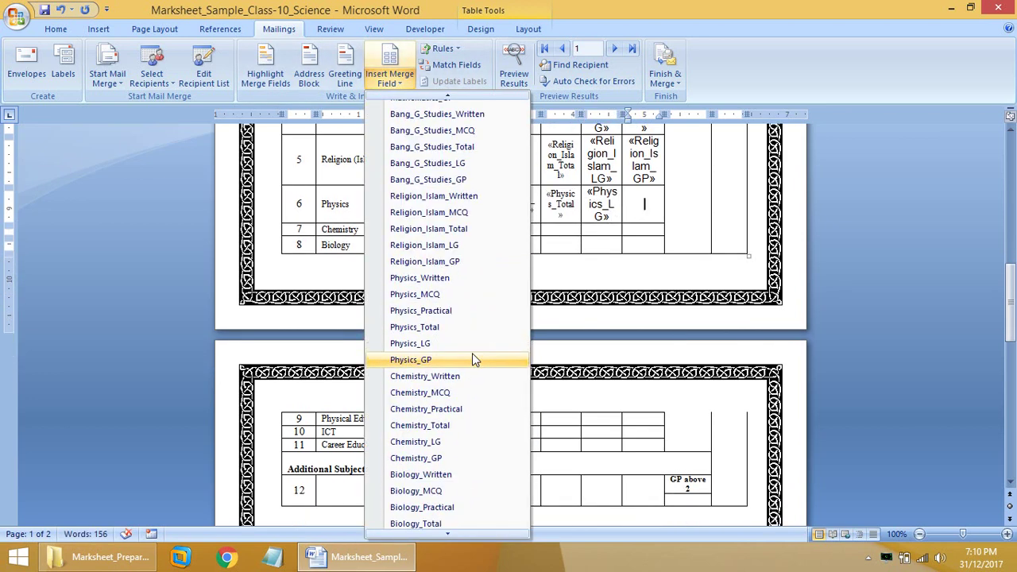
pyautogui.click(427, 361)
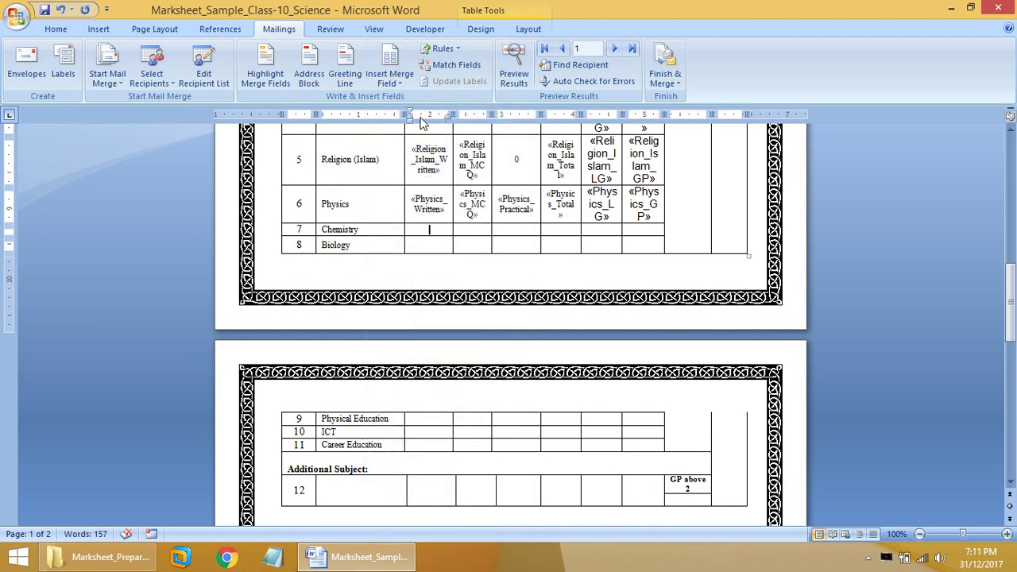
# Step: Insert the Chemistry_Written, Chemistry_MCQ and Chemistry_Practical merge fields into the Chemistry row
pyautogui.click(389, 76)
pyautogui.scroll(-5, 445, 401)
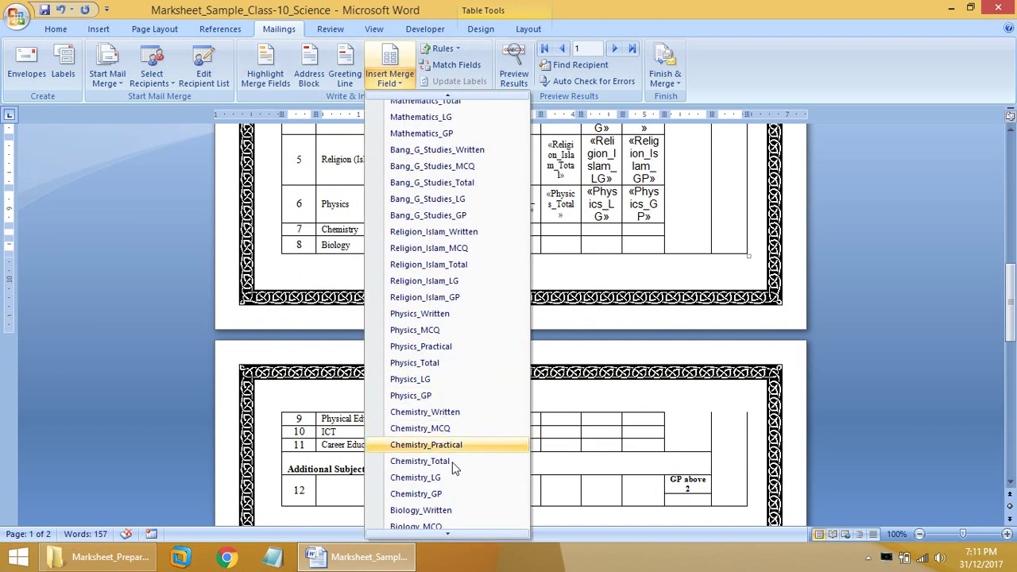
pyautogui.click(425, 412)
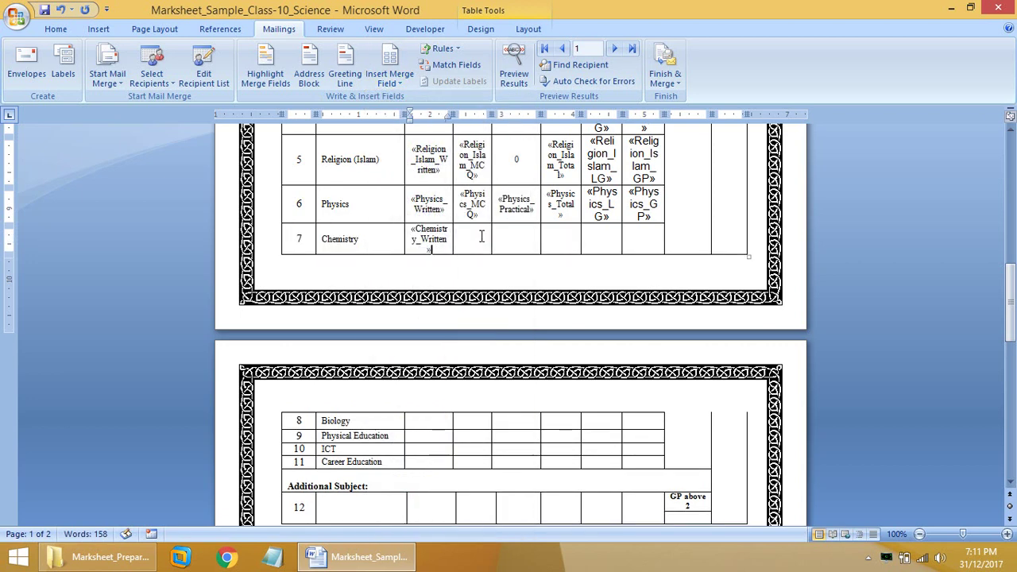
pyautogui.click(480, 236)
pyautogui.click(389, 75)
pyautogui.scroll(-4, 405, 413)
pyautogui.scroll(-2, 421, 492)
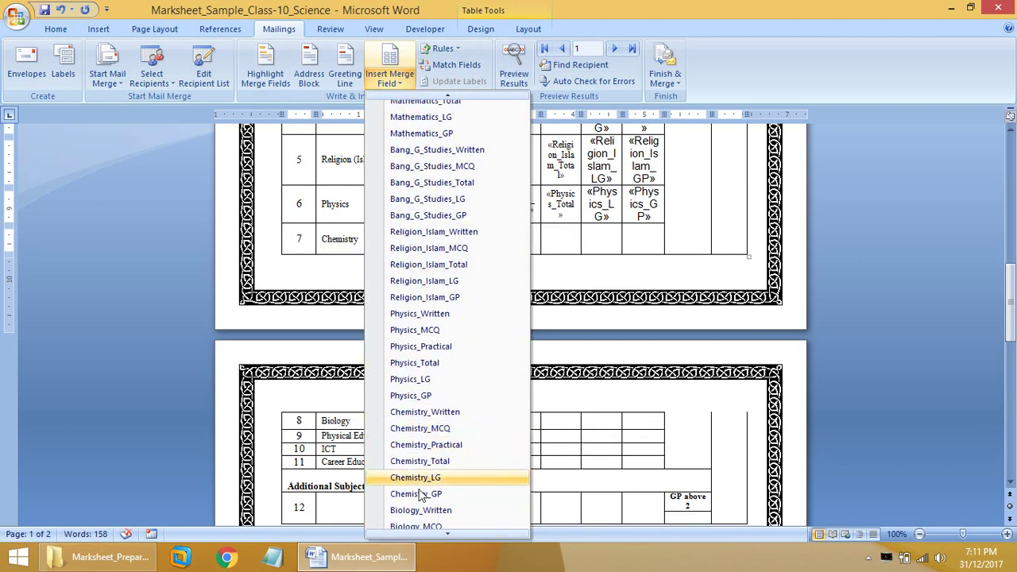
pyautogui.click(436, 428)
pyautogui.click(399, 82)
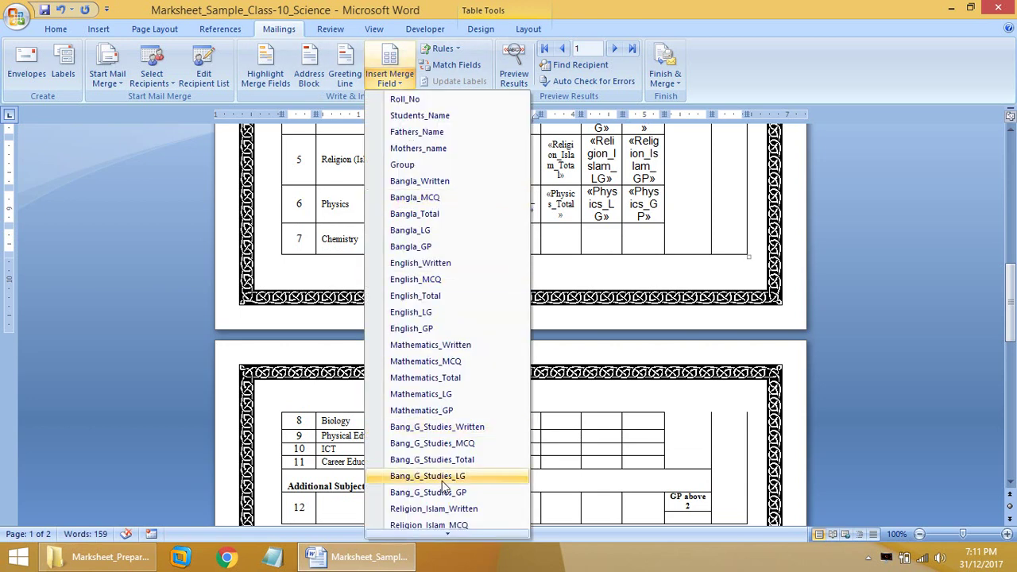
pyautogui.scroll(-5, 449, 485)
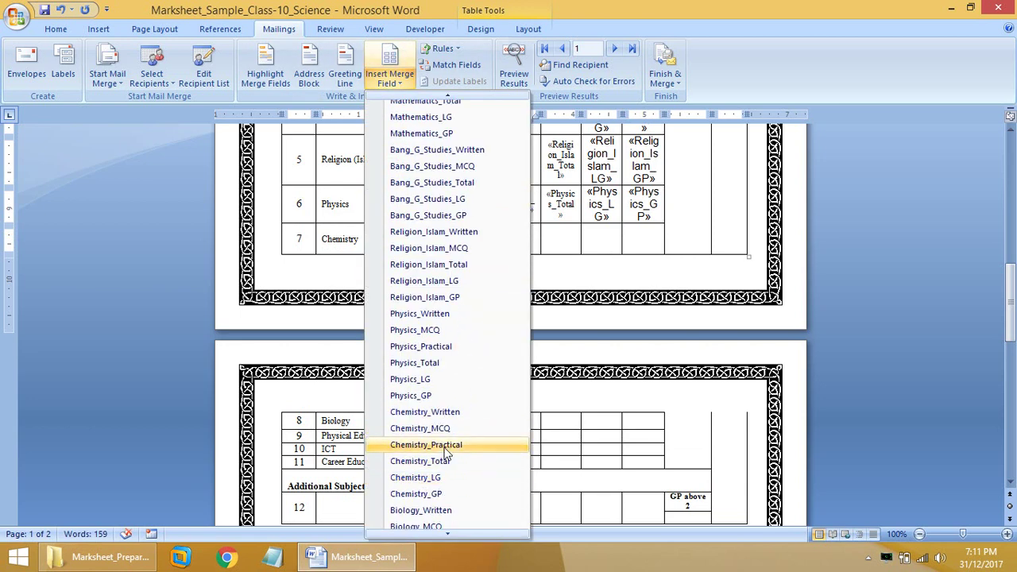
pyautogui.click(429, 445)
# Step: Insert the Chemistry_Total, Chemistry_LG and Chemistry_GP merge fields into the remaining Chemistry cells
pyautogui.click(390, 82)
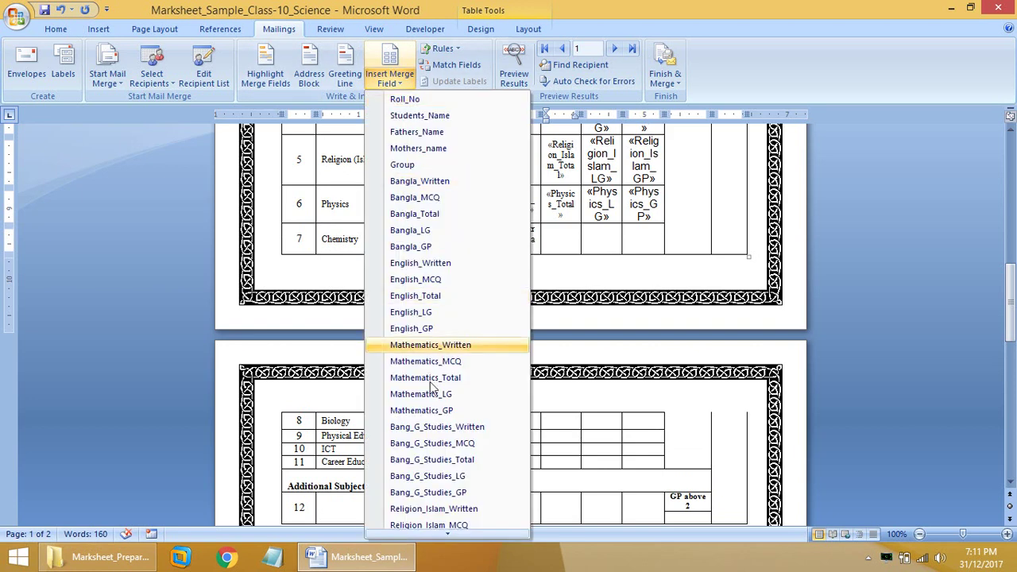
pyautogui.scroll(-3, 445, 477)
pyautogui.scroll(-3, 444, 485)
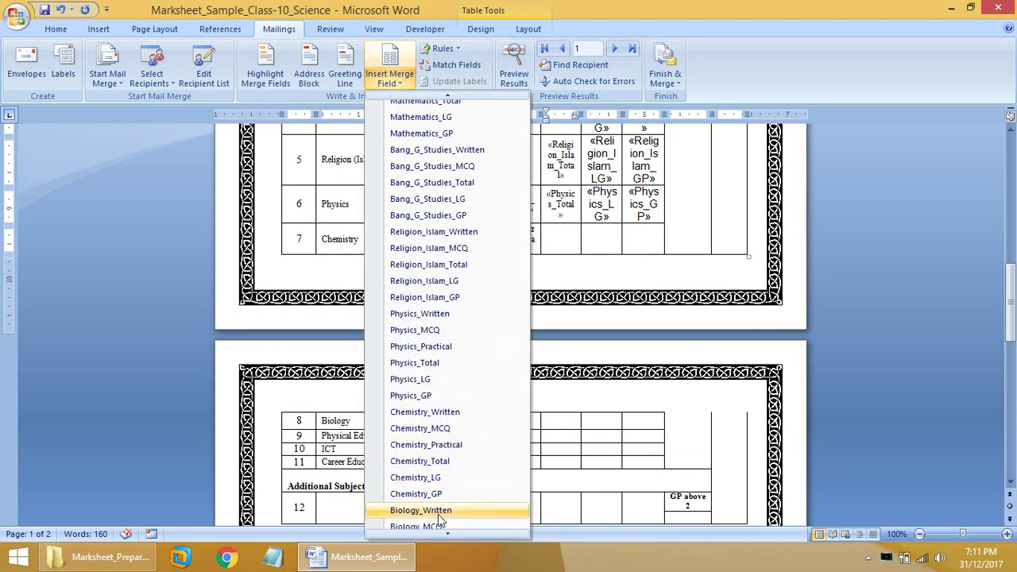
pyautogui.click(439, 463)
pyautogui.click(603, 237)
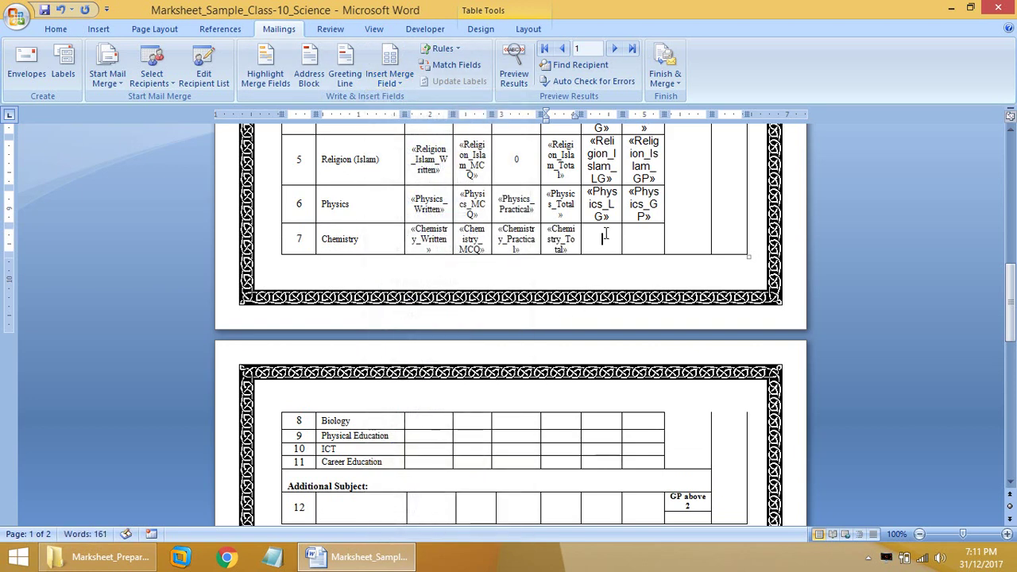
pyautogui.scroll(-1, 459, 211)
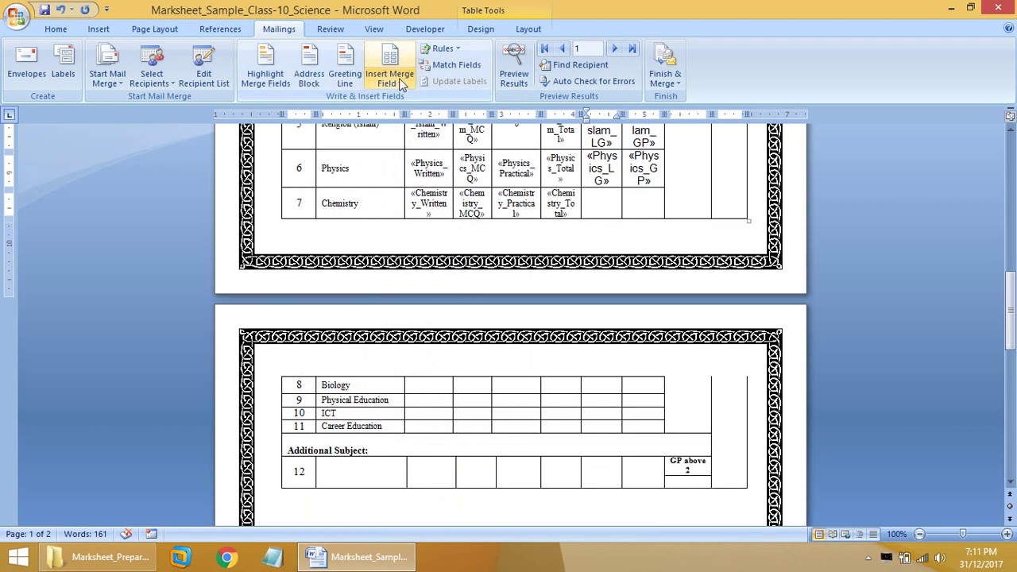
pyautogui.click(402, 86)
pyautogui.scroll(-4, 477, 365)
pyautogui.scroll(-7, 477, 362)
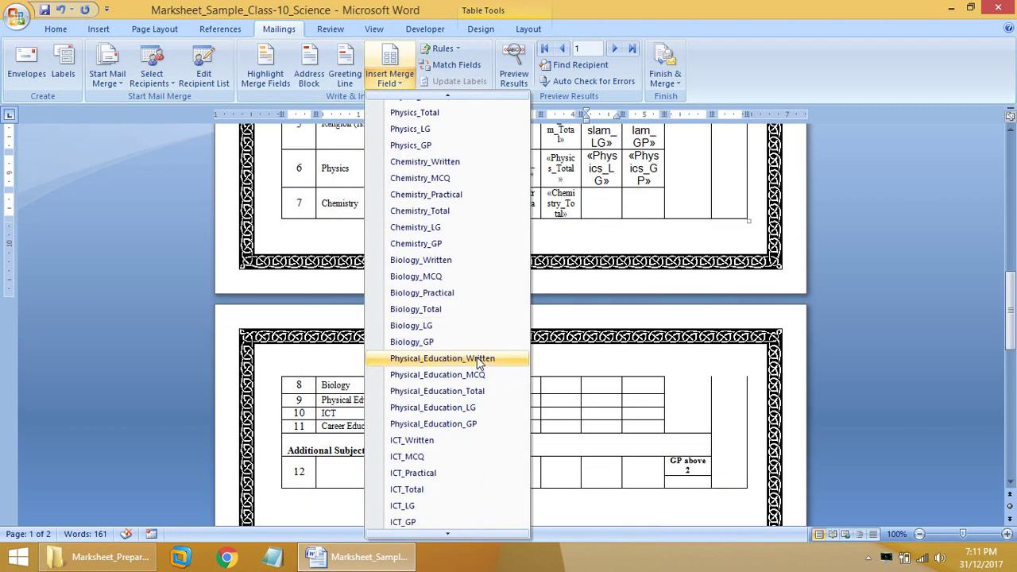
pyautogui.click(439, 227)
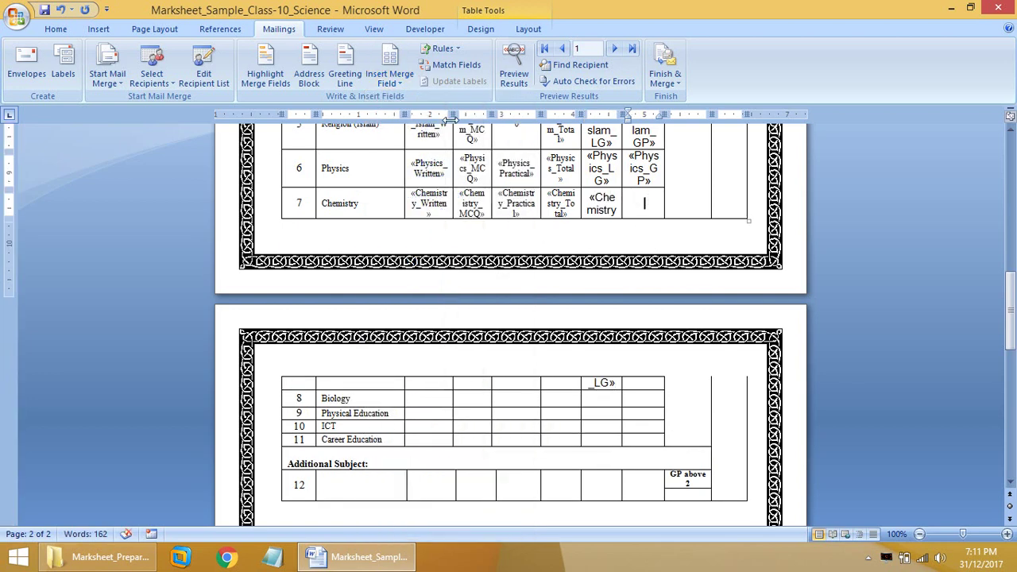
pyautogui.click(392, 87)
pyautogui.scroll(-4, 481, 284)
pyautogui.scroll(-2, 483, 413)
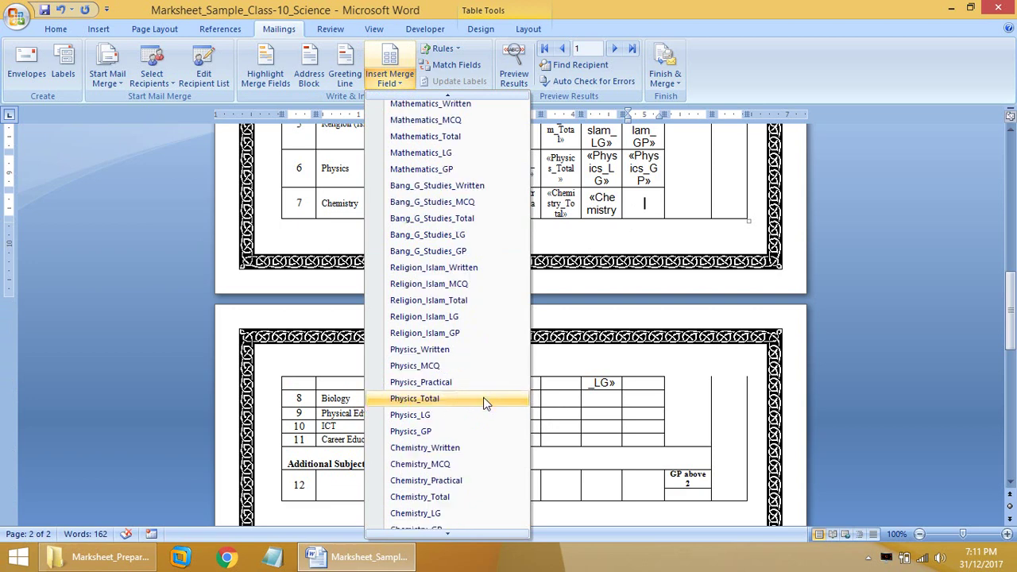
pyautogui.scroll(-3, 481, 399)
pyautogui.click(445, 424)
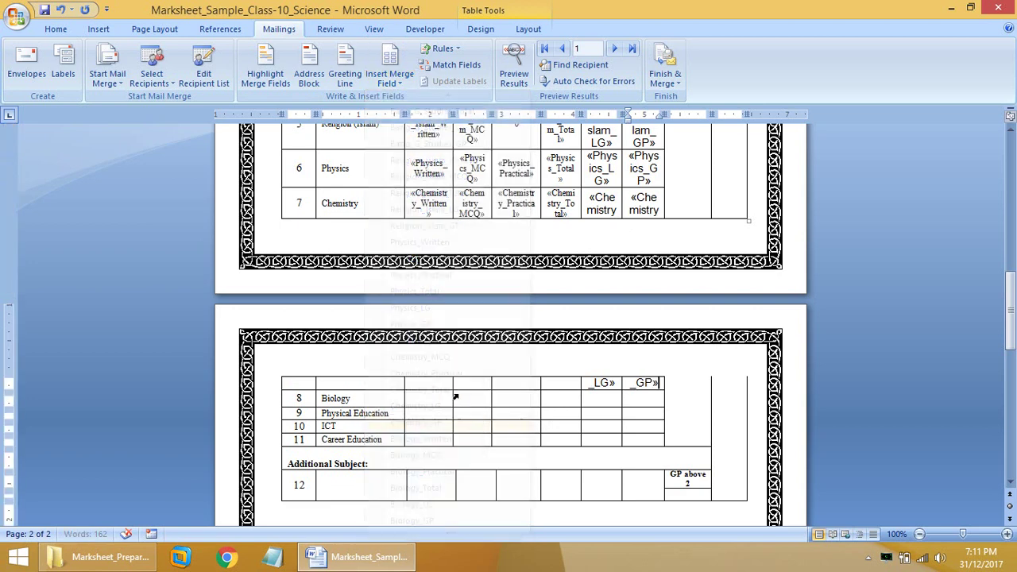
pyautogui.scroll(-3, 461, 393)
# Step: Insert the Biology_Written, Biology_MCQ and Biology_Practical merge fields into the Biology row
pyautogui.scroll(3, 477, 384)
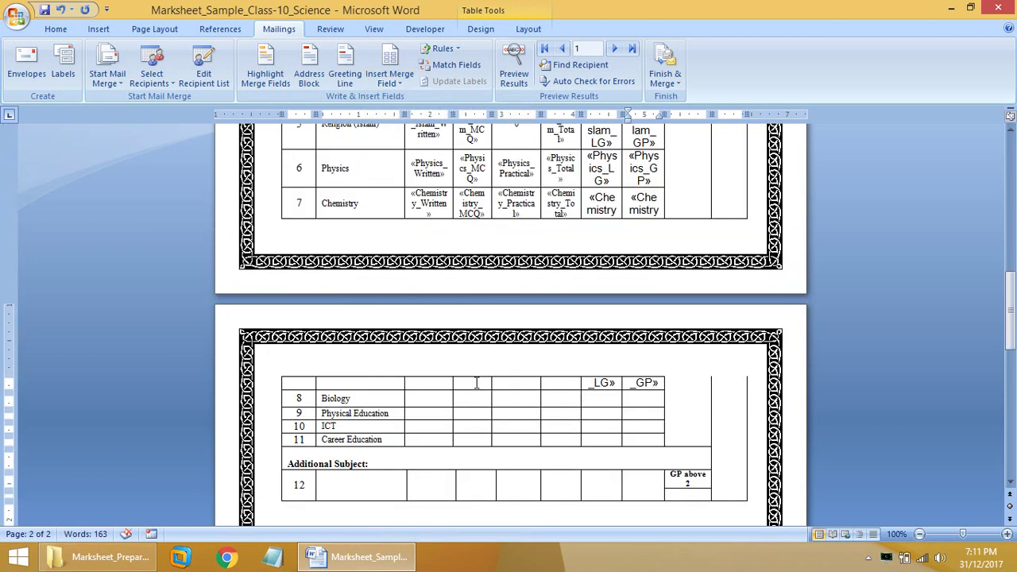
pyautogui.scroll(1, 477, 384)
pyautogui.scroll(-3, 475, 382)
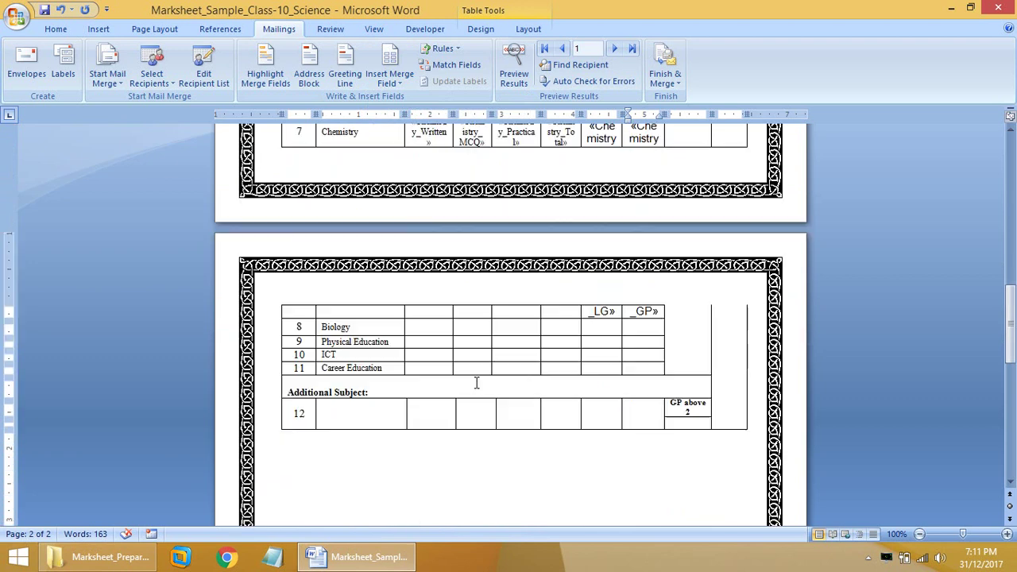
pyautogui.scroll(-2, 436, 342)
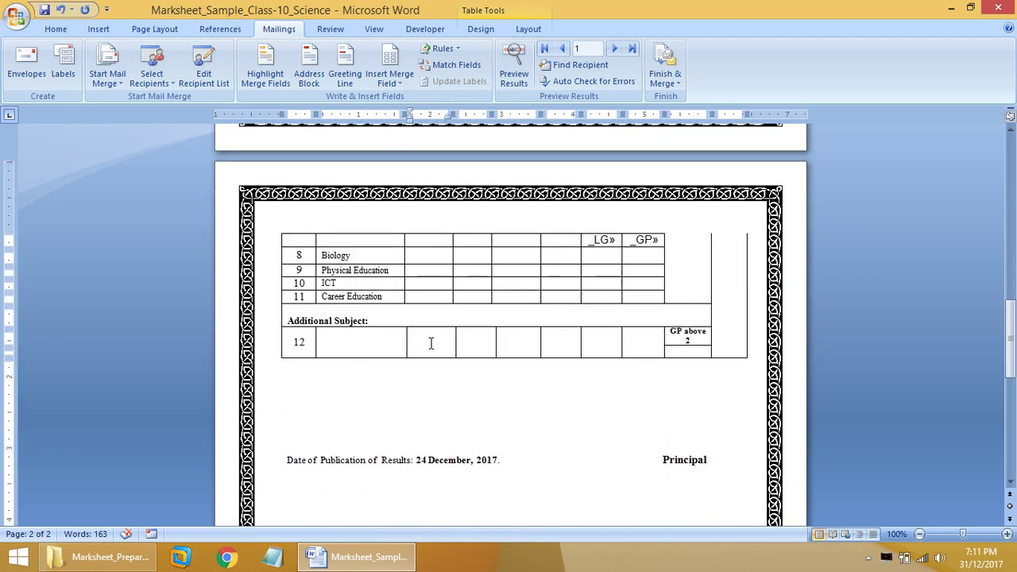
pyautogui.click(387, 80)
pyautogui.scroll(-8, 409, 293)
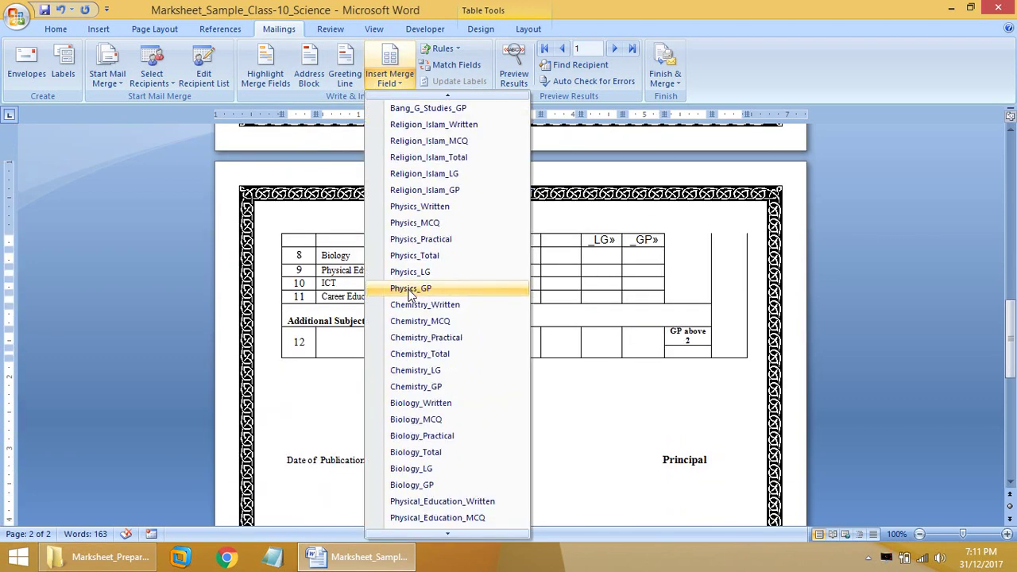
pyautogui.scroll(-1, 409, 293)
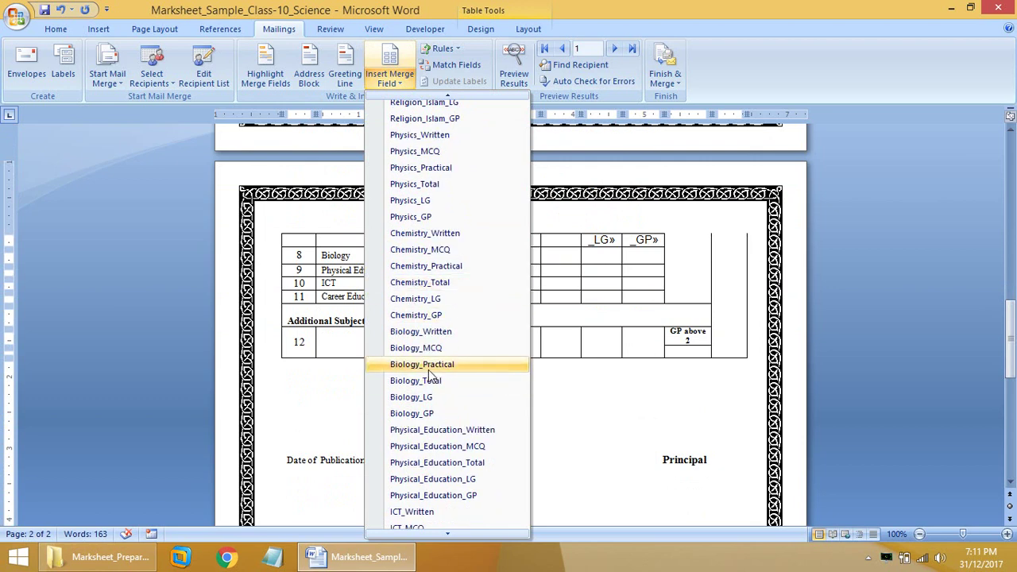
pyautogui.click(422, 332)
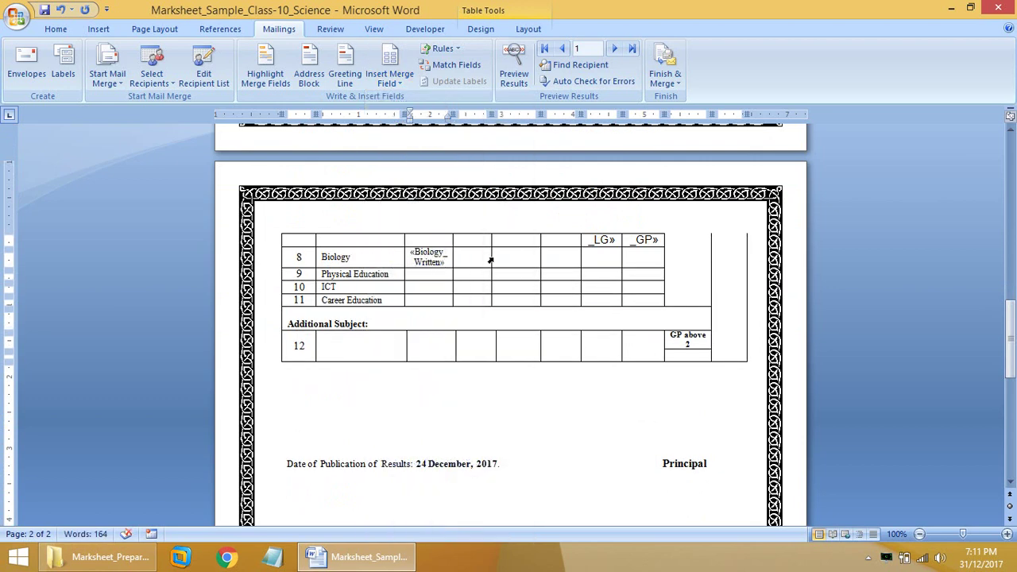
pyautogui.click(391, 79)
pyautogui.scroll(-4, 405, 318)
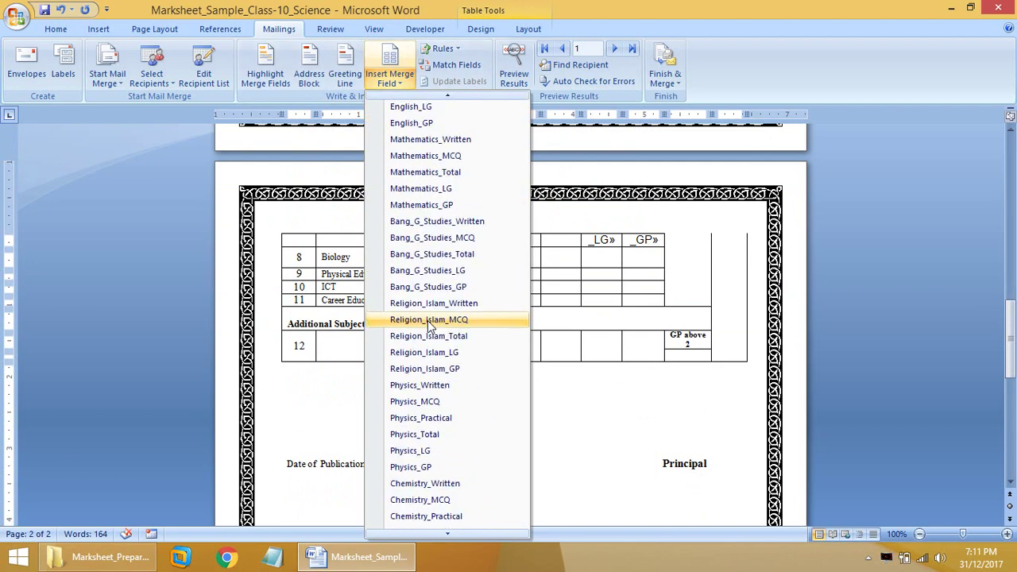
pyautogui.scroll(-4, 406, 318)
pyautogui.scroll(-4, 414, 322)
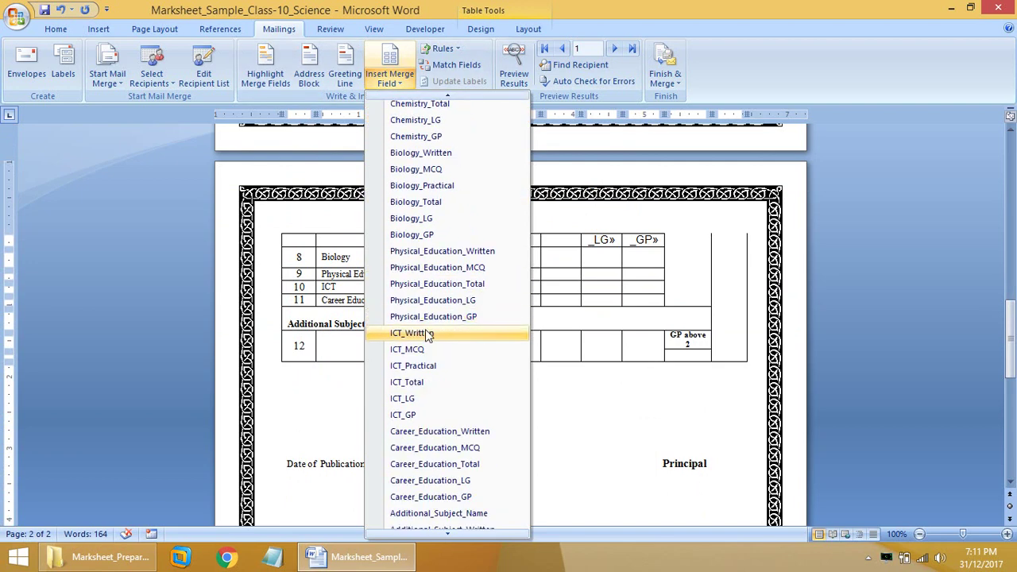
pyautogui.click(445, 168)
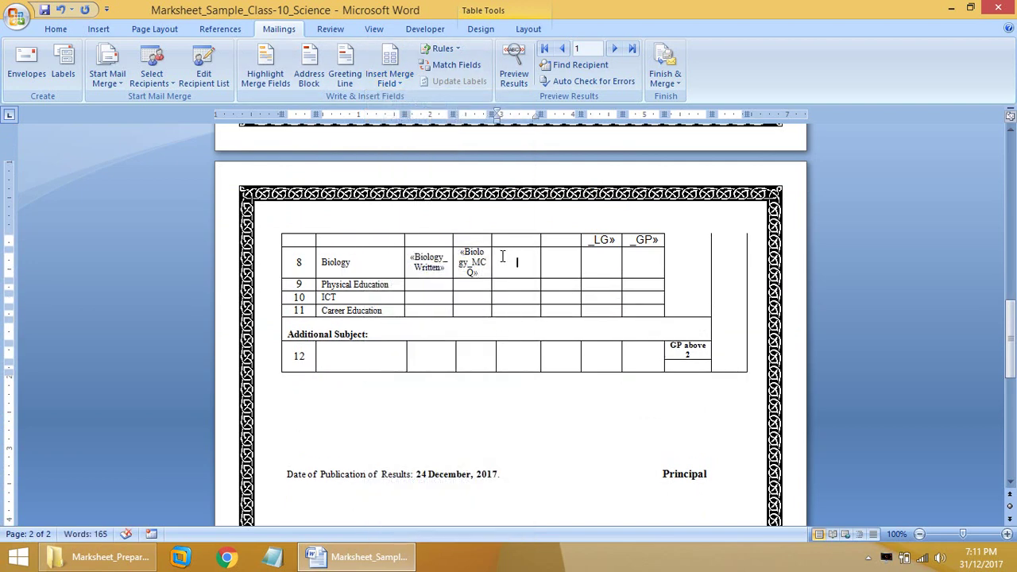
pyautogui.click(397, 79)
pyautogui.scroll(-4, 453, 359)
pyautogui.scroll(-4, 452, 359)
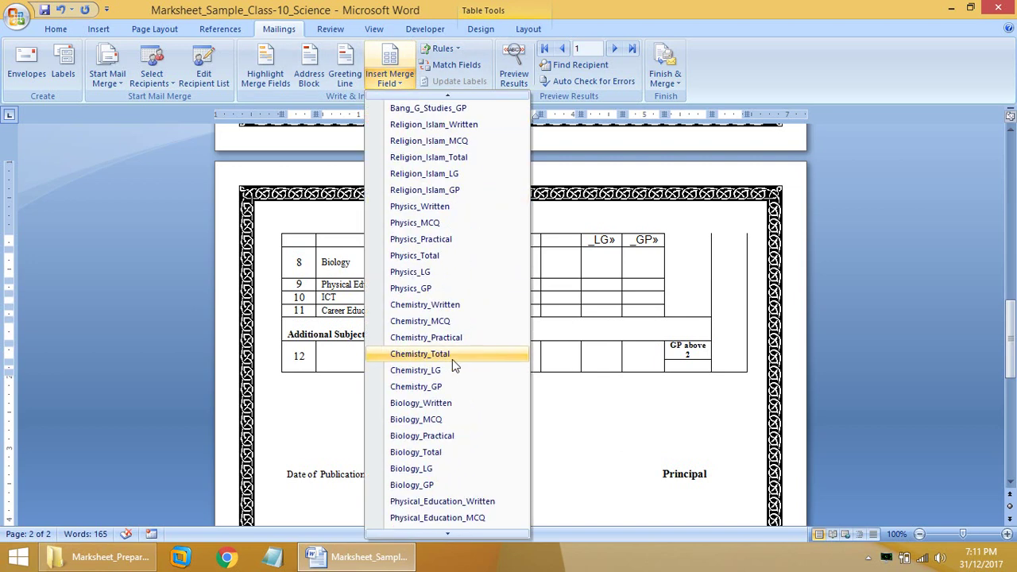
pyautogui.click(448, 435)
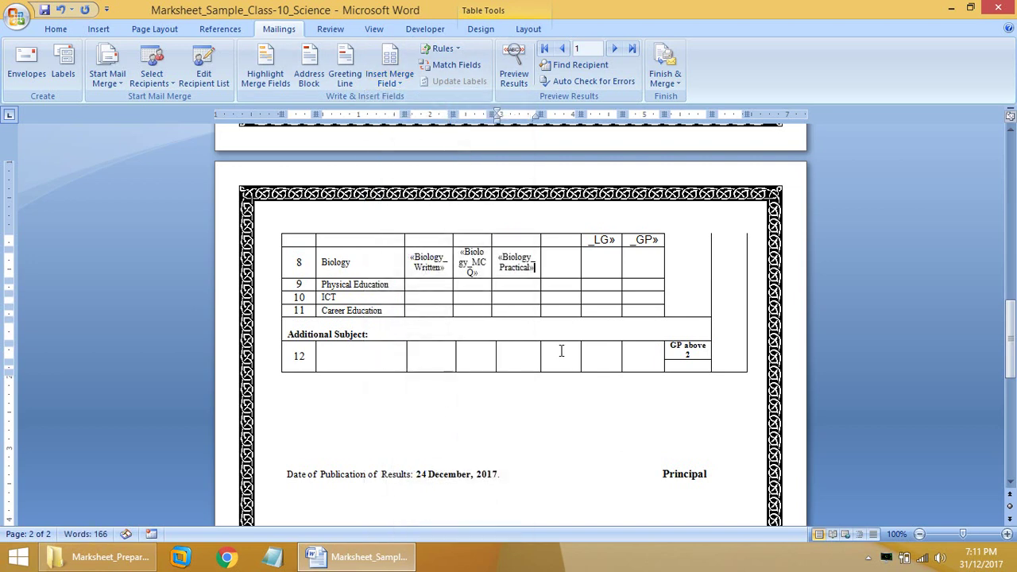
# Step: Insert the Biology_Total, Biology_LG and Biology_GP merge fields into the remaining Biology cells
pyautogui.click(397, 80)
pyautogui.scroll(-4, 442, 405)
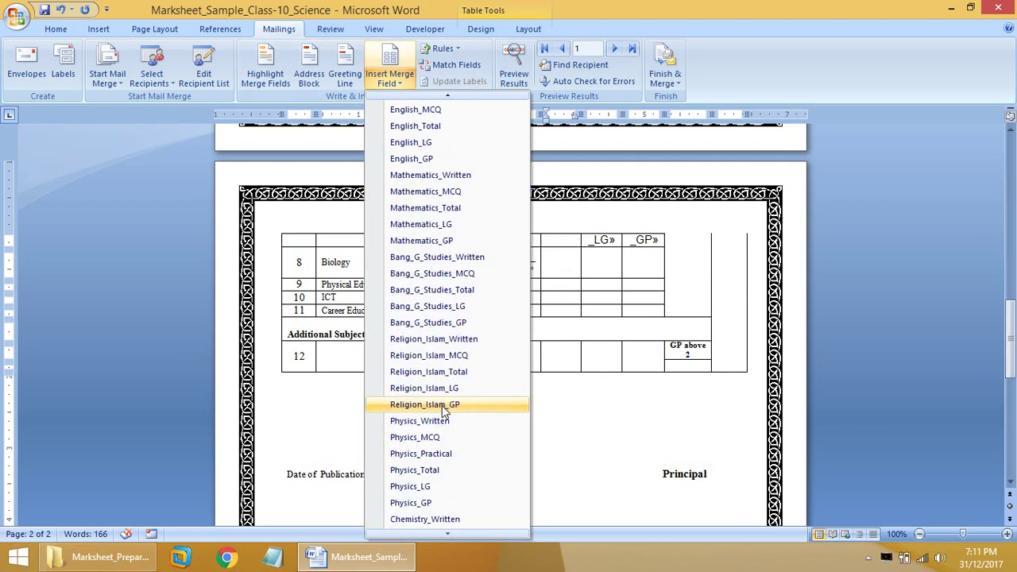
pyautogui.scroll(-4, 441, 405)
pyautogui.click(437, 487)
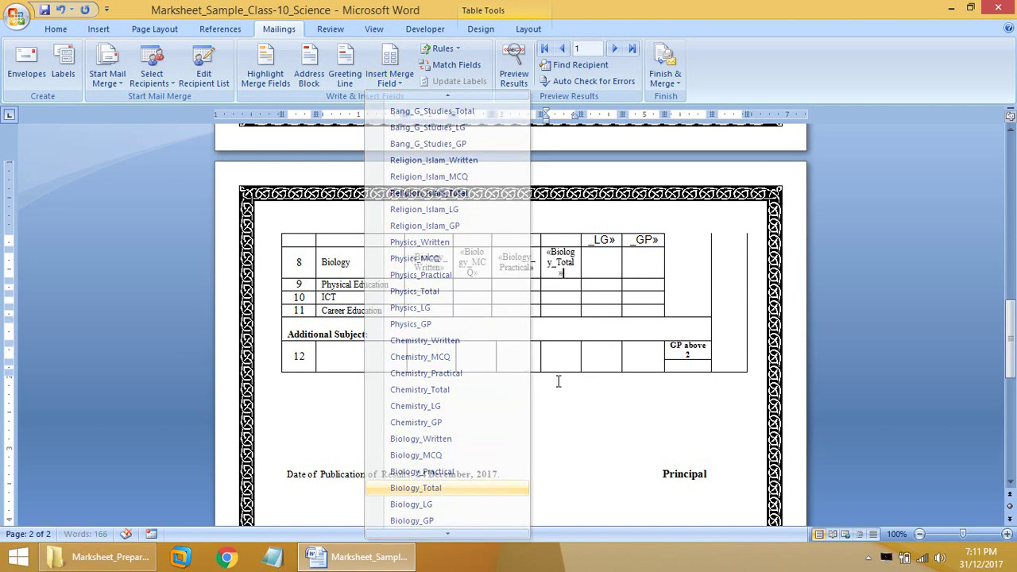
pyautogui.click(389, 80)
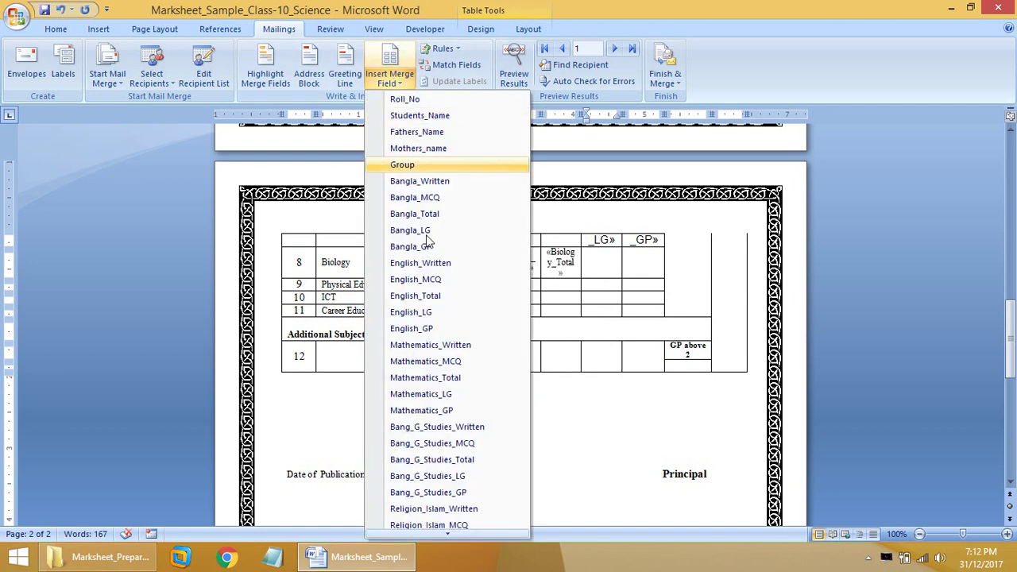
pyautogui.scroll(-4, 463, 434)
pyautogui.scroll(-4, 461, 429)
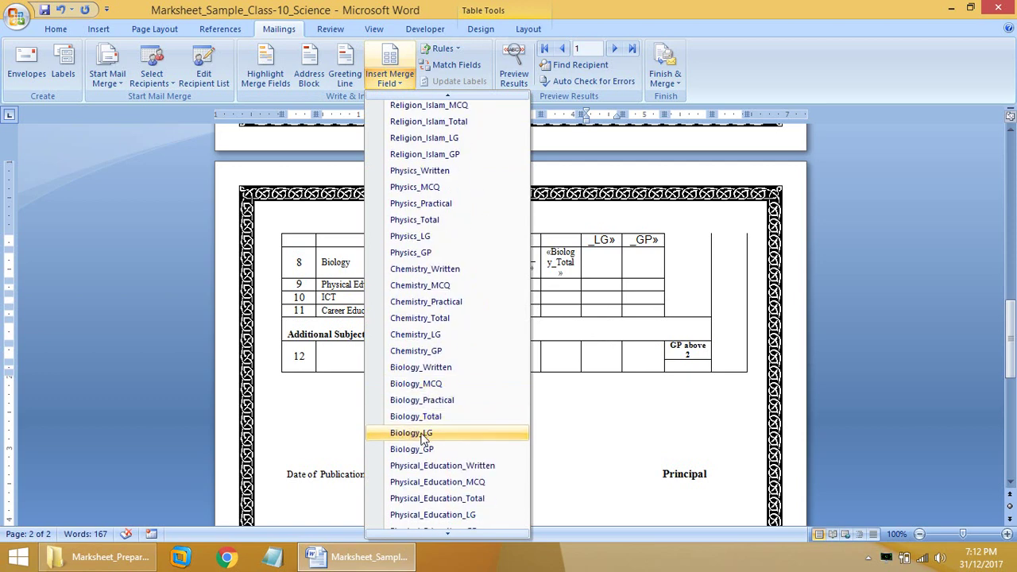
pyautogui.click(423, 433)
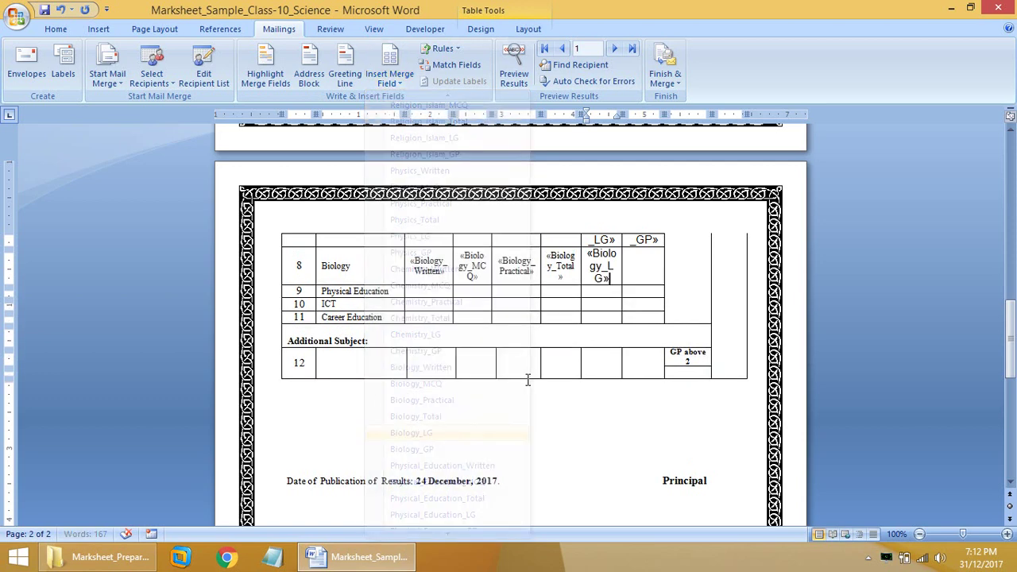
pyautogui.click(389, 80)
pyautogui.scroll(-4, 468, 472)
pyautogui.scroll(-4, 425, 472)
pyautogui.scroll(-3, 421, 474)
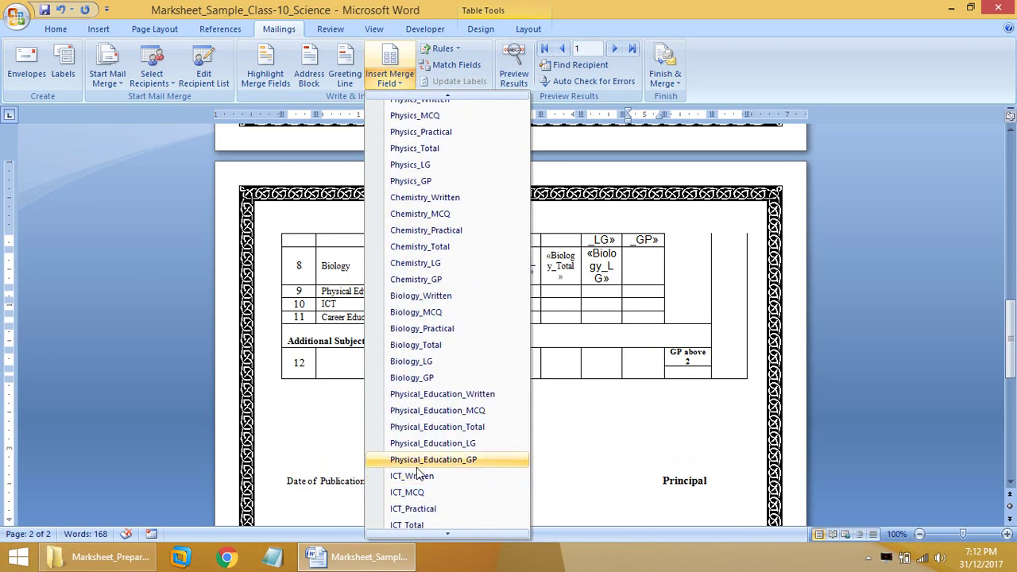
pyautogui.click(433, 379)
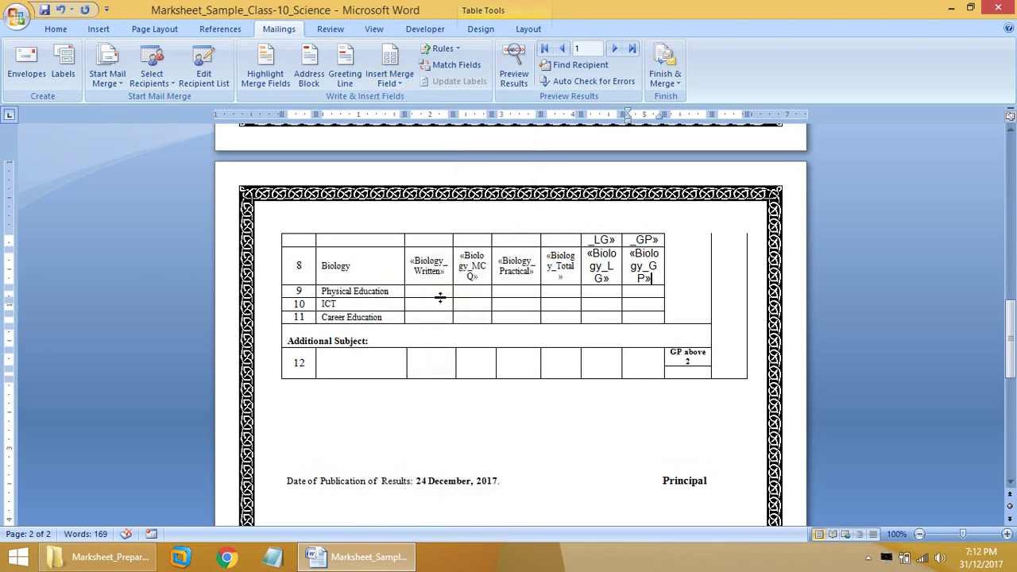
pyautogui.scroll(-2, 403, 282)
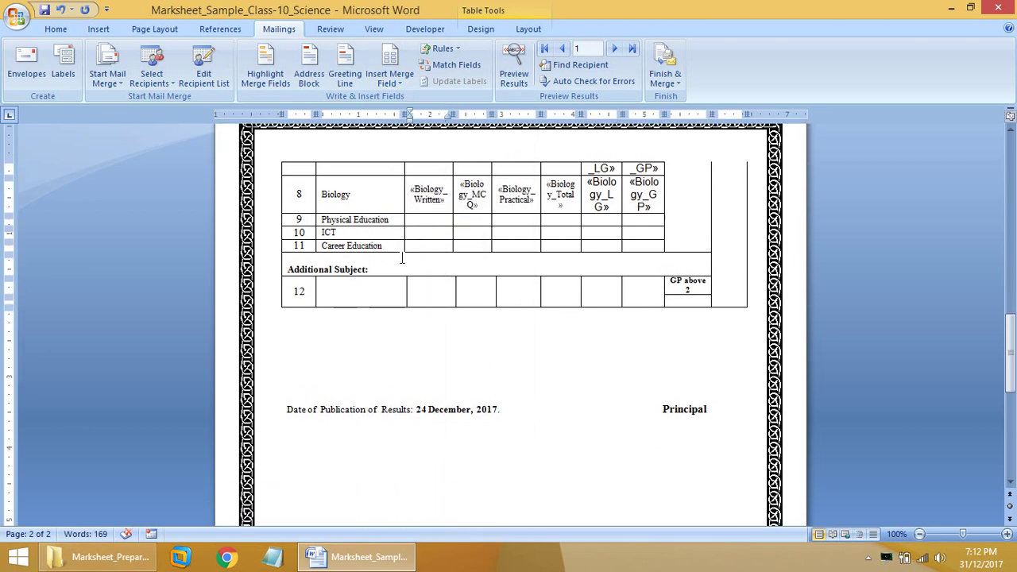
# Step: Insert the Physical_Education_Written and Physical_Education_MCQ merge fields into row 9, leaving Practical as 0
pyautogui.click(389, 83)
pyautogui.scroll(-6, 453, 466)
pyautogui.scroll(-6, 454, 466)
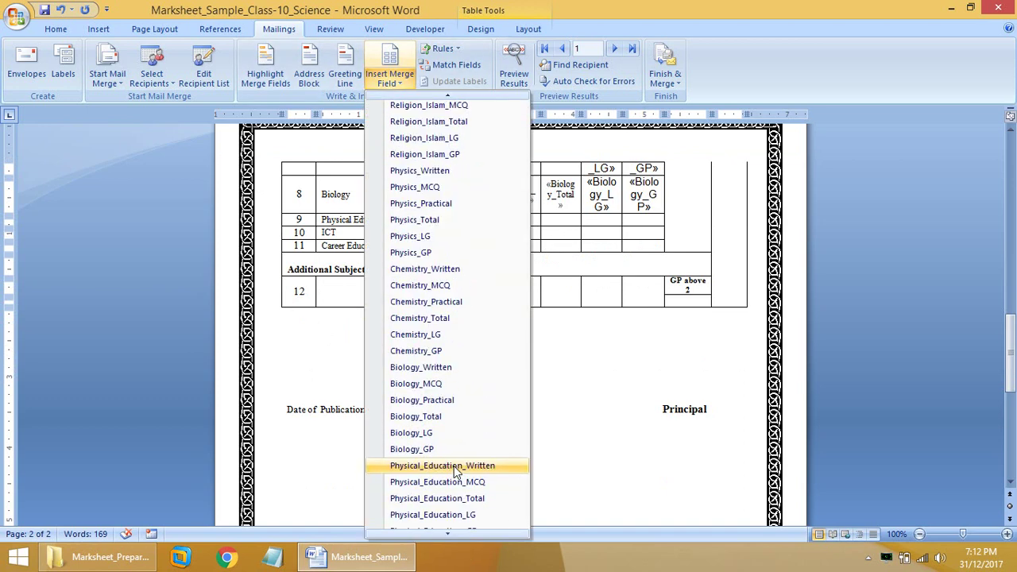
pyautogui.scroll(-3, 452, 452)
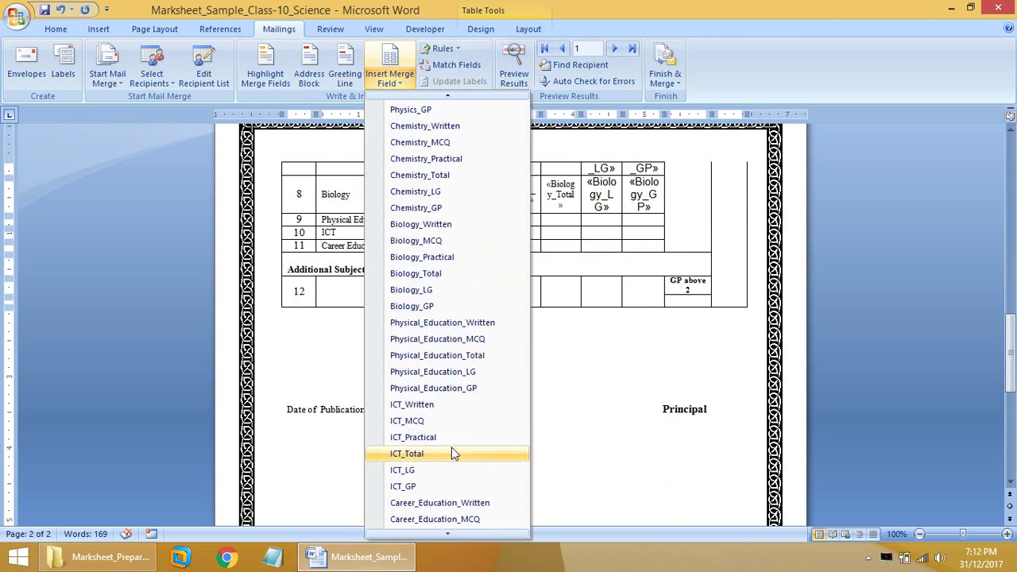
pyautogui.click(458, 323)
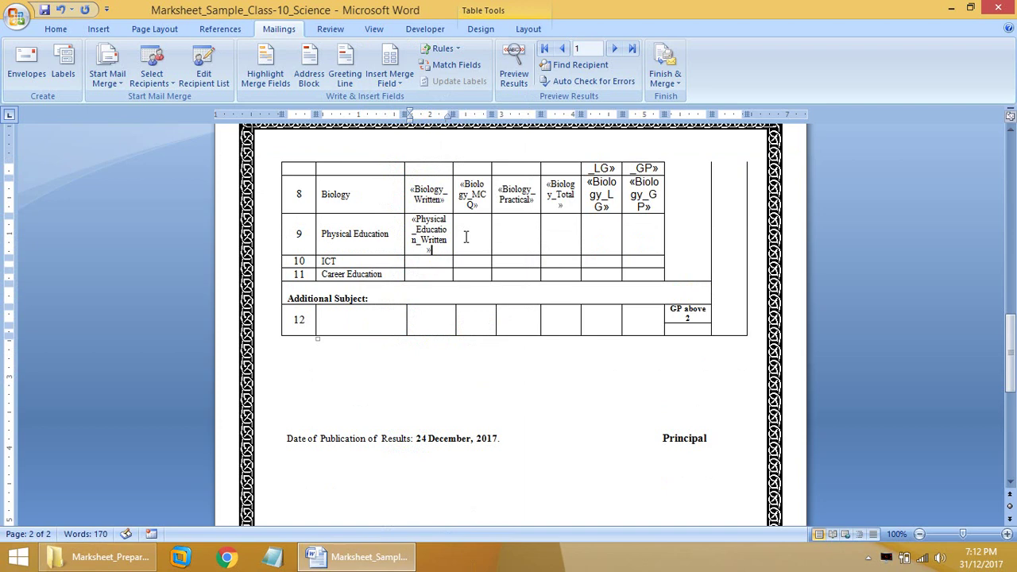
pyautogui.click(389, 78)
pyautogui.scroll(-4, 419, 389)
pyautogui.scroll(-4, 419, 394)
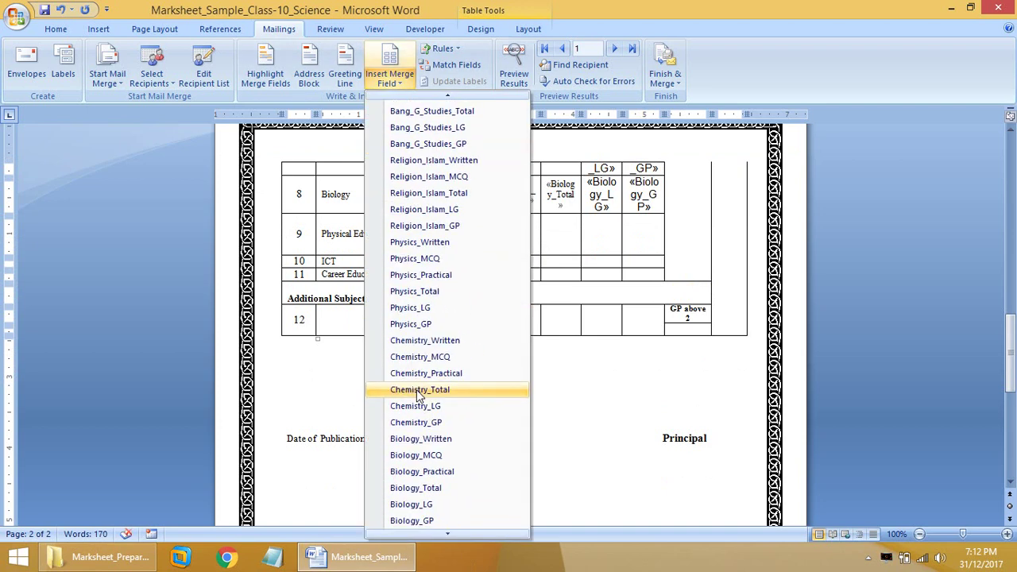
pyautogui.scroll(-4, 419, 394)
pyautogui.click(424, 378)
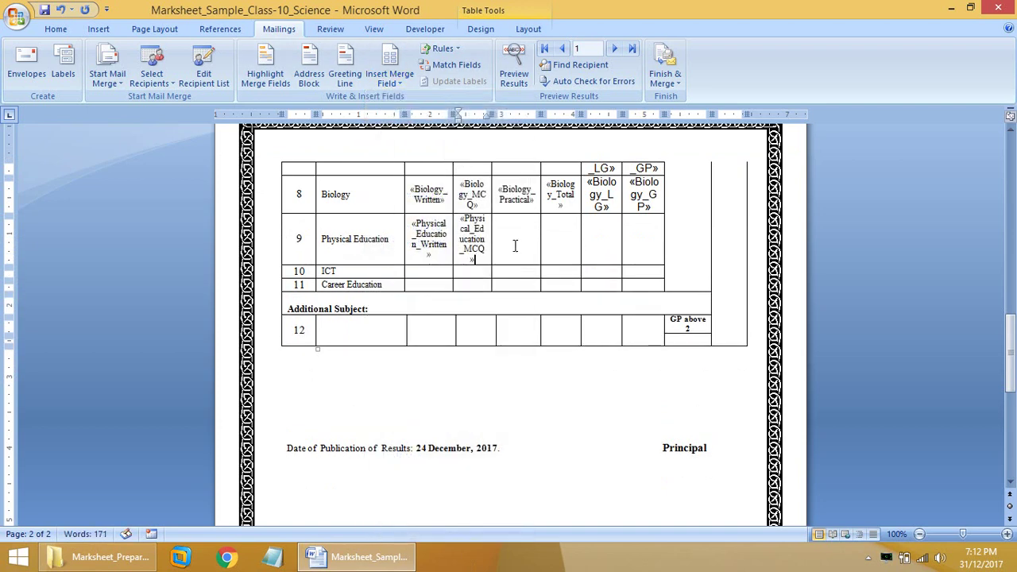
pyautogui.click(393, 84)
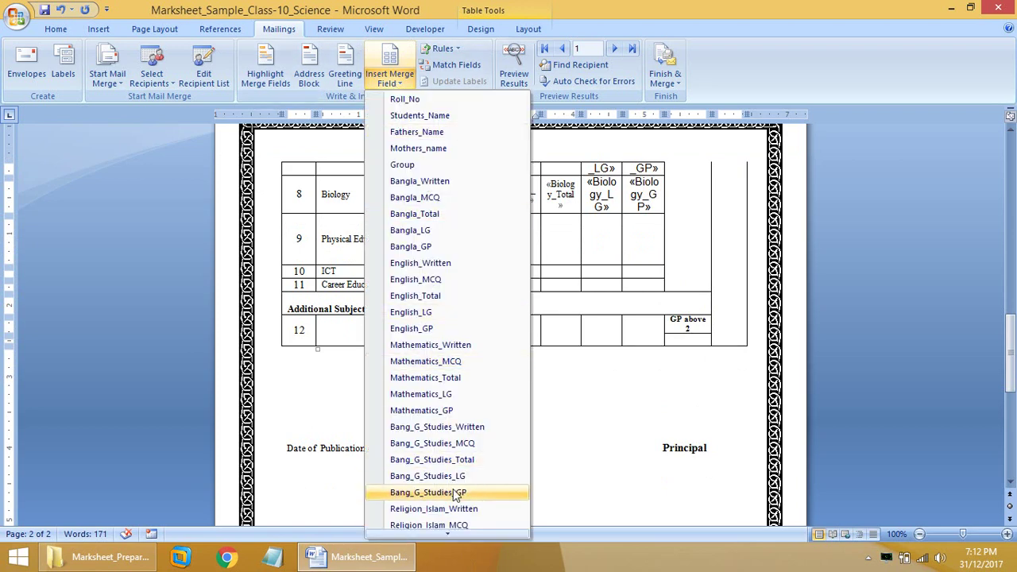
pyautogui.click(547, 379)
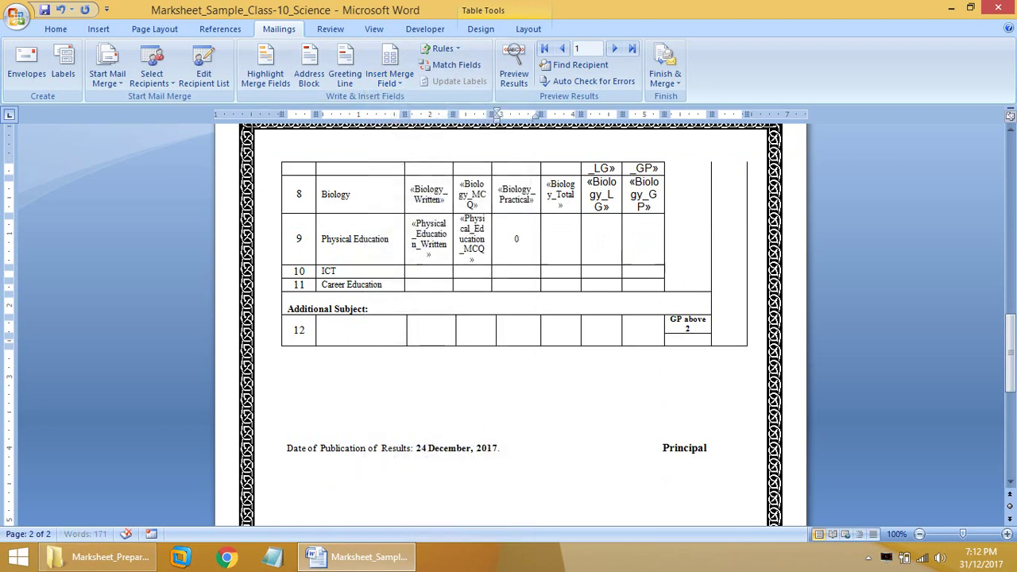
# Step: Insert the Physical_Education_Total, Physical_Education_LG and Physical_Education_GP merge fields into row 9
pyautogui.click(389, 80)
pyautogui.scroll(-5, 437, 325)
pyautogui.scroll(-2, 435, 314)
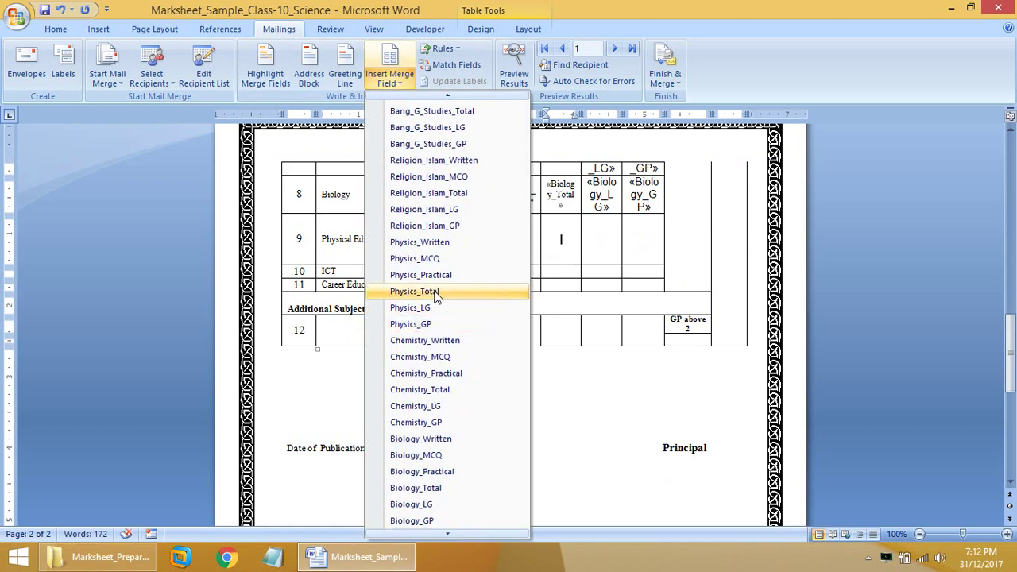
pyautogui.scroll(2, 435, 301)
pyautogui.scroll(-2, 438, 294)
pyautogui.scroll(-2, 448, 399)
pyautogui.scroll(-3, 477, 405)
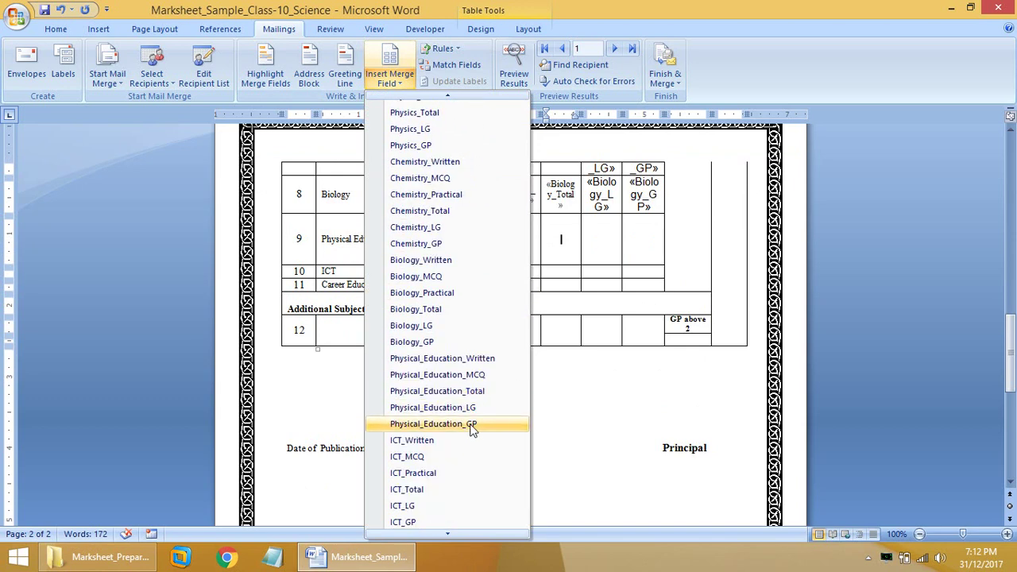
pyautogui.click(473, 391)
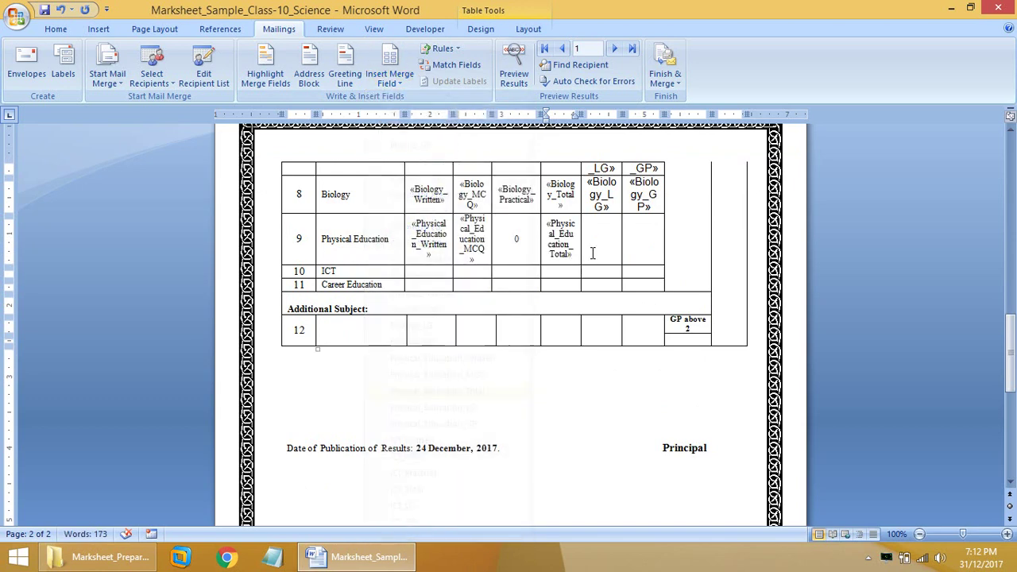
pyautogui.click(389, 77)
pyautogui.scroll(-3, 486, 432)
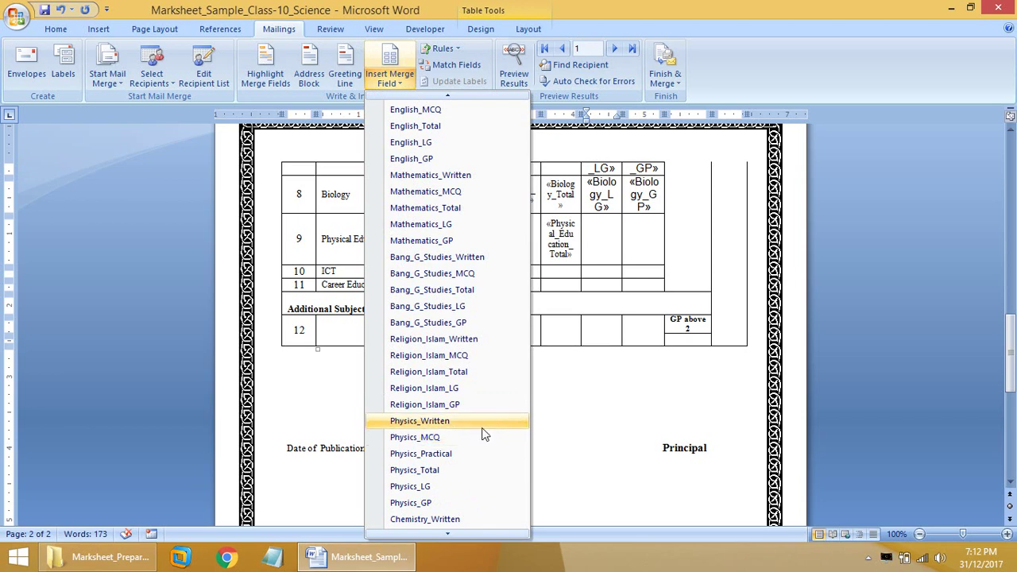
pyautogui.scroll(-3, 484, 433)
pyautogui.scroll(-2, 484, 433)
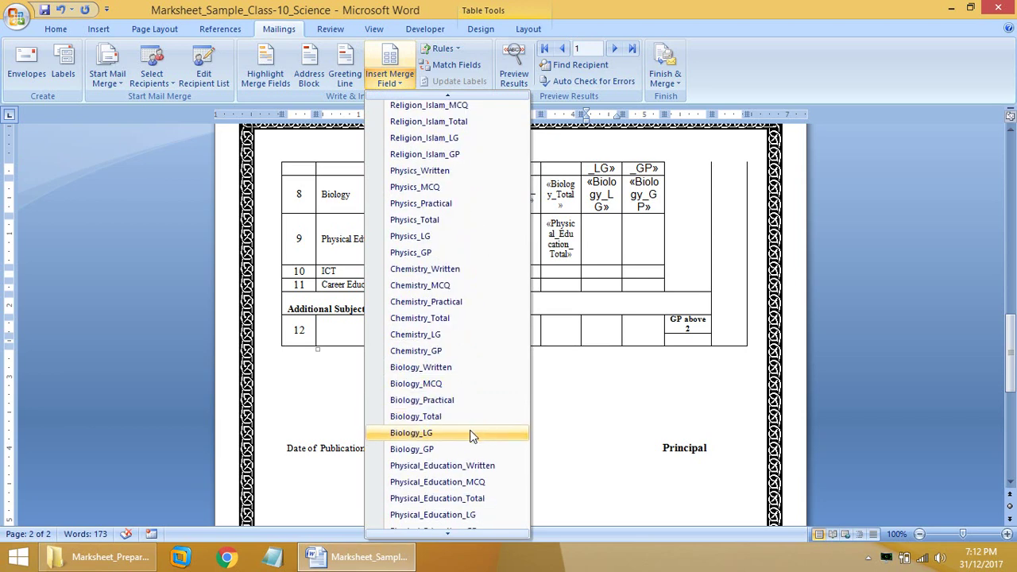
pyautogui.click(458, 516)
pyautogui.click(389, 76)
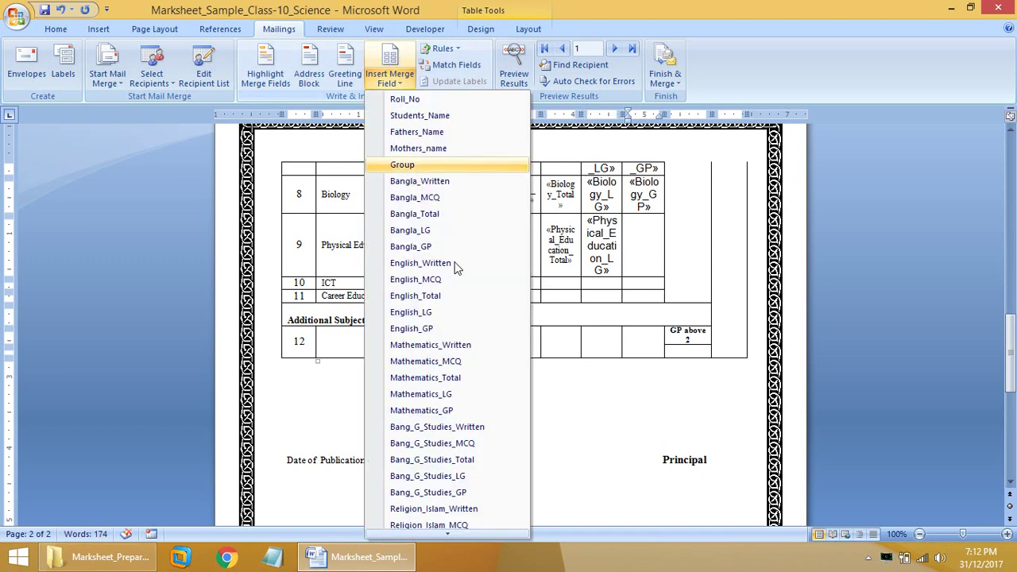
pyautogui.scroll(-4, 456, 404)
pyautogui.scroll(-7, 455, 404)
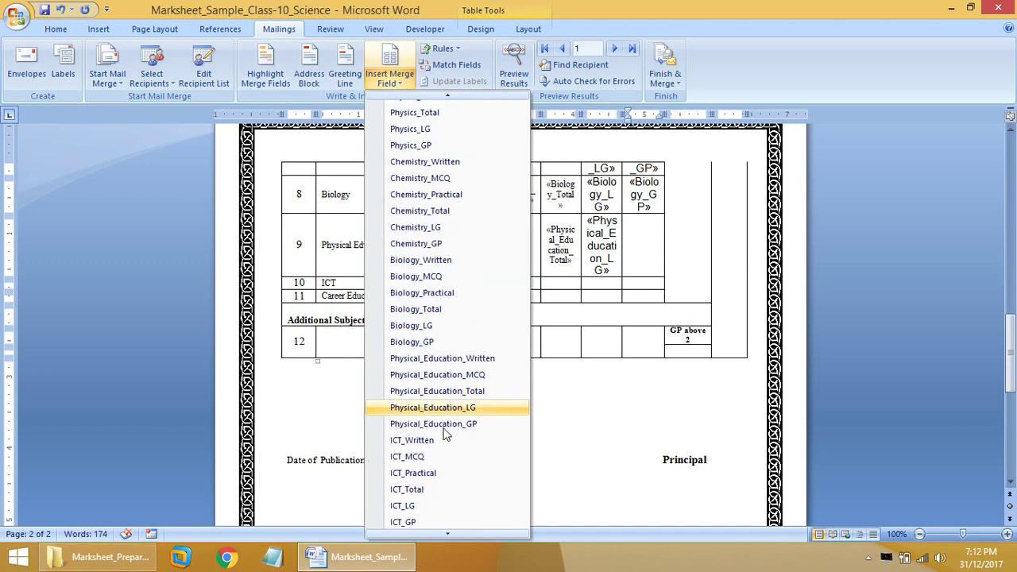
pyautogui.click(447, 426)
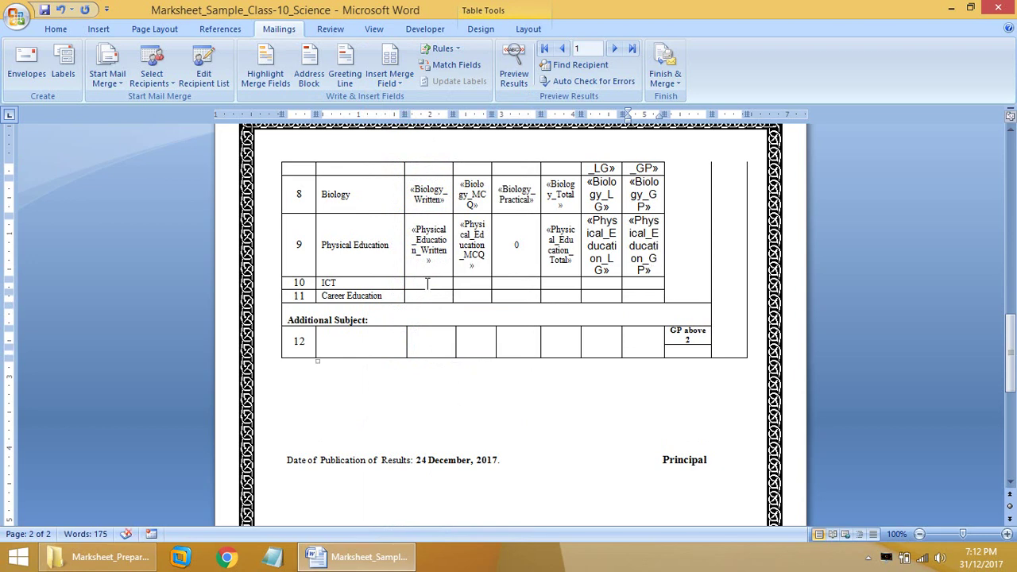
# Step: Insert the ICT_Written and ICT_MCQ merge fields into the ICT row
pyautogui.scroll(-2, 427, 282)
pyautogui.click(389, 75)
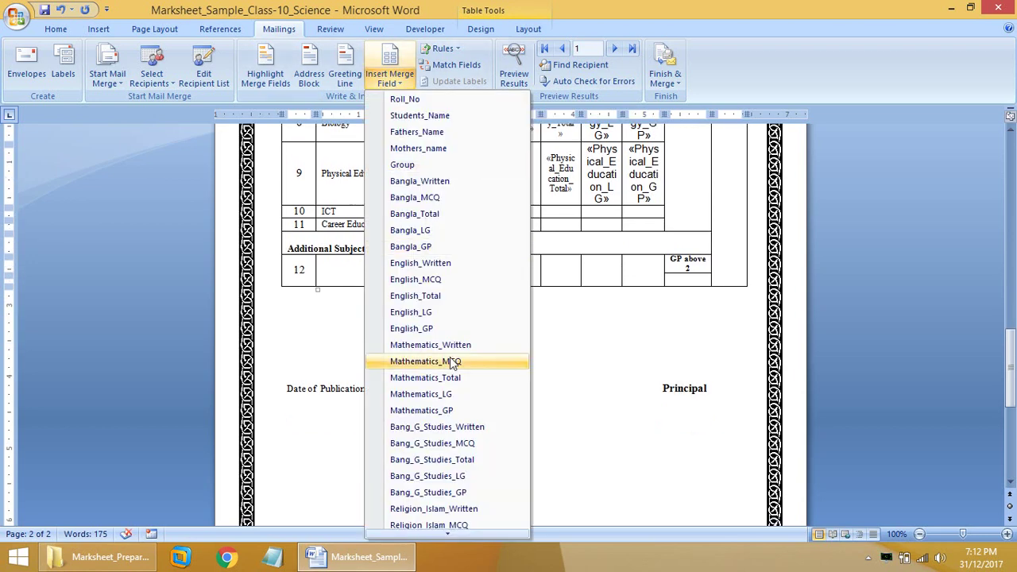
pyautogui.scroll(-4, 453, 366)
pyautogui.scroll(-3, 451, 364)
pyautogui.scroll(-3, 450, 360)
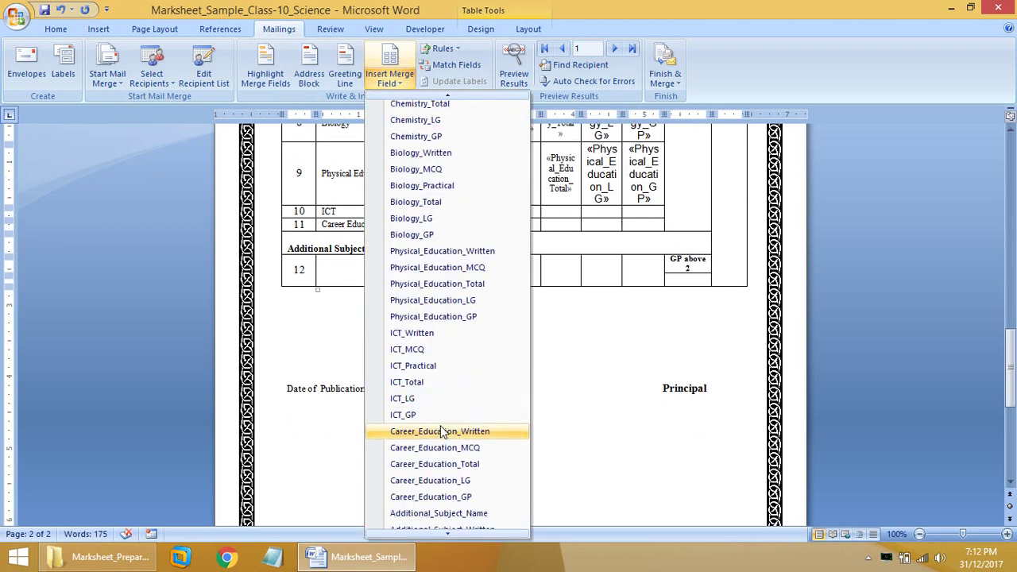
pyautogui.click(460, 334)
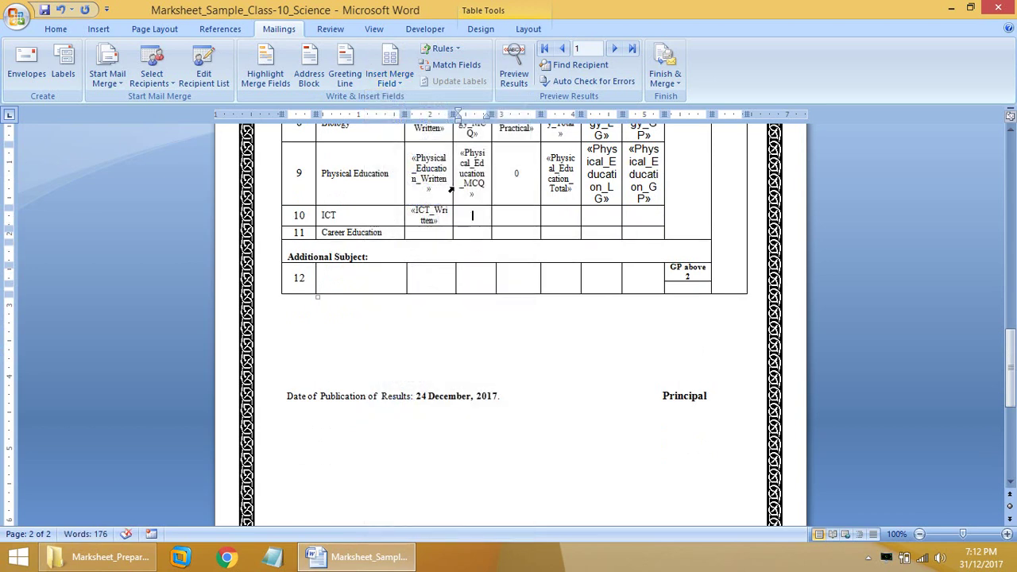
pyautogui.click(389, 75)
pyautogui.scroll(-7, 442, 473)
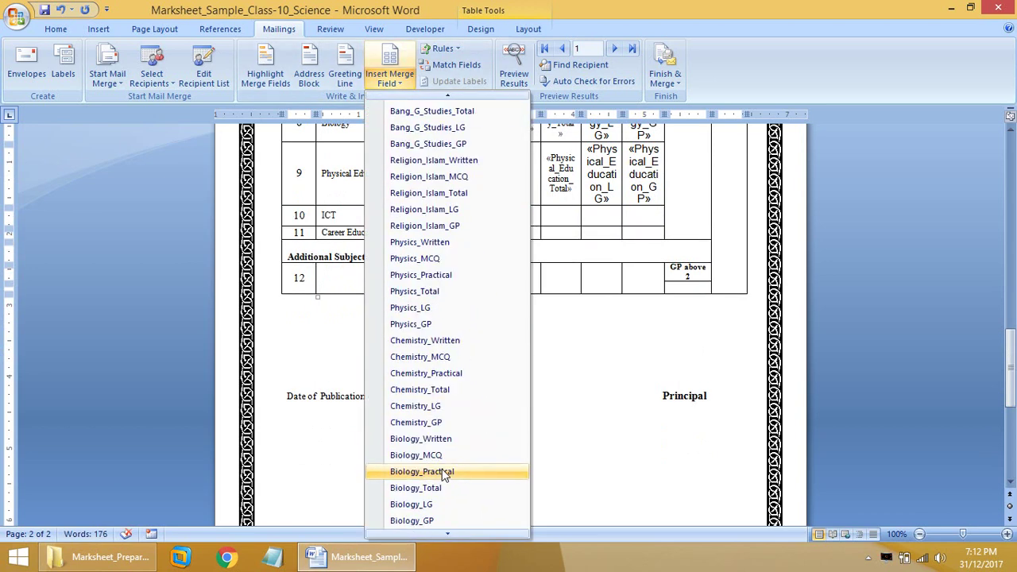
pyautogui.scroll(-3, 442, 469)
pyautogui.scroll(-1, 442, 468)
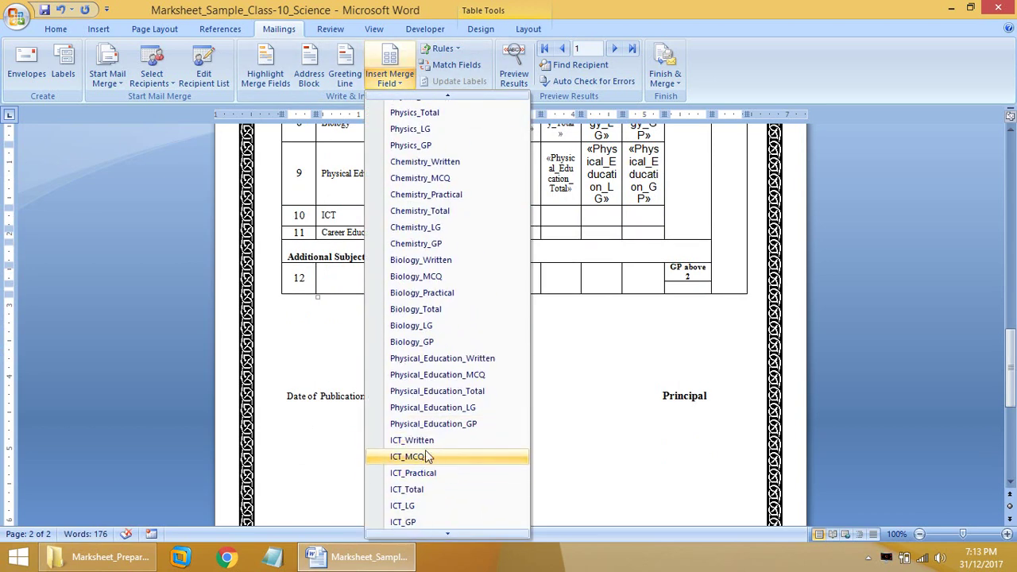
pyautogui.click(428, 456)
# Step: Add the ICT_Practical and ICT_Total merge fields to the next ICT cells
pyautogui.click(397, 80)
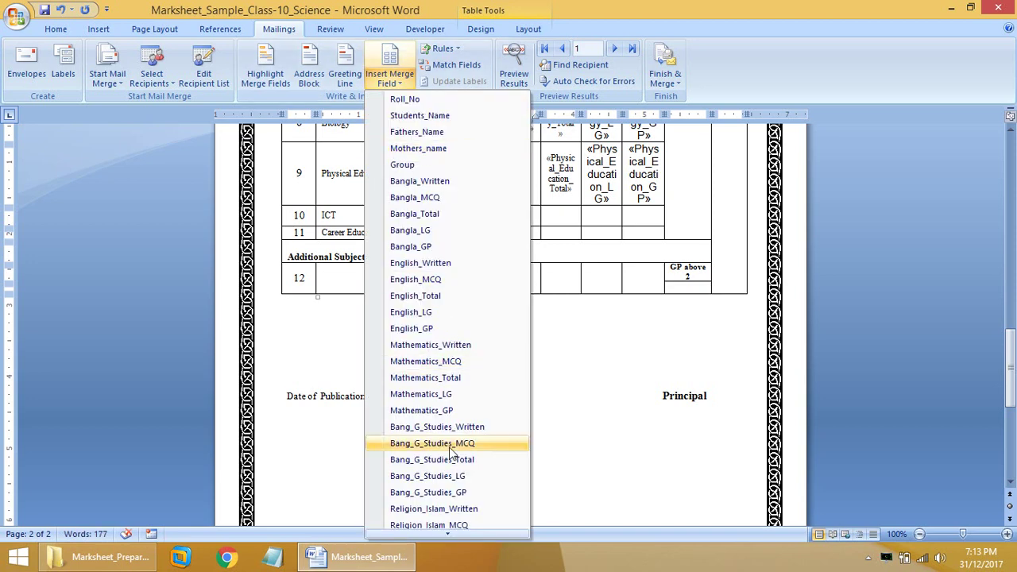
pyautogui.scroll(-7, 452, 449)
pyautogui.scroll(-4, 449, 460)
pyautogui.scroll(-3, 448, 457)
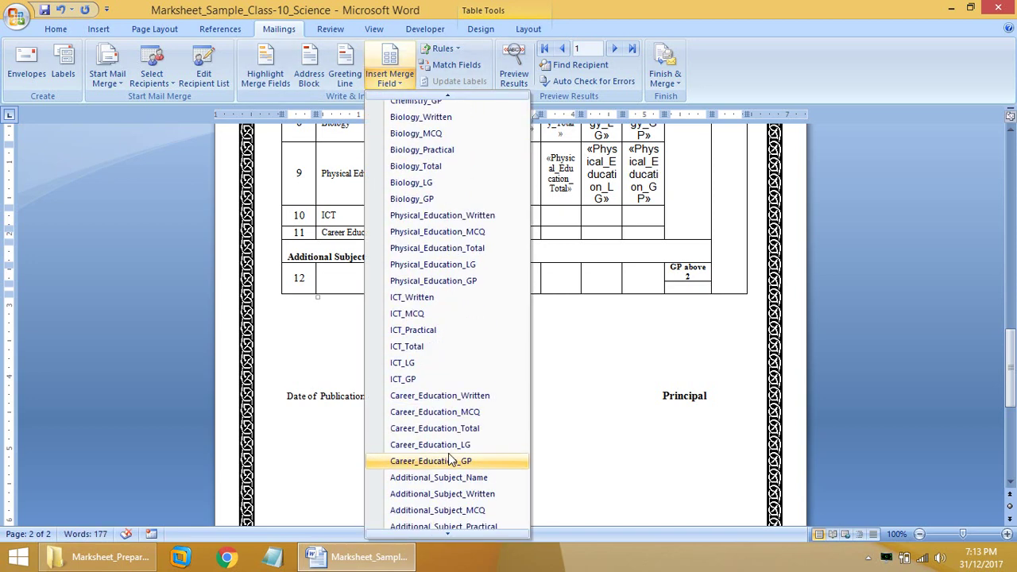
pyautogui.click(429, 326)
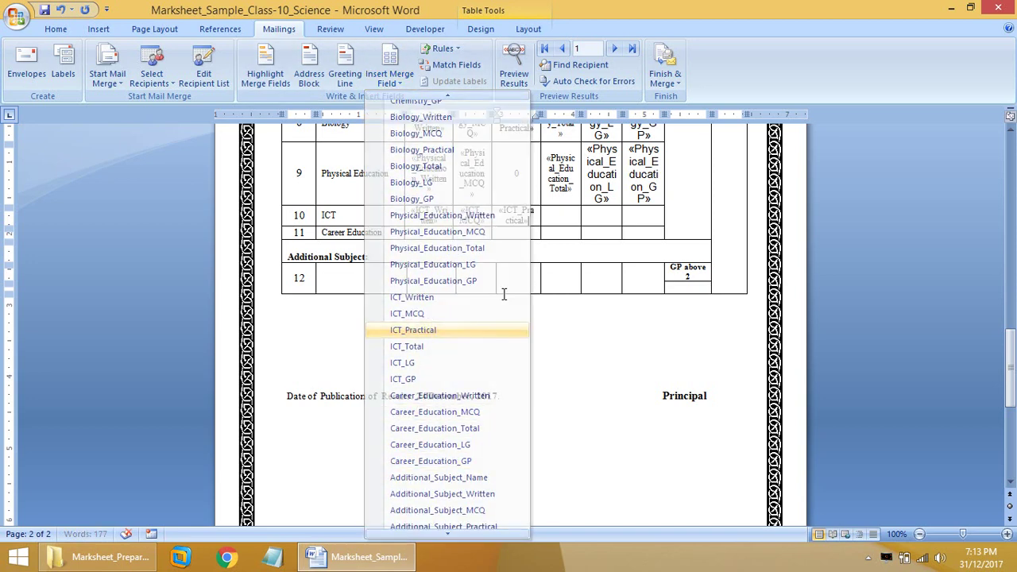
pyautogui.click(394, 83)
pyautogui.scroll(-7, 509, 357)
pyautogui.scroll(-4, 482, 355)
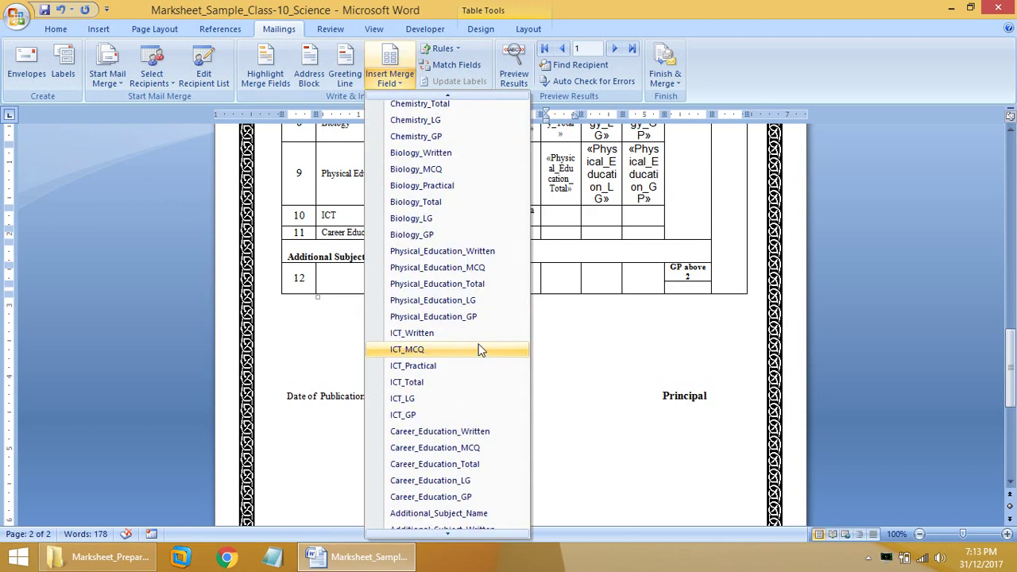
pyautogui.click(453, 382)
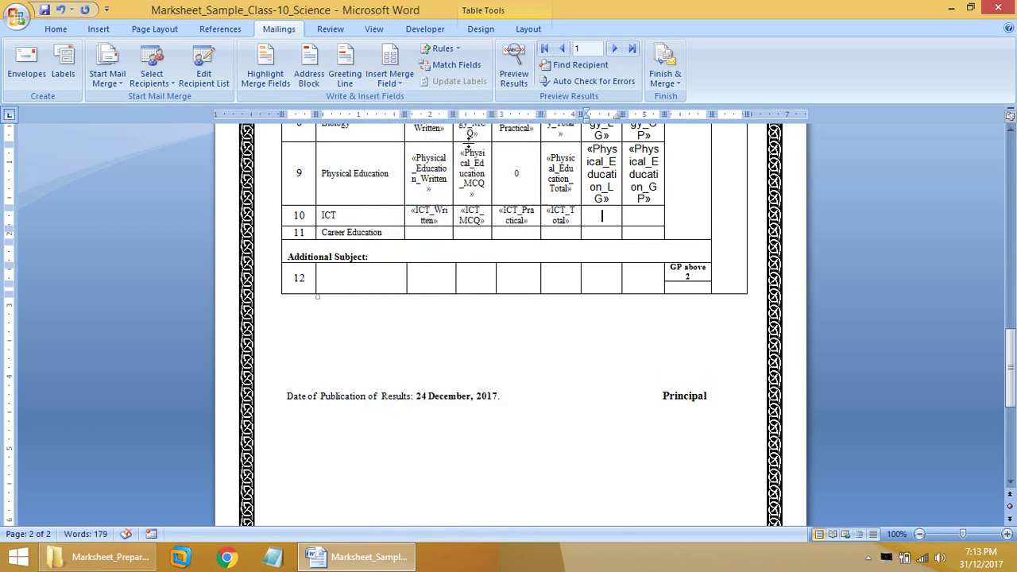
# Step: Finish the ICT row with the ICT_LG and ICT_GP merge fields
pyautogui.click(394, 79)
pyautogui.scroll(-8, 461, 335)
pyautogui.scroll(-4, 462, 341)
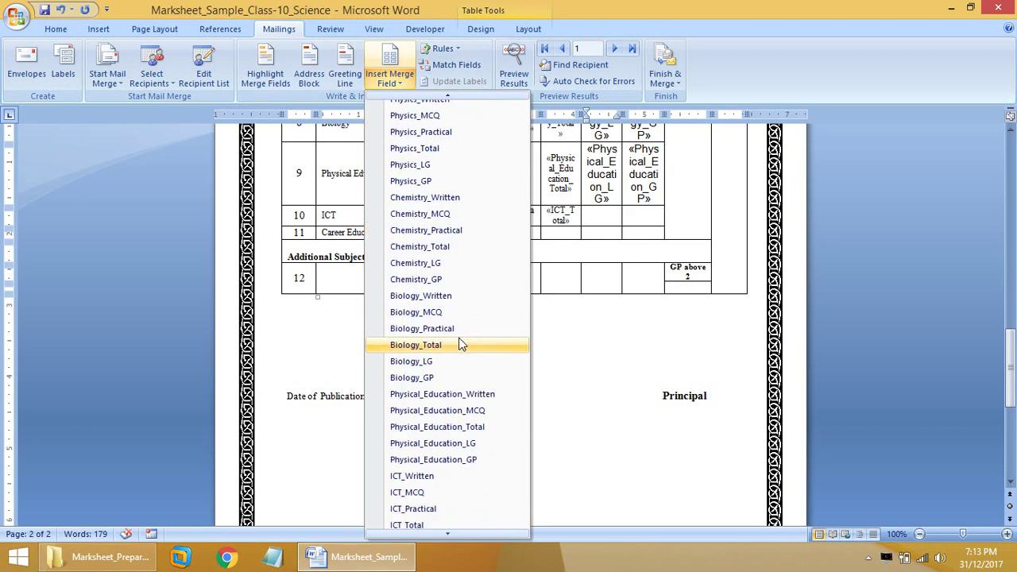
pyautogui.scroll(-4, 459, 340)
pyautogui.scroll(-5, 456, 345)
pyautogui.click(413, 364)
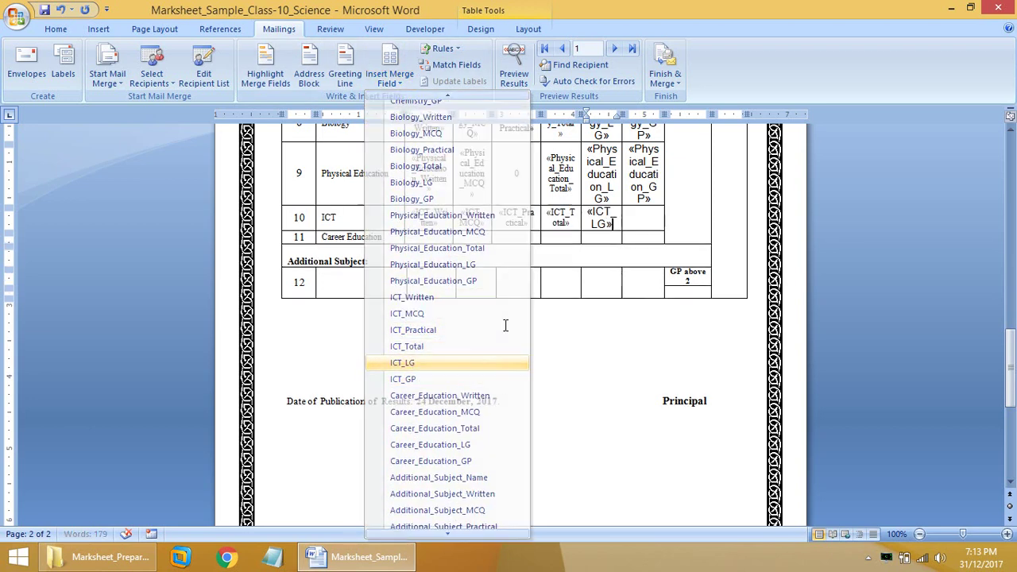
pyautogui.click(394, 80)
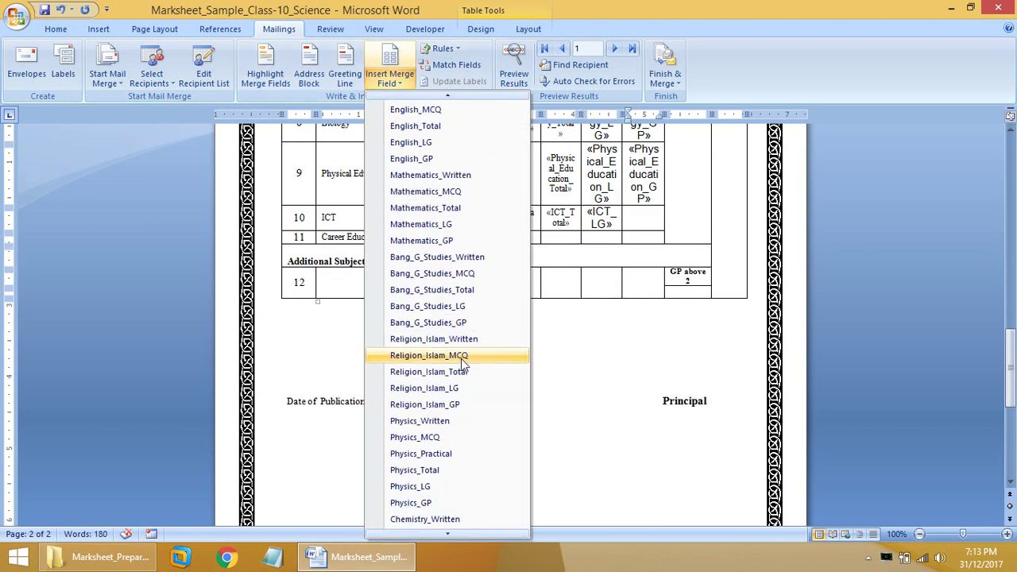
pyautogui.scroll(-4, 460, 357)
pyautogui.scroll(-7, 460, 357)
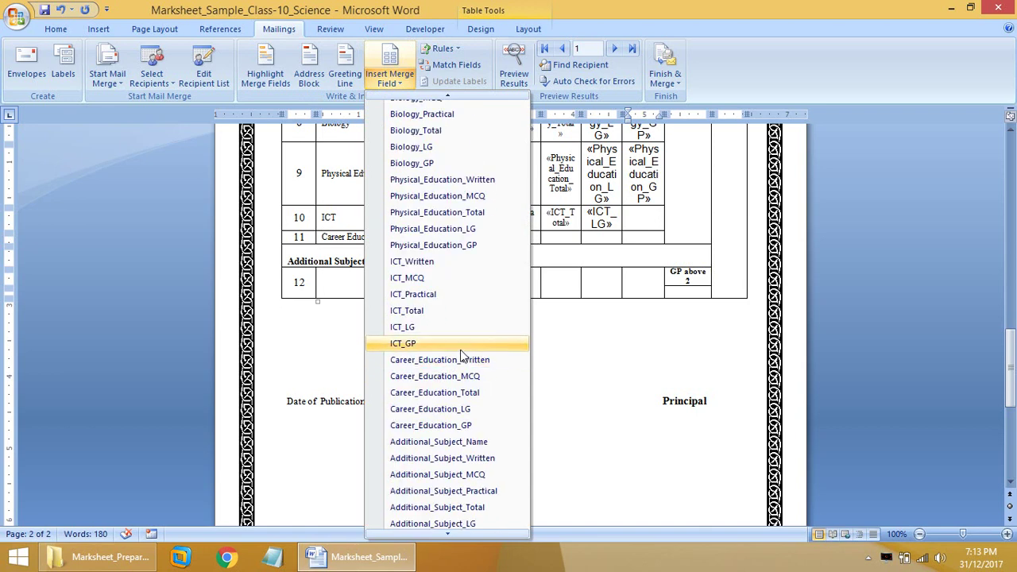
pyautogui.click(439, 349)
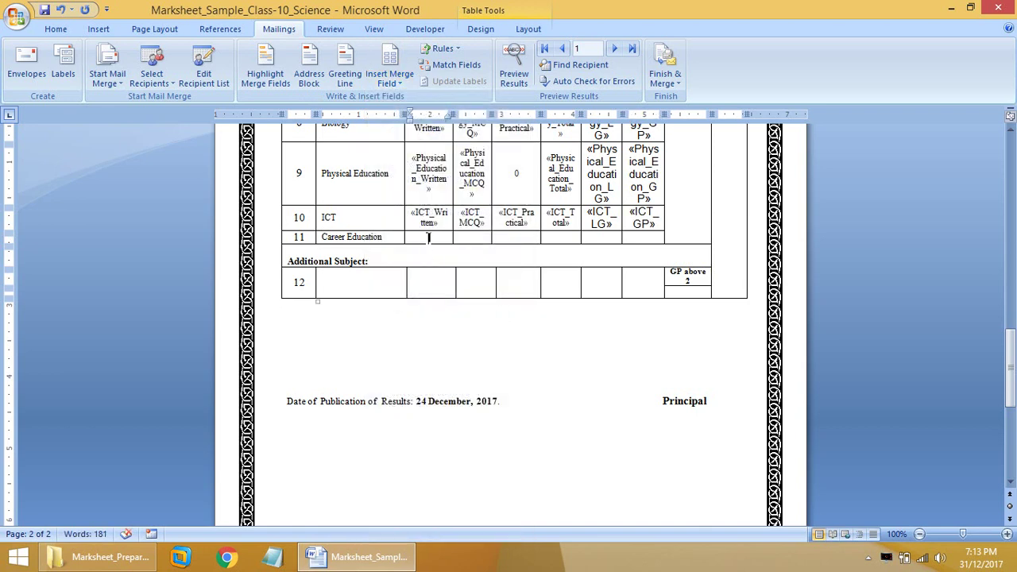
# Step: Insert Career_Education_Written and Career_Education_MCQ merge fields into the Career Education row
pyautogui.click(399, 79)
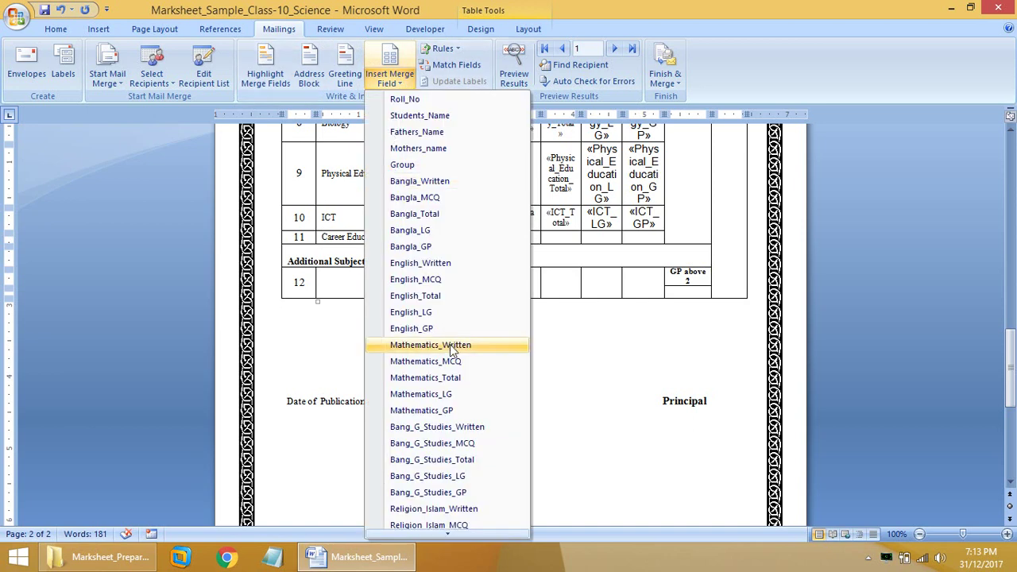
pyautogui.scroll(-9, 452, 337)
pyautogui.scroll(-7, 452, 338)
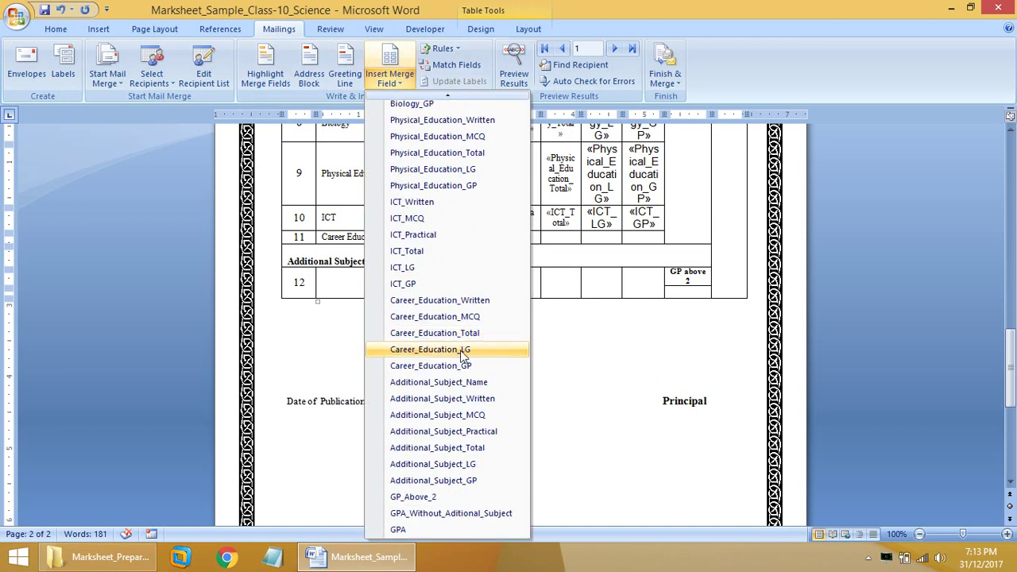
pyautogui.click(440, 301)
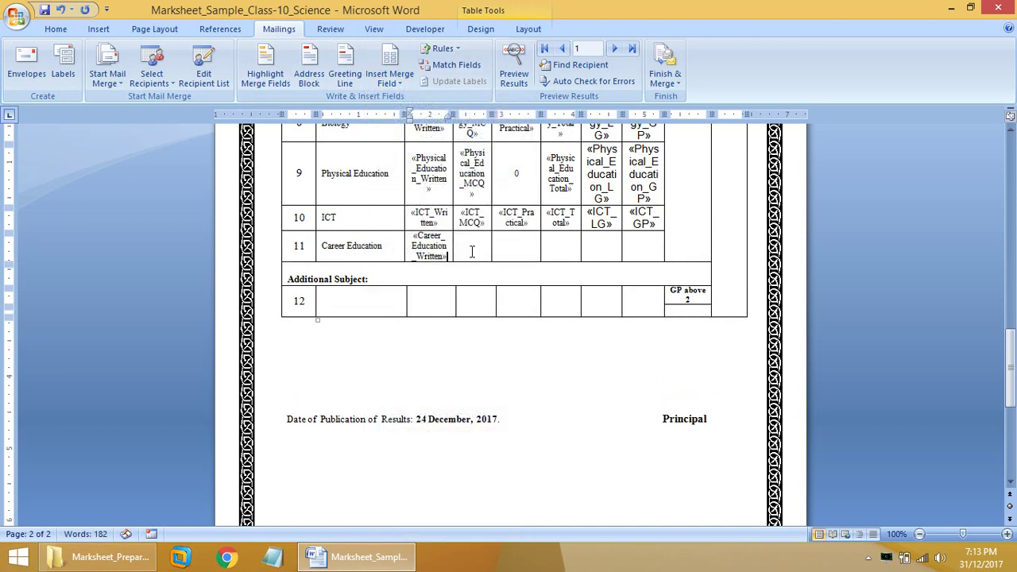
pyautogui.click(390, 76)
pyautogui.scroll(-7, 397, 443)
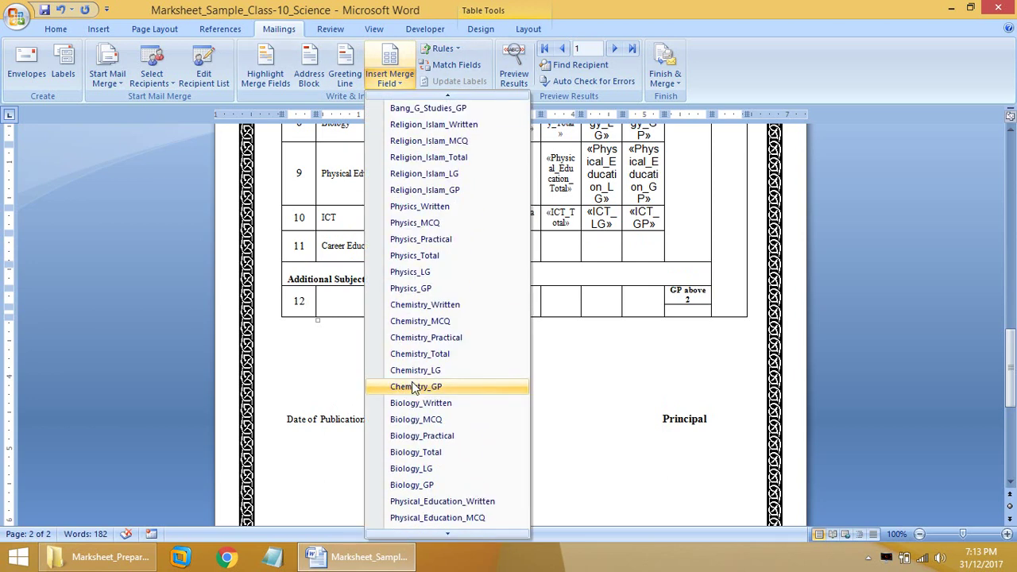
pyautogui.scroll(-4, 409, 389)
pyautogui.scroll(-3, 409, 386)
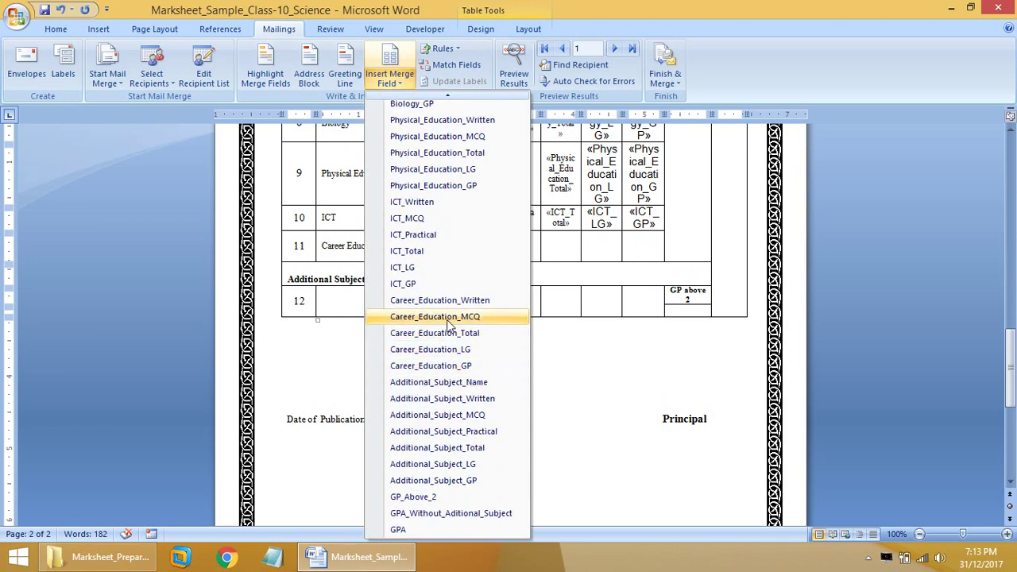
pyautogui.click(434, 316)
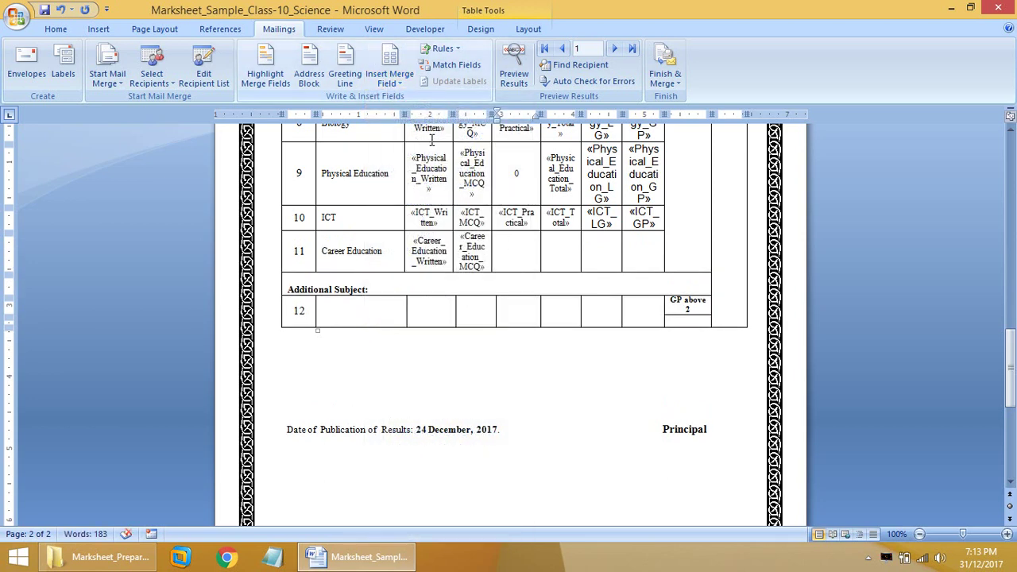
# Step: Add the Career_Education_Total and Career_Education_LG merge fields to the Career Education row
pyautogui.click(390, 76)
pyautogui.scroll(-7, 426, 377)
pyautogui.scroll(-4, 424, 379)
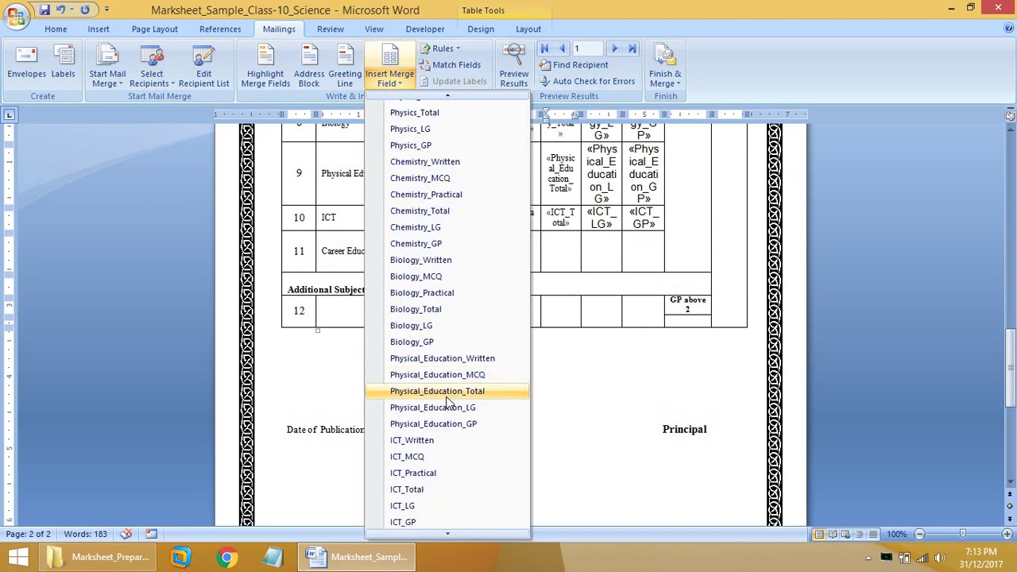
pyautogui.scroll(-4, 448, 429)
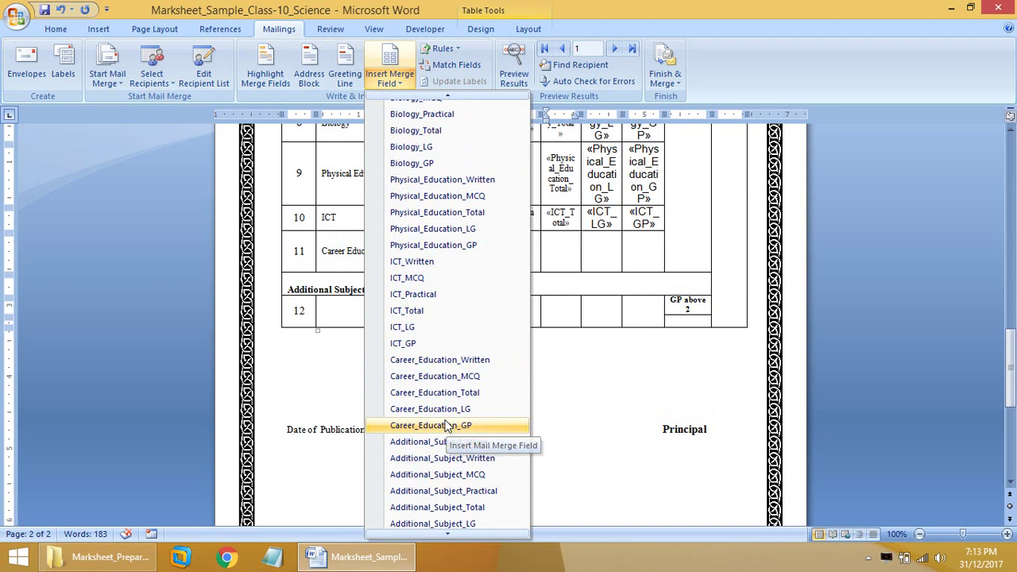
pyautogui.click(441, 392)
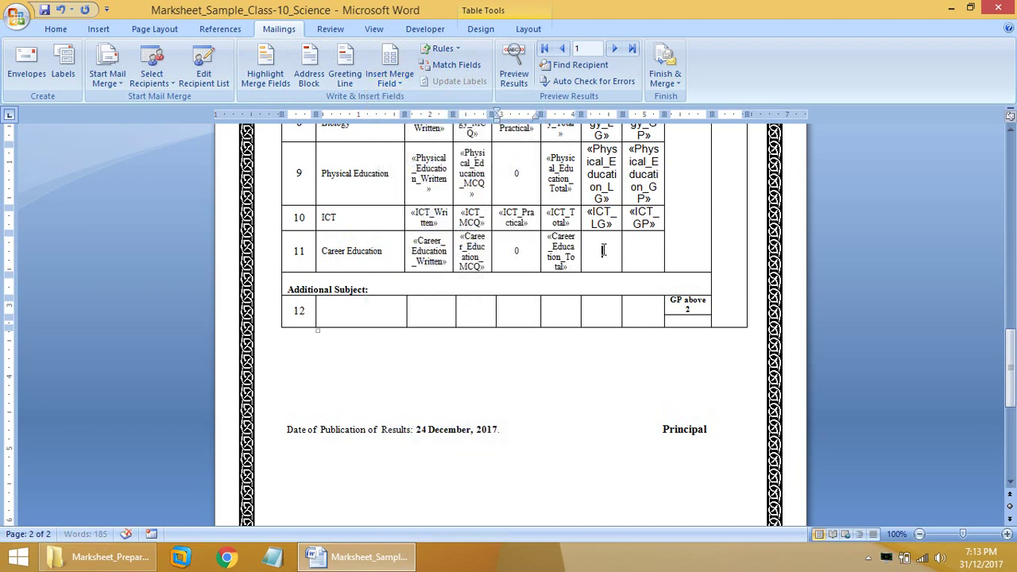
pyautogui.click(389, 75)
pyautogui.scroll(-5, 403, 393)
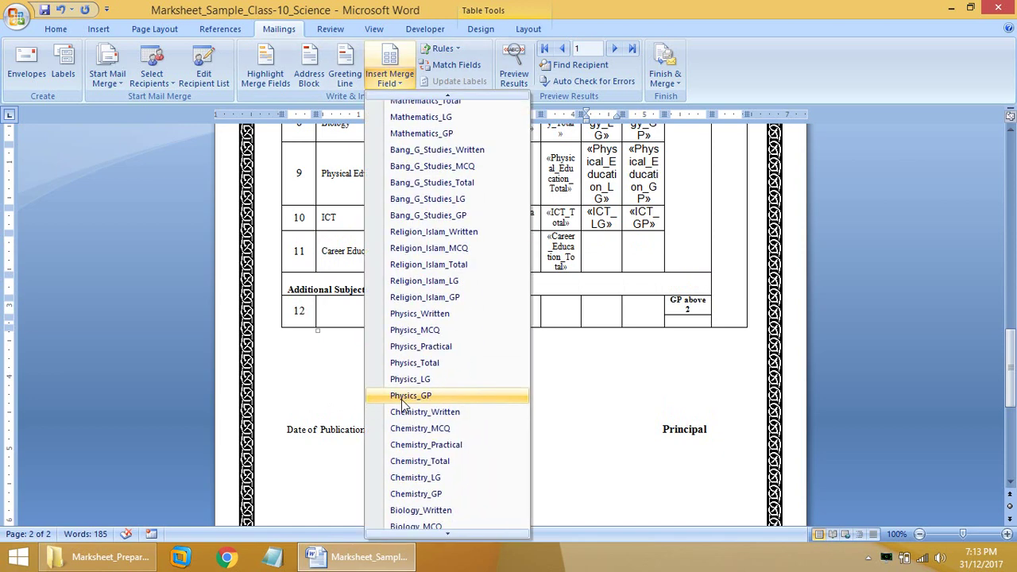
pyautogui.scroll(-5, 403, 399)
pyautogui.scroll(-4, 402, 399)
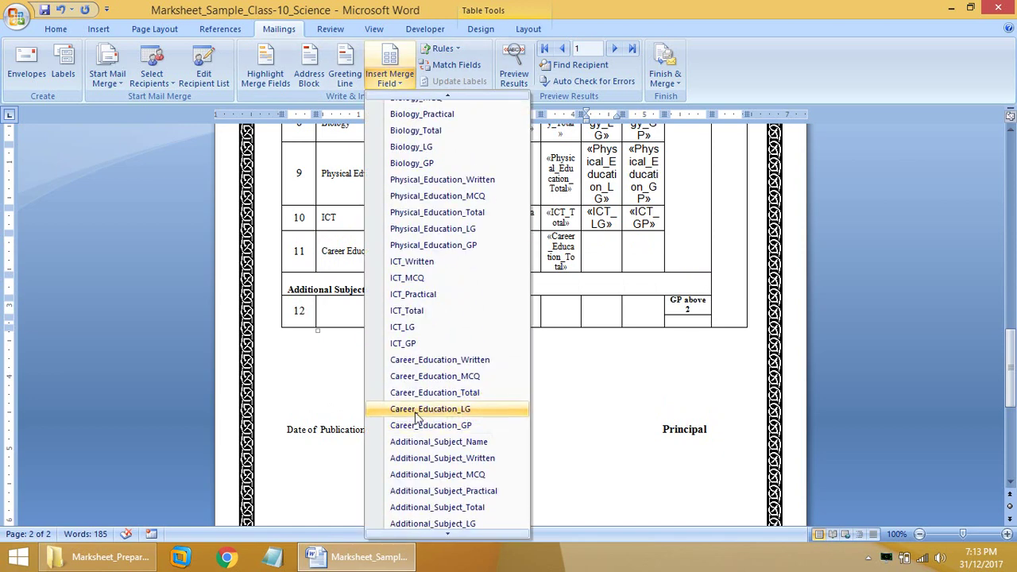
pyautogui.click(415, 410)
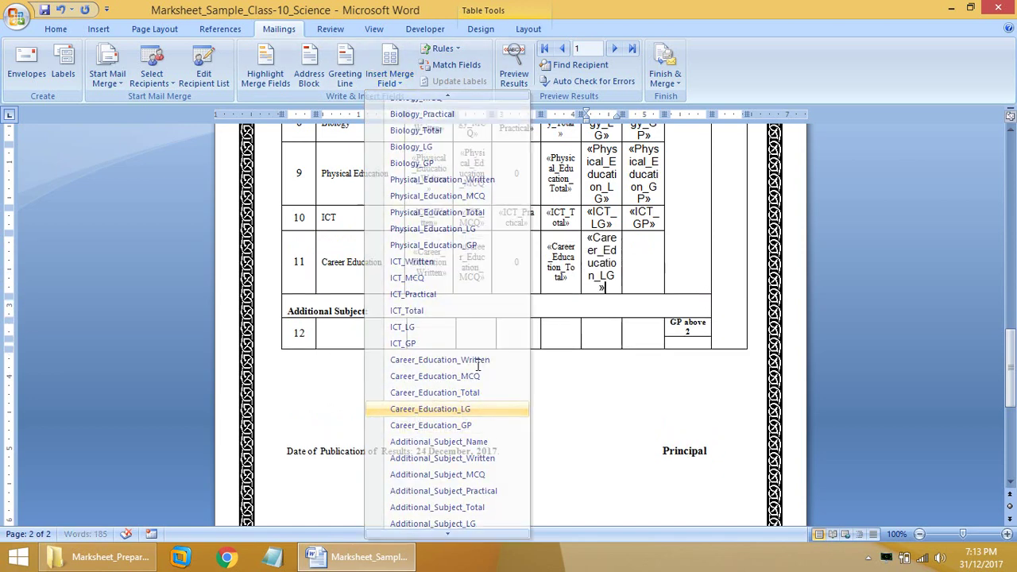
# Step: Put the ICT_GP merge field in the Career Education GP cell
pyautogui.click(393, 83)
pyautogui.scroll(-6, 460, 441)
pyautogui.scroll(-5, 447, 467)
pyautogui.scroll(-4, 446, 466)
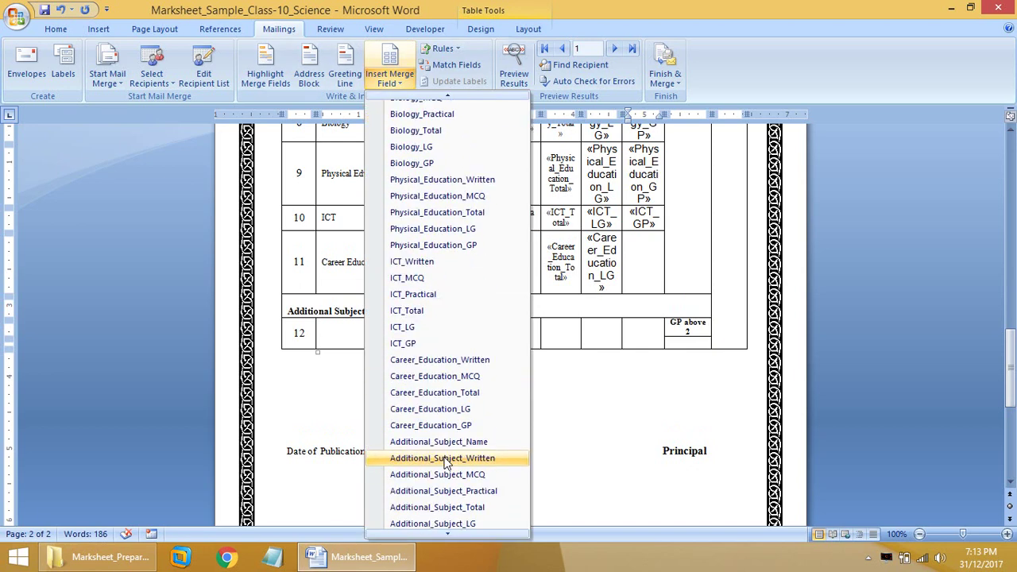
pyautogui.click(411, 345)
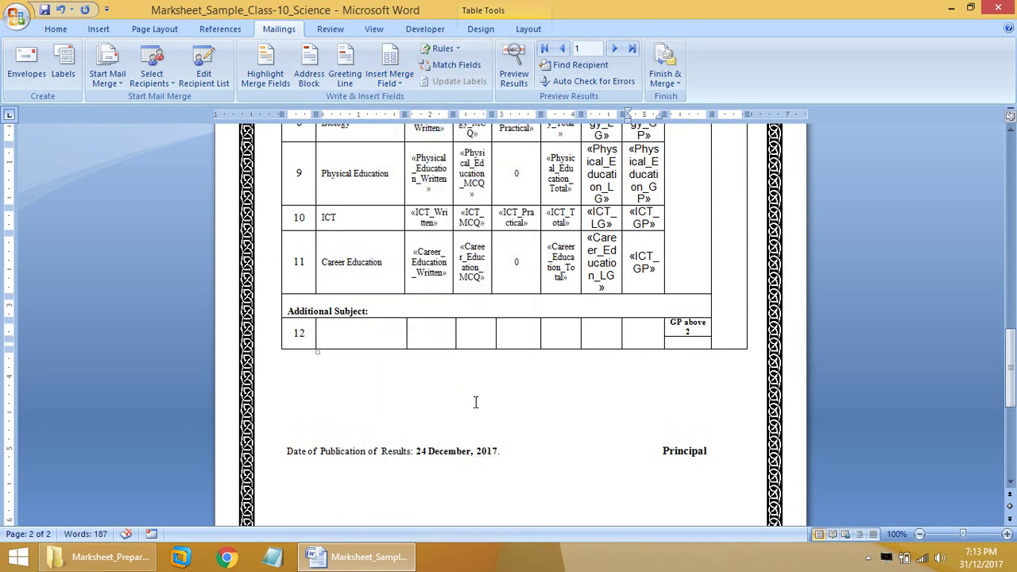
pyautogui.click(363, 332)
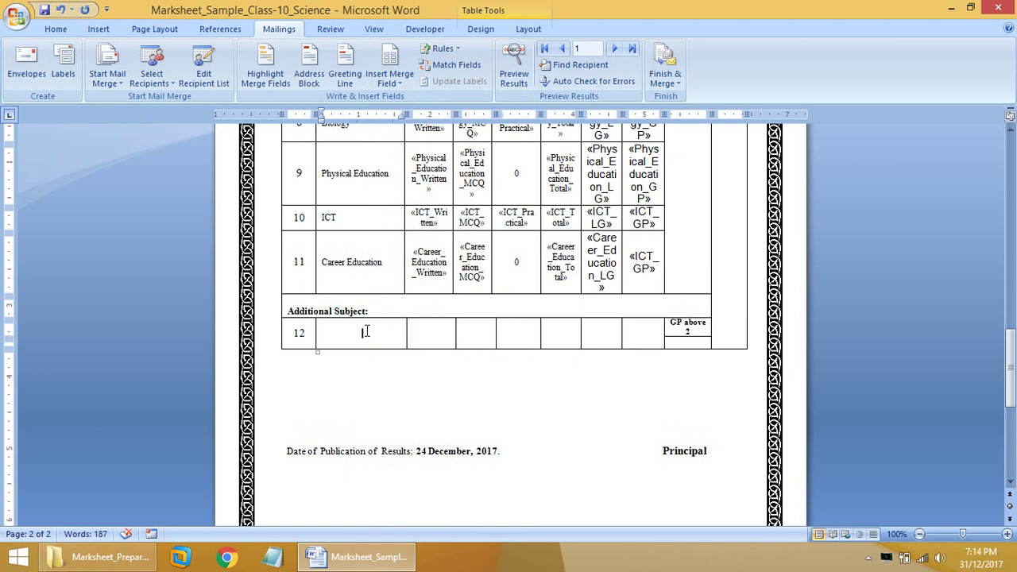
# Step: Insert the Additional_Subject_Name merge field into row 12's subject cell
pyautogui.scroll(1, 365, 332)
pyautogui.scroll(3, 365, 332)
pyautogui.scroll(4, 366, 332)
pyautogui.scroll(4, 368, 328)
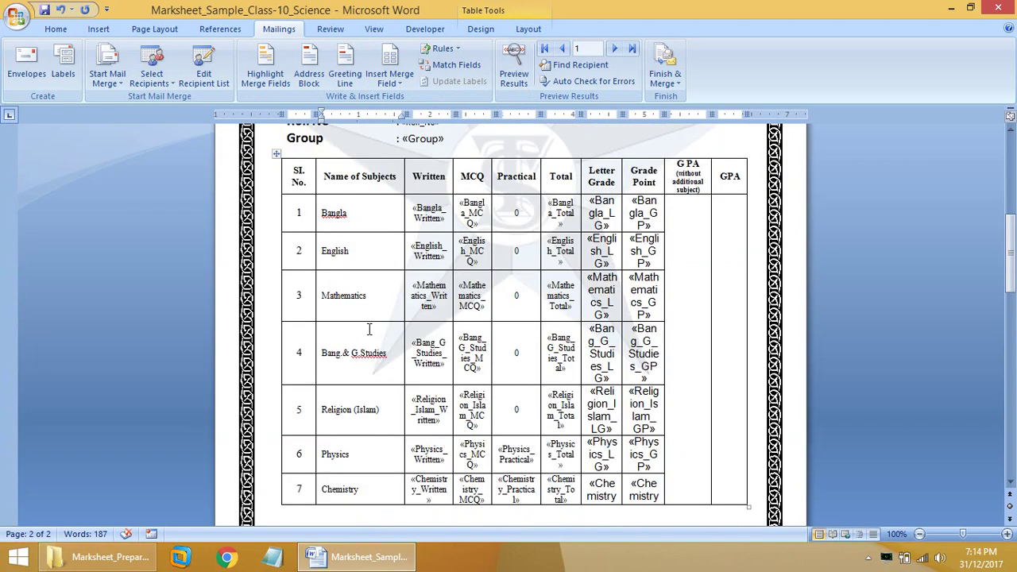
pyautogui.scroll(5, 369, 329)
pyautogui.scroll(-8, 394, 348)
pyautogui.scroll(-7, 393, 348)
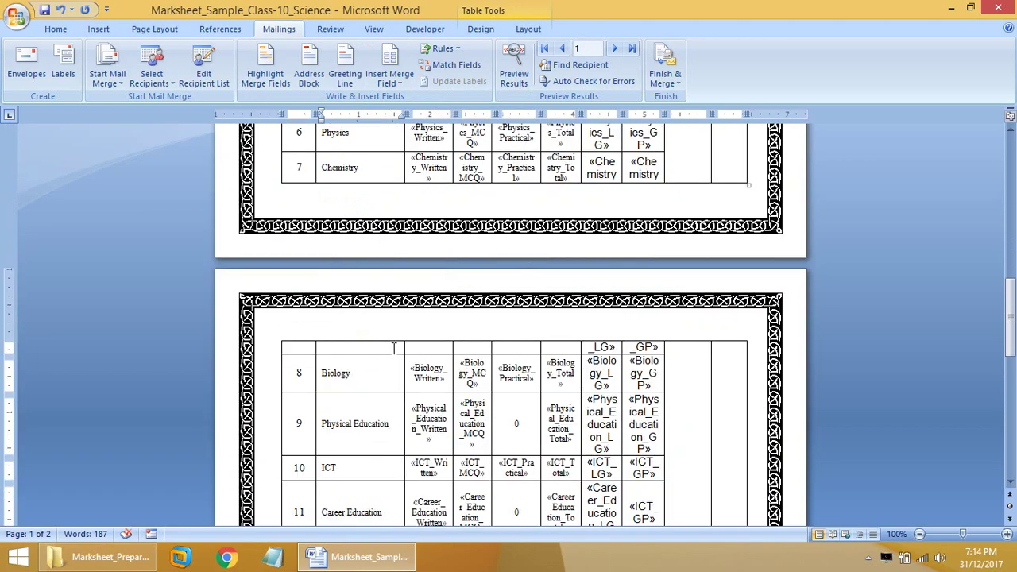
pyautogui.scroll(-8, 393, 348)
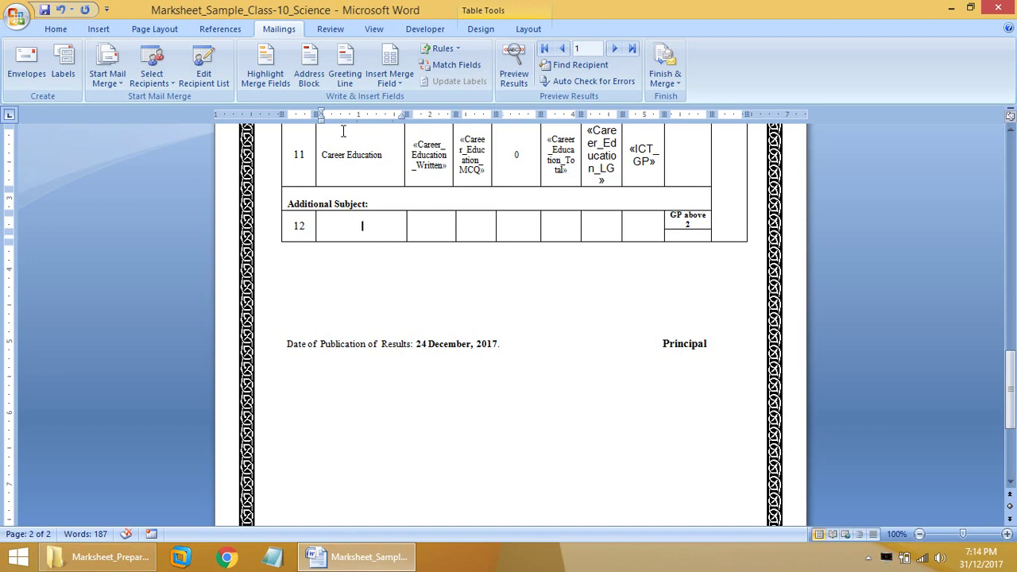
pyautogui.click(390, 79)
pyautogui.scroll(-9, 444, 413)
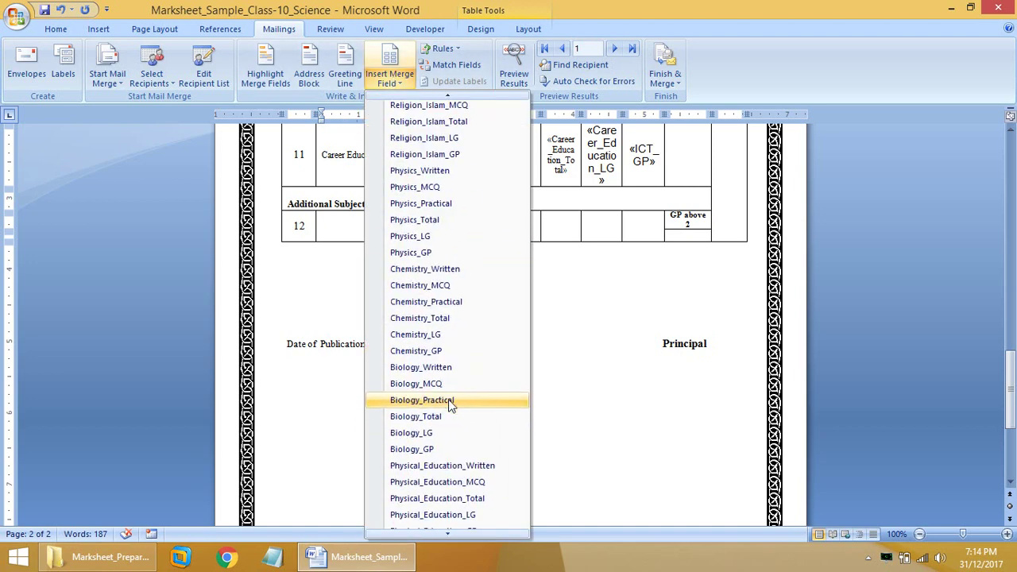
pyautogui.scroll(-5, 448, 397)
pyautogui.scroll(-3, 448, 391)
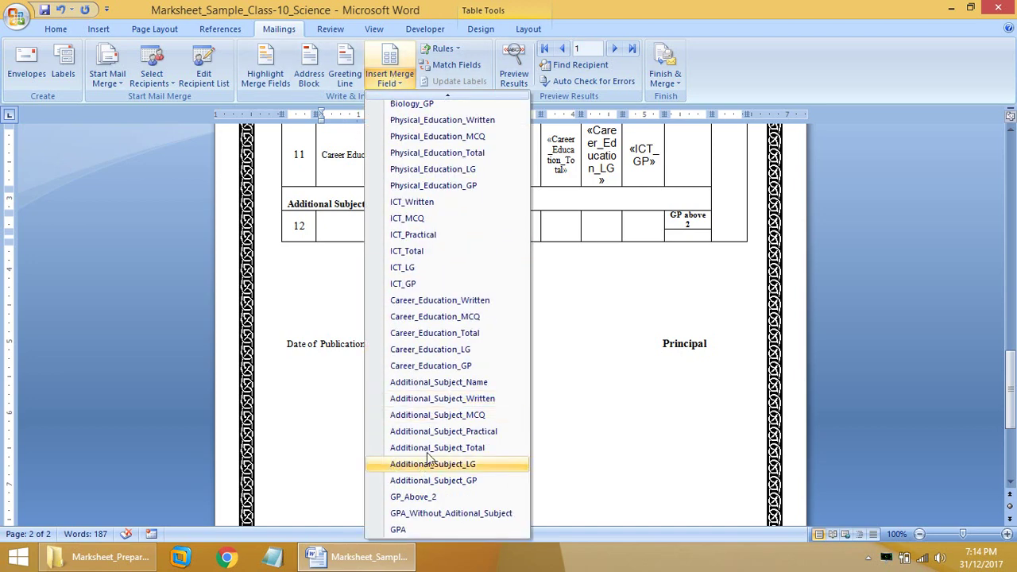
pyautogui.click(430, 384)
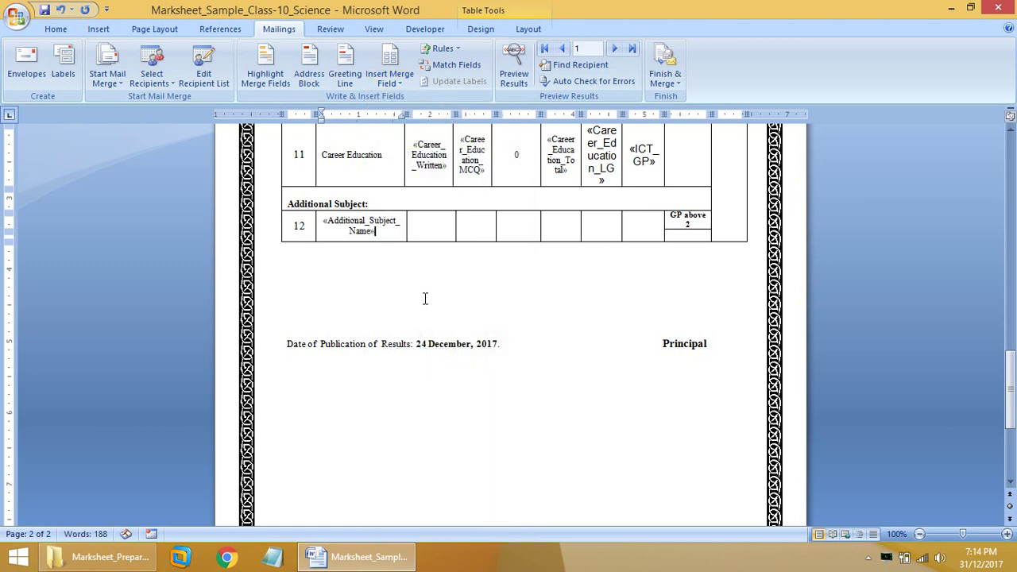
# Step: Insert Additional_Subject_Written and Additional_Subject_MCQ into row 12's Written and MCQ cells
pyautogui.click(387, 82)
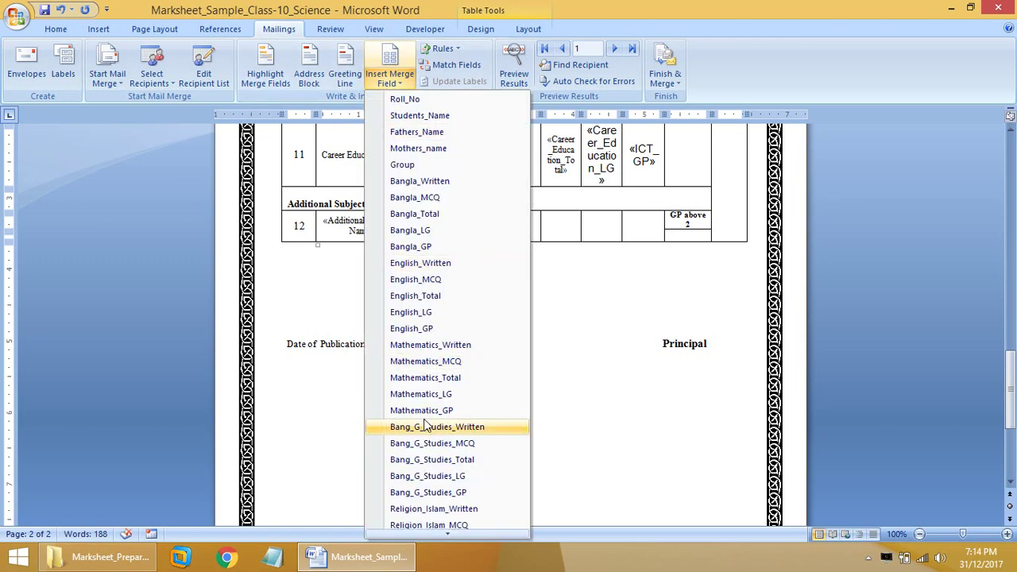
pyautogui.scroll(-7, 422, 425)
pyautogui.scroll(-4, 422, 424)
pyautogui.scroll(-1, 425, 423)
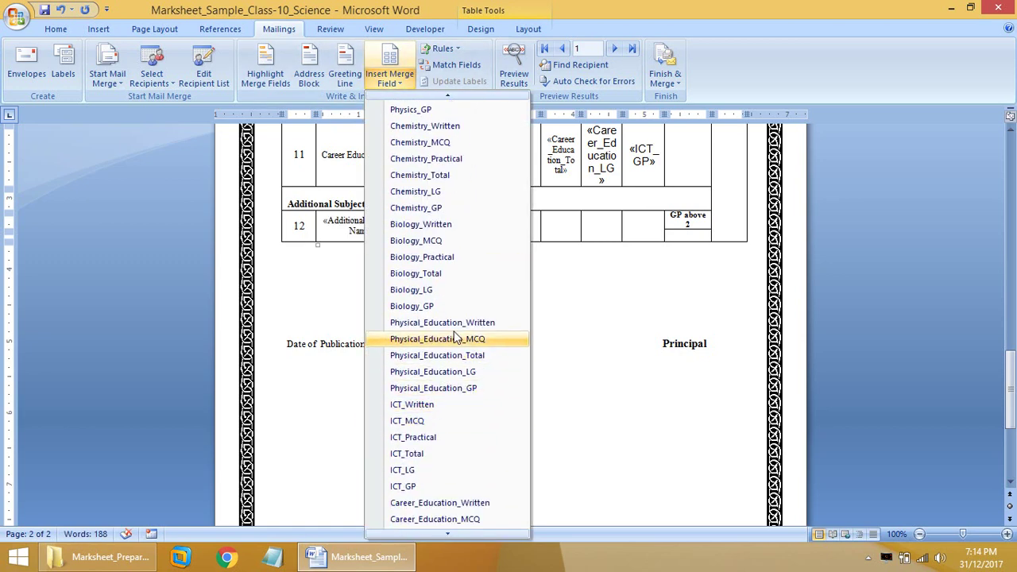
pyautogui.scroll(-4, 436, 433)
pyautogui.scroll(-1, 437, 435)
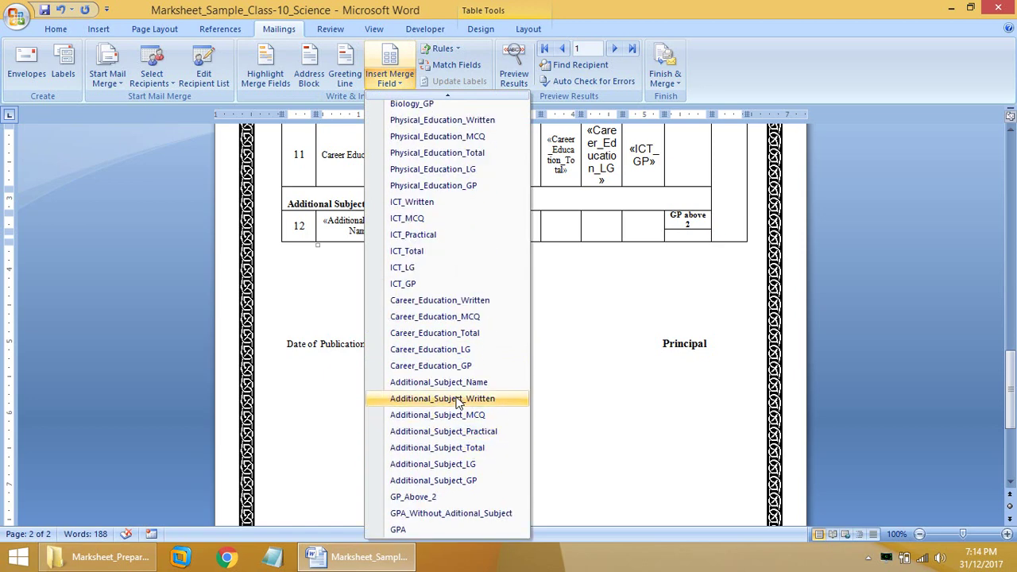
pyautogui.click(458, 399)
pyautogui.click(395, 74)
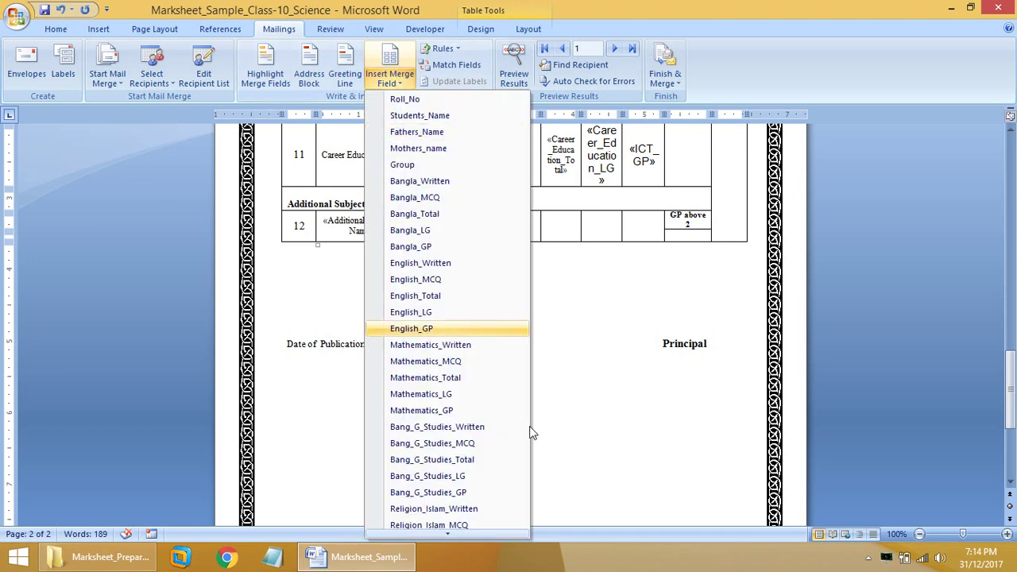
pyautogui.scroll(-2, 469, 429)
pyautogui.scroll(-5, 457, 425)
pyautogui.scroll(-4, 453, 429)
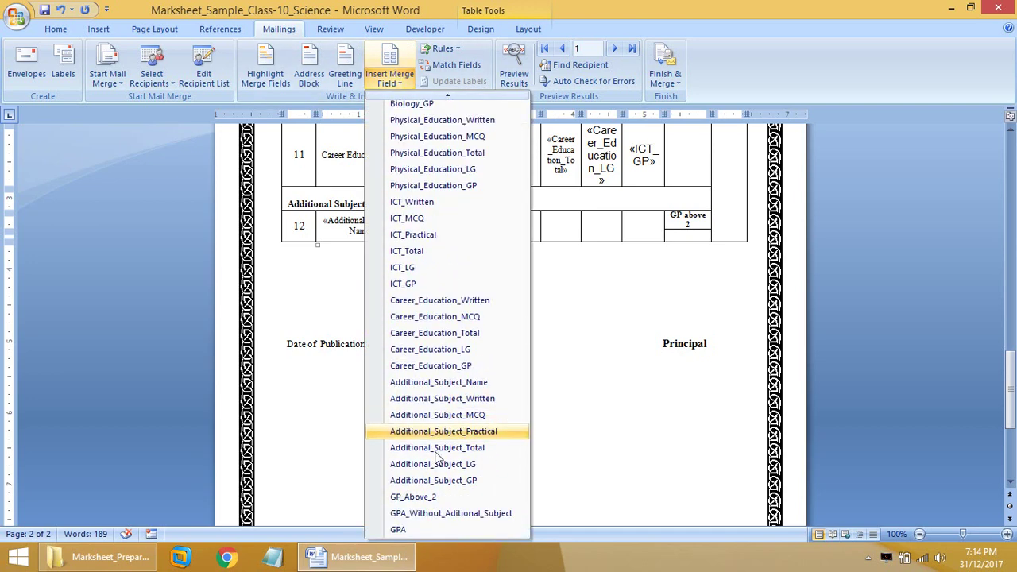
pyautogui.click(443, 415)
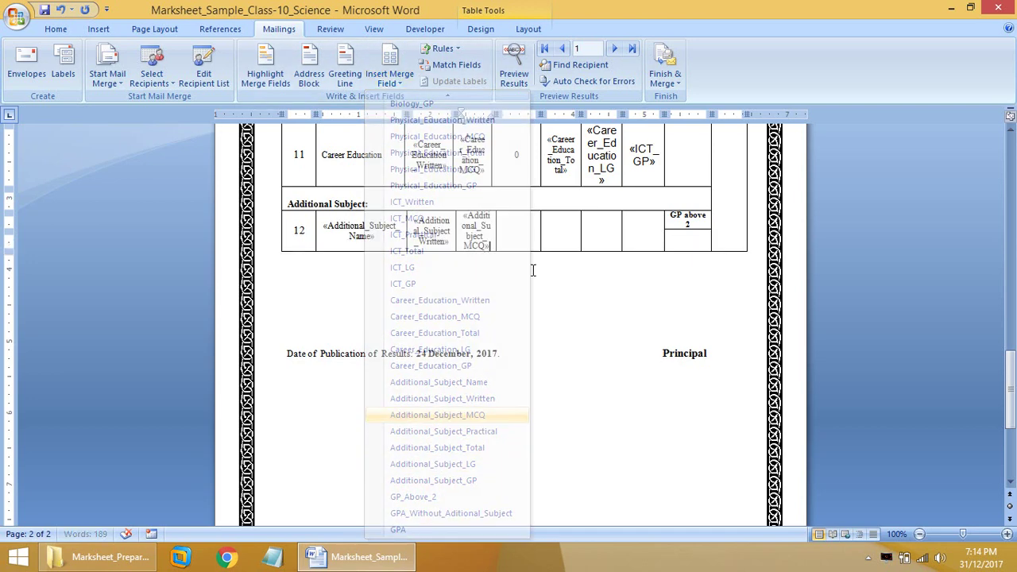
# Step: Insert Additional_Subject_Practical and Additional_Subject_Total into row 12's Practical and Total cells
pyautogui.click(390, 76)
pyautogui.scroll(-4, 442, 413)
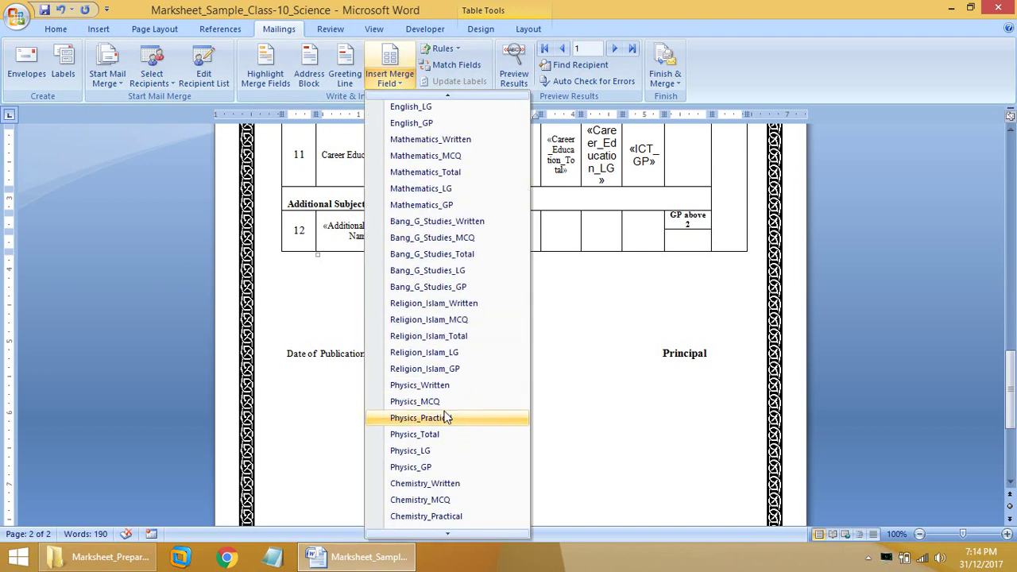
pyautogui.scroll(-5, 442, 413)
pyautogui.scroll(-6, 443, 407)
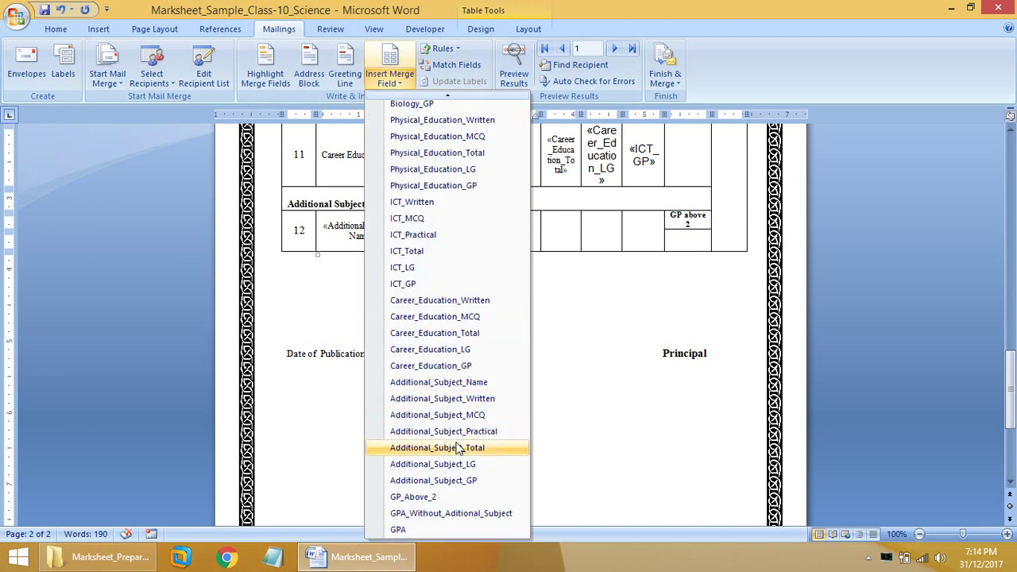
pyautogui.click(456, 433)
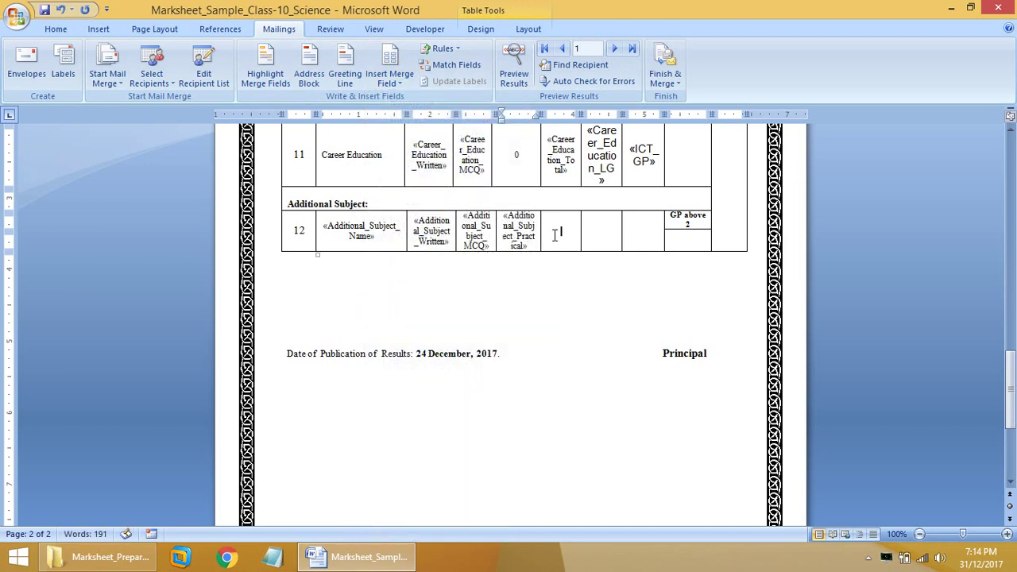
pyautogui.click(403, 88)
pyautogui.scroll(-4, 477, 492)
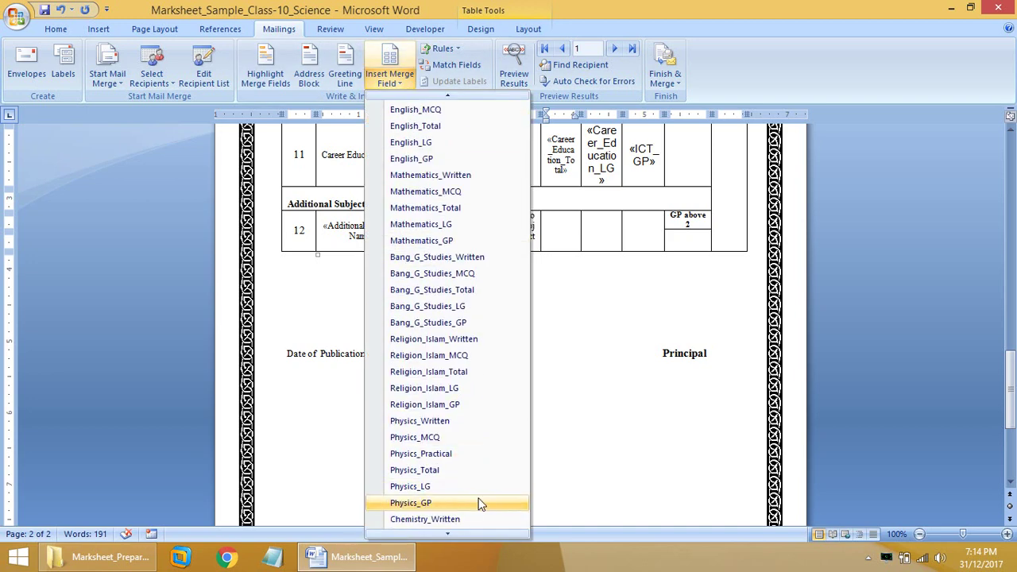
pyautogui.scroll(-8, 477, 492)
pyautogui.scroll(-4, 475, 488)
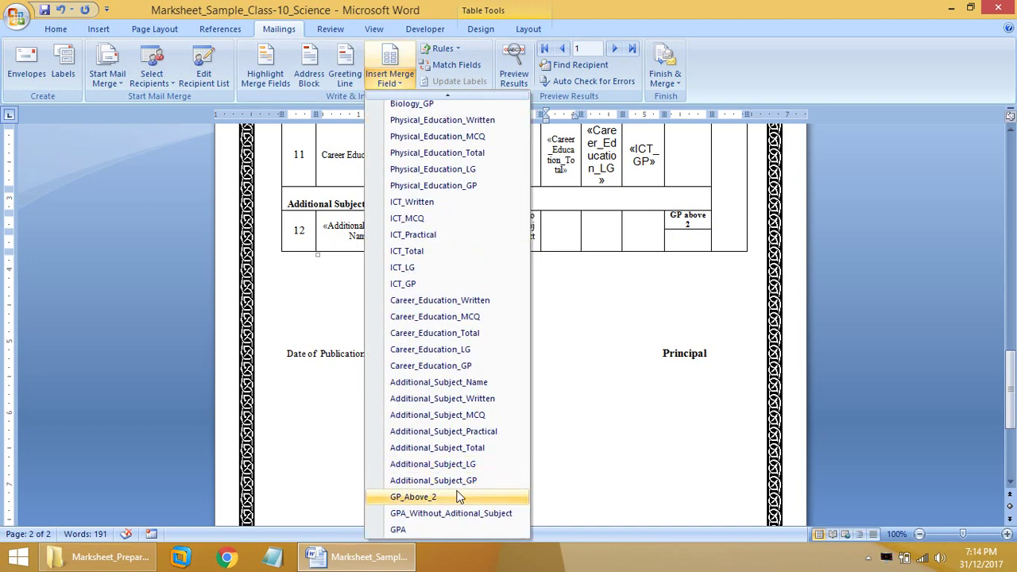
pyautogui.click(436, 447)
# Step: Insert Additional_Subject_LG and Additional_Subject_GP into row 12's Letter Grade and Grade Point cells
pyautogui.click(596, 235)
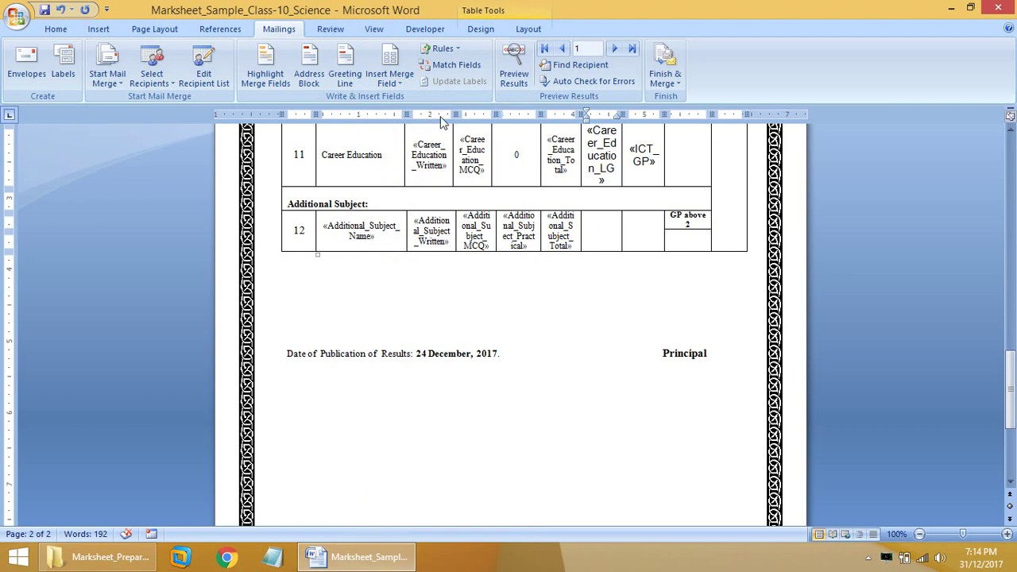
pyautogui.click(393, 79)
pyautogui.scroll(-5, 454, 334)
pyautogui.scroll(-10, 463, 365)
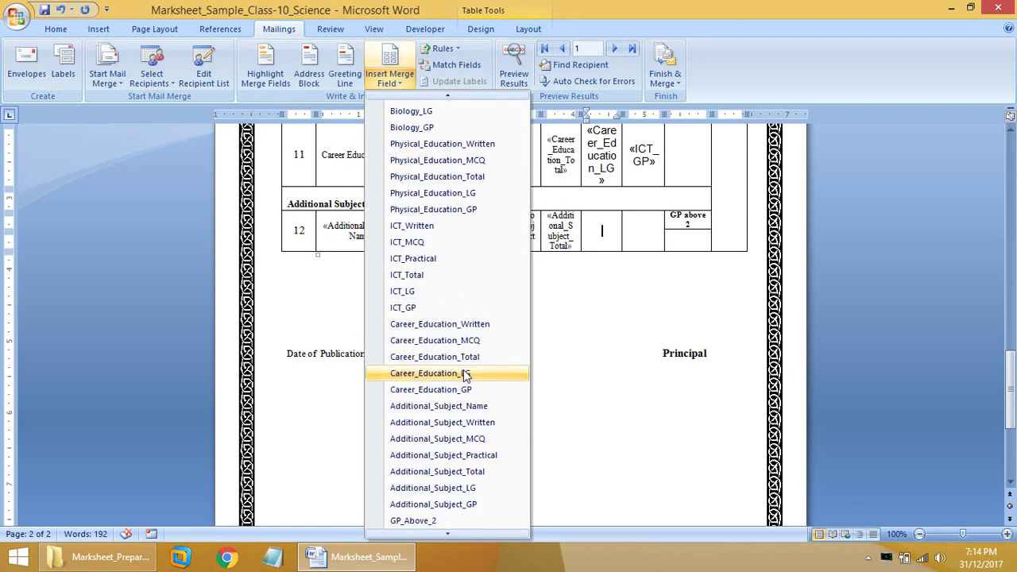
pyautogui.scroll(-1, 462, 370)
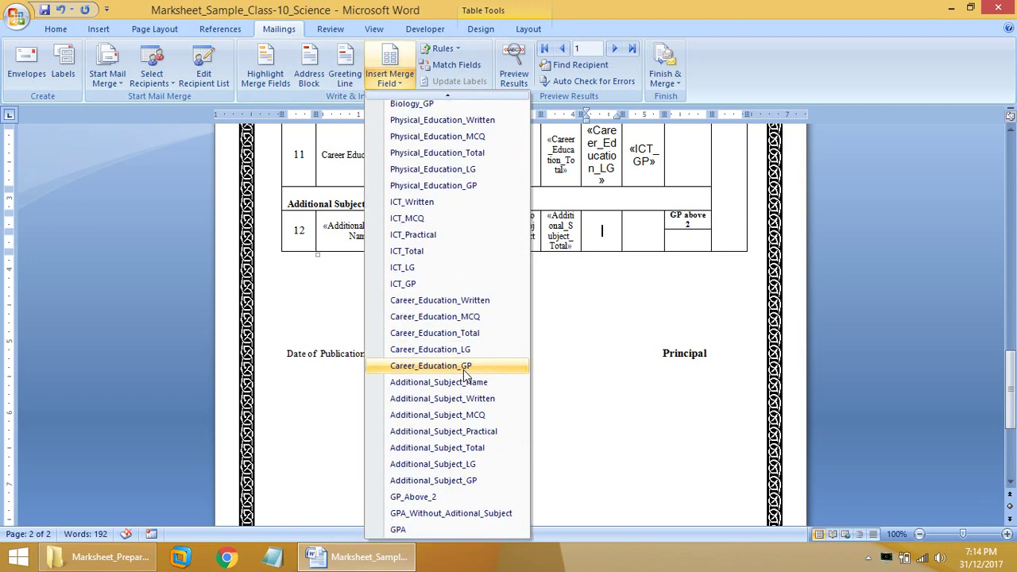
pyautogui.click(450, 467)
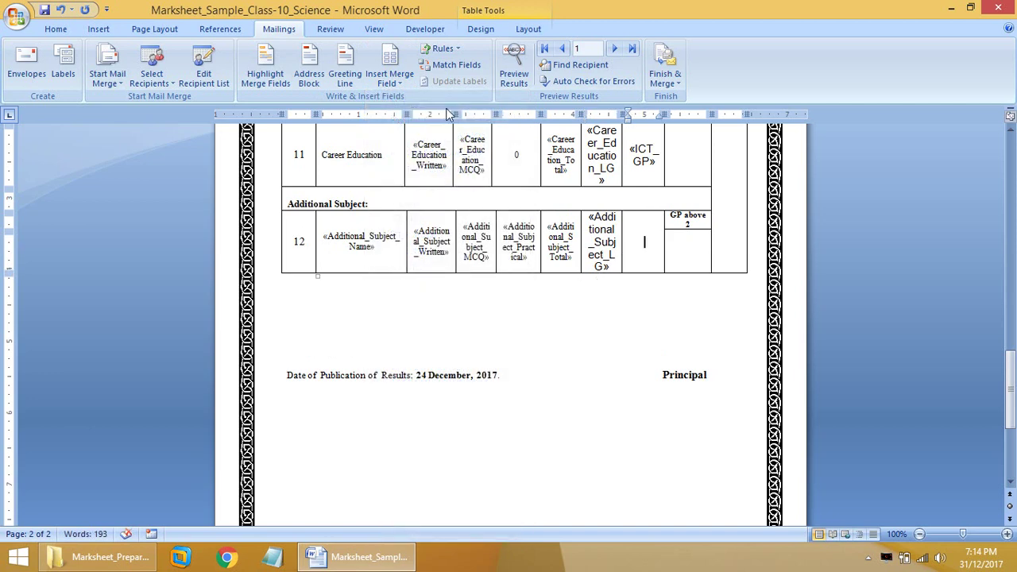
pyautogui.click(394, 82)
pyautogui.scroll(-9, 489, 411)
pyautogui.scroll(-7, 486, 407)
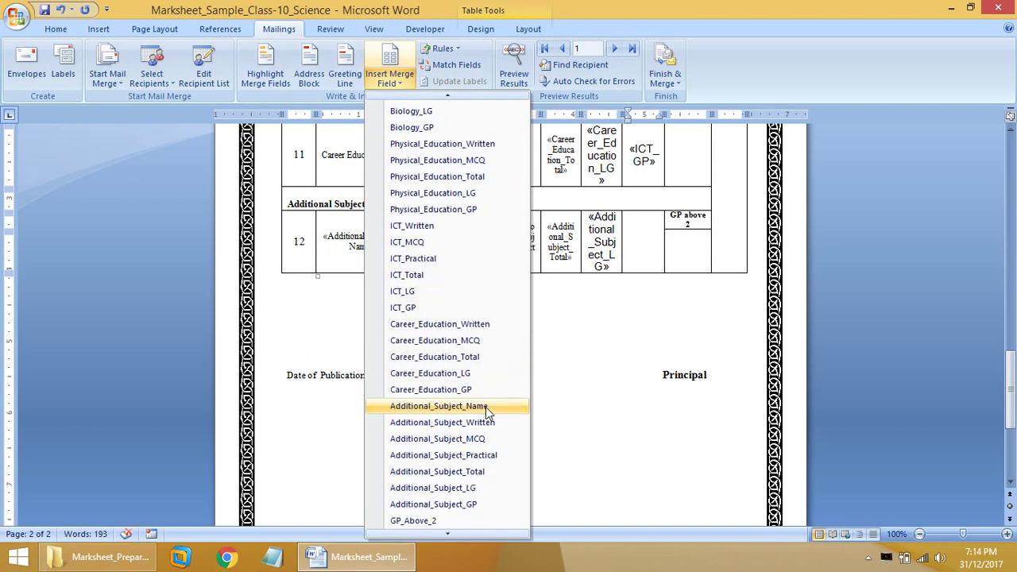
pyautogui.scroll(-1, 485, 407)
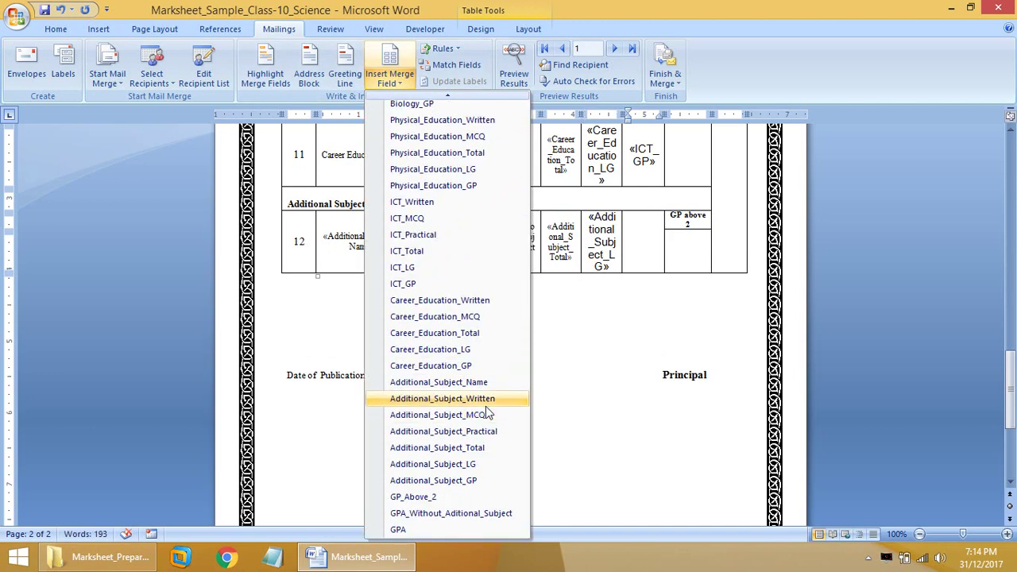
pyautogui.click(457, 482)
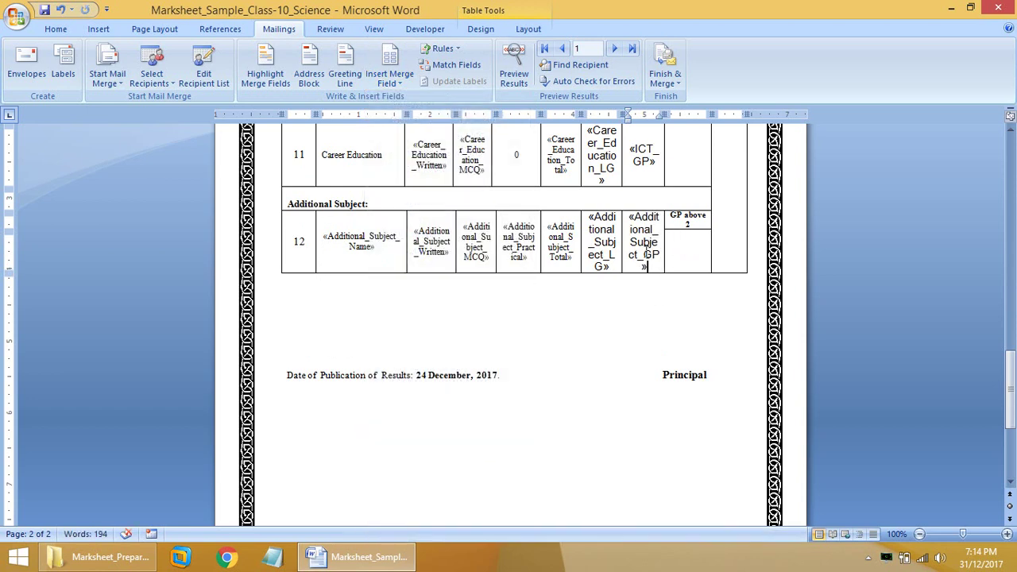
# Step: Insert the GP_Above_2 merge field into the cell under GP above 2
pyautogui.press('Tab')
pyautogui.click(389, 75)
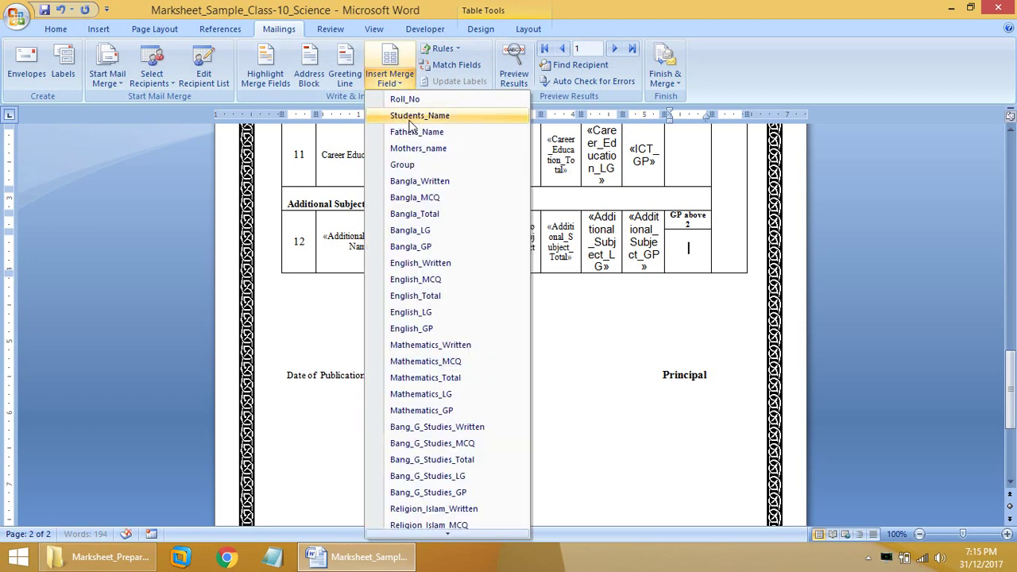
pyautogui.scroll(-6, 386, 313)
pyautogui.scroll(-6, 423, 375)
pyautogui.scroll(-5, 423, 376)
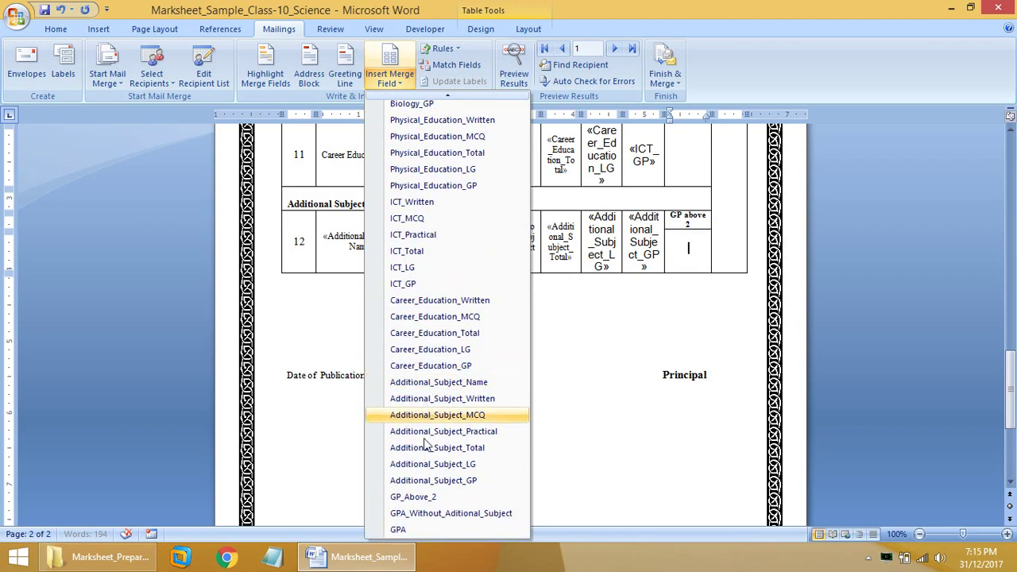
pyautogui.click(424, 500)
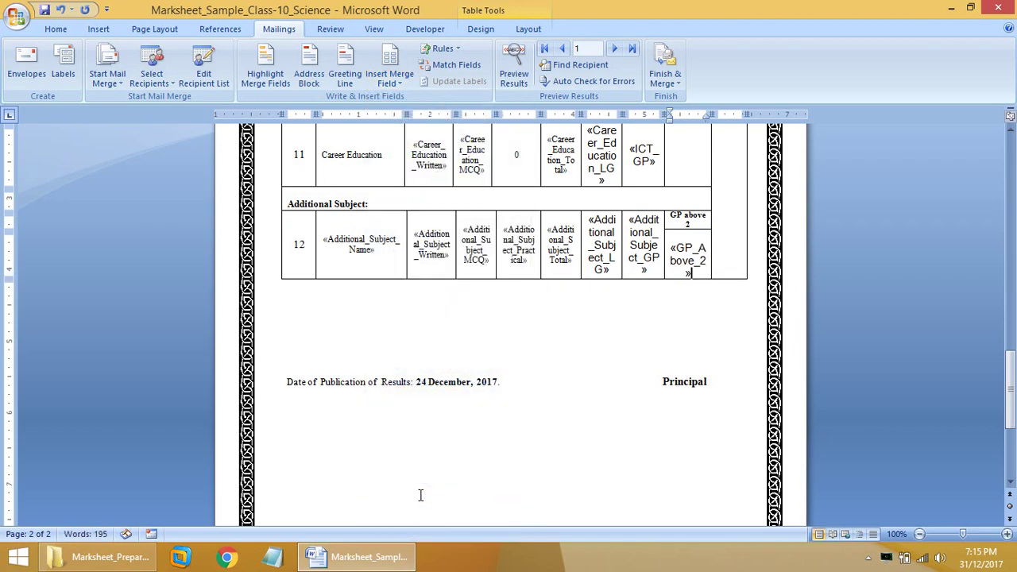
pyautogui.scroll(7, 614, 445)
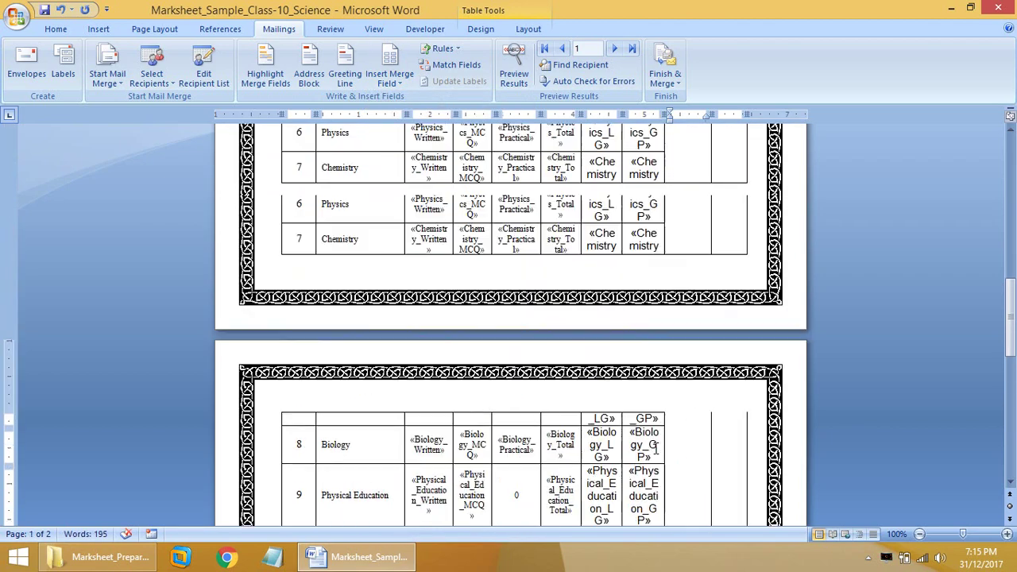
# Step: Insert GPA_Without_Aditional_Subject into the GPA (without additional subject) cell
pyautogui.scroll(3, 656, 447)
pyautogui.scroll(4, 656, 446)
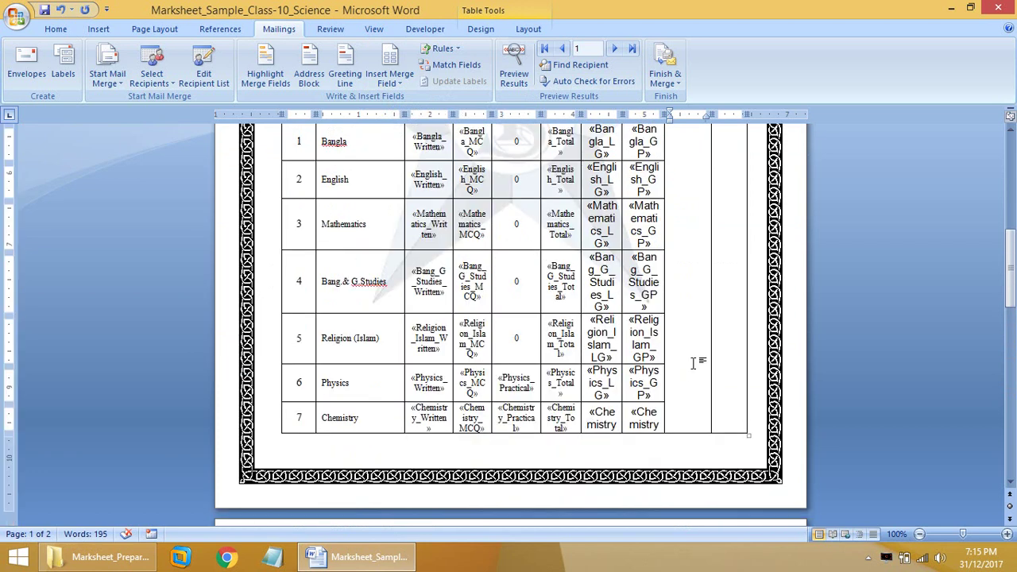
pyautogui.scroll(3, 692, 364)
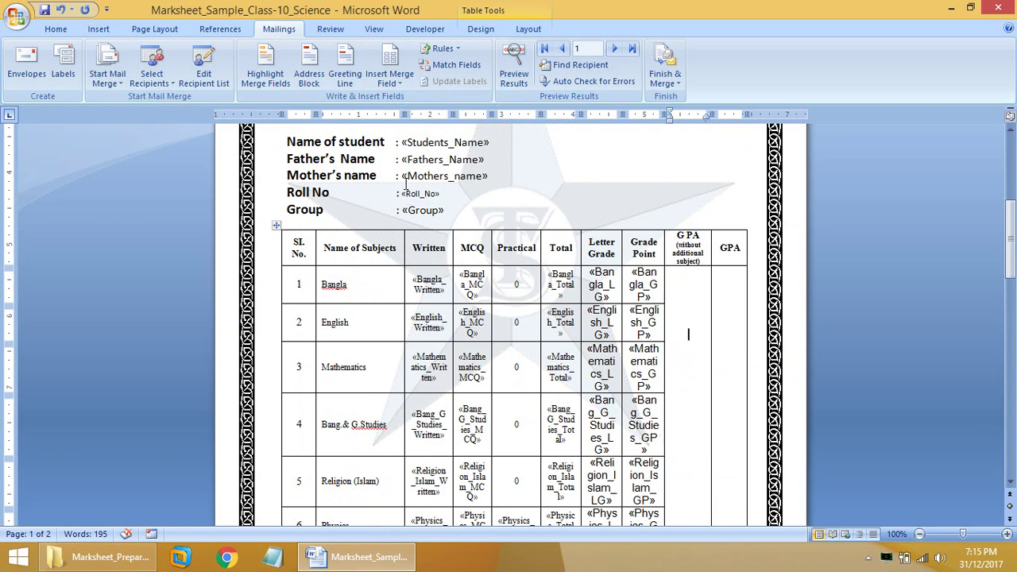
pyautogui.click(390, 80)
pyautogui.scroll(-3, 442, 401)
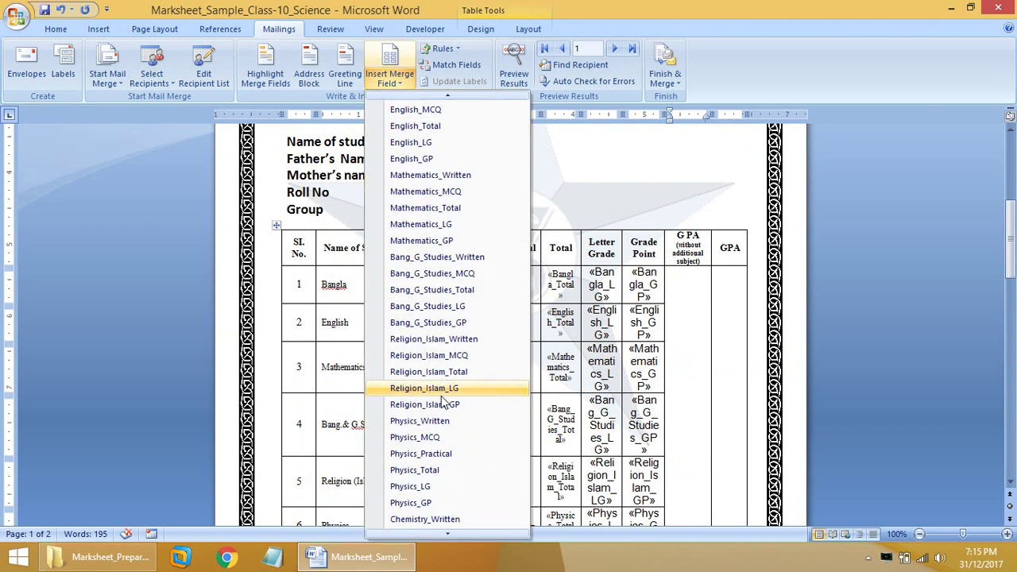
pyautogui.scroll(-4, 442, 401)
pyautogui.scroll(-7, 442, 401)
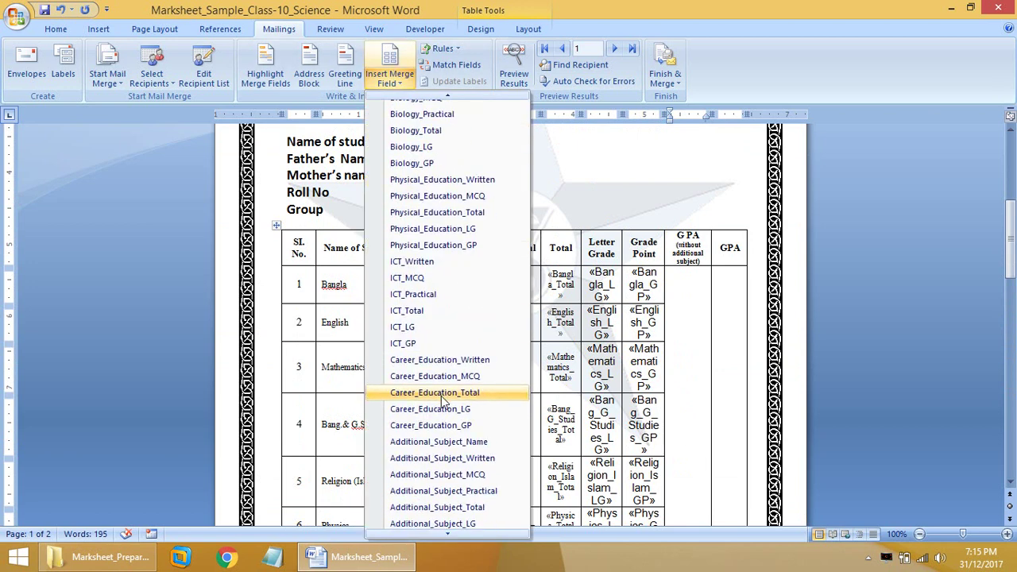
pyautogui.scroll(-4, 443, 401)
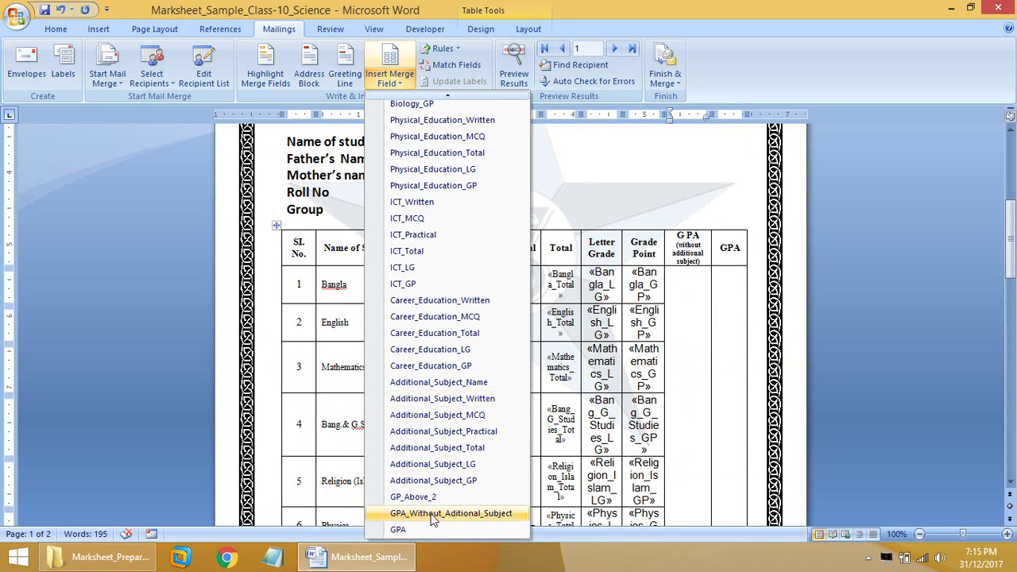
pyautogui.click(461, 515)
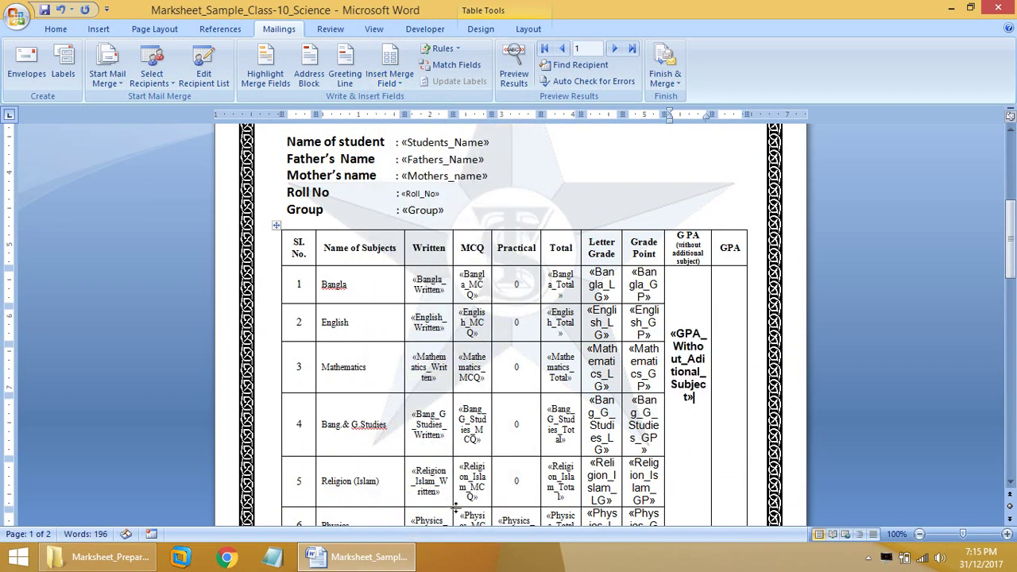
# Step: Insert the GPA merge field into the GPA cell
pyautogui.click(739, 350)
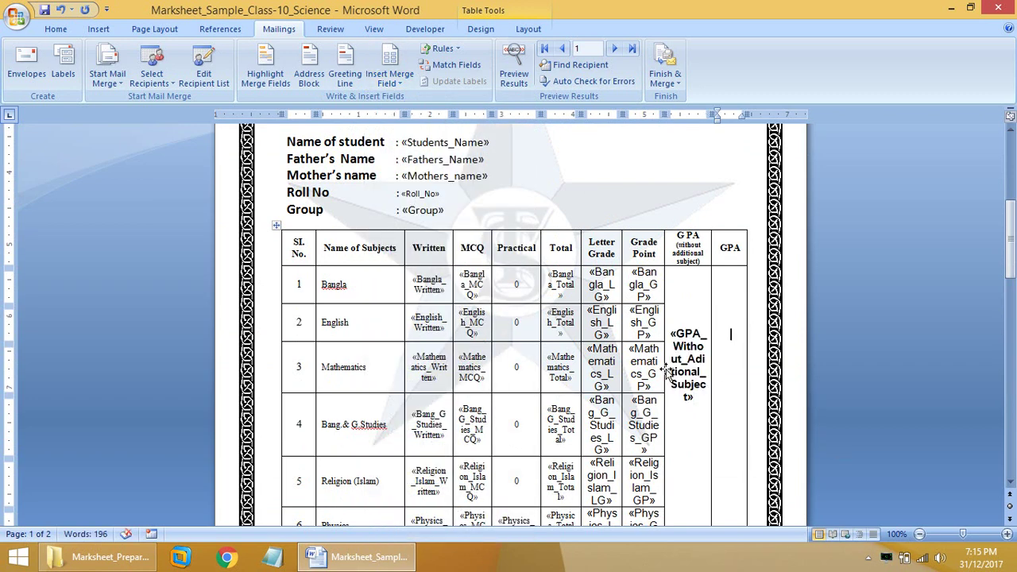
pyautogui.click(389, 73)
pyautogui.scroll(-2, 433, 403)
pyautogui.scroll(-7, 433, 397)
pyautogui.scroll(-8, 433, 394)
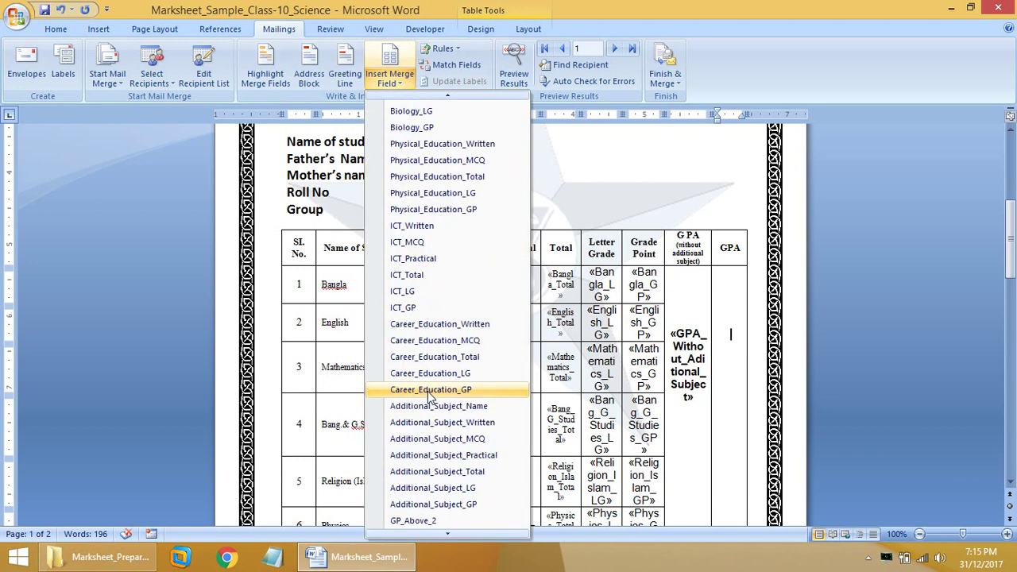
pyautogui.scroll(-1, 433, 398)
pyautogui.click(417, 526)
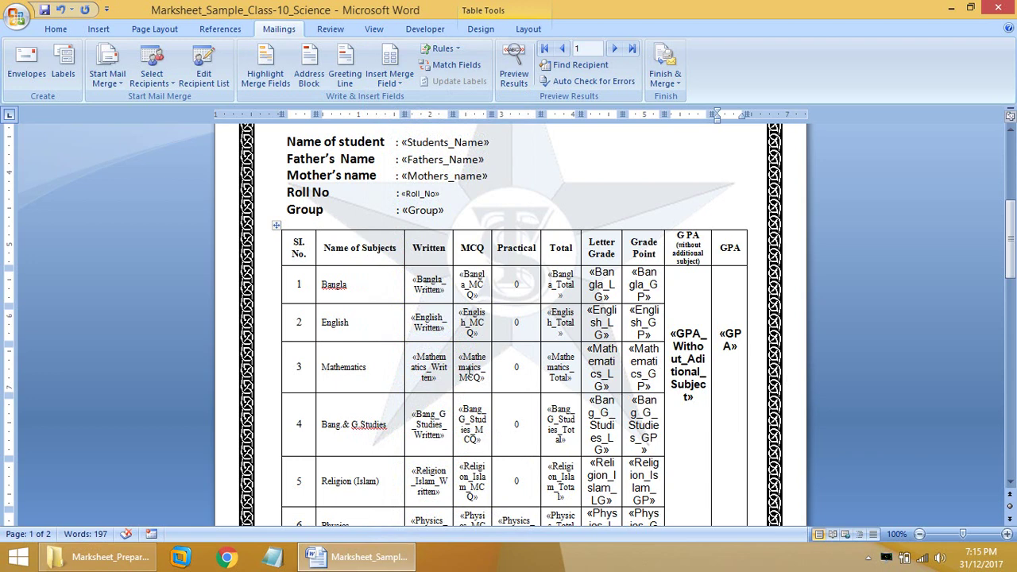
# Step: Change the publication date's day from 24 to 31, making it 31 December, 2017
pyautogui.scroll(-1, 469, 373)
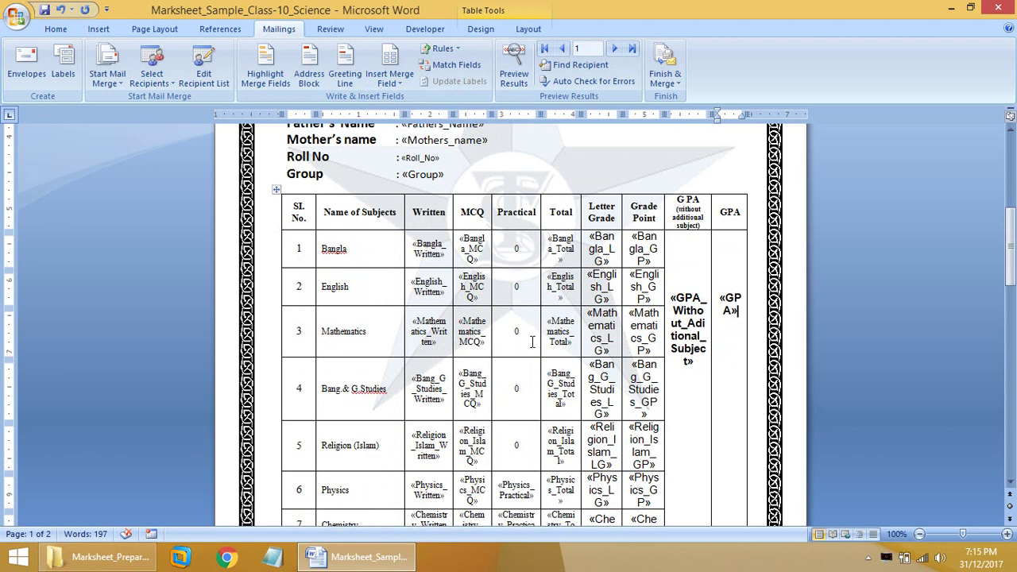
pyautogui.scroll(-4, 469, 328)
pyautogui.scroll(-4, 471, 329)
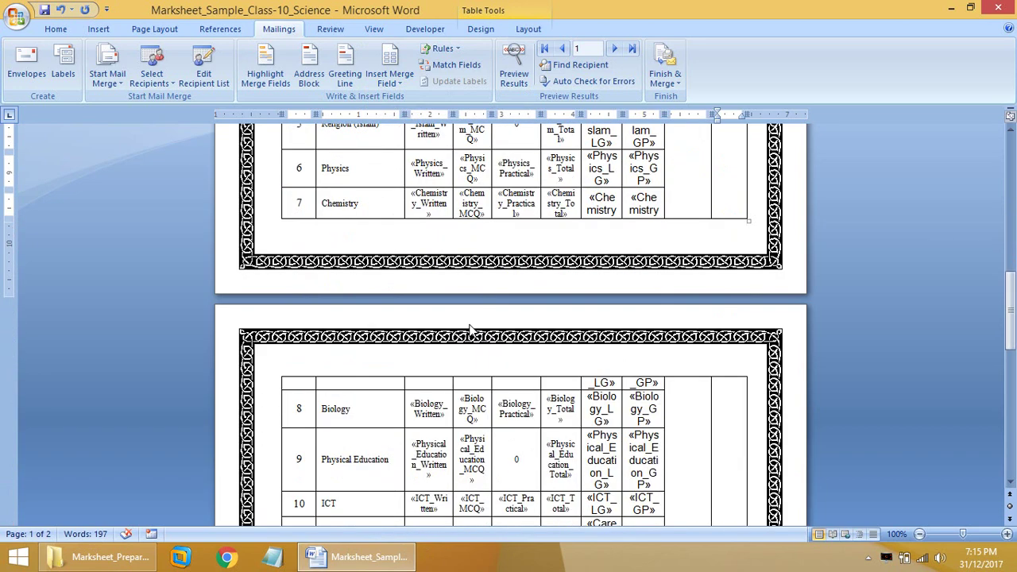
pyautogui.scroll(-4, 468, 328)
pyautogui.scroll(-3, 470, 325)
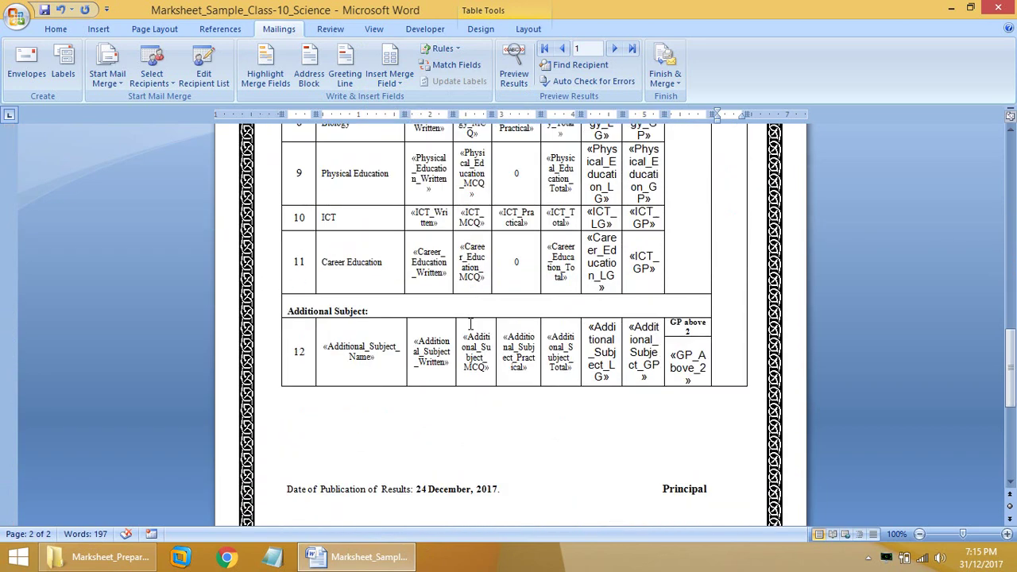
pyautogui.scroll(-3, 471, 324)
pyautogui.scroll(-3, 470, 323)
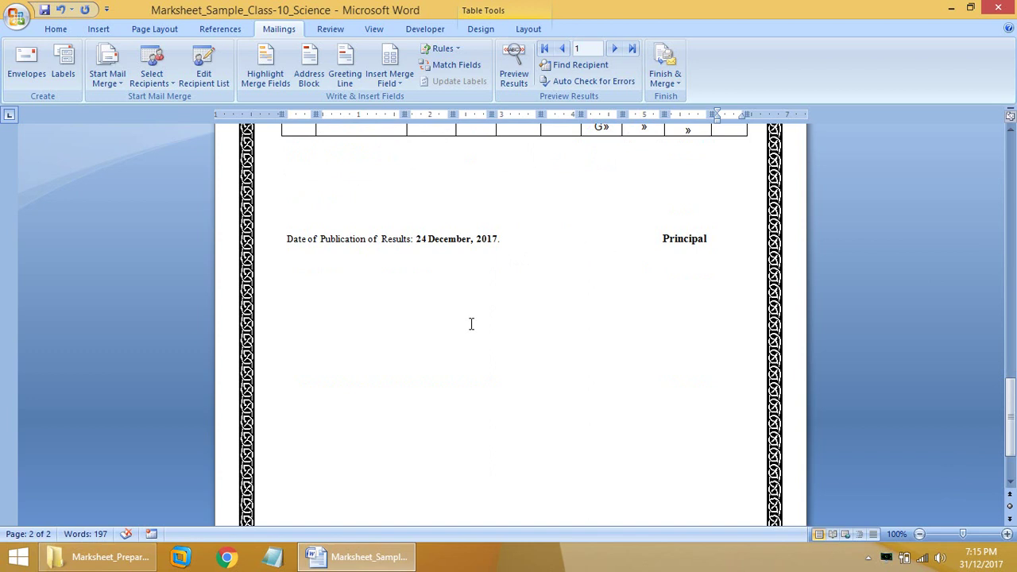
pyautogui.scroll(-2, 471, 324)
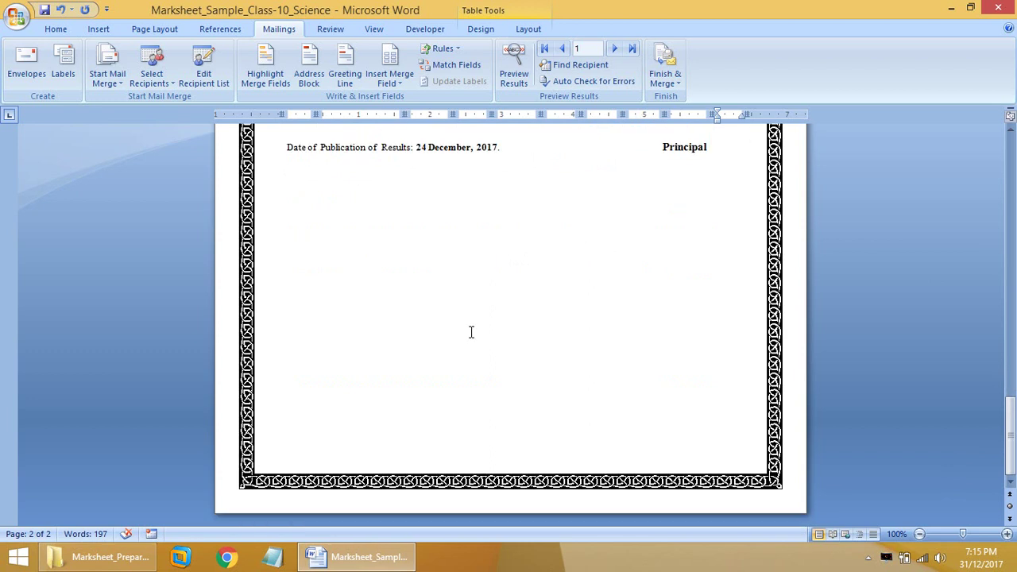
pyautogui.scroll(5, 470, 331)
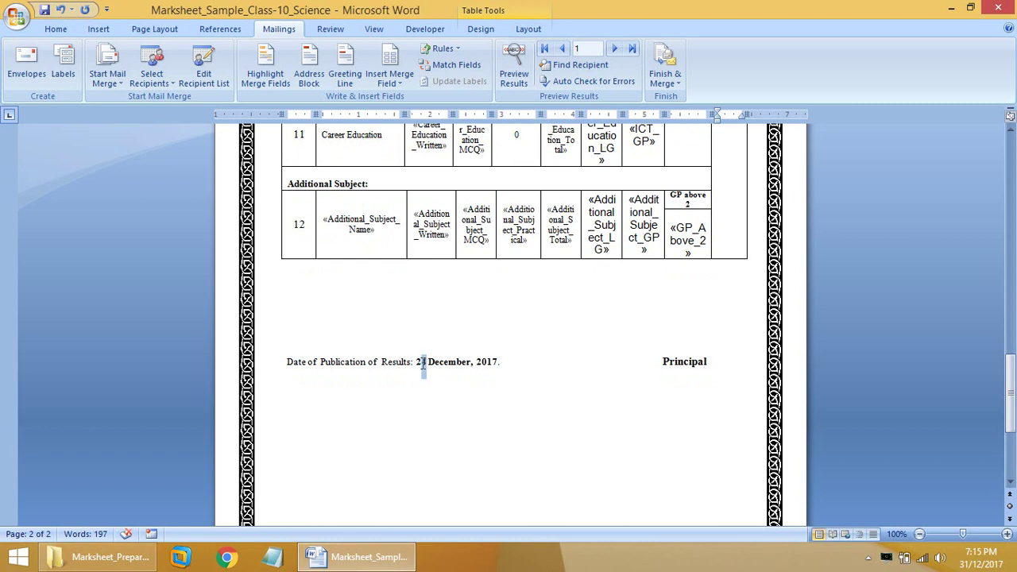
pyautogui.moveTo(427, 363); pyautogui.dragTo(415, 363)
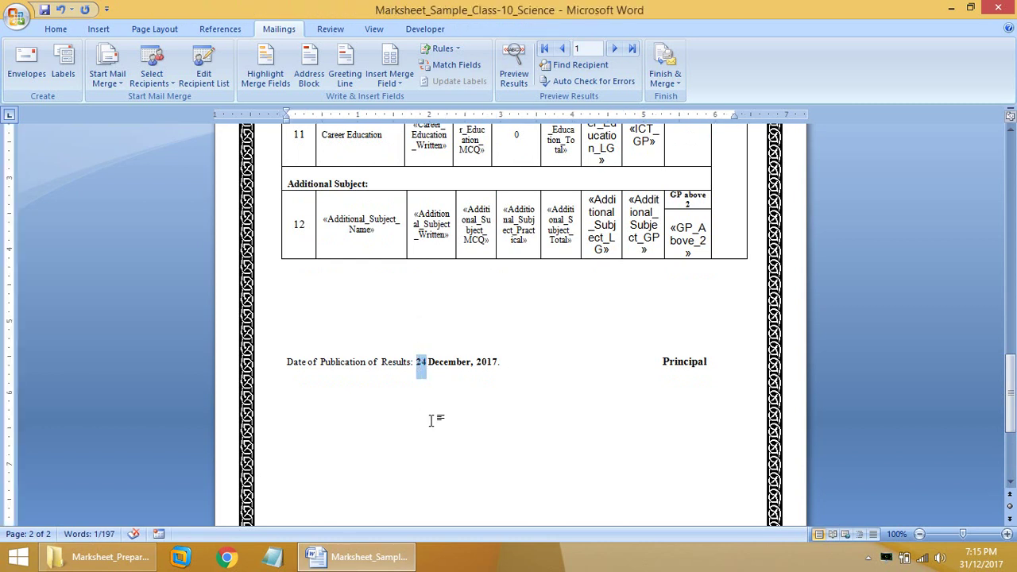
pyautogui.write('31')
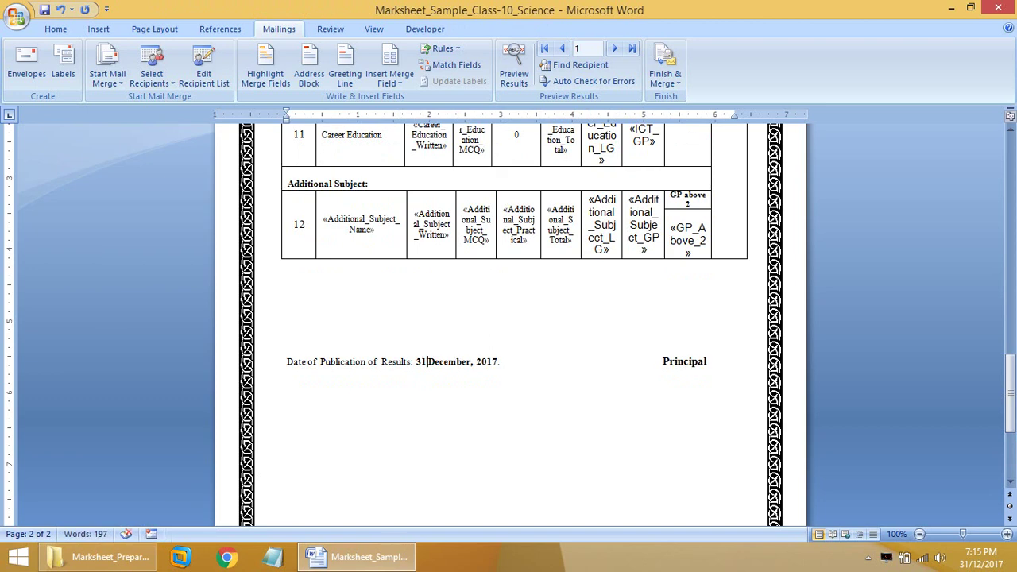
# Step: Save the marksheet template and look over its merge fields
pyautogui.scroll(2, 460, 331)
pyautogui.scroll(5, 476, 318)
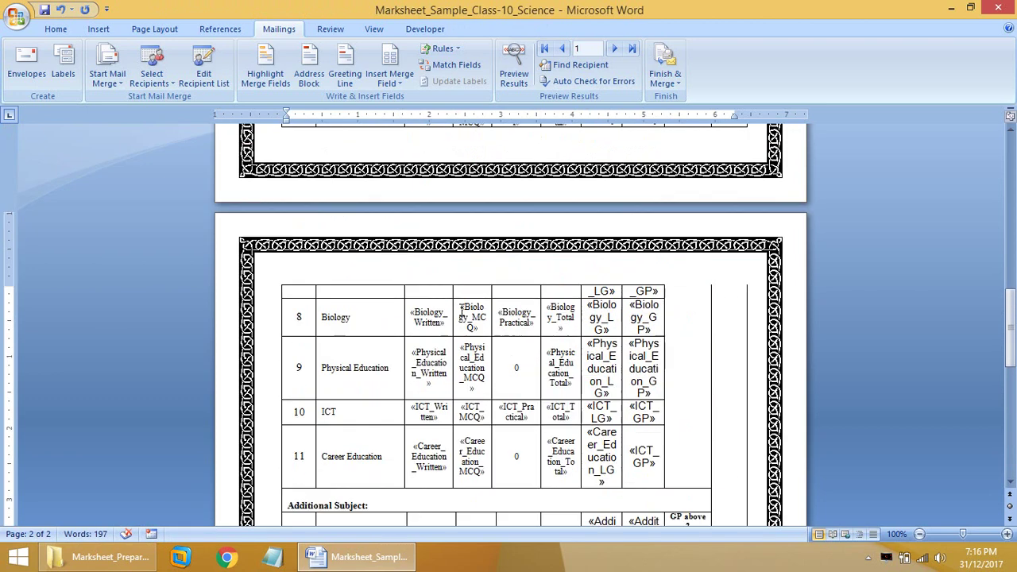
pyautogui.scroll(2, 379, 227)
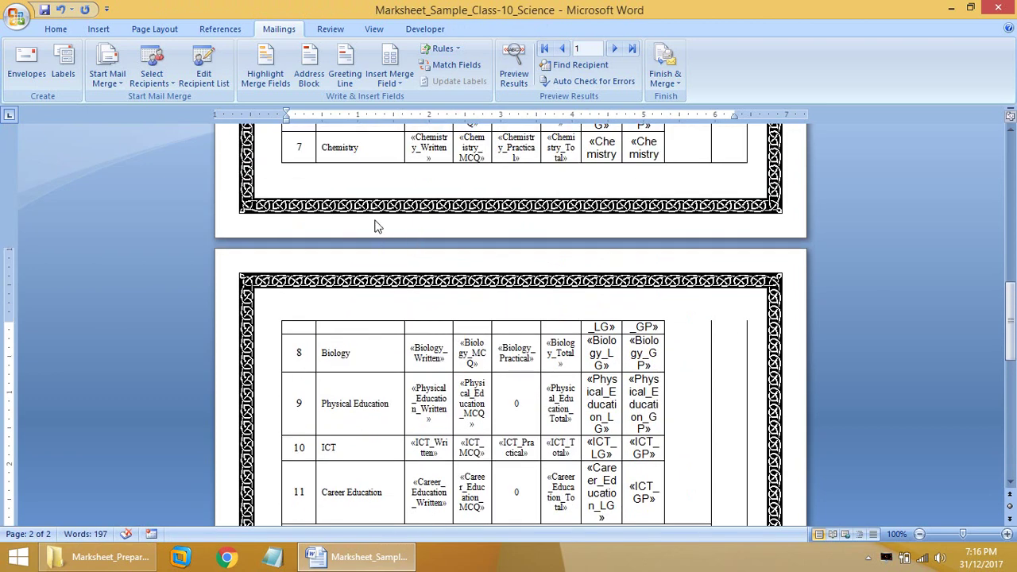
pyautogui.click(46, 10)
pyautogui.scroll(7, 387, 330)
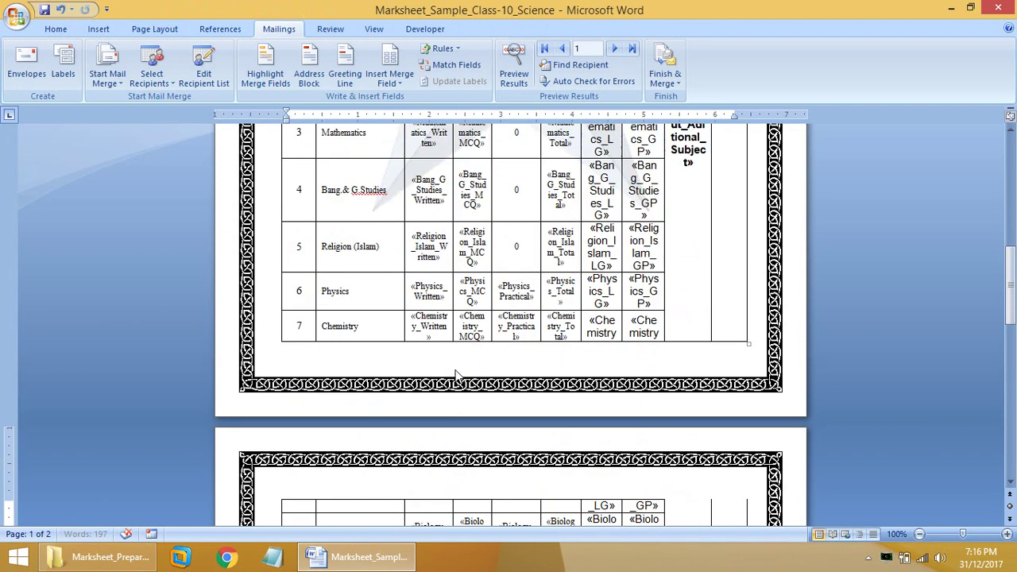
pyautogui.scroll(2, 445, 341)
pyautogui.scroll(2, 509, 354)
pyautogui.scroll(-2, 558, 383)
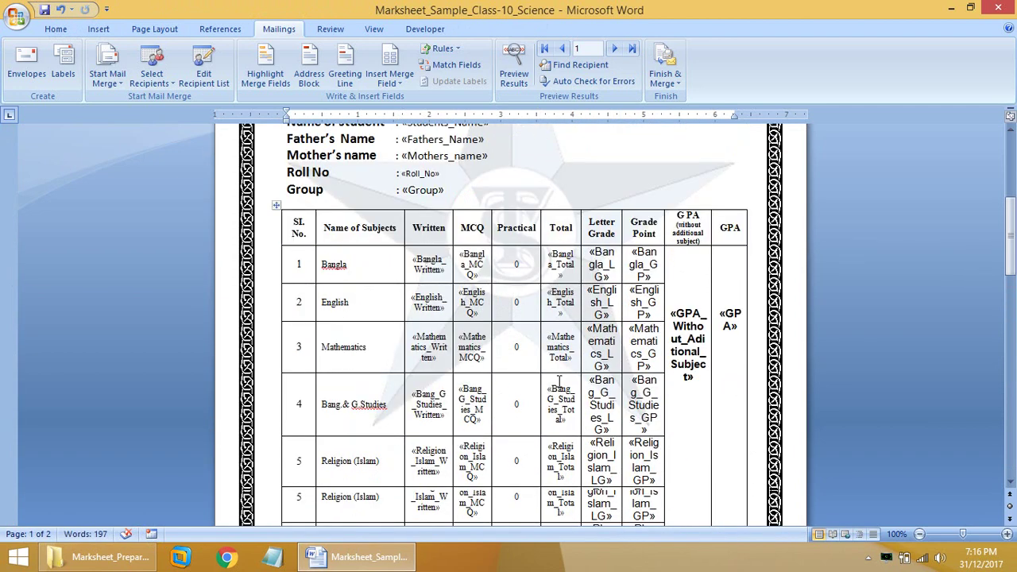
pyautogui.scroll(-3, 560, 379)
pyautogui.scroll(-5, 560, 376)
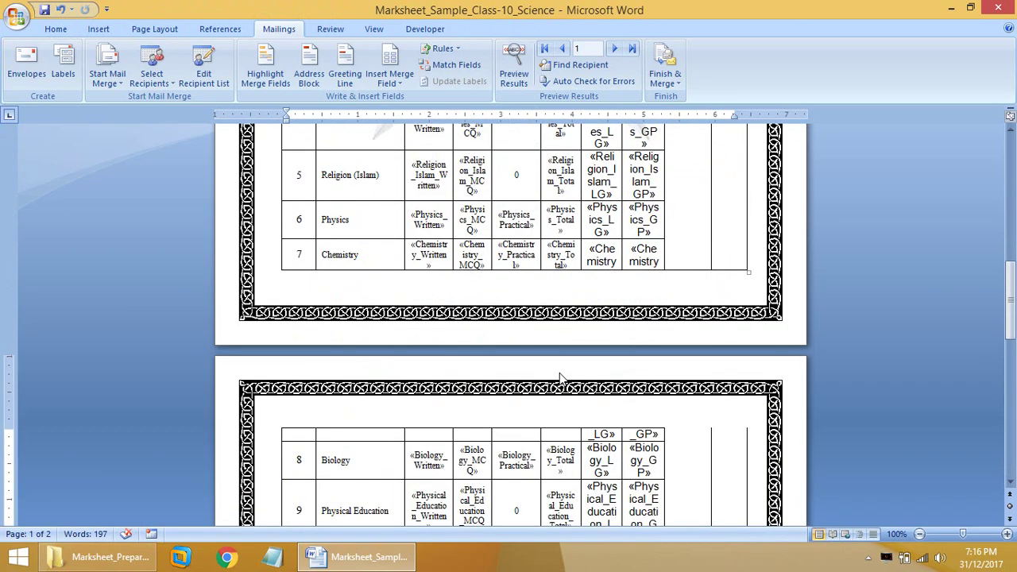
pyautogui.scroll(-6, 560, 374)
pyautogui.scroll(-9, 560, 368)
pyautogui.scroll(-4, 561, 368)
pyautogui.scroll(6, 564, 364)
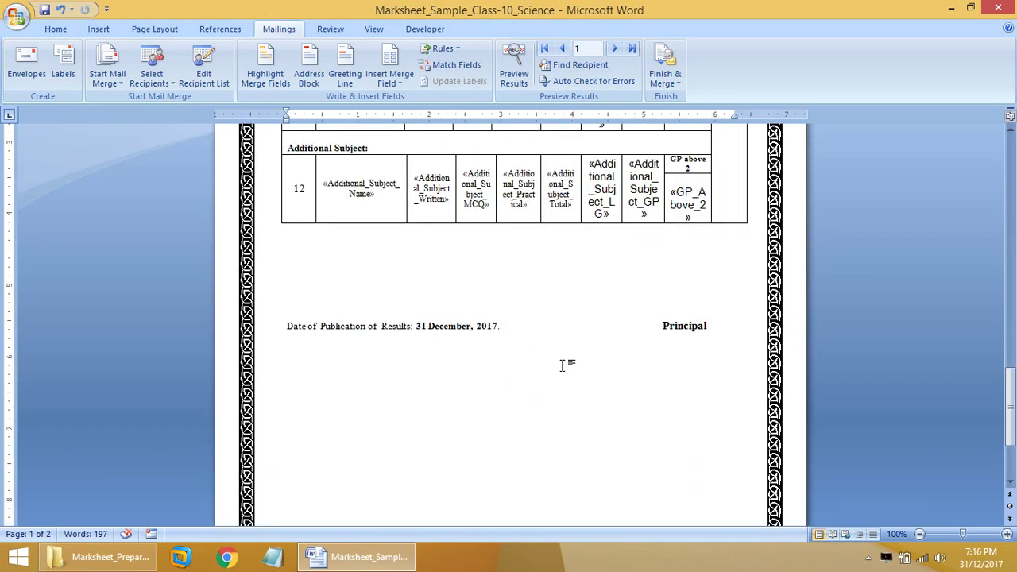
pyautogui.scroll(4, 563, 364)
pyautogui.scroll(7, 564, 363)
pyautogui.scroll(8, 564, 364)
pyautogui.scroll(9, 546, 208)
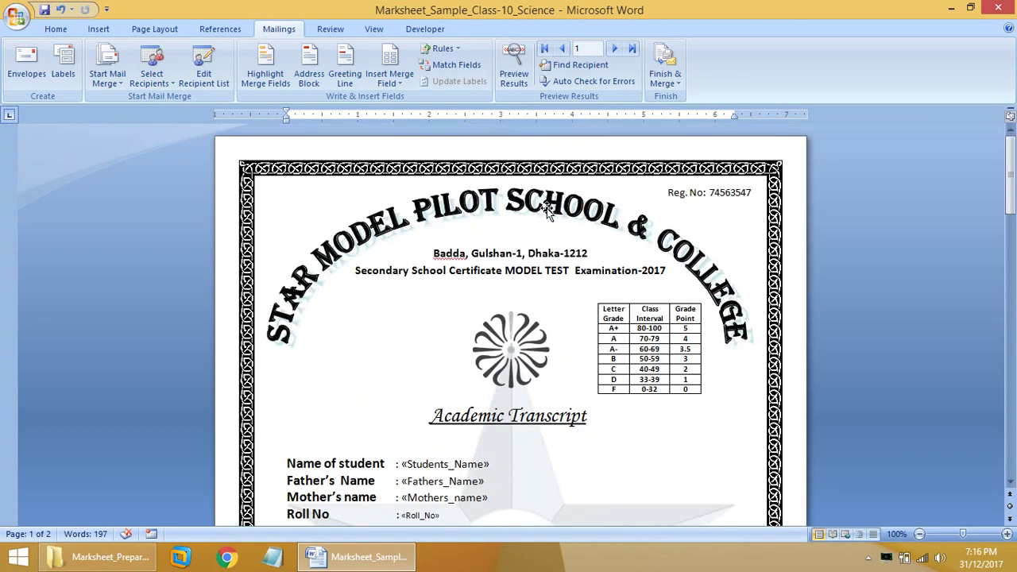
# Step: Choose Edit Individual Documents, try records 5 to 30, then set Merge records back to All
pyautogui.click(681, 91)
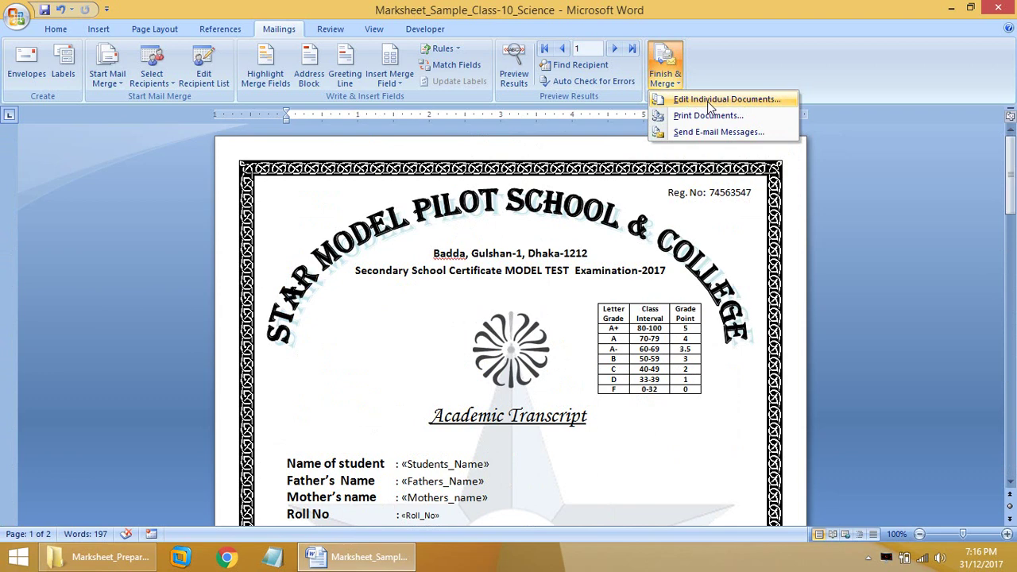
pyautogui.click(709, 102)
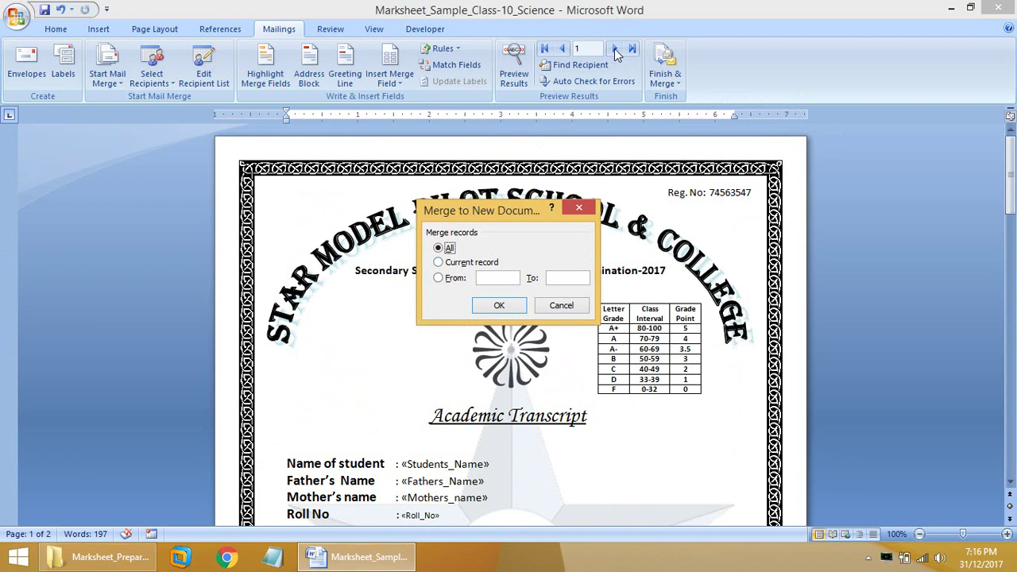
pyautogui.click(438, 278)
pyautogui.click(562, 280)
pyautogui.moveTo(513, 279); pyautogui.dragTo(467, 270)
pyautogui.write('5')
pyautogui.press('Tab')
pyautogui.write('3')
pyautogui.write('0')
pyautogui.click(442, 247)
# Step: Merge all records into Letters1 and scroll through the filled student marksheets
pyautogui.click(504, 306)
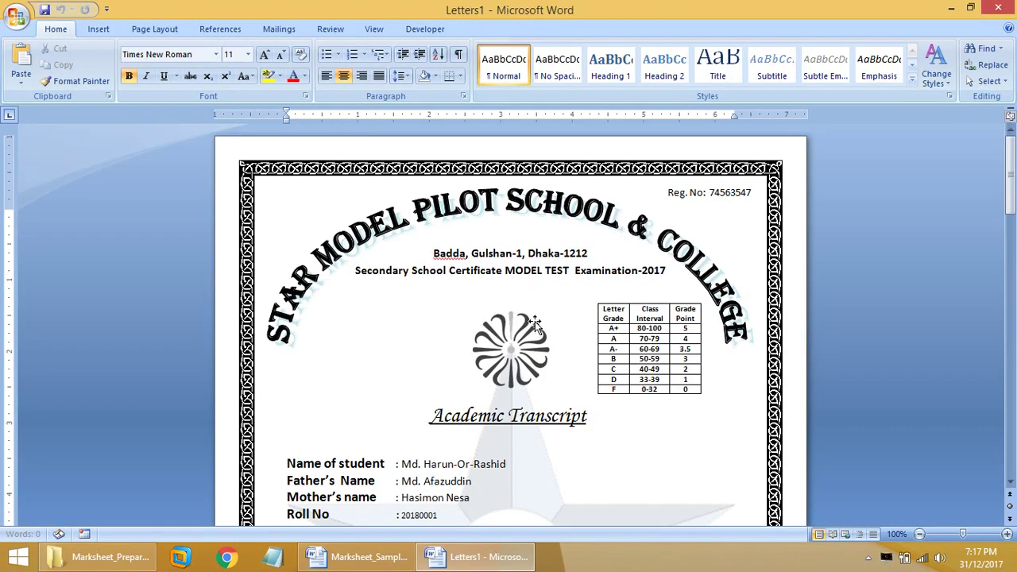
pyautogui.scroll(-3, 534, 319)
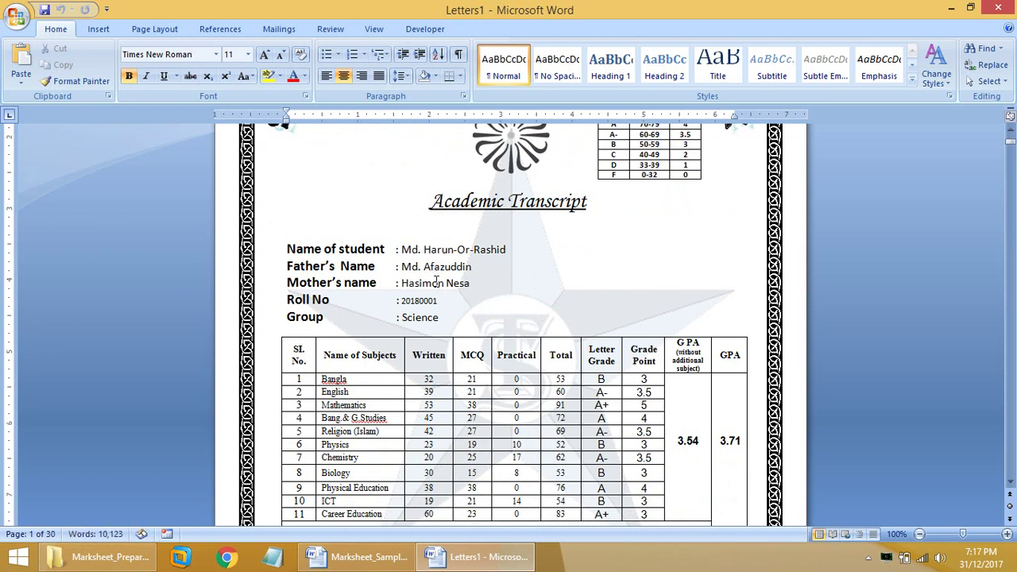
pyautogui.scroll(-3, 429, 318)
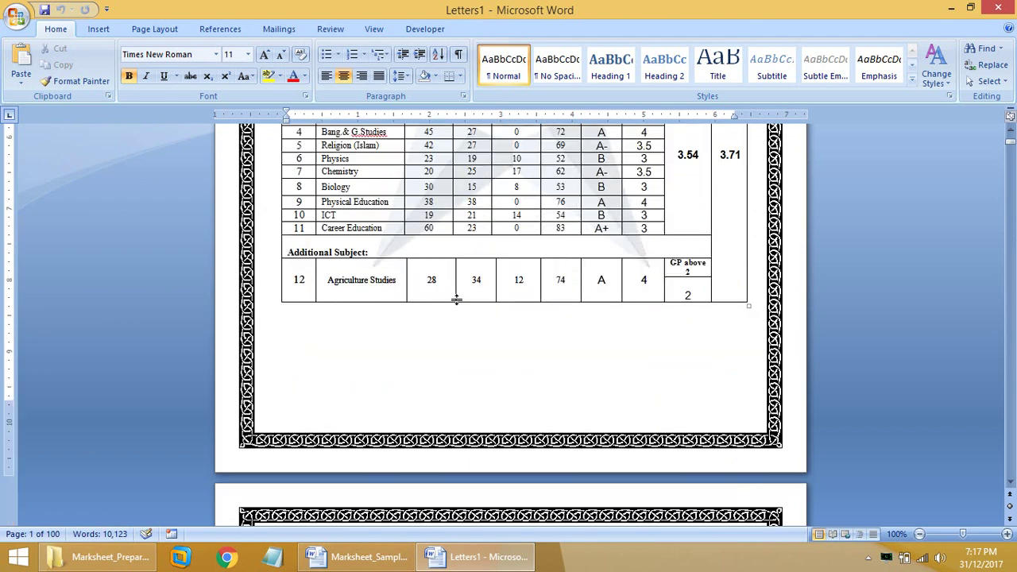
pyautogui.scroll(-5, 456, 314)
pyautogui.scroll(4, 660, 263)
pyautogui.scroll(4, 663, 266)
pyautogui.scroll(1, 447, 349)
pyautogui.scroll(2, 438, 318)
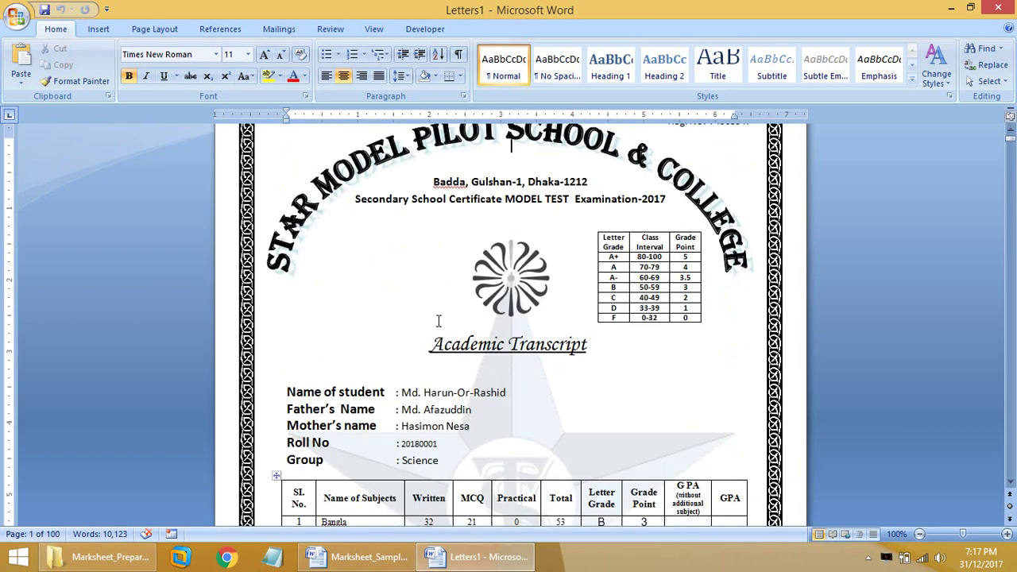
pyautogui.scroll(2, 440, 320)
pyautogui.scroll(-6, 441, 322)
pyautogui.scroll(-10, 442, 321)
pyautogui.scroll(-5, 442, 321)
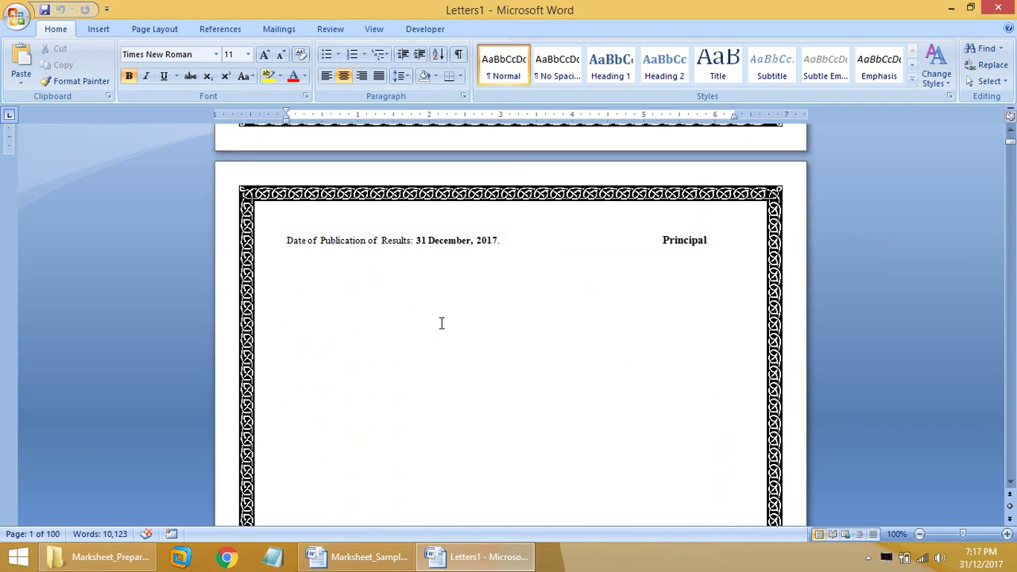
pyautogui.scroll(-5, 442, 321)
pyautogui.scroll(-2, 442, 323)
pyautogui.scroll(-6, 441, 323)
pyautogui.scroll(-6, 442, 322)
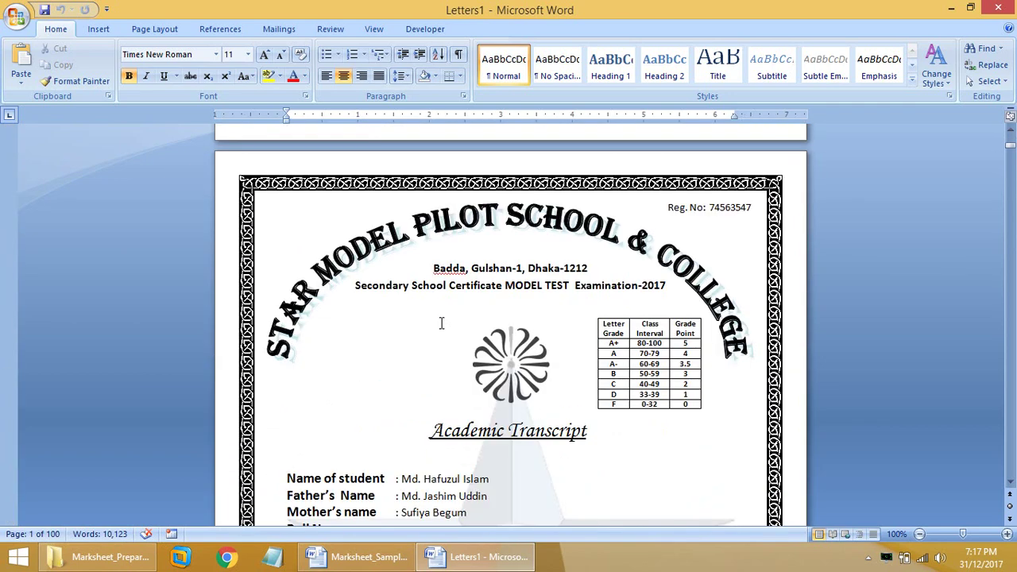
pyautogui.scroll(-6, 441, 322)
pyautogui.scroll(-6, 442, 322)
pyautogui.scroll(-3, 442, 322)
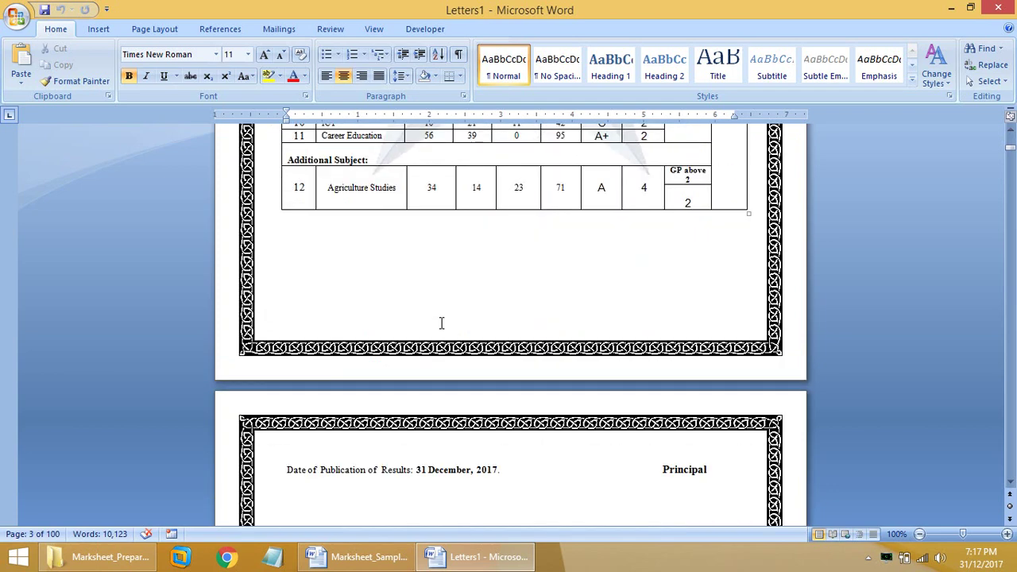
pyautogui.scroll(6, 442, 323)
pyautogui.scroll(4, 442, 323)
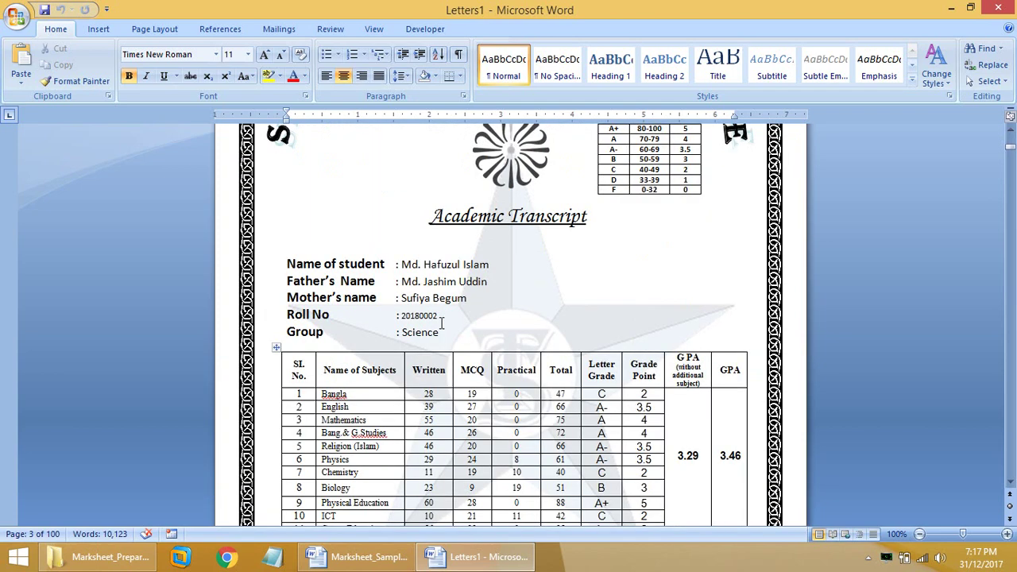
pyautogui.scroll(9, 442, 322)
pyautogui.scroll(10, 442, 322)
pyautogui.scroll(9, 442, 322)
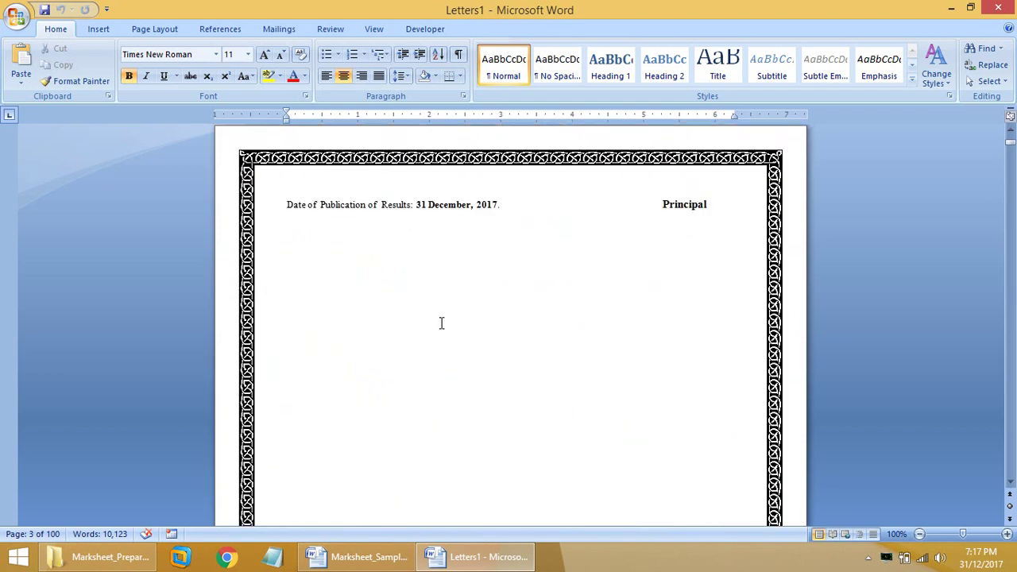
pyautogui.scroll(5, 442, 322)
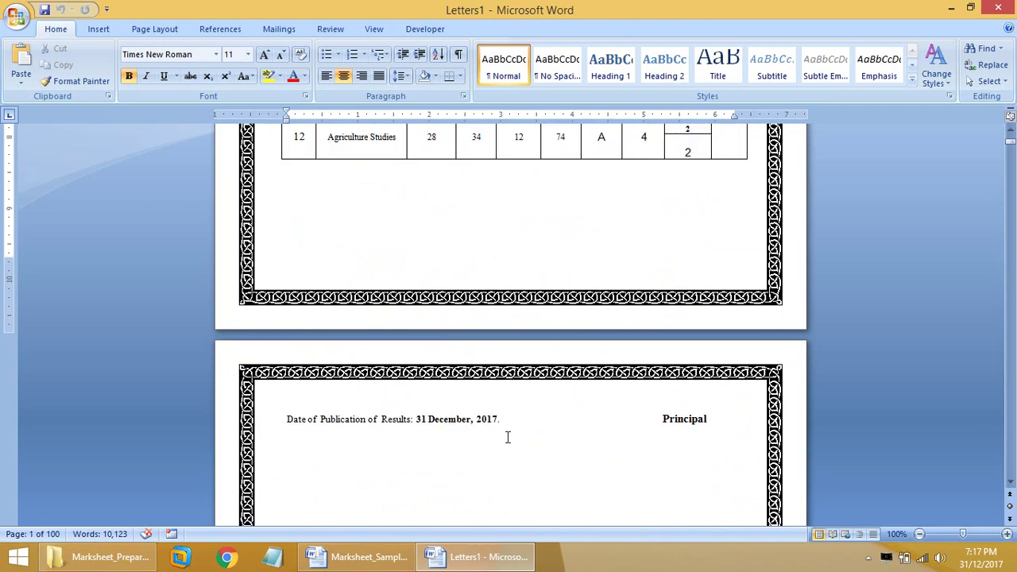
pyautogui.scroll(5, 507, 437)
# Step: Close the merged Letters1 document without saving it
pyautogui.click(525, 374)
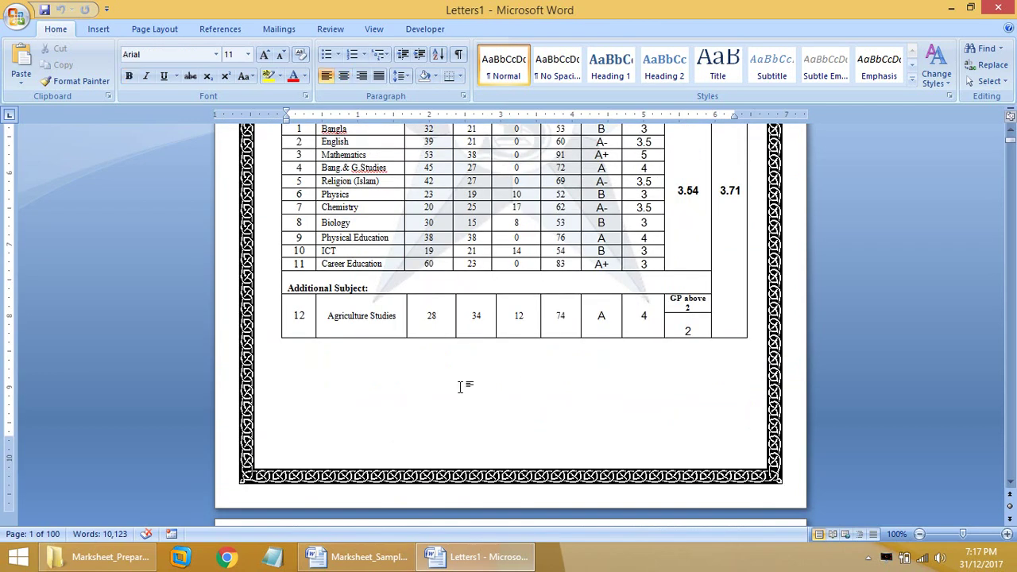
pyautogui.click(996, 8)
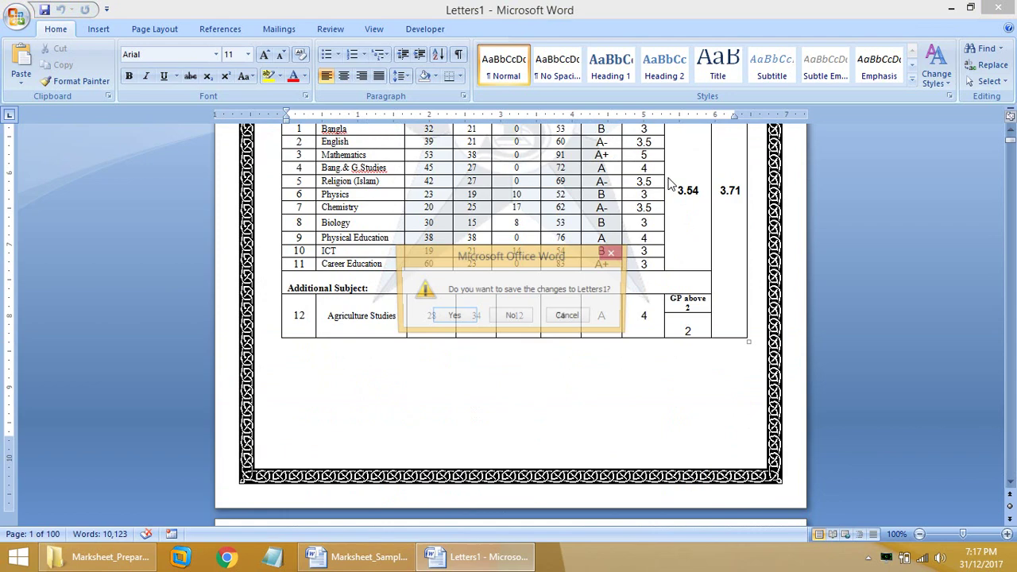
pyautogui.click(510, 318)
# Step: Delete the blank line below the table, above the publication date in the template
pyautogui.scroll(-10, 427, 329)
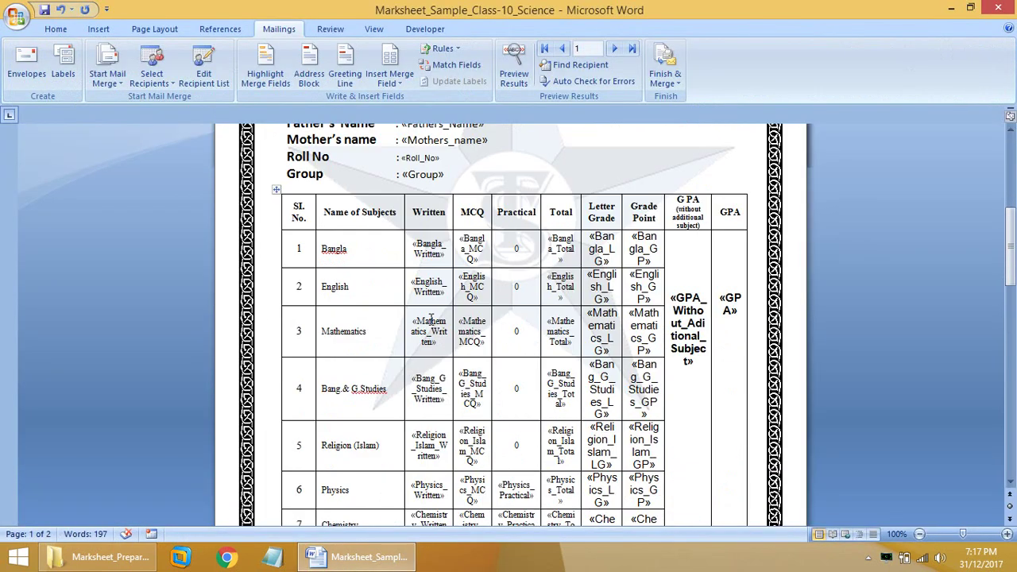
pyautogui.scroll(-6, 429, 318)
pyautogui.scroll(-5, 435, 315)
pyautogui.scroll(-8, 436, 313)
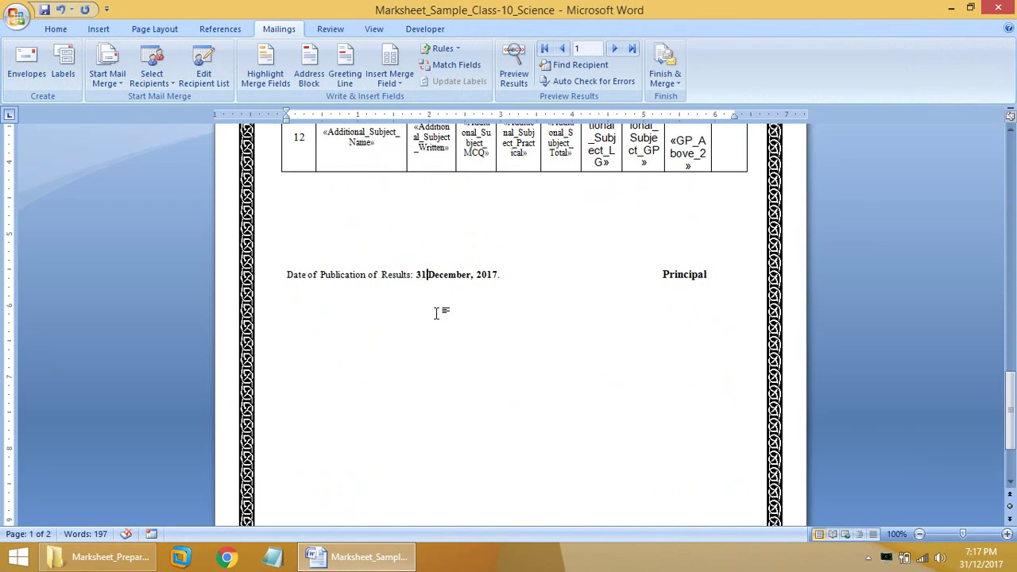
pyautogui.click(403, 205)
pyautogui.press('Delete')
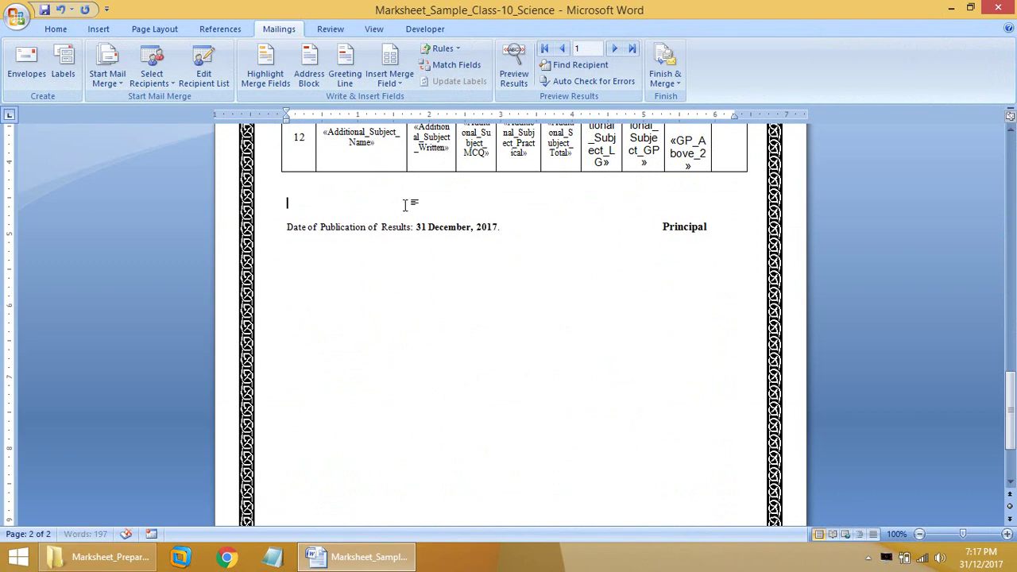
# Step: Choose Finish & Merge > Edit Individual Documents to merge into a new document
pyautogui.scroll(5, 407, 210)
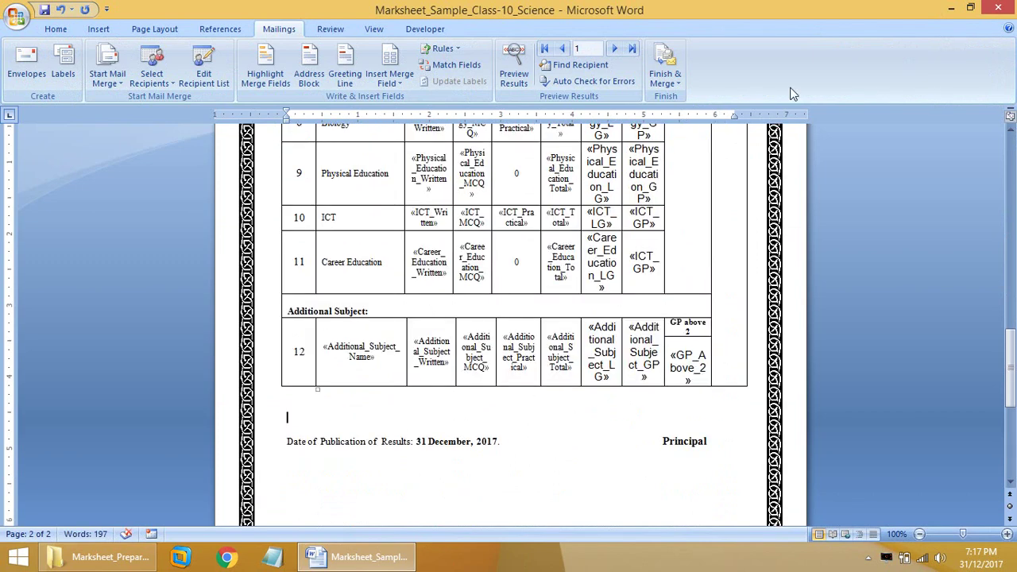
pyautogui.click(665, 71)
pyautogui.click(699, 98)
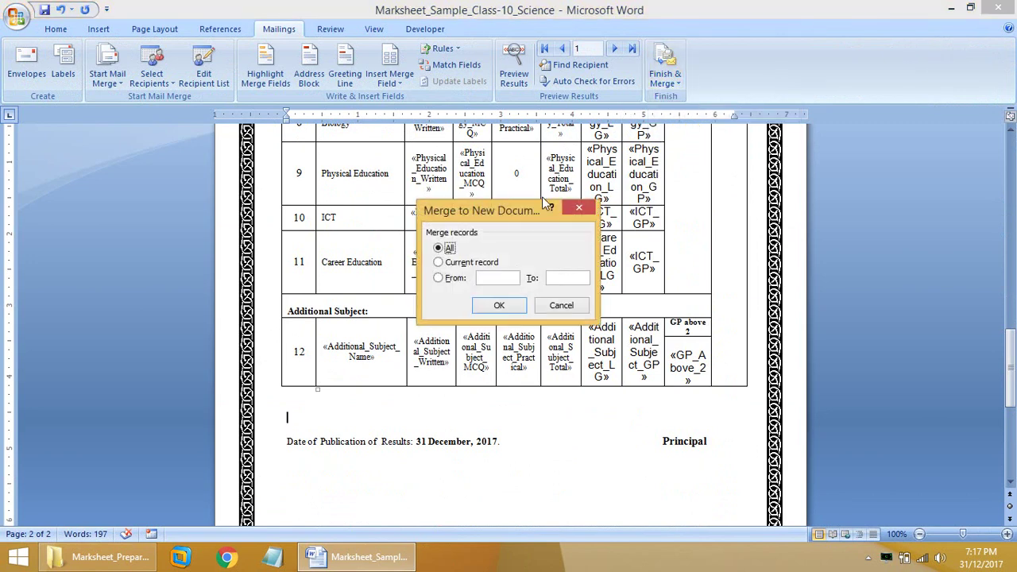
# Step: Merge all records into a new 50-page document and browse the first filled marksheets
pyautogui.click(499, 305)
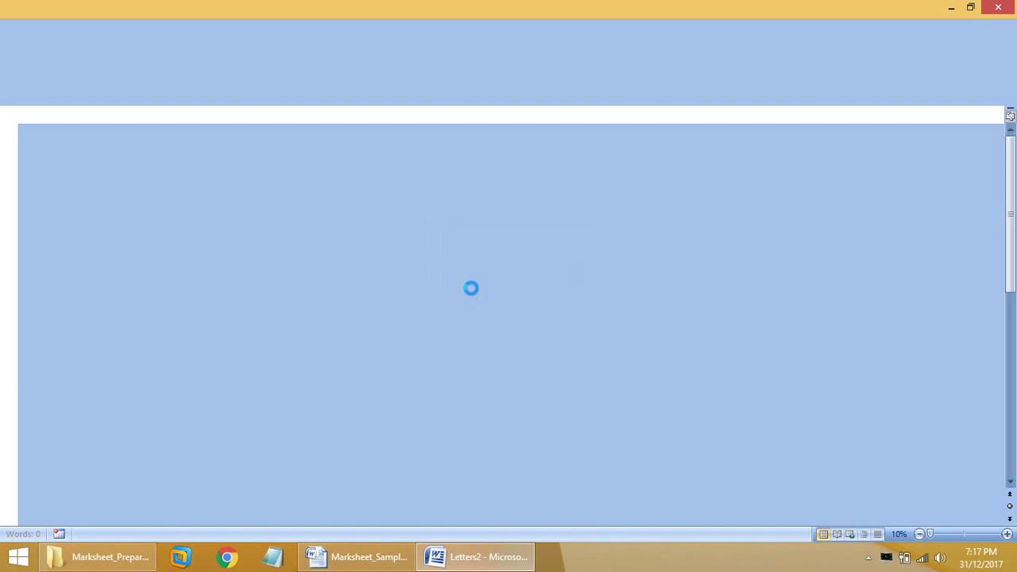
pyautogui.scroll(-8, 472, 285)
pyautogui.scroll(-6, 472, 285)
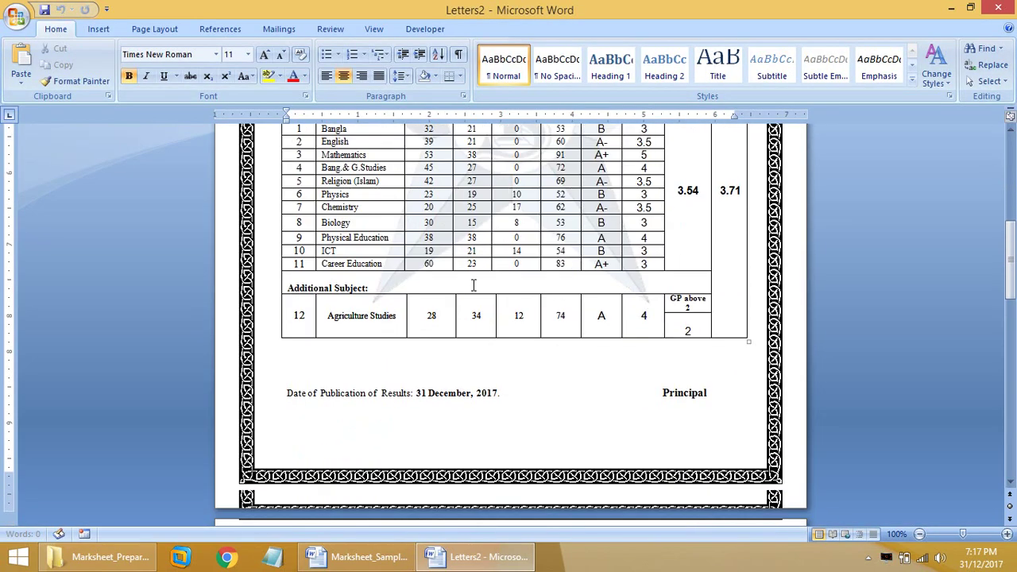
pyautogui.scroll(-4, 485, 337)
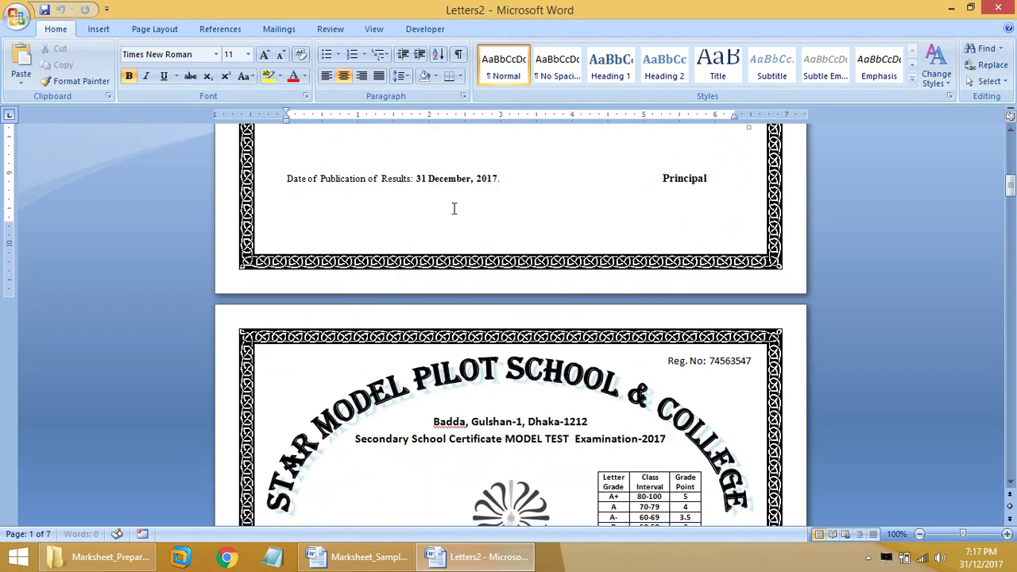
pyautogui.scroll(-9, 446, 224)
pyautogui.scroll(1, 446, 224)
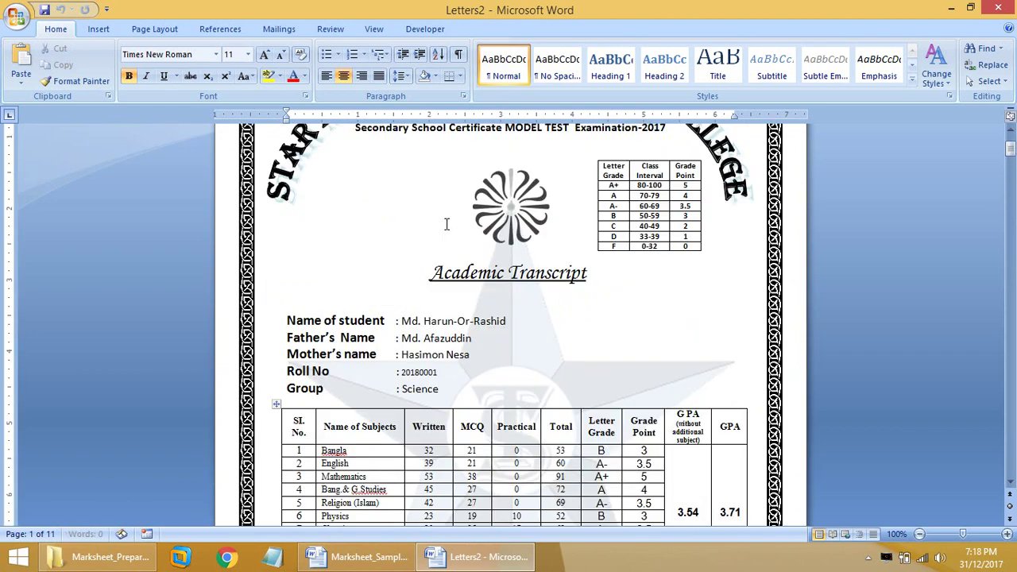
pyautogui.scroll(3, 461, 226)
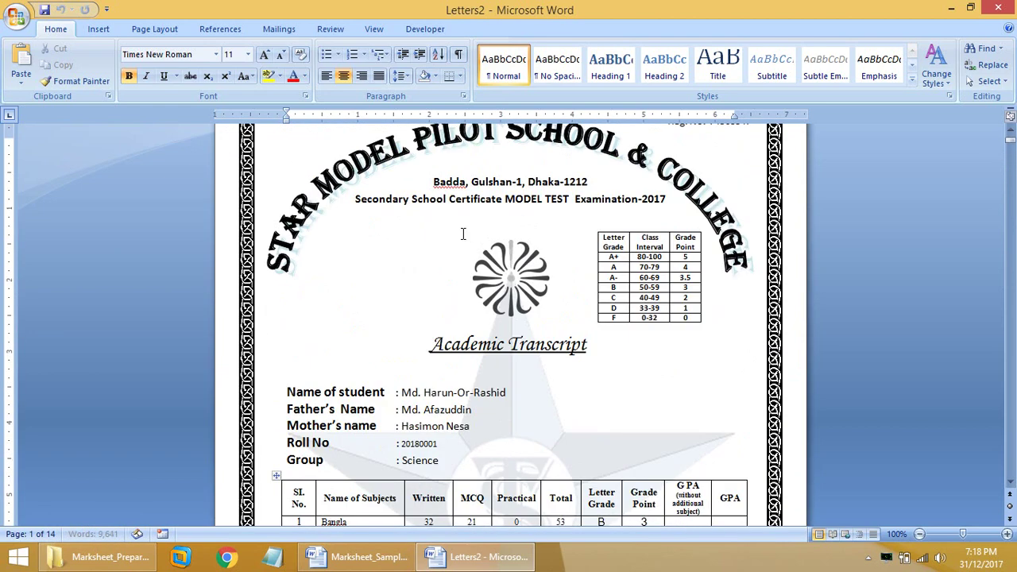
pyautogui.scroll(-6, 463, 237)
pyautogui.scroll(-8, 463, 233)
pyautogui.scroll(-3, 463, 234)
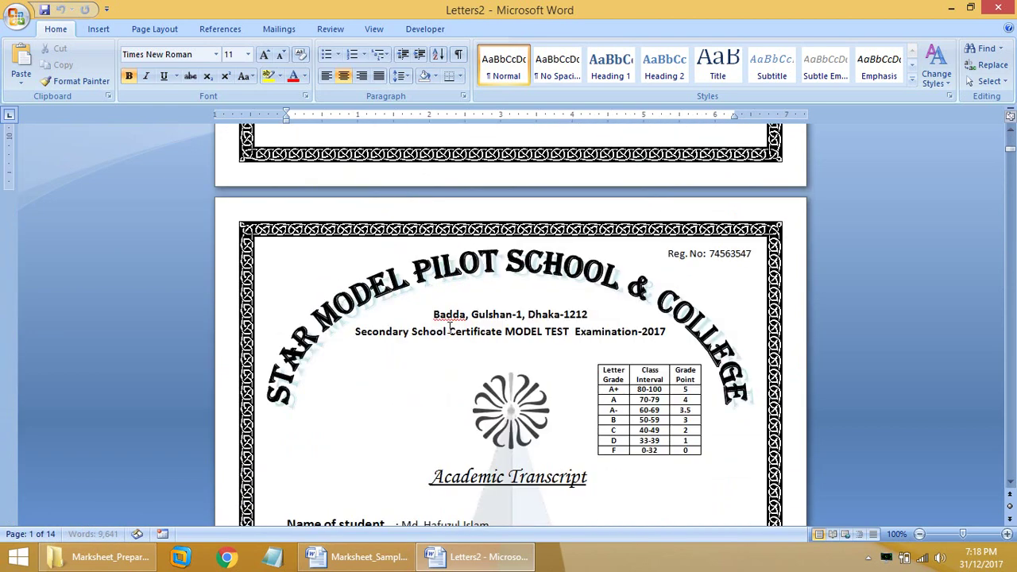
pyautogui.click(449, 326)
# Step: Move through the merged marksheets to the last student's transcript, then back to page 1
pyautogui.scroll(-9, 450, 326)
pyautogui.scroll(-7, 450, 326)
pyautogui.scroll(-12, 449, 326)
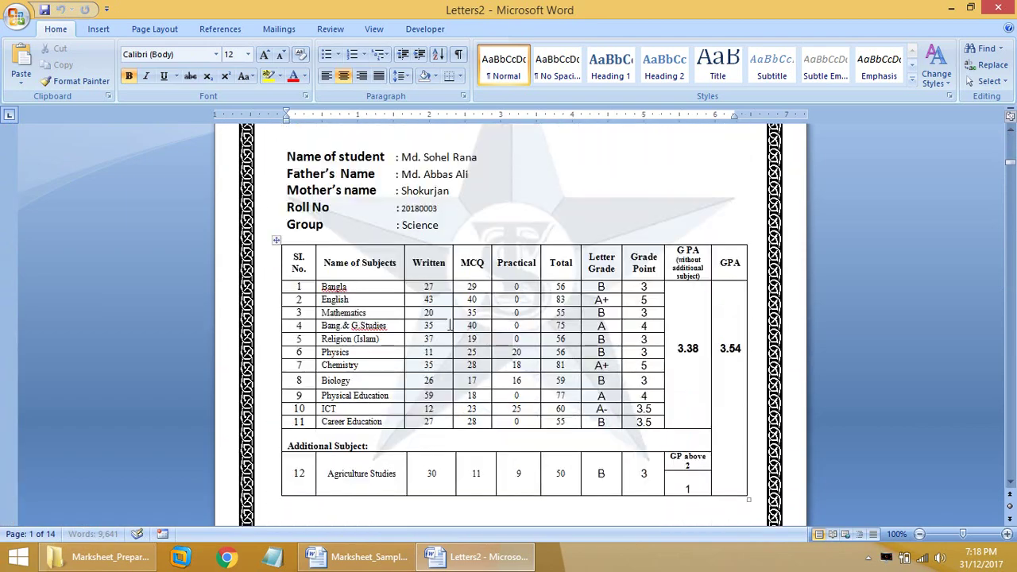
pyautogui.scroll(-8, 450, 326)
pyautogui.scroll(-10, 450, 323)
pyautogui.moveTo(1010, 171); pyautogui.dragTo(1010, 263)
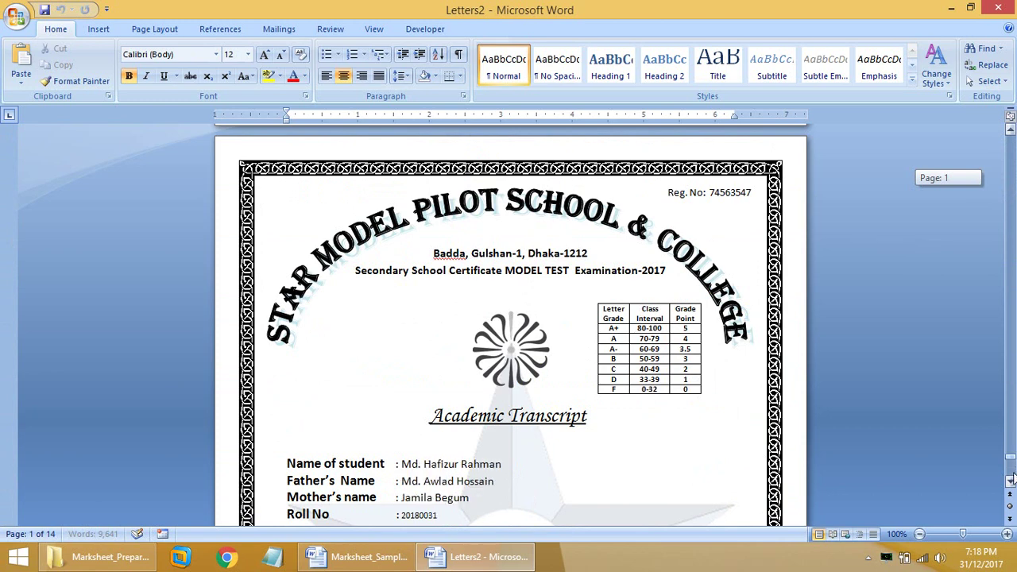
pyautogui.moveTo(1015, 322); pyautogui.dragTo(1012, 459)
pyautogui.scroll(-8, 389, 378)
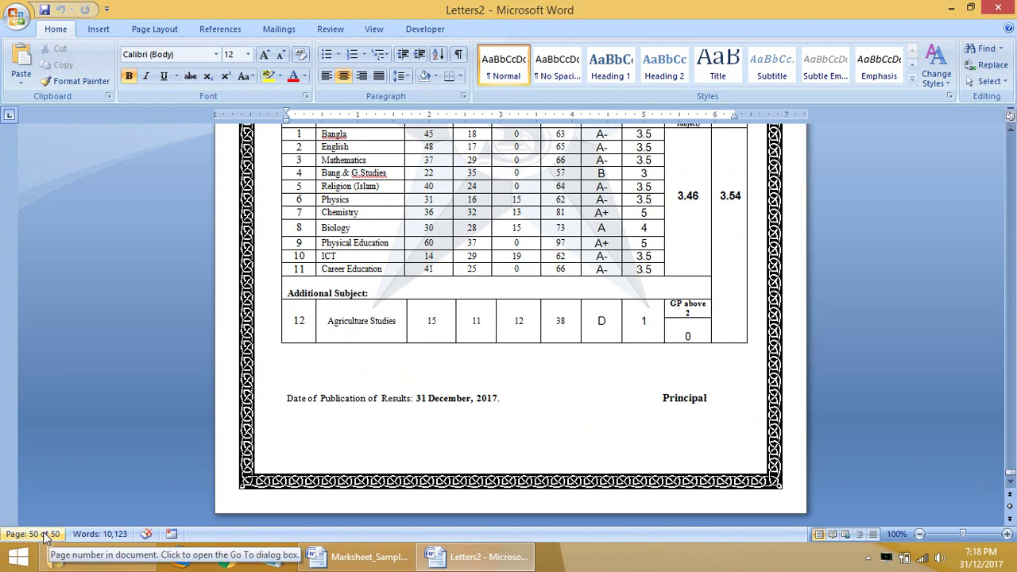
pyautogui.scroll(3, 667, 419)
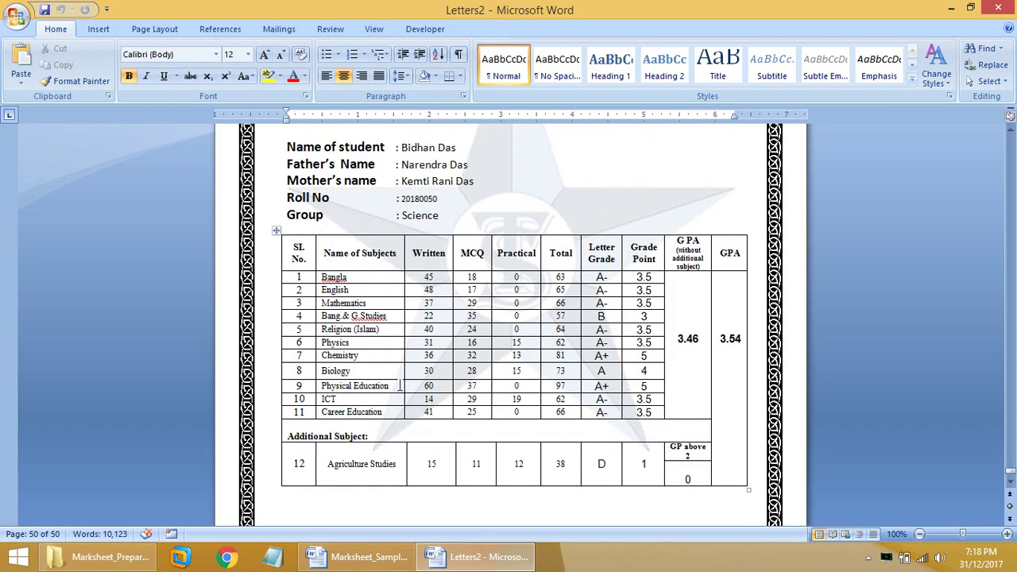
pyautogui.scroll(3, 401, 379)
pyautogui.scroll(5, 406, 373)
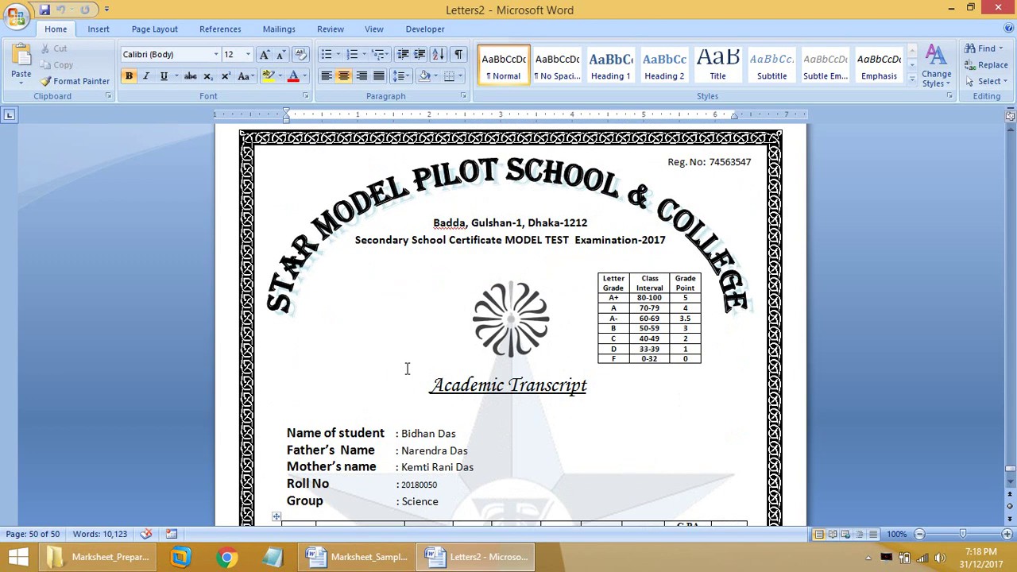
pyautogui.scroll(2, 407, 368)
pyautogui.scroll(1, 407, 368)
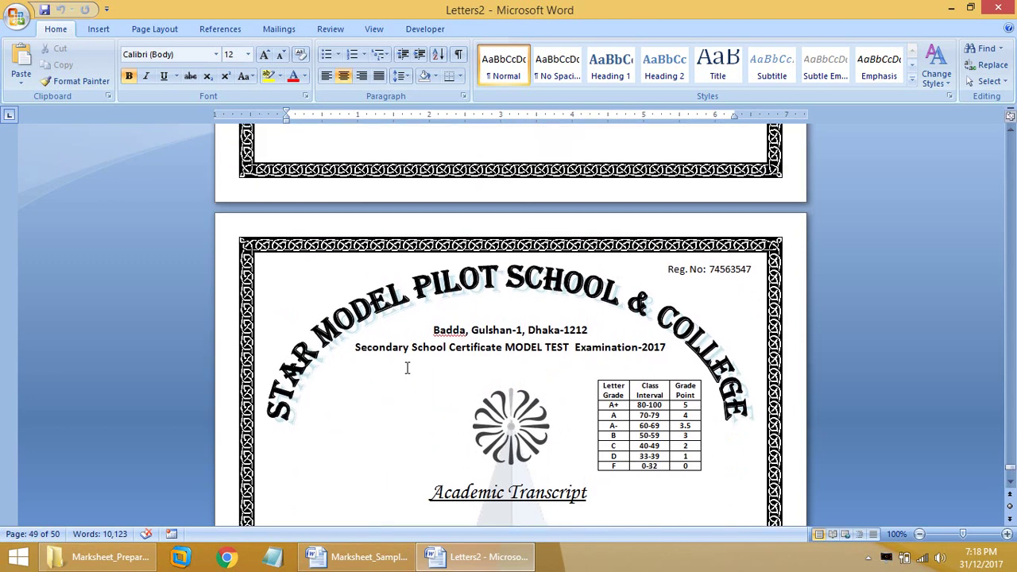
pyautogui.scroll(4, 407, 368)
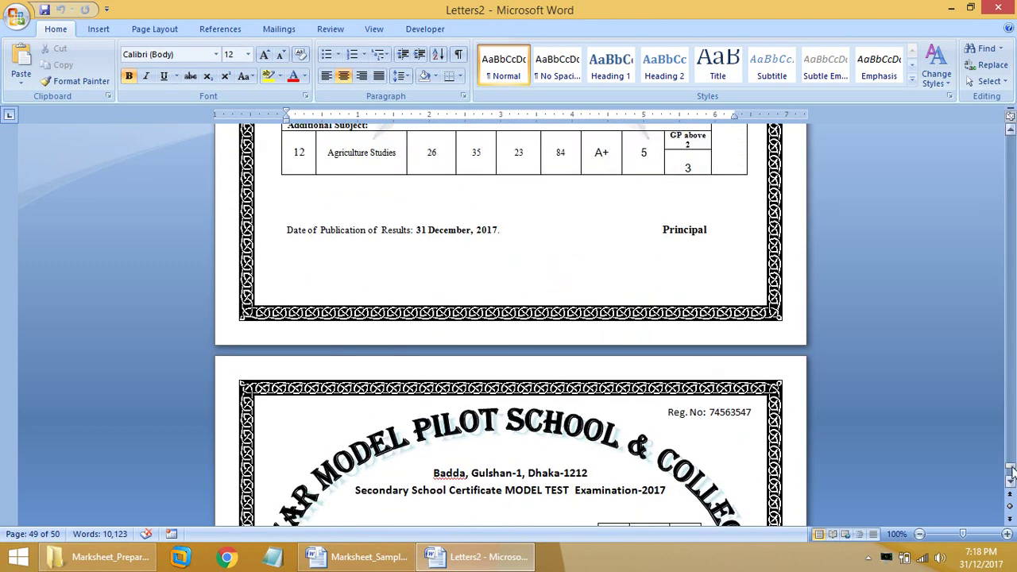
pyautogui.moveTo(1011, 473); pyautogui.dragTo(1009, 140)
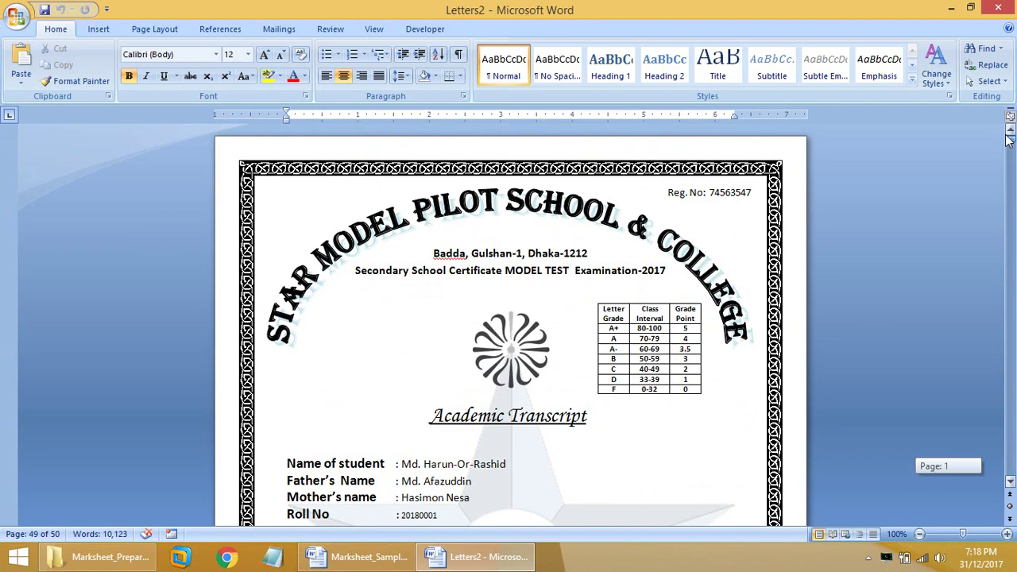
pyautogui.scroll(-4, 527, 436)
pyautogui.scroll(-7, 586, 416)
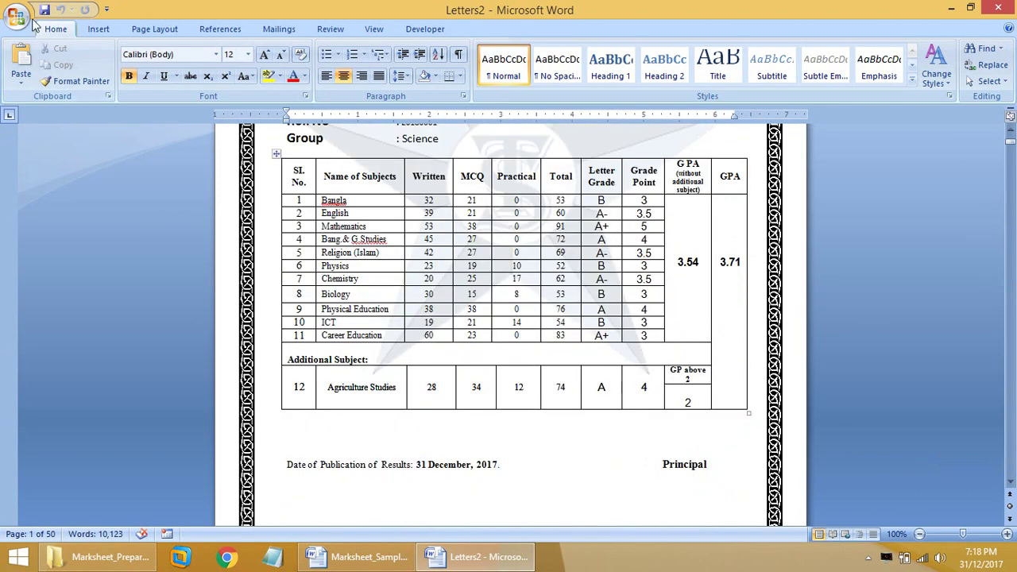
# Step: Use F12 to save the merged file as Marksheets_50_Student inside Marksheet_Prepare_Automatically
pyautogui.press('F12')
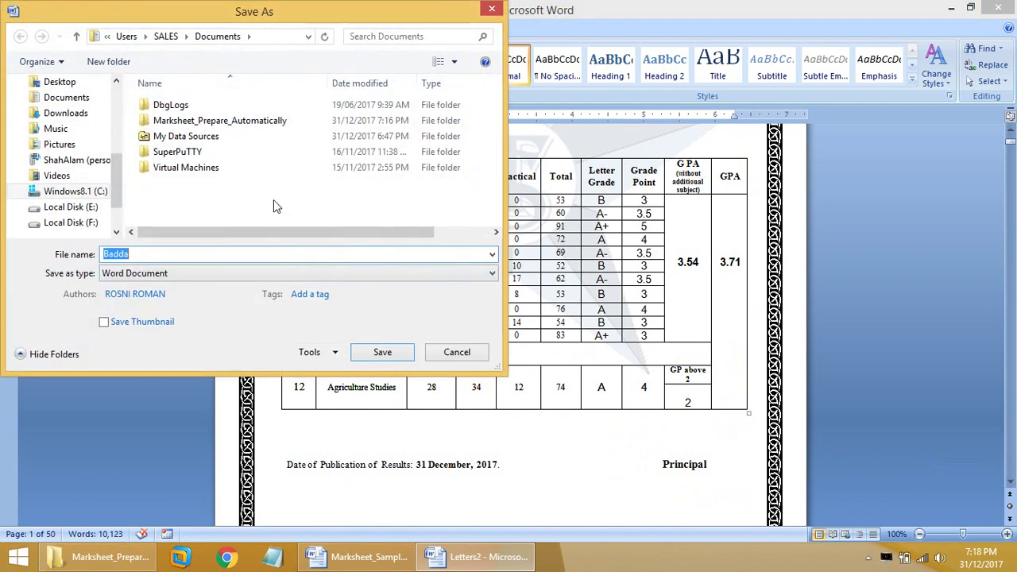
pyautogui.doubleClick(267, 120)
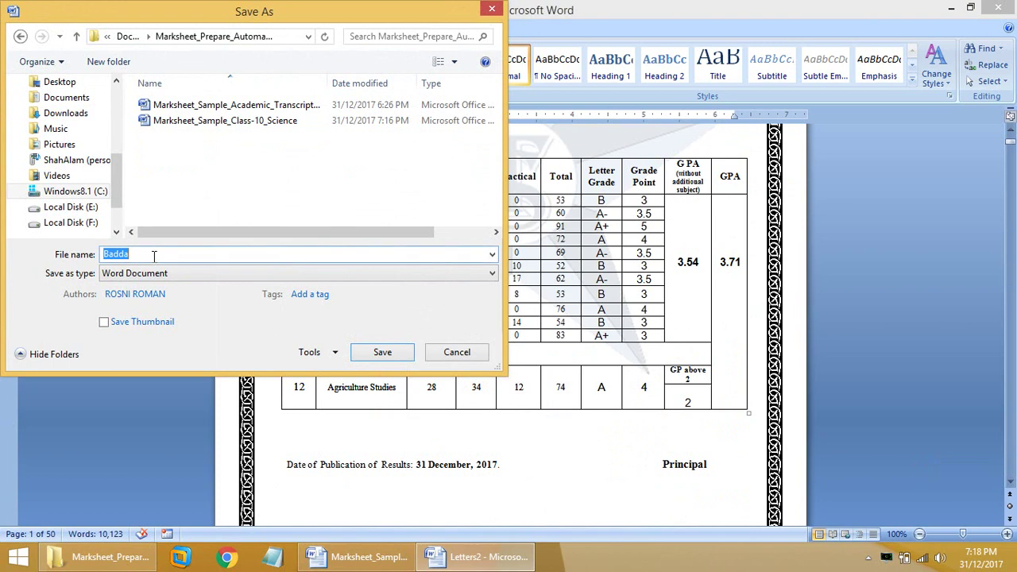
pyautogui.write('Mark')
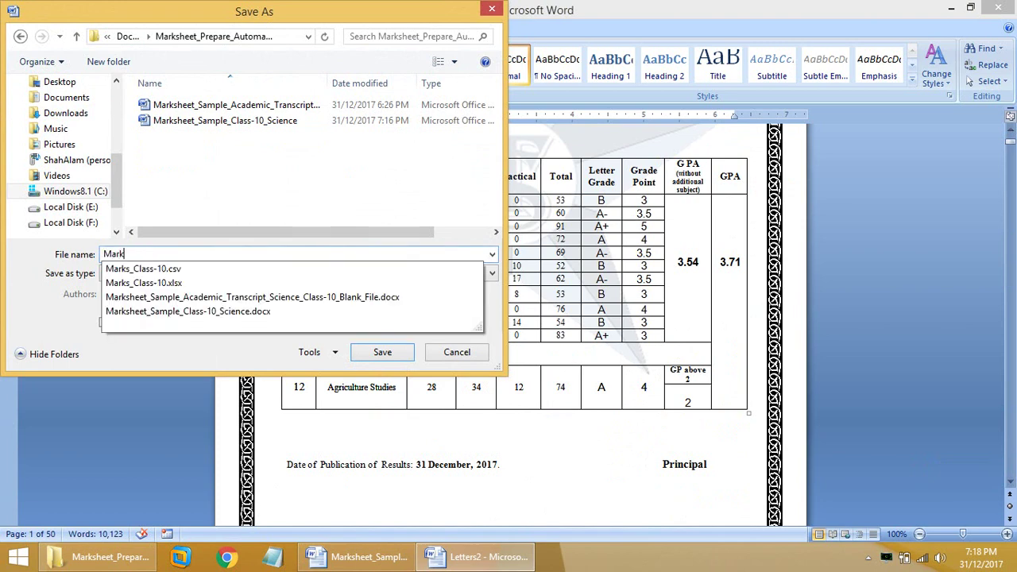
pyautogui.write('sheet')
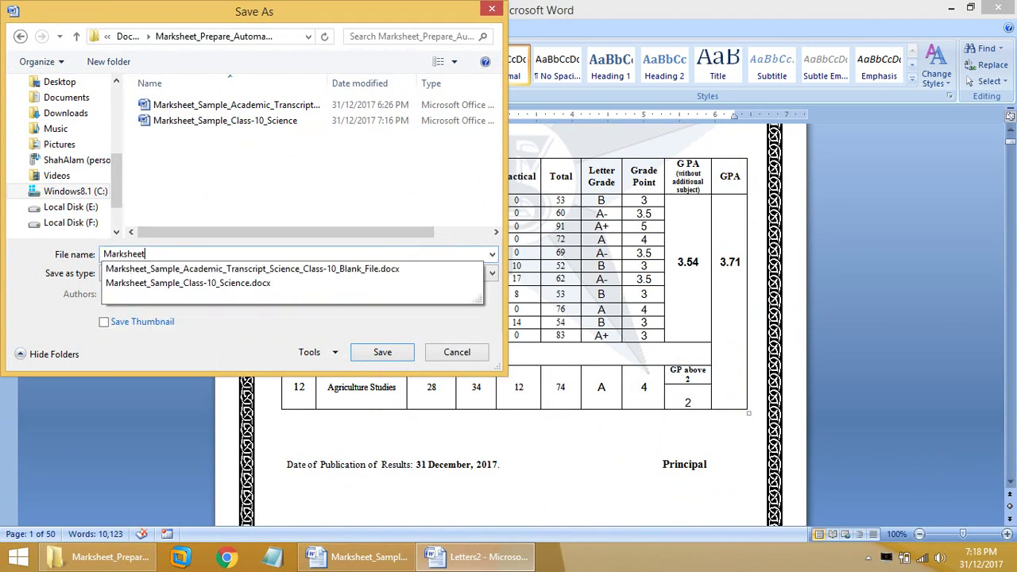
pyautogui.write('s_50_Student')
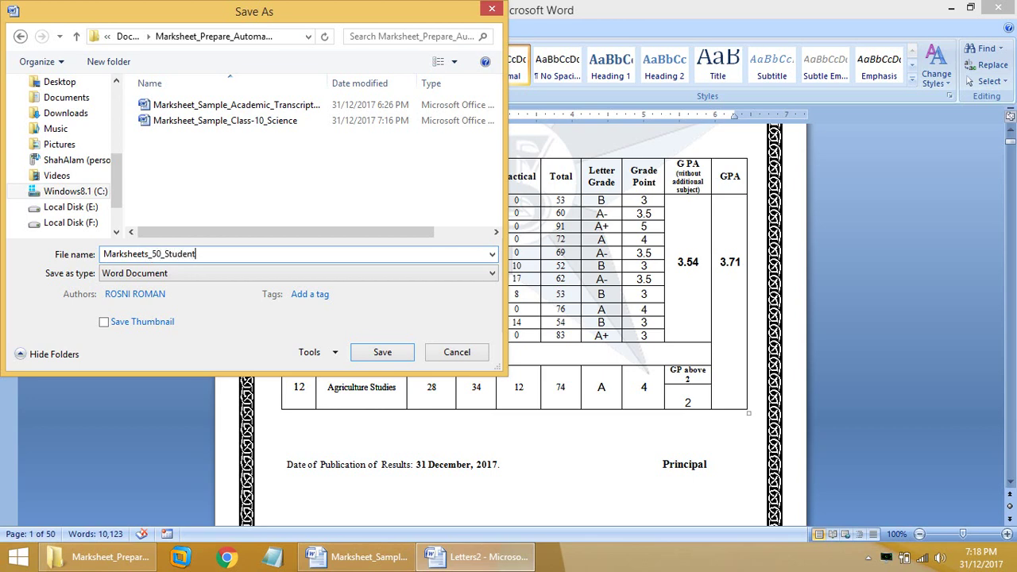
pyautogui.click(402, 350)
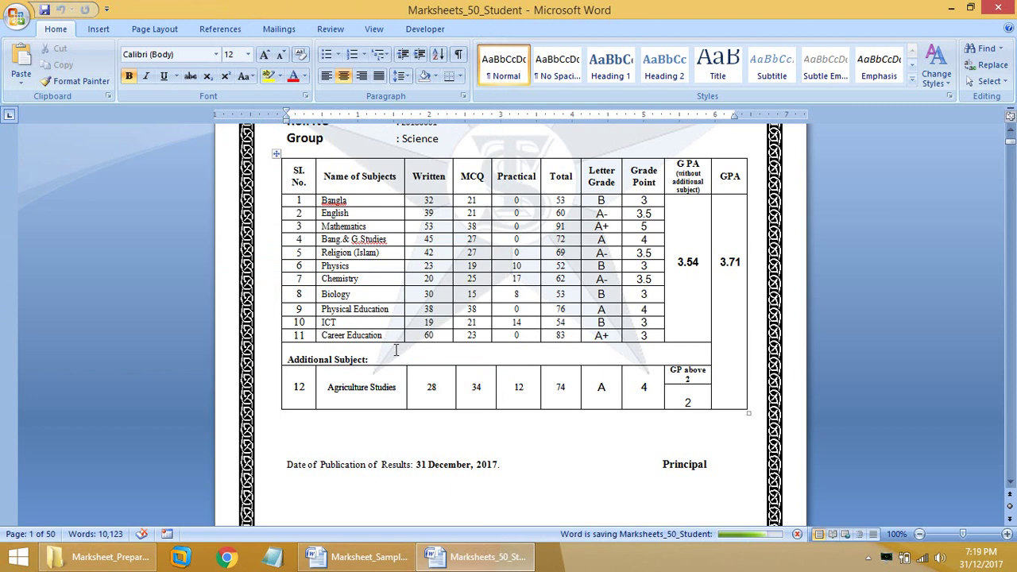
# Step: Close Marksheets_50_Student, restore the blank line above the template's date, then save and close the template
pyautogui.click(998, 8)
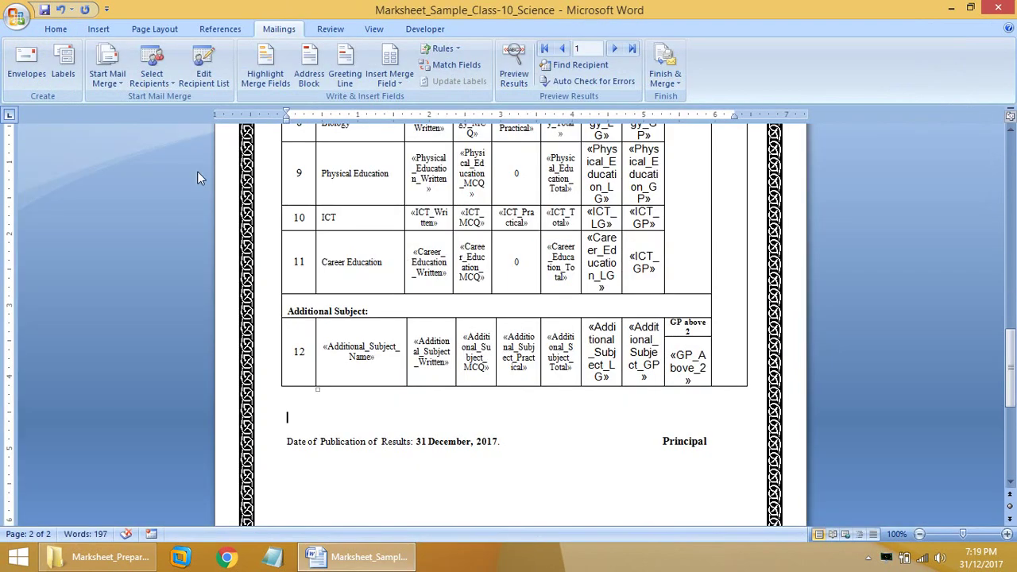
pyautogui.scroll(-3, 406, 328)
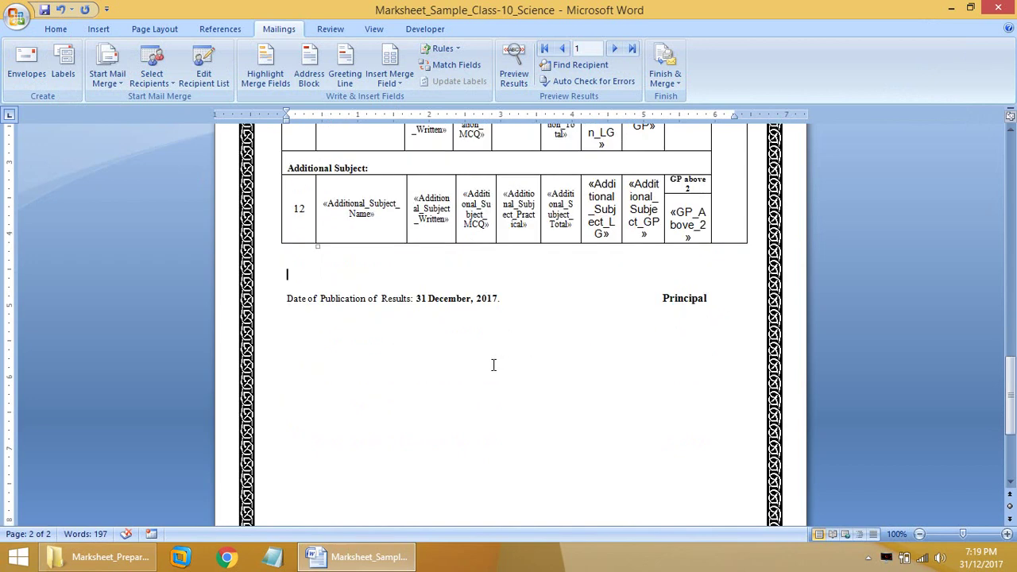
pyautogui.press('Return')
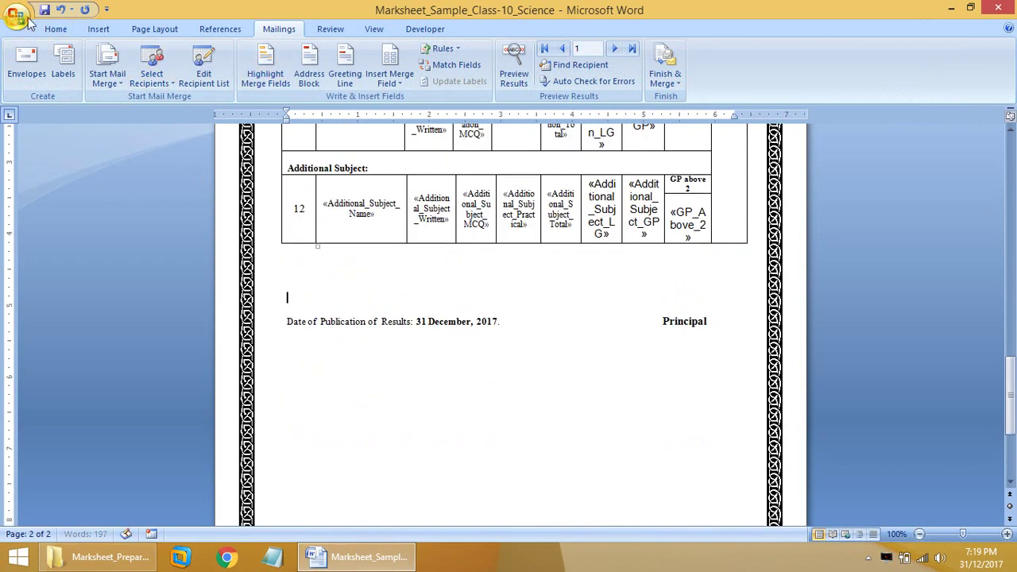
pyautogui.click(45, 10)
pyautogui.click(998, 8)
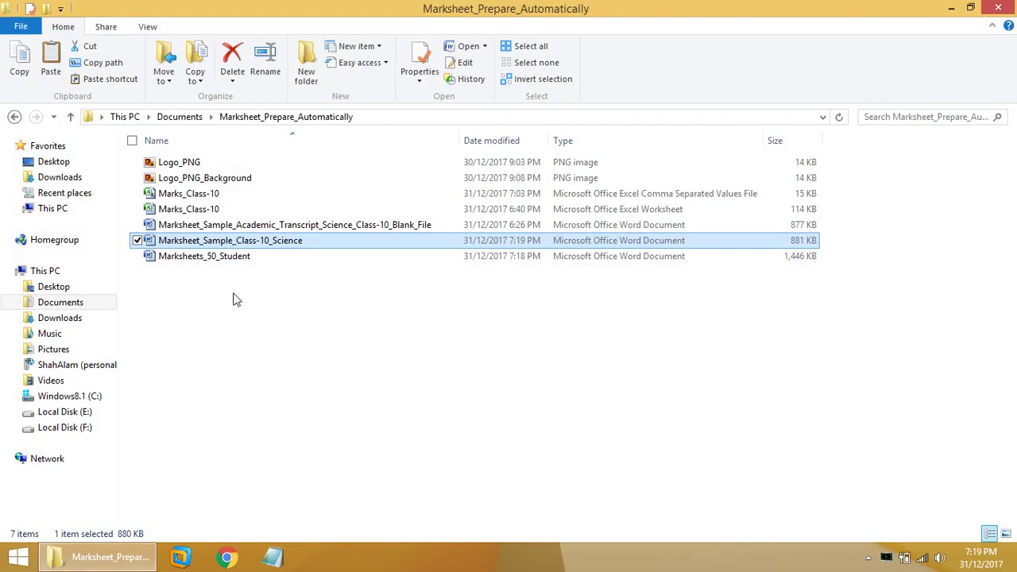
# Step: Check Marksheets_50_Student's file size, then open Marksheet_Sample_Class-10_Science from its right-click menu
pyautogui.click(226, 267)
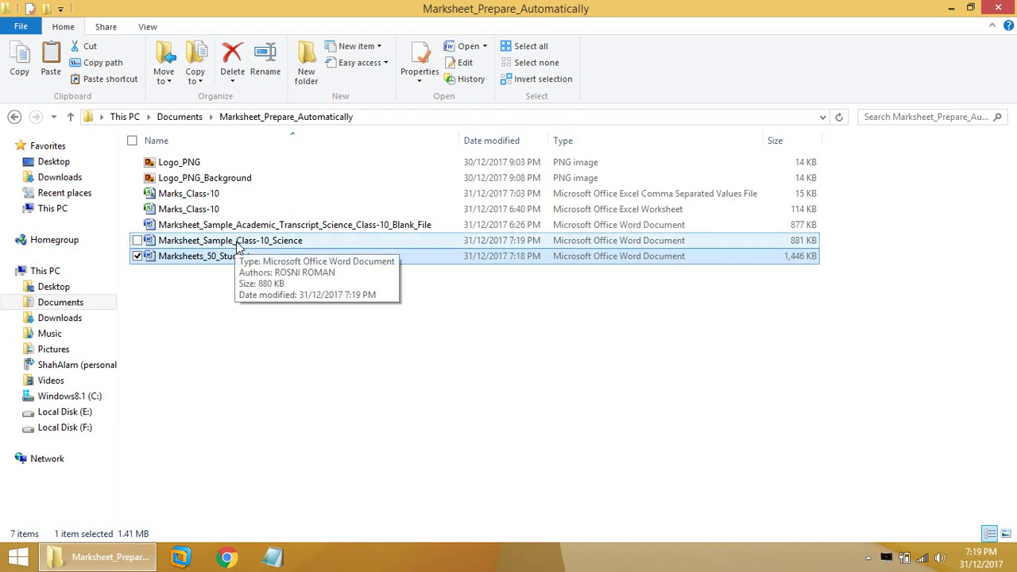
pyautogui.click(233, 241)
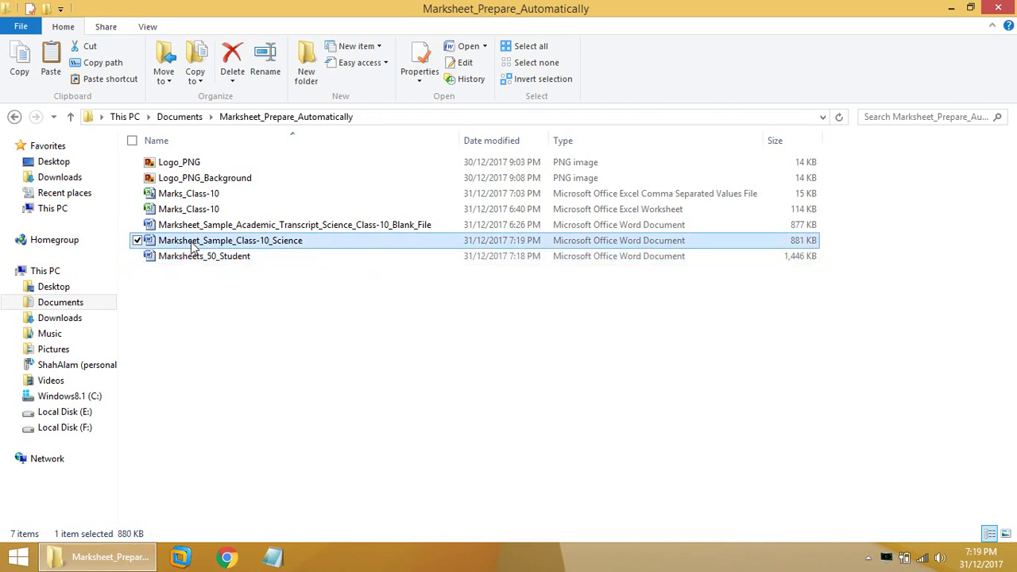
pyautogui.rightClick(232, 241)
pyautogui.click(268, 225)
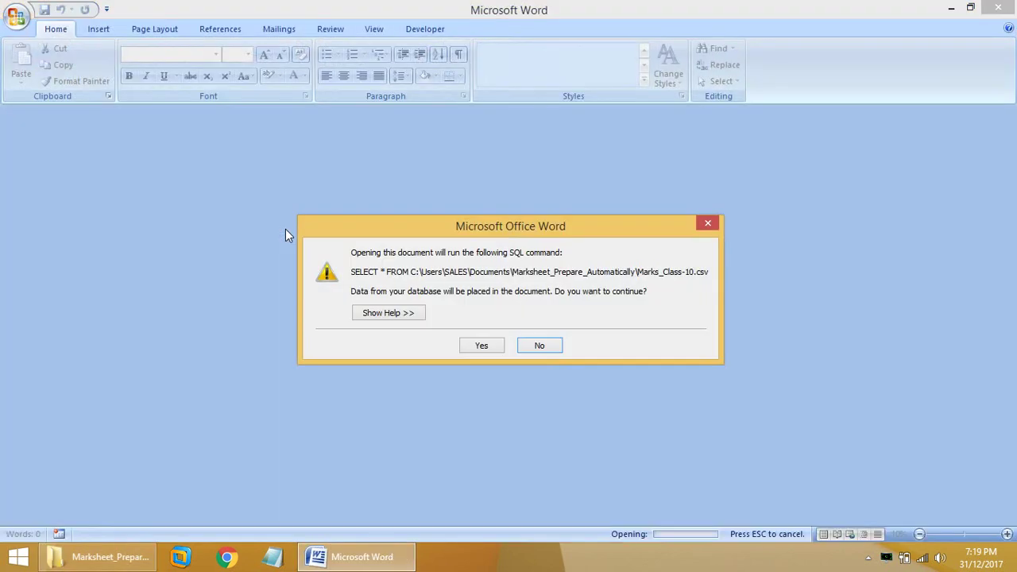
# Step: Accept the SQL prompt for Marks_Class-10.csv, scroll the template, and review the Finish & Merge options
pyautogui.click(481, 344)
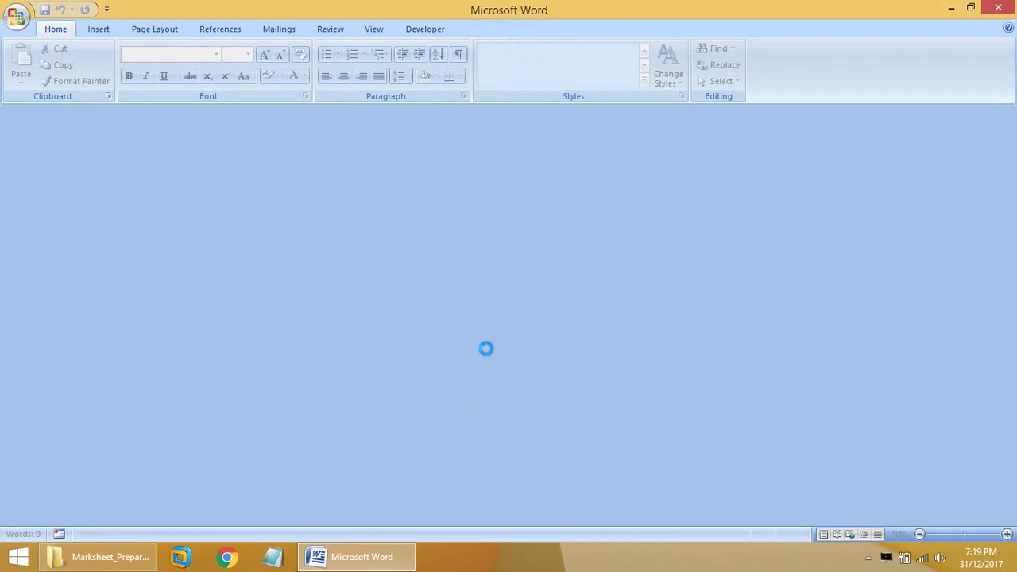
pyautogui.scroll(-4, 478, 447)
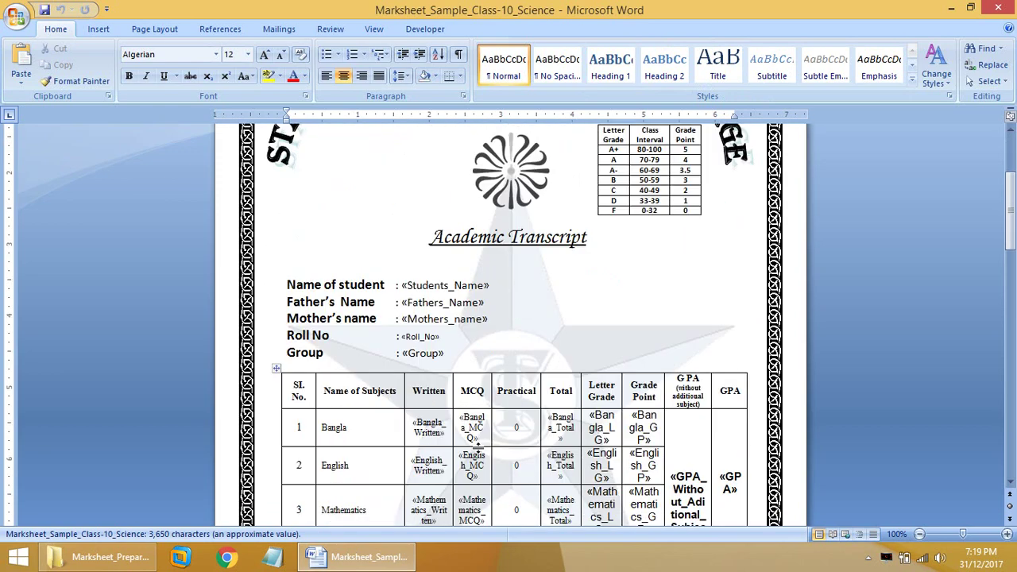
pyautogui.scroll(-4, 440, 370)
pyautogui.scroll(-3, 446, 370)
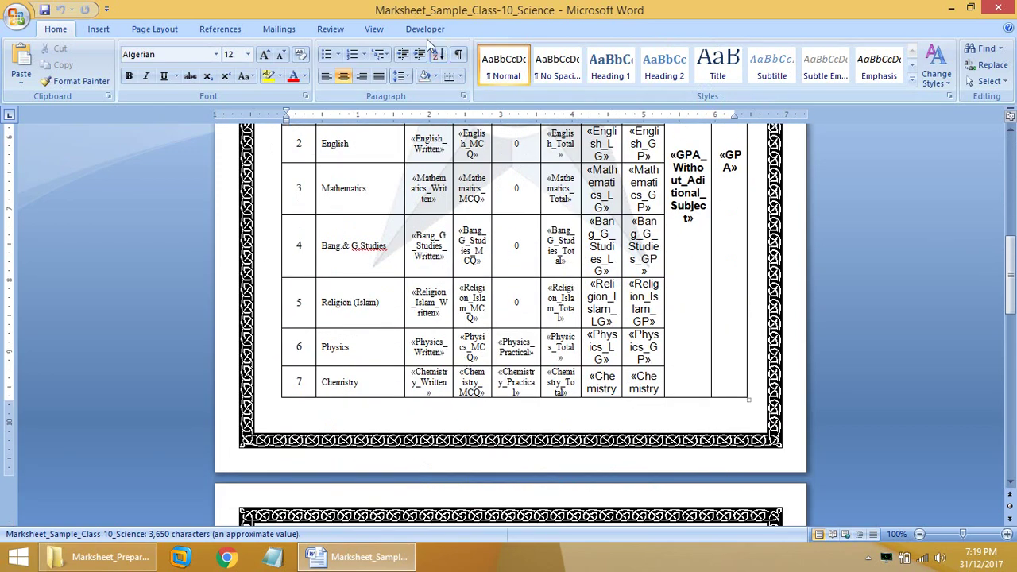
pyautogui.click(270, 30)
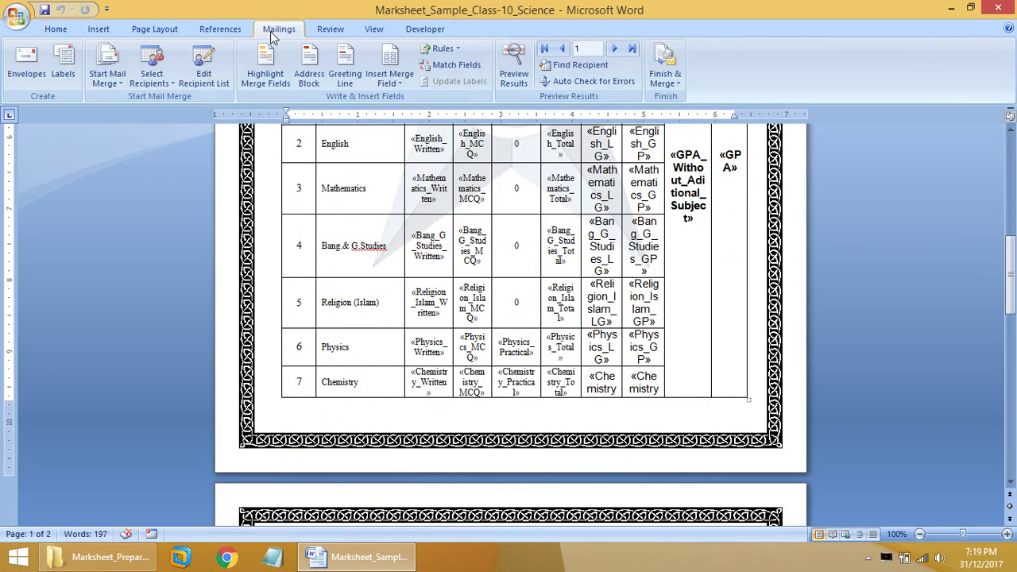
pyautogui.click(664, 77)
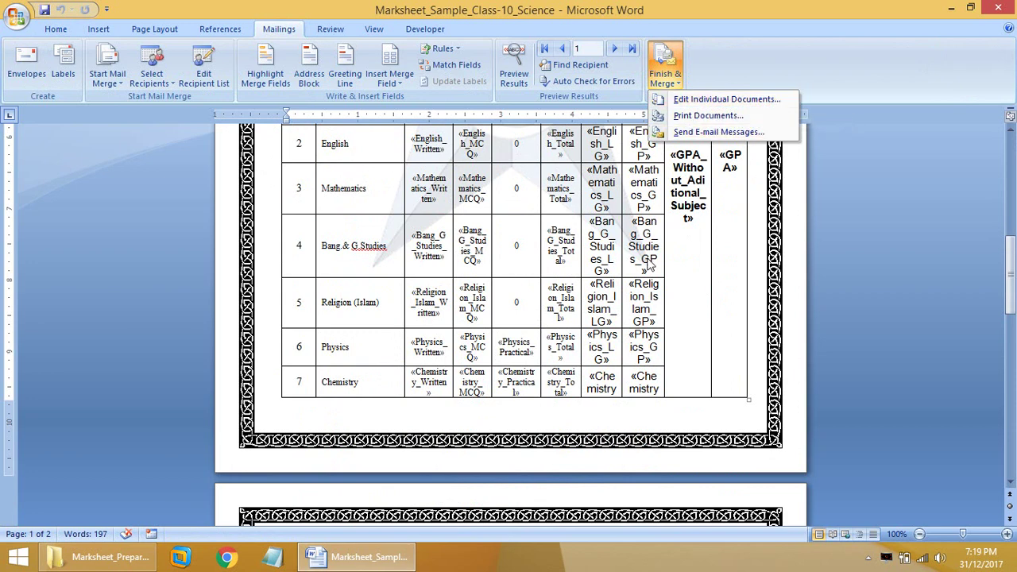
pyautogui.click(947, 29)
# Step: Minimize Word and open the Marks_Class-10 Excel workbook from the folder
pyautogui.click(951, 7)
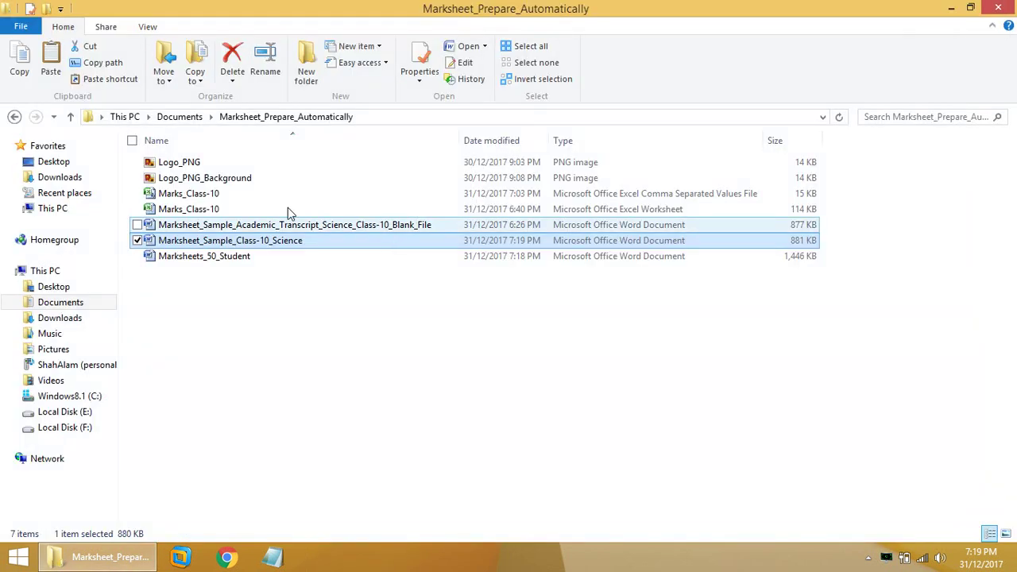
pyautogui.click(179, 194)
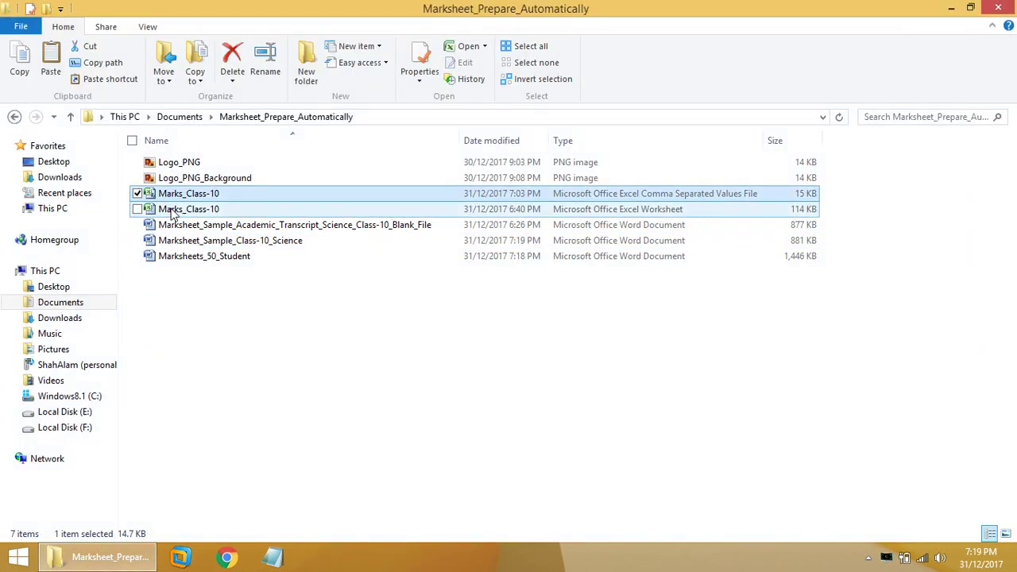
pyautogui.click(171, 211)
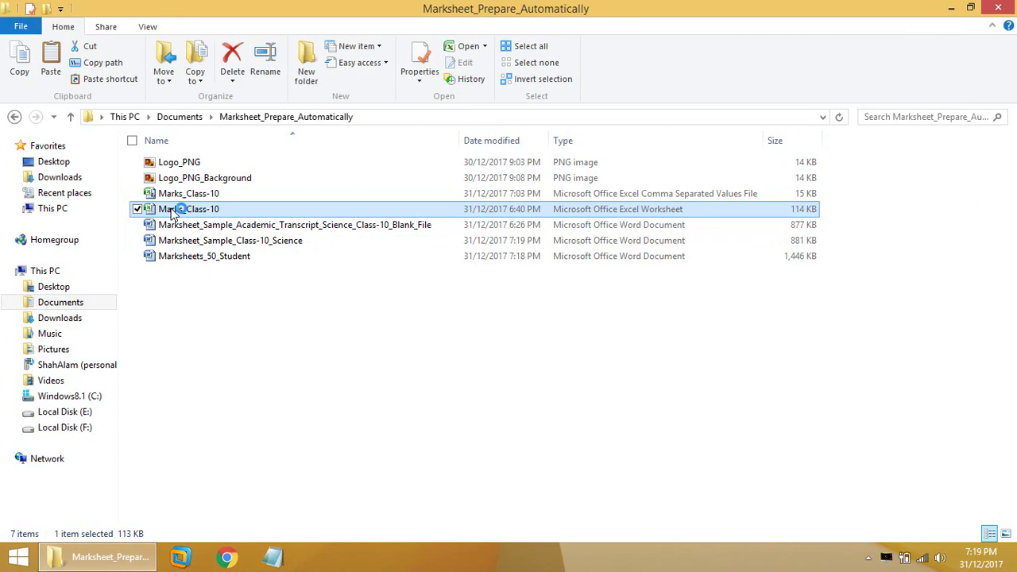
# Step: Check the marks data down to row 51, then close Excel without saving
pyautogui.scroll(-5, 278, 352)
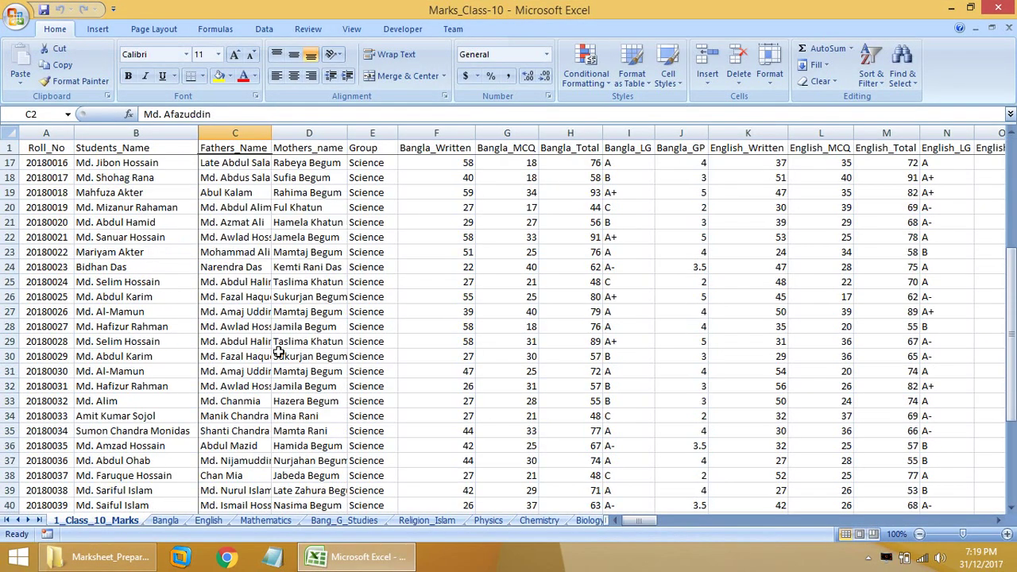
pyautogui.hotkey('ctrl', 'Down')
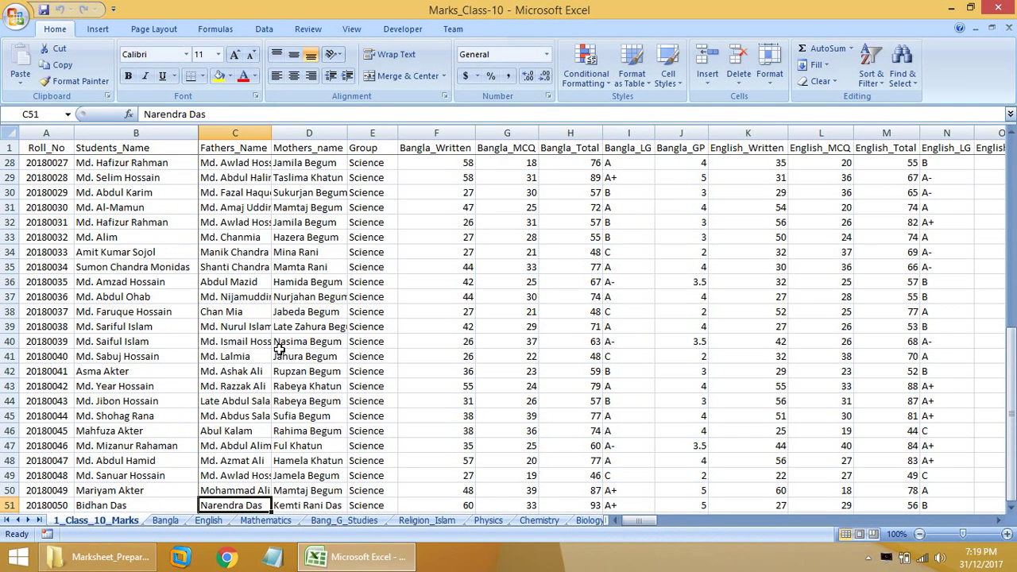
pyautogui.scroll(-4, 274, 373)
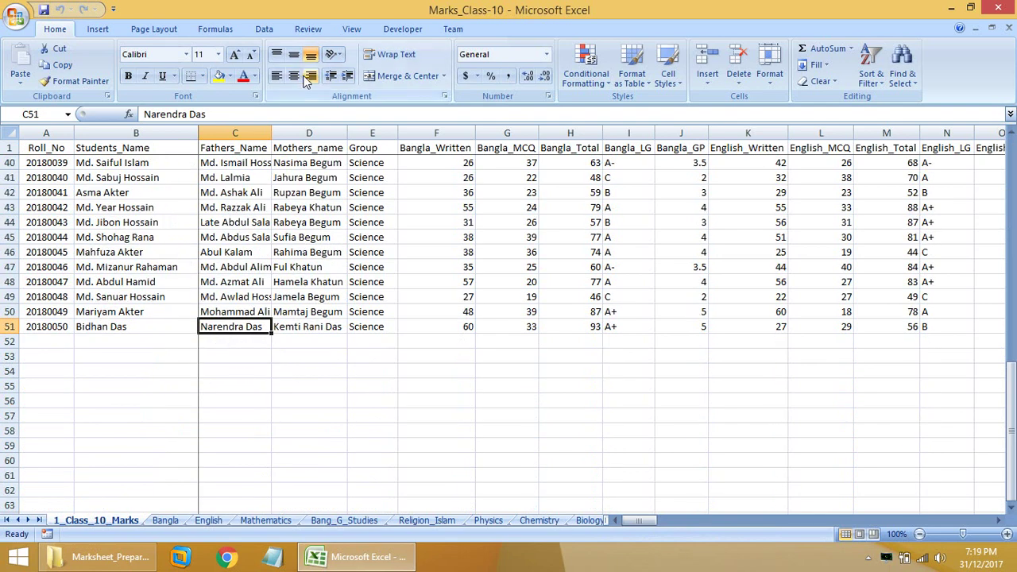
pyautogui.click(1003, 8)
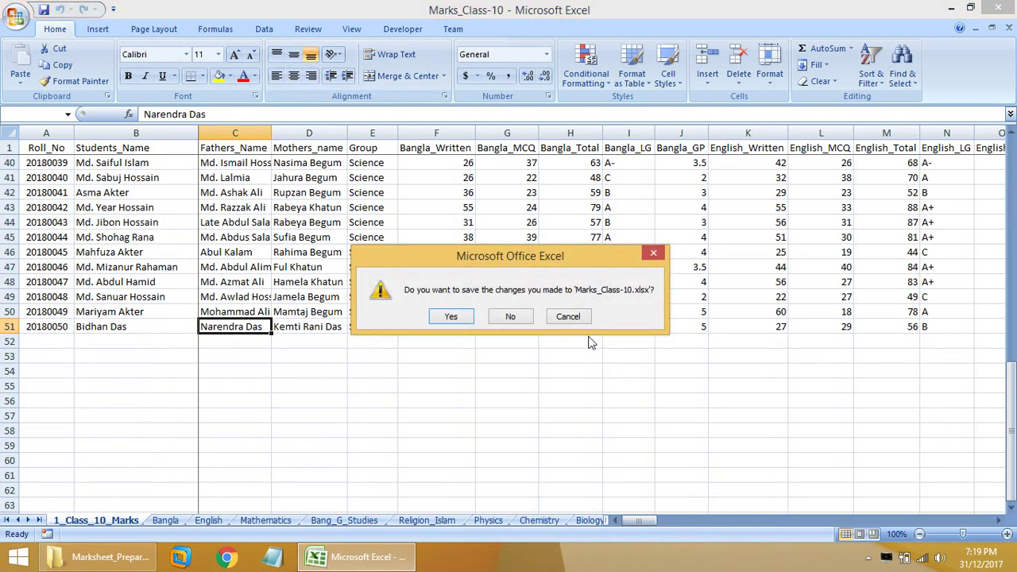
pyautogui.click(511, 315)
# Step: Open the template, accept the SQL data prompt, and glance at the Finish & Merge options
pyautogui.click(188, 194)
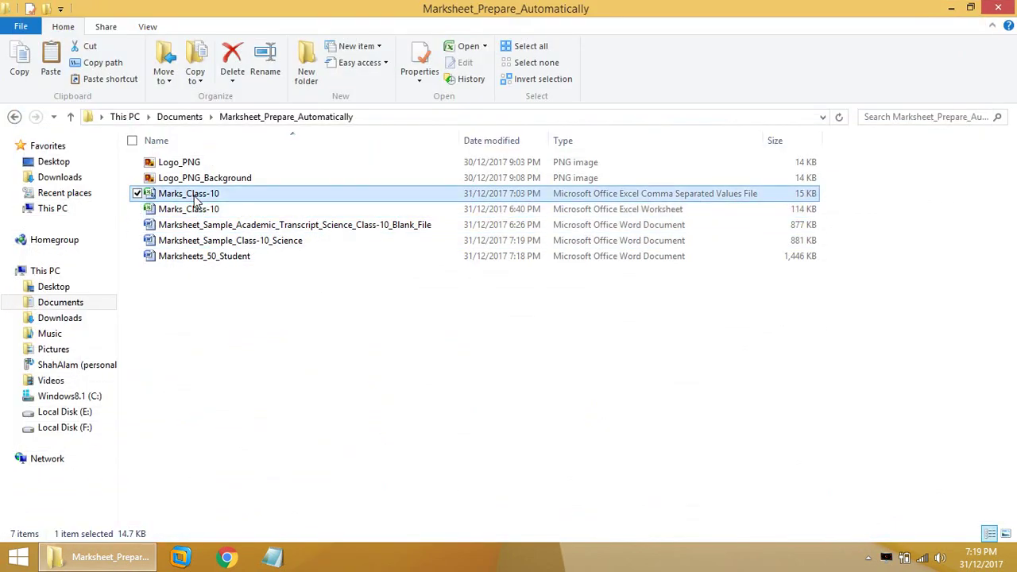
pyautogui.doubleClick(210, 241)
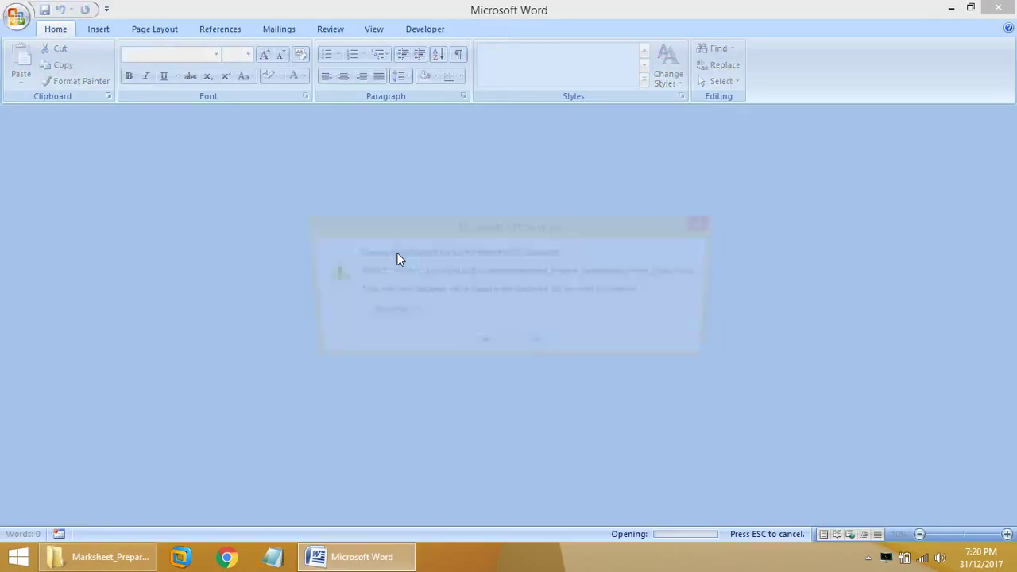
pyautogui.click(482, 347)
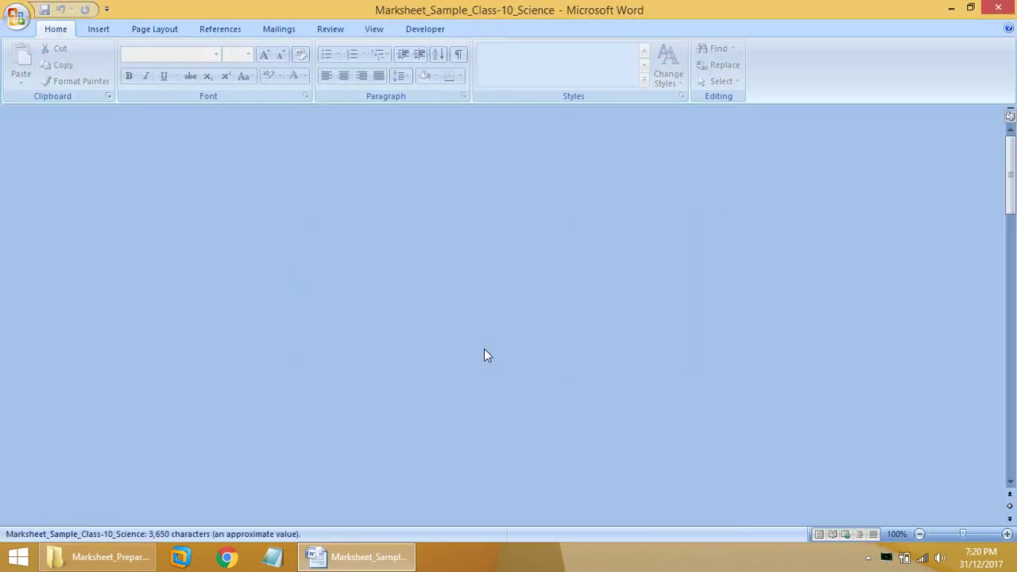
pyautogui.scroll(-3, 532, 329)
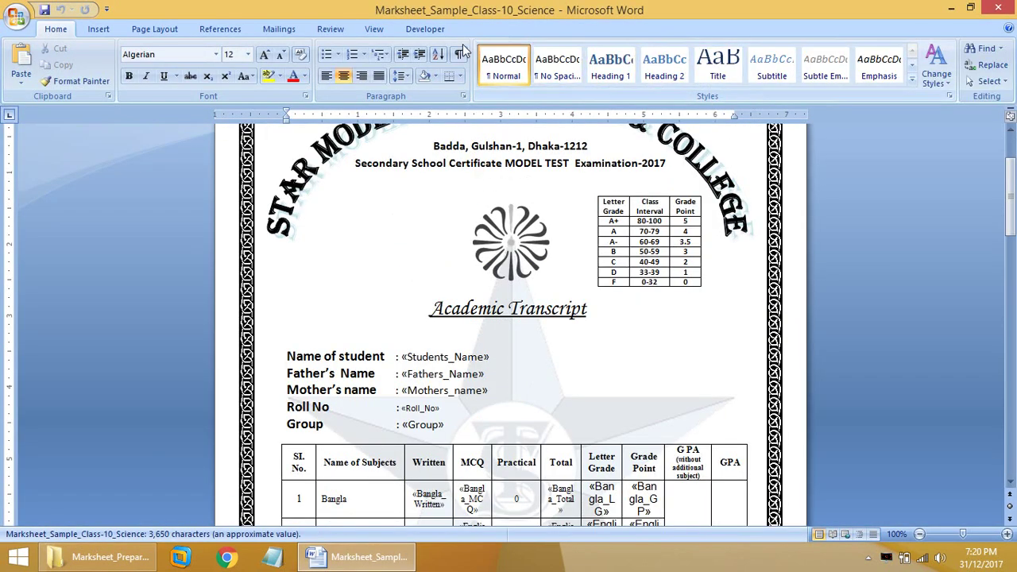
pyautogui.click(265, 30)
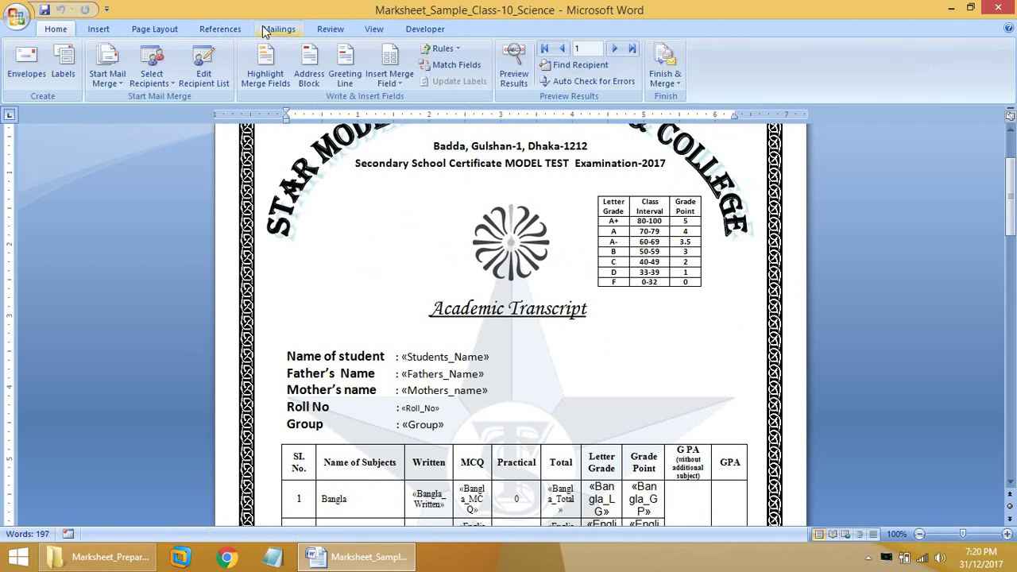
pyautogui.click(667, 78)
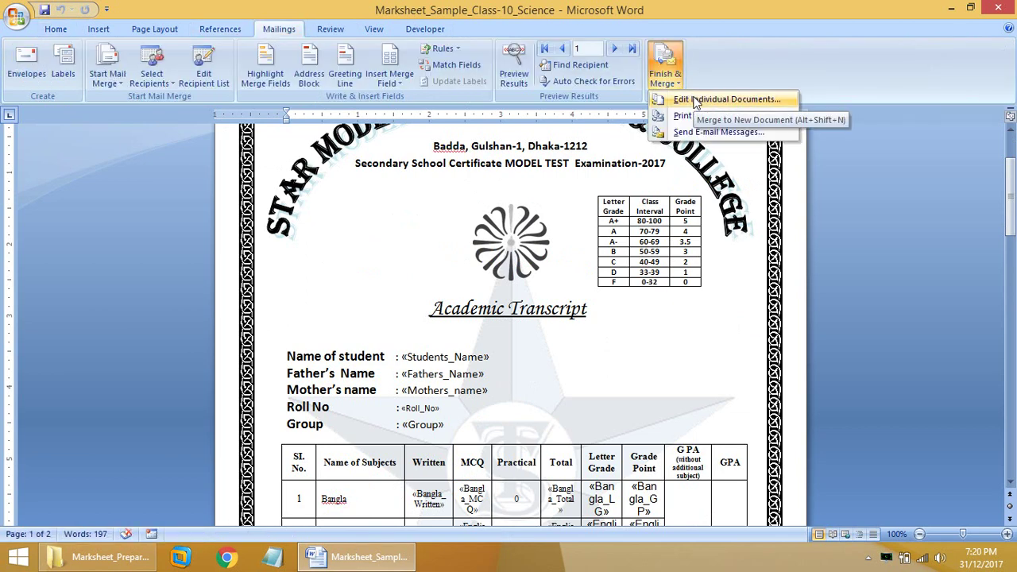
pyautogui.click(711, 349)
# Step: Look over merge fields like Bangla Total across both template pages, then close Word
pyautogui.scroll(-3, 714, 347)
pyautogui.scroll(-2, 714, 347)
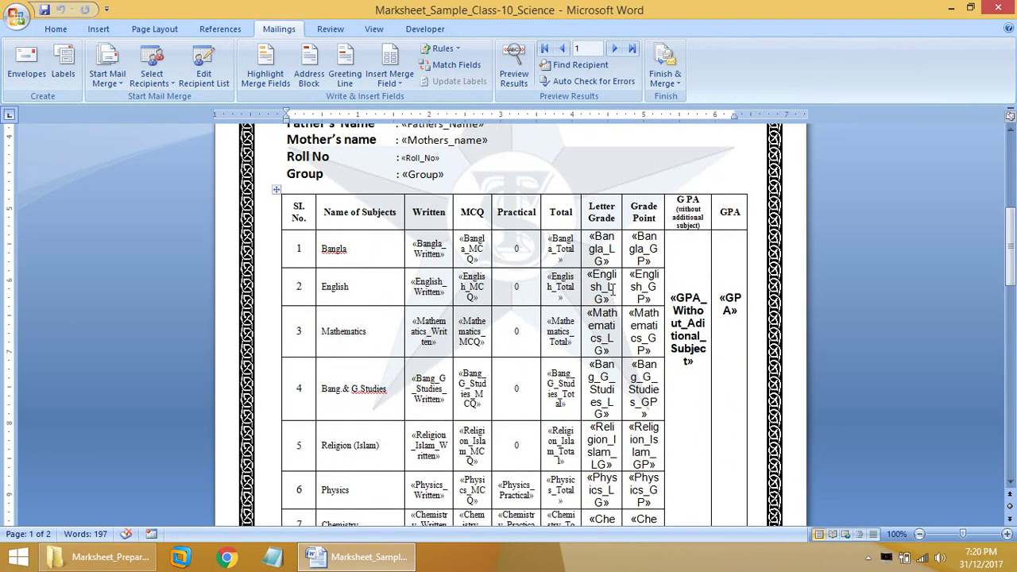
pyautogui.click(560, 248)
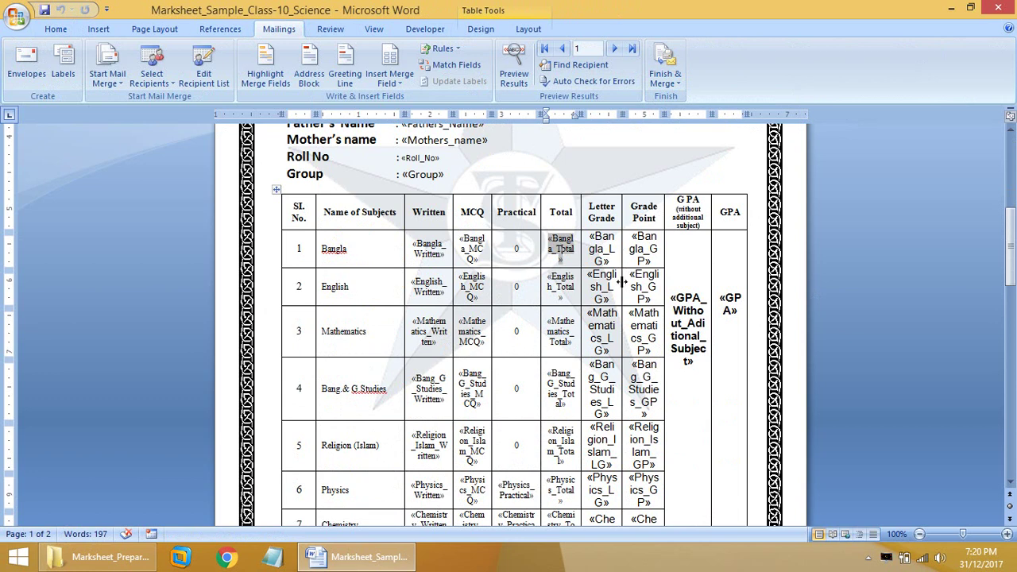
pyautogui.scroll(-2, 607, 284)
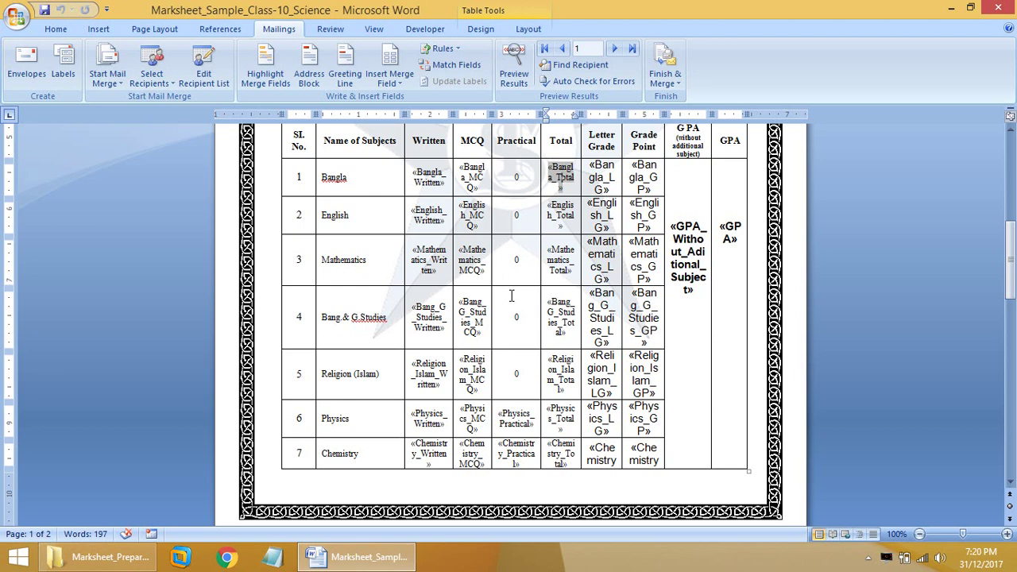
pyautogui.scroll(-2, 524, 275)
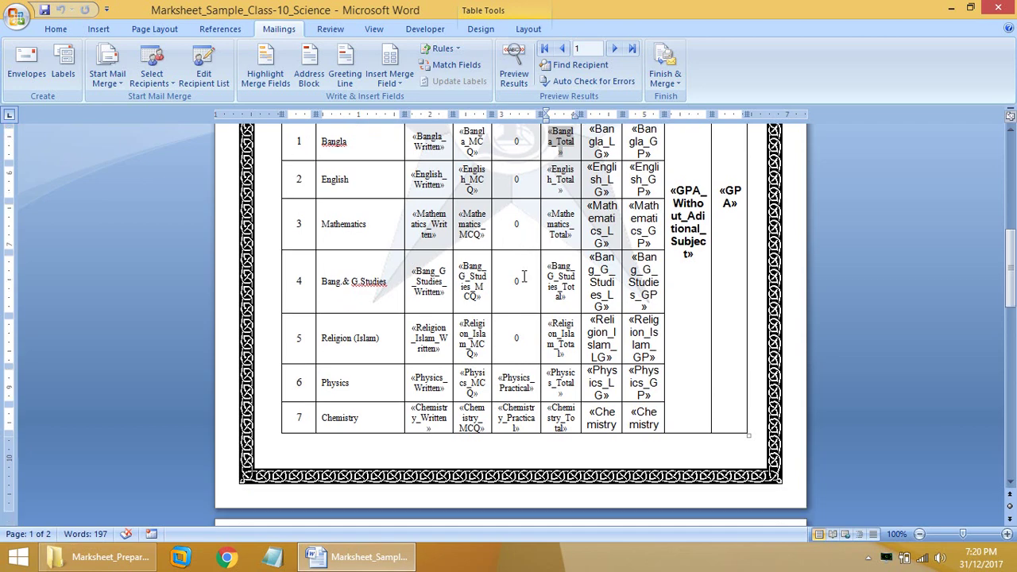
pyautogui.scroll(-2, 524, 275)
pyautogui.scroll(5, 524, 276)
pyautogui.scroll(5, 524, 276)
pyautogui.scroll(2, 524, 274)
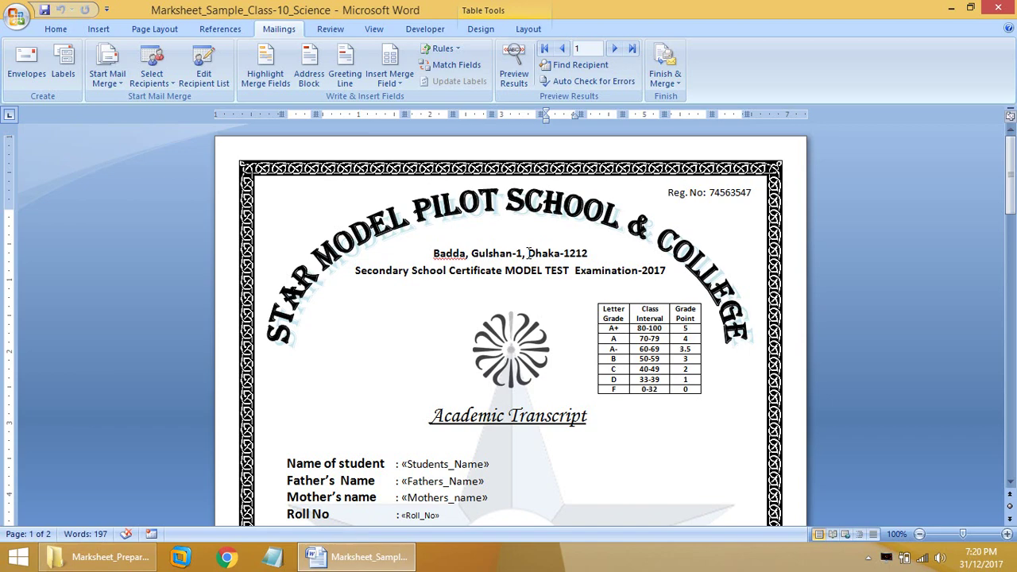
pyautogui.scroll(-4, 528, 253)
pyautogui.scroll(-7, 528, 254)
pyautogui.scroll(-5, 528, 255)
pyautogui.scroll(-5, 528, 257)
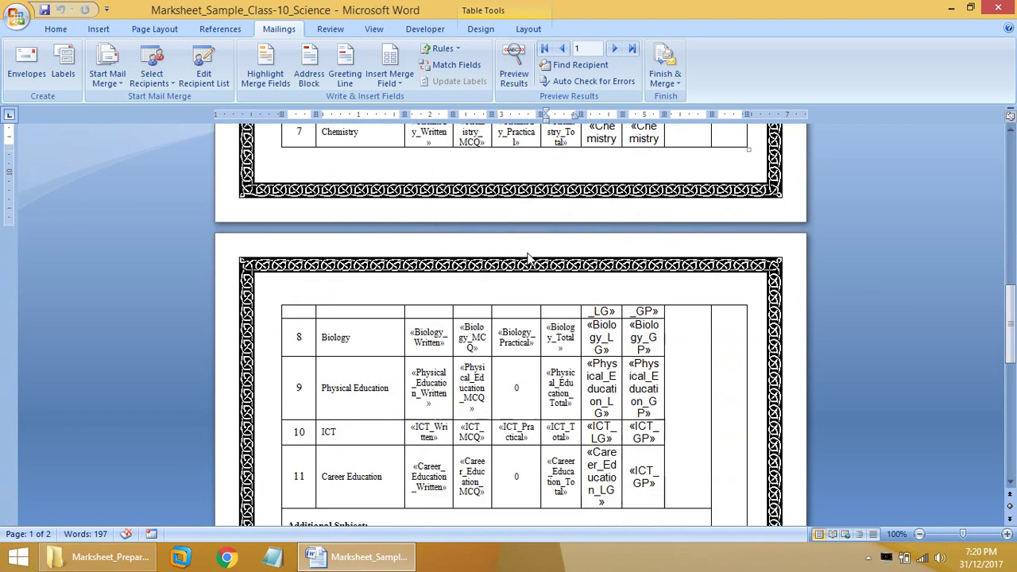
pyautogui.scroll(-5, 529, 254)
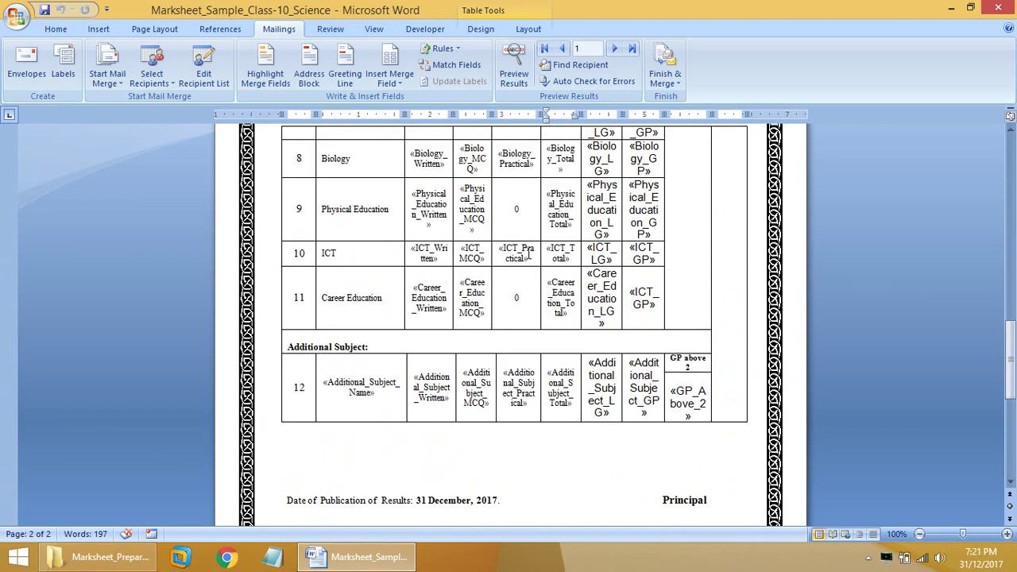
pyautogui.scroll(-8, 528, 253)
pyautogui.scroll(-2, 528, 253)
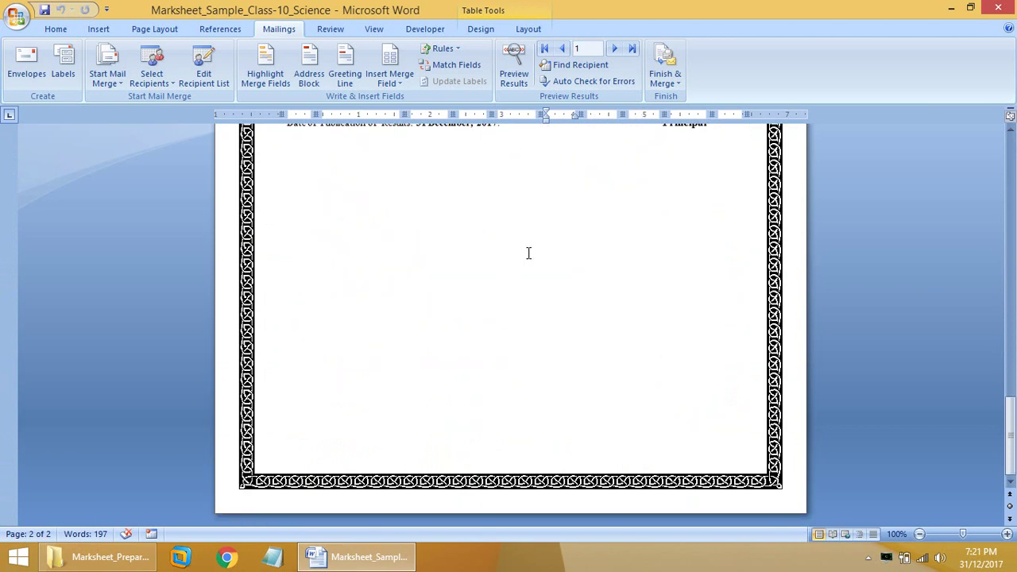
pyautogui.scroll(5, 528, 253)
pyautogui.scroll(1, 529, 253)
pyautogui.scroll(7, 528, 252)
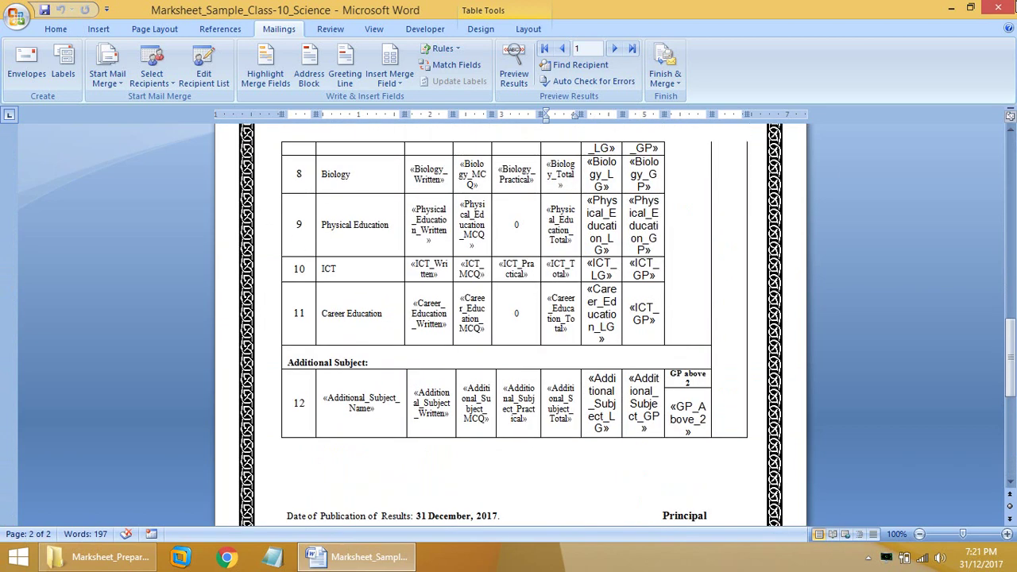
pyautogui.click(998, 8)
# Step: Start Word 2007 from the Start screen and type the author's e-mail address in a new document
pyautogui.click(17, 556)
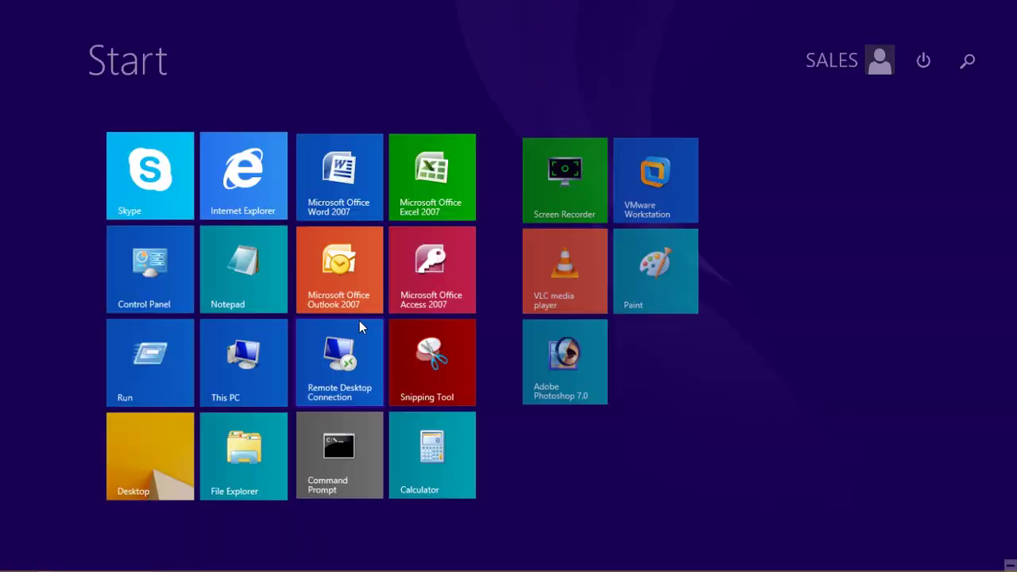
pyautogui.click(331, 159)
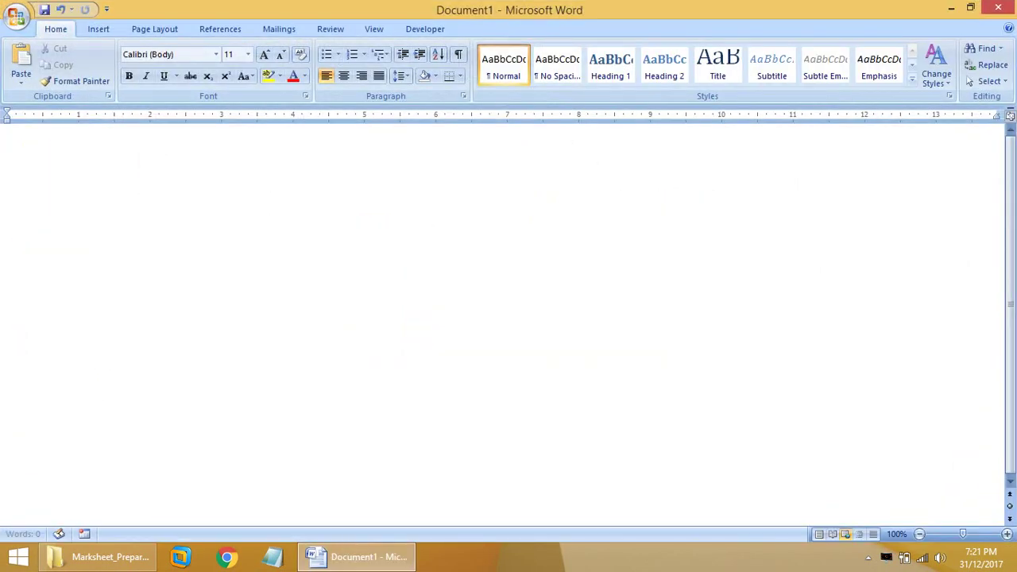
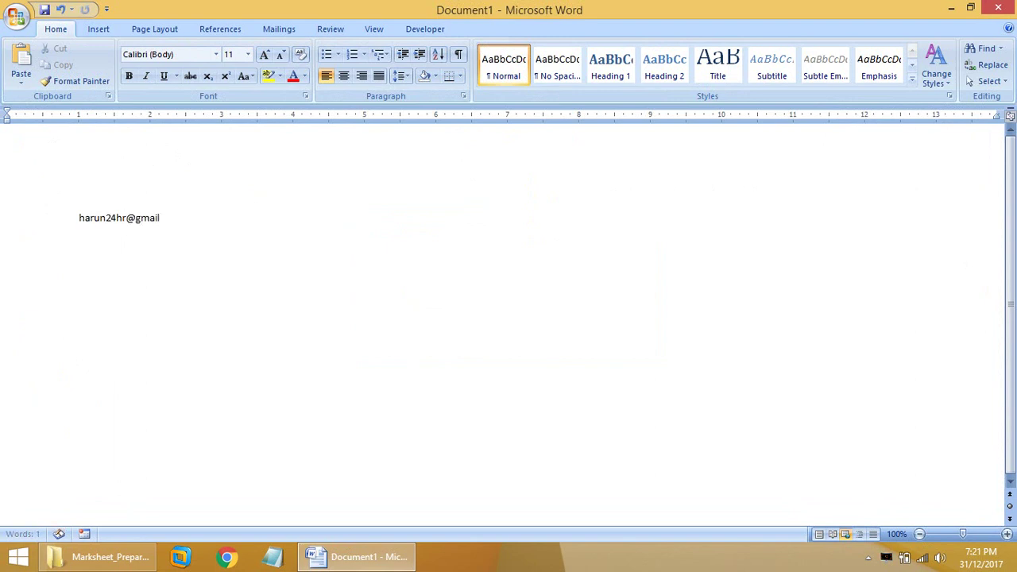
# Step: Select the e-mail address line and enlarge it to font size 51
pyautogui.doubleClick(175, 223)
pyautogui.click(65, 218)
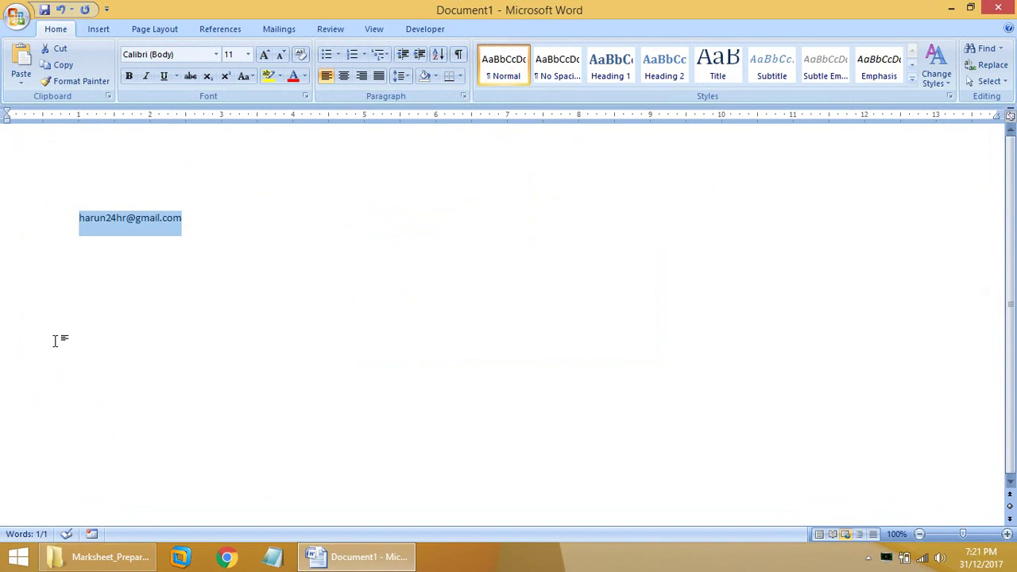
pyautogui.hotkey('ctrl', ']')
pyautogui.hotkey('ctrl', ']')
pyautogui.hotkey('ctrl', ']')
pyautogui.hotkey('ctrl', ']')
pyautogui.hotkey('ctrl', ']')
pyautogui.hotkey('ctrl', ']')
pyautogui.hotkey('ctrl', ']')
pyautogui.hotkey('ctrl', ']')
pyautogui.hotkey('ctrl', ']')
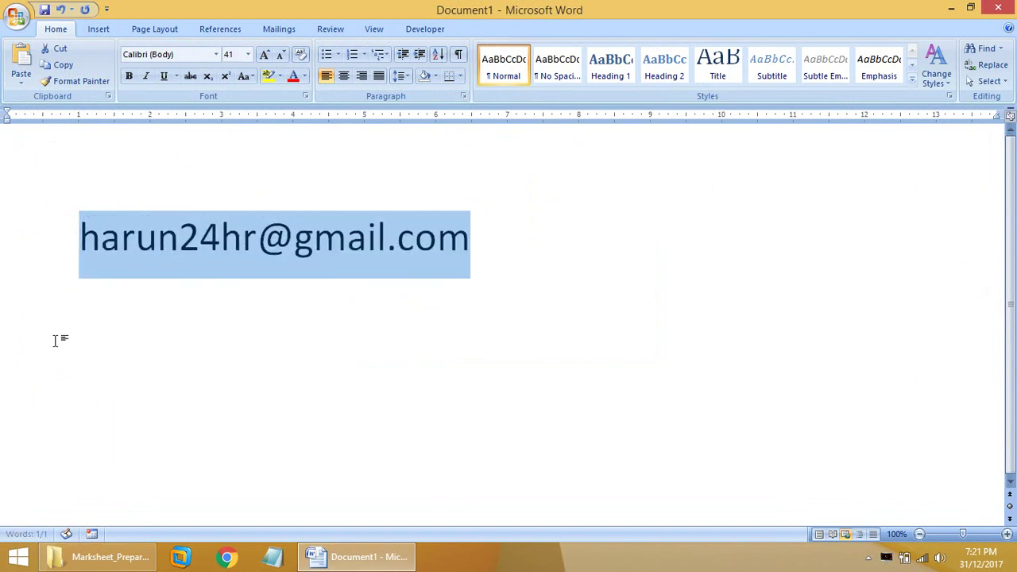
pyautogui.hotkey('ctrl', ']')
pyautogui.hotkey('ctrl', ']')
pyautogui.hotkey('ctrl', ']')
pyautogui.hotkey('ctrl', ']')
pyautogui.hotkey('ctrl', ']')
pyautogui.hotkey('ctrl', ']')
pyautogui.hotkey('ctrl', ']')
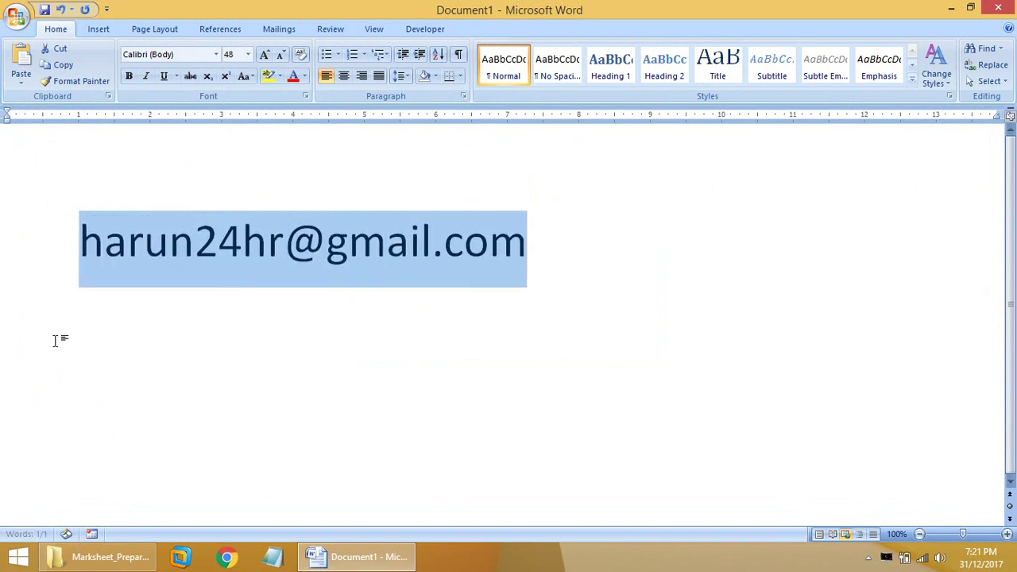
pyautogui.hotkey('ctrl', ']')
pyautogui.hotkey('ctrl', ']')
pyautogui.hotkey('ctrl', ']')
pyautogui.click(587, 247)
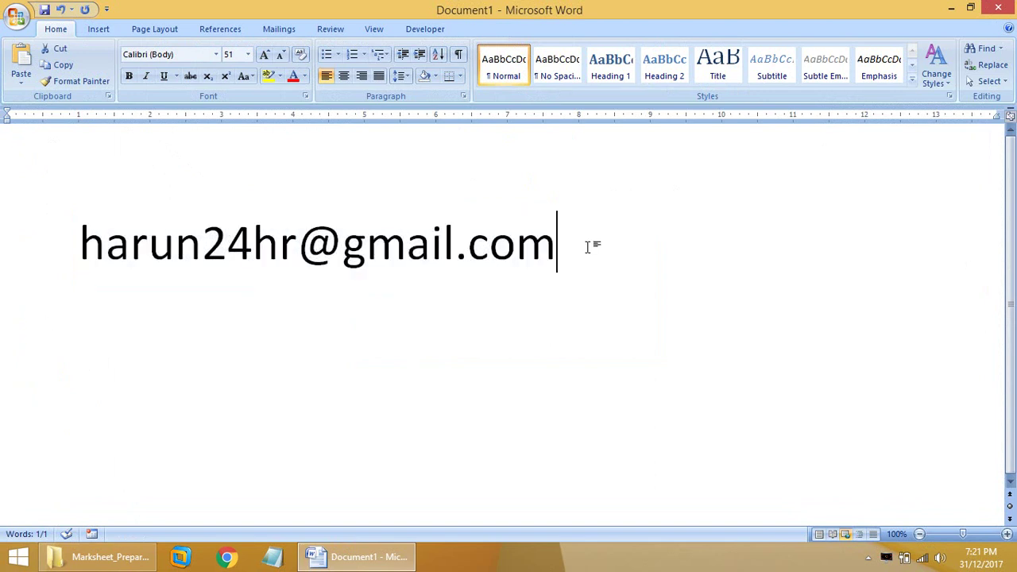